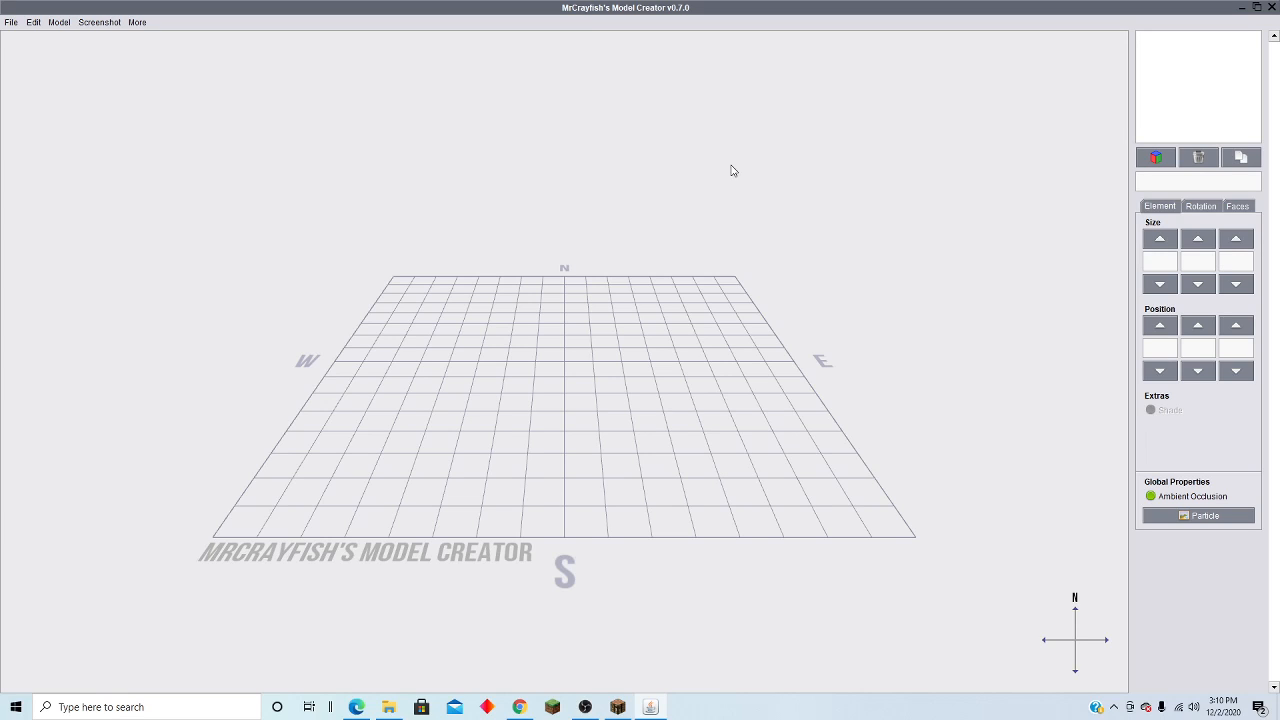
Step: Add a new cube element to the empty model grid
scroll(580, 354, down, 5)
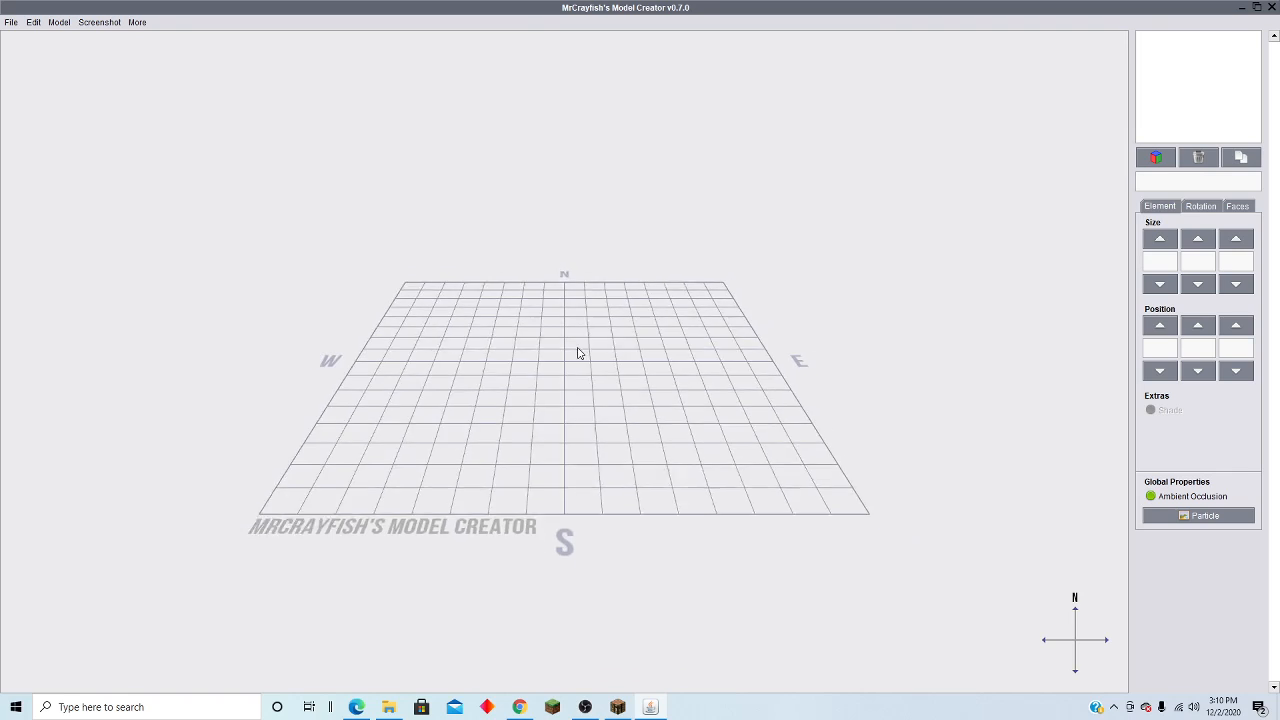
drag(617, 372, 555, 440)
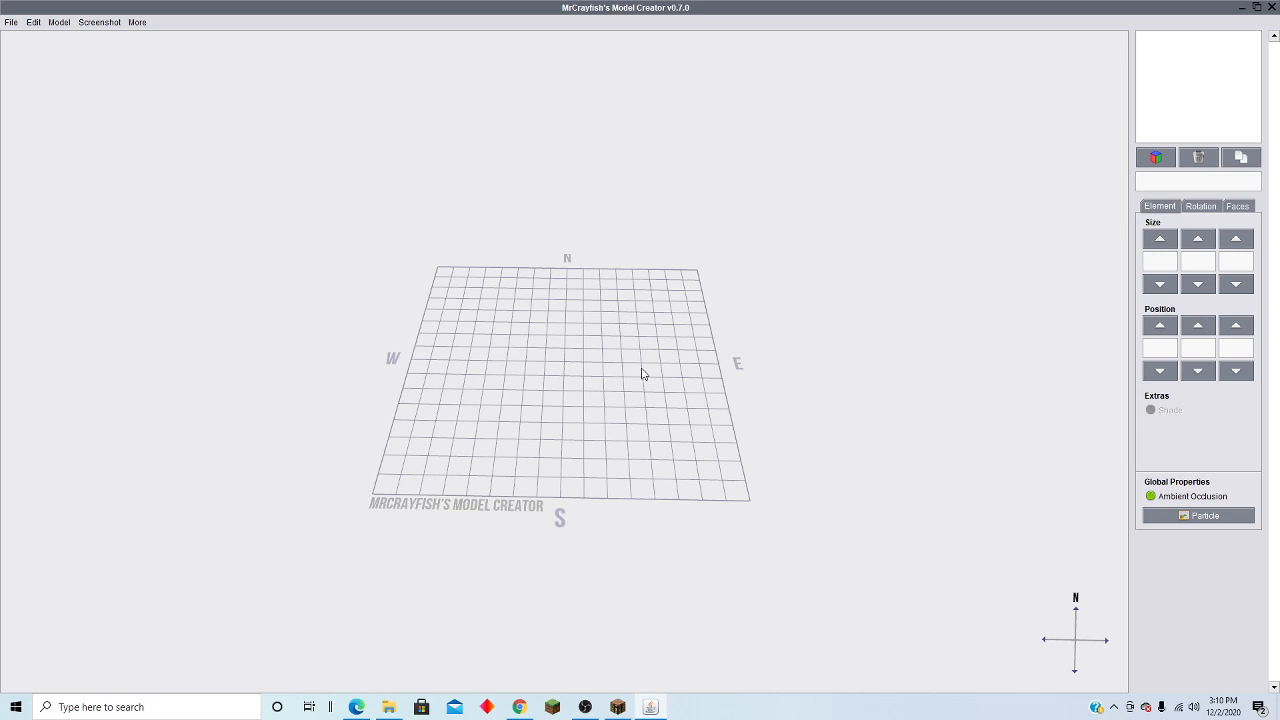
drag(669, 477, 655, 535)
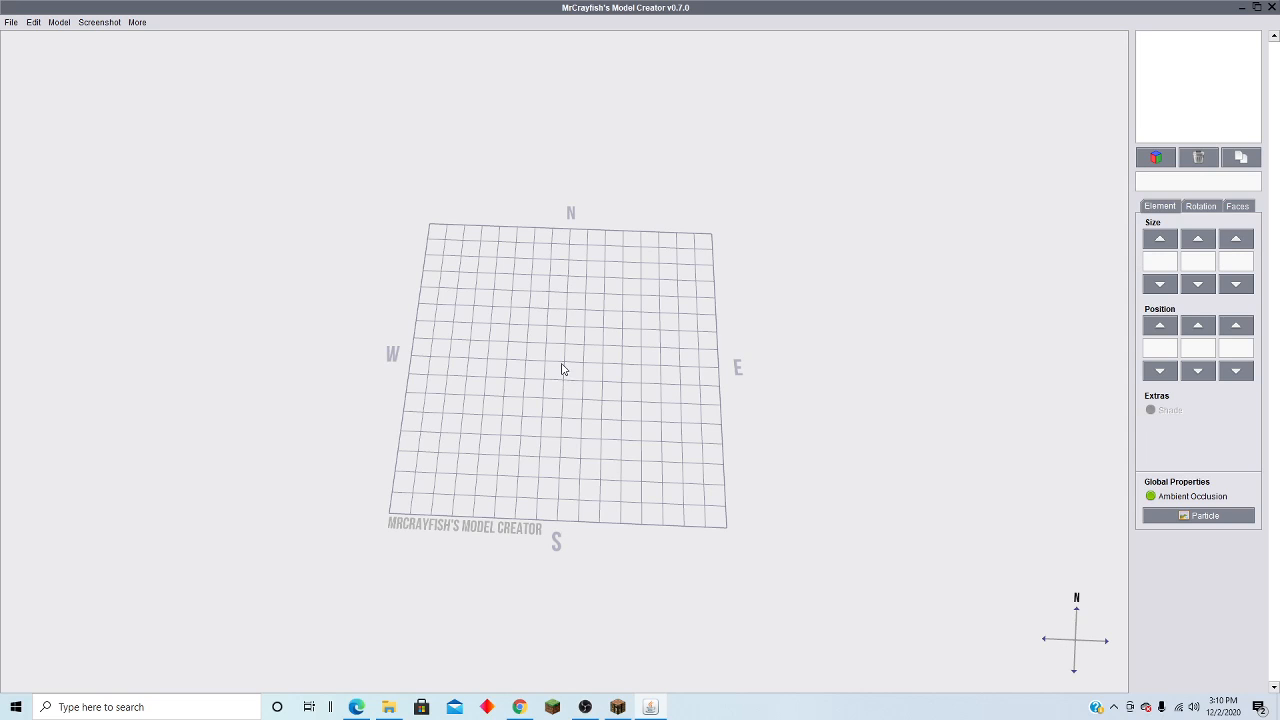
mouse_move(565, 368)
mouse_down()
mouse_move(557, 386)
mouse_move(571, 374)
mouse_move(583, 391)
mouse_move(563, 365)
mouse_up()
right_drag(565, 368, 495, 279)
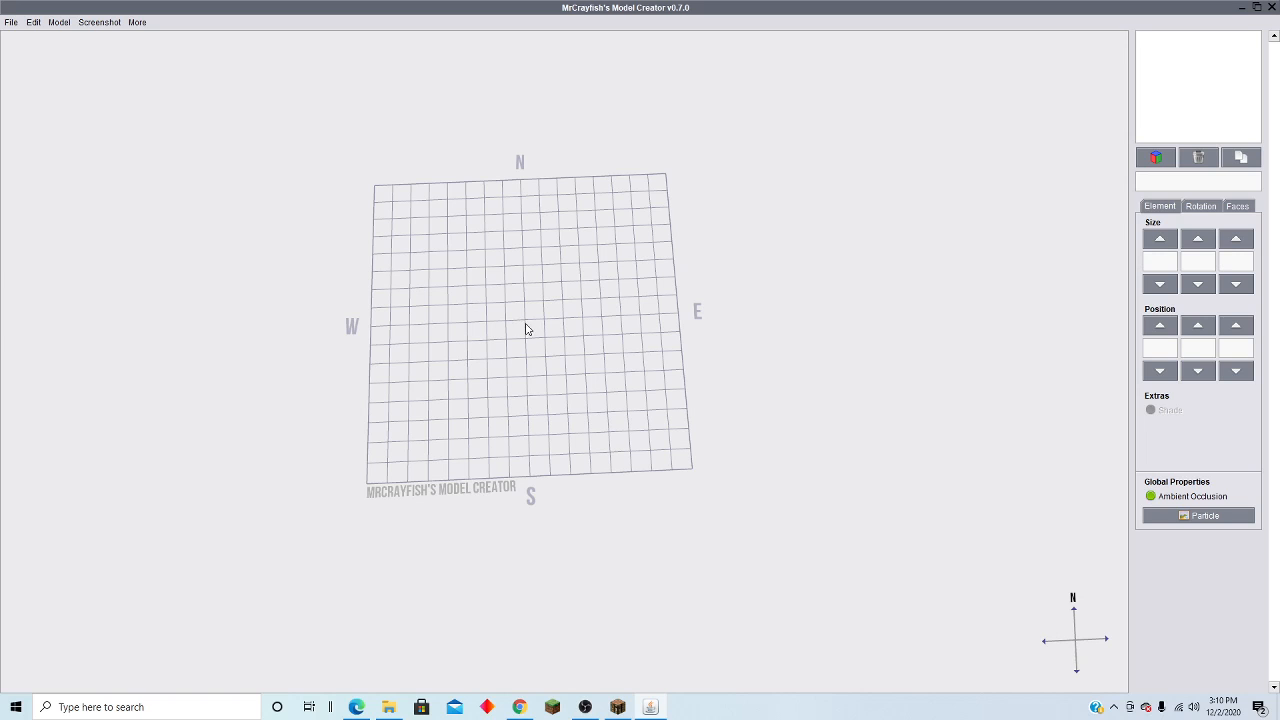
drag(527, 328, 495, 222)
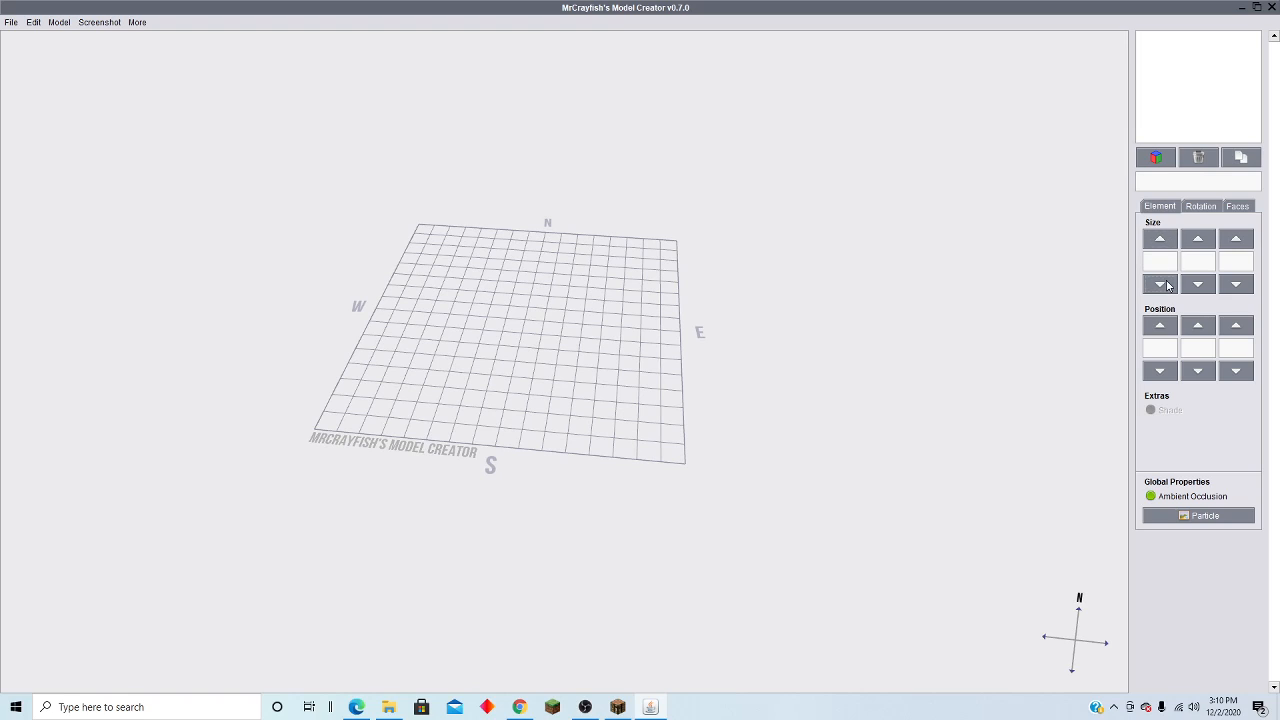
click(1157, 158)
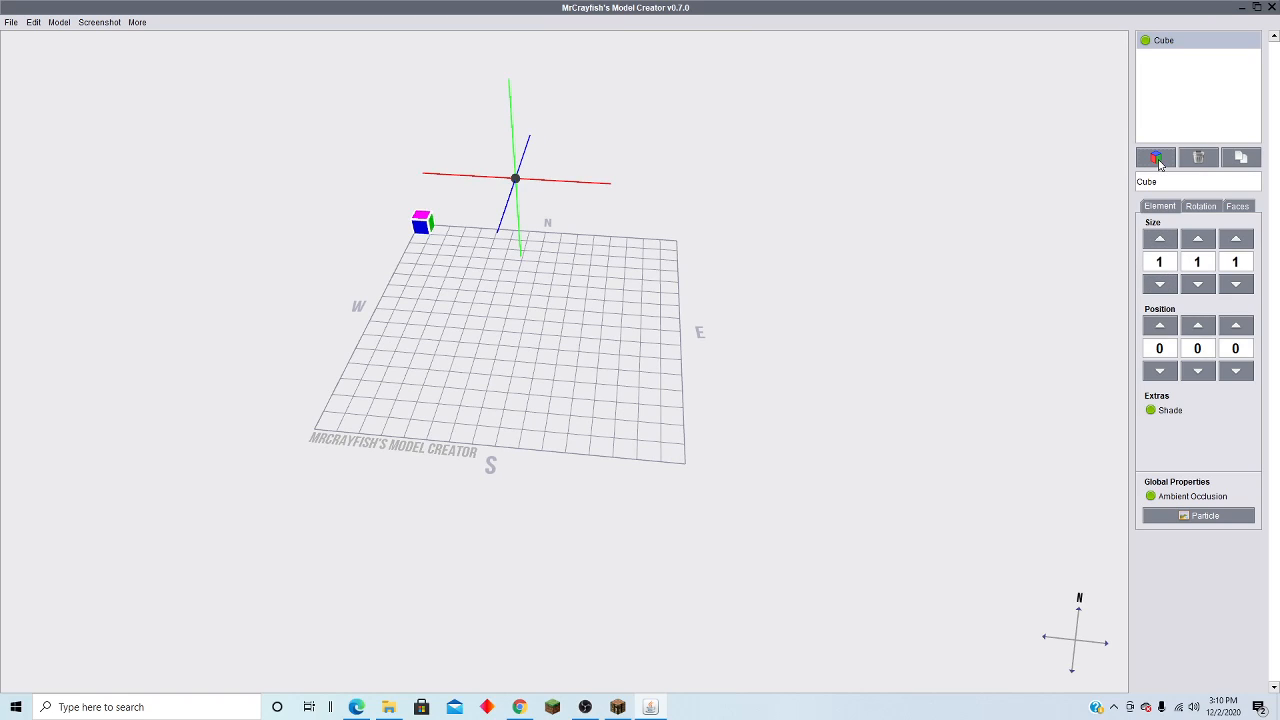
drag(495, 409, 473, 378)
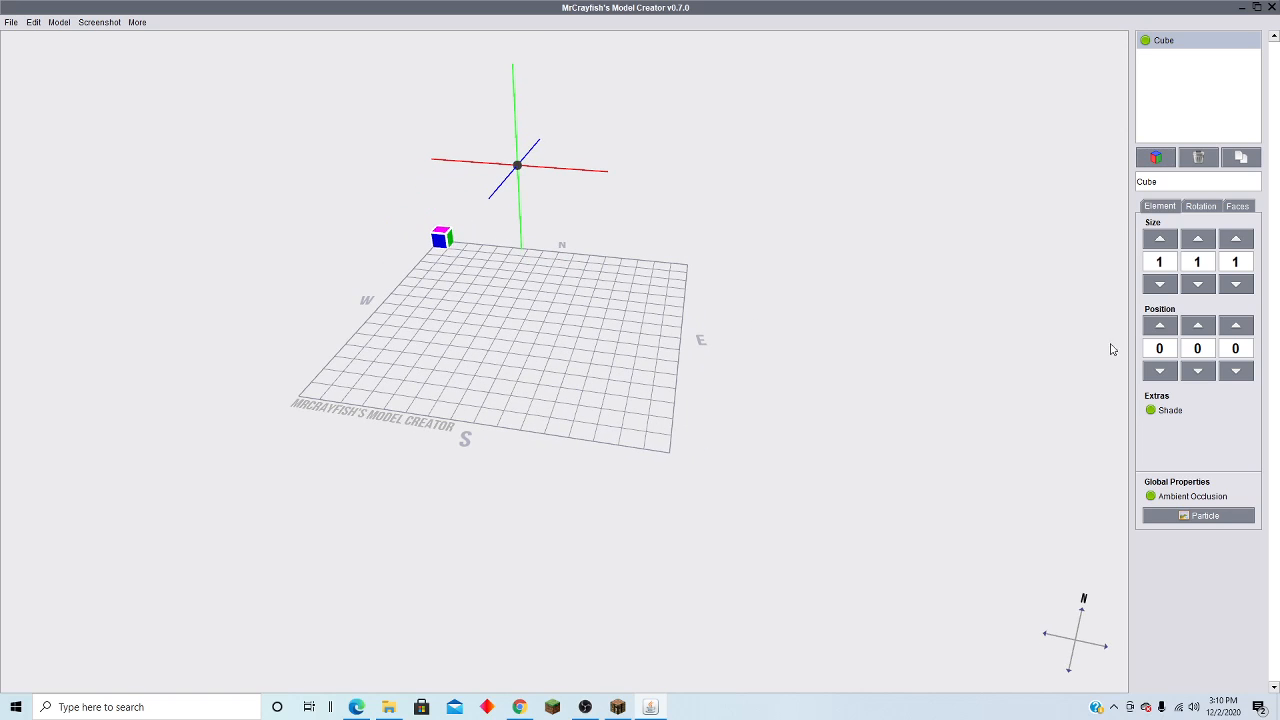
Step: Try shifting the cube back and forth along the X axis, returning it to X position 0
click(1160, 371)
click(1160, 371)
click(1160, 325)
click(1160, 325)
drag(613, 413, 619, 416)
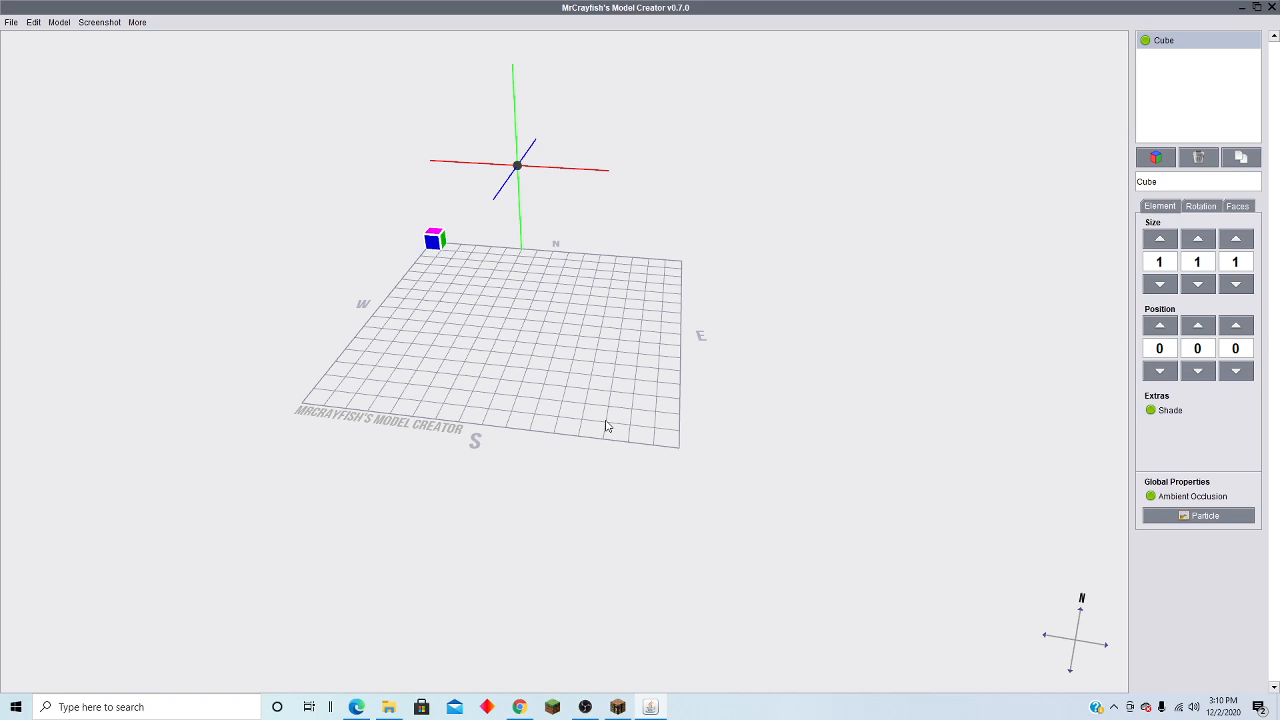
drag(631, 443, 699, 433)
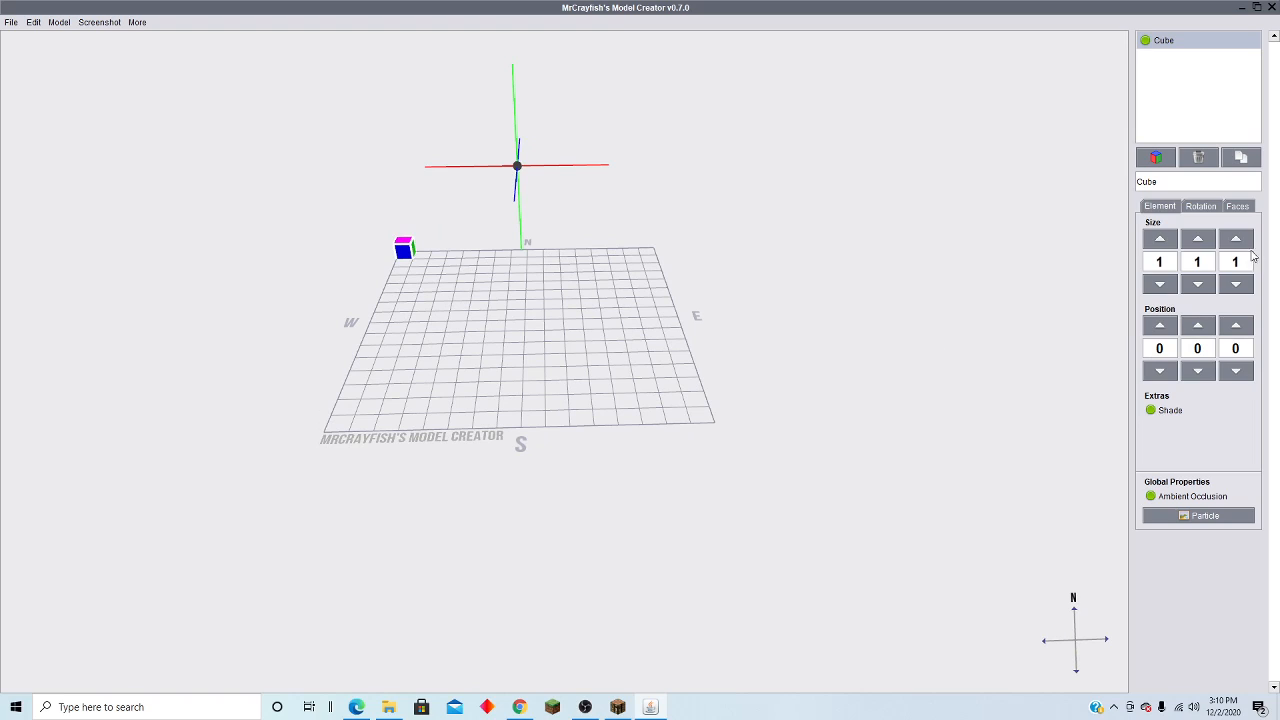
click(1160, 327)
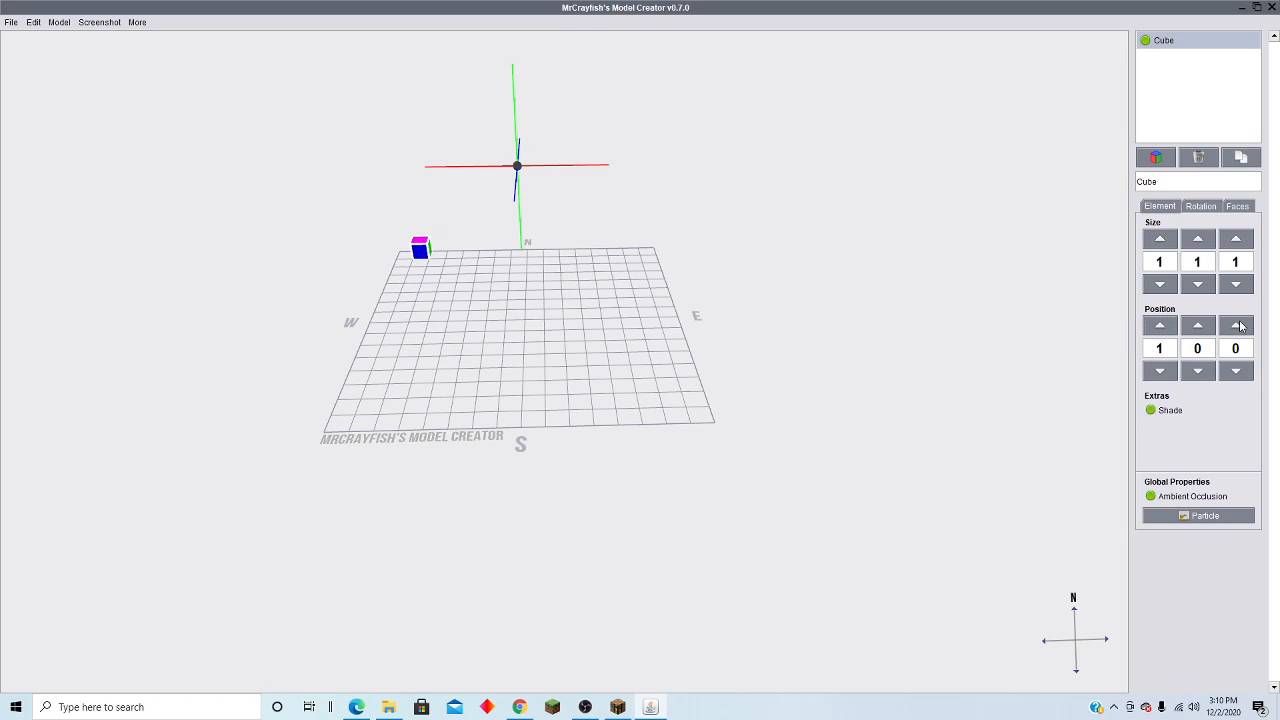
click(1161, 371)
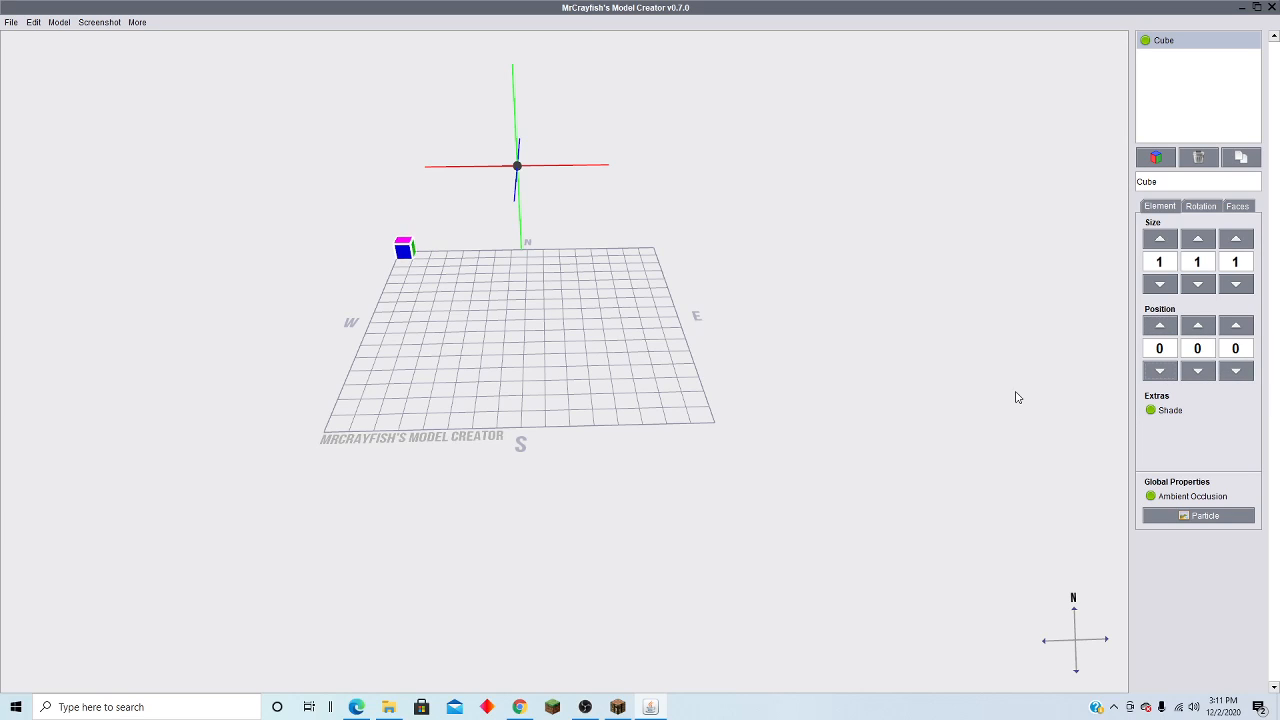
Step: Move the cube one unit along X and one unit along Z, to position 1, 0, 1
drag(1014, 397, 951, 398)
click(1160, 326)
click(1236, 325)
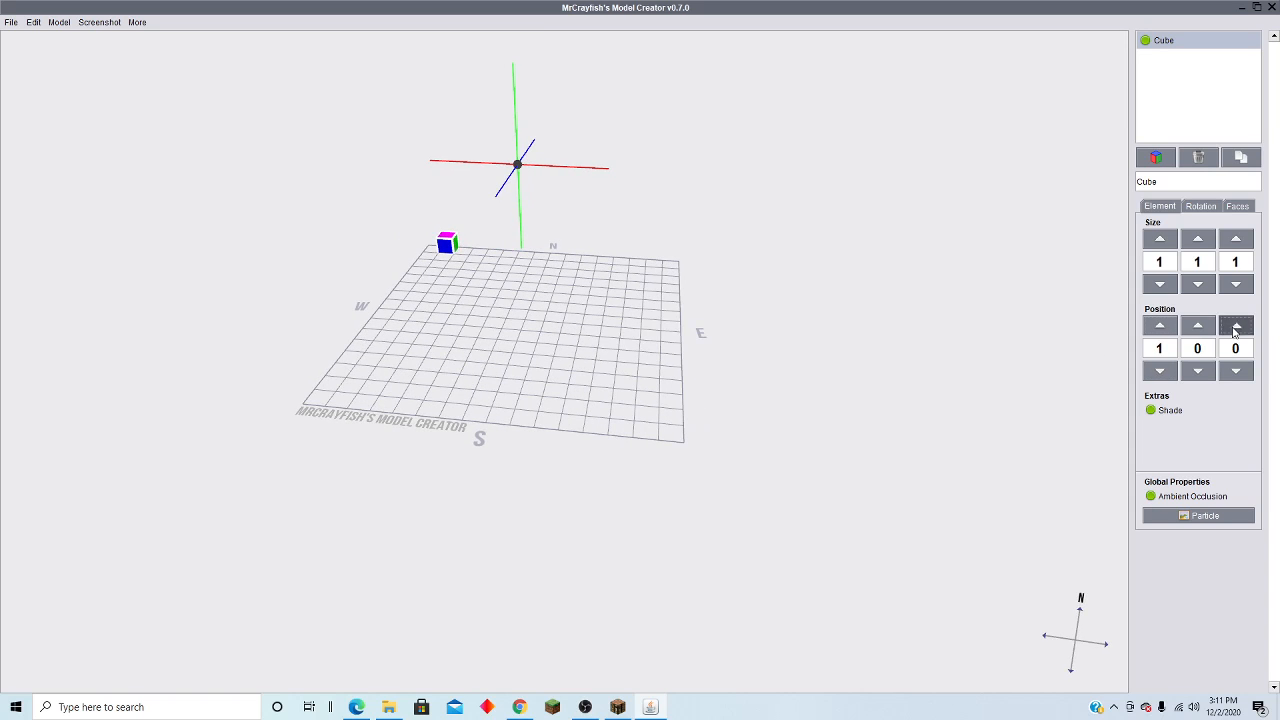
drag(1031, 343, 1055, 326)
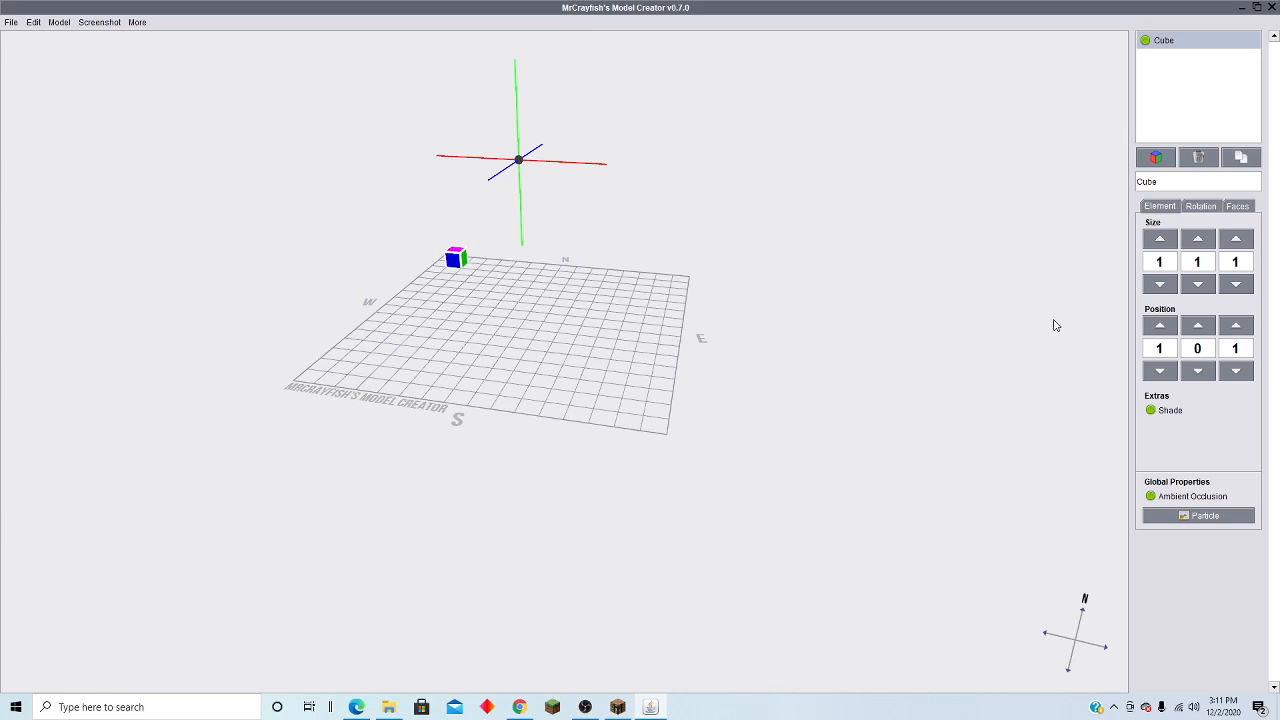
Step: Increase the cube's height to 15 to make a tall, thin column
click(1201, 242)
click(1201, 242)
click(1201, 242)
click(1201, 242)
click(1201, 242)
click(1201, 242)
click(1201, 243)
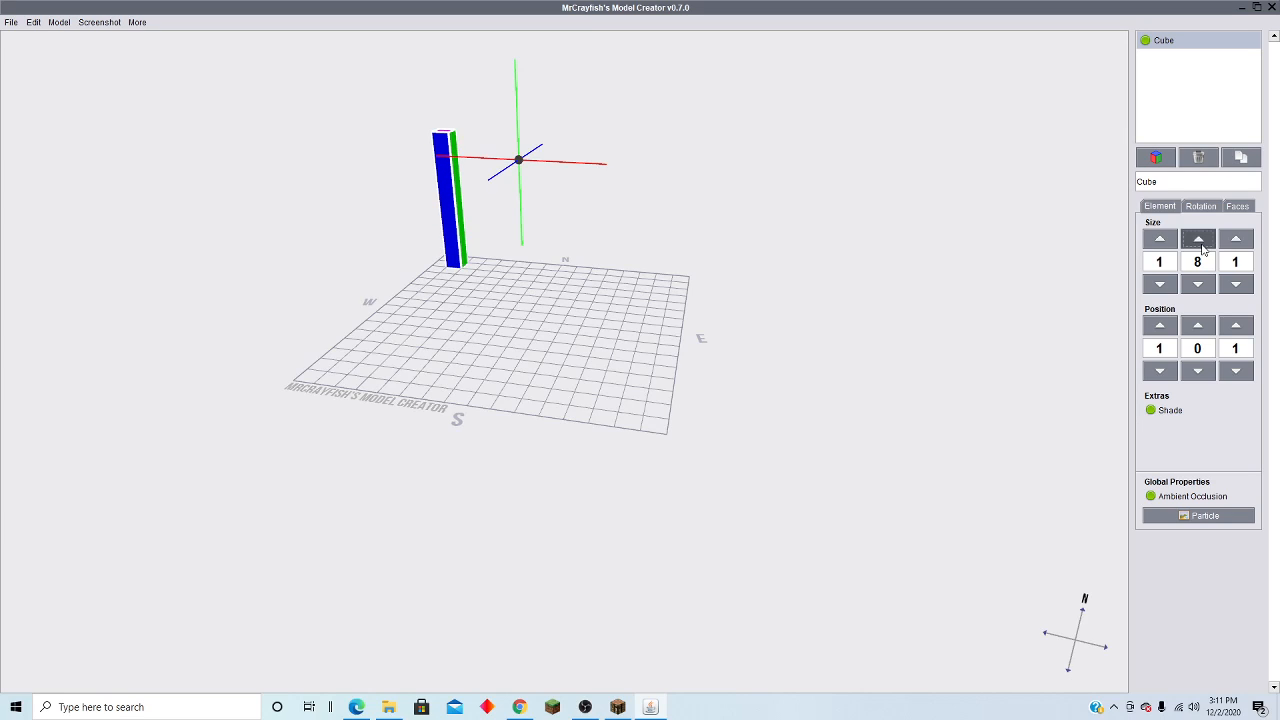
click(1201, 243)
click(1201, 243)
click(1201, 243)
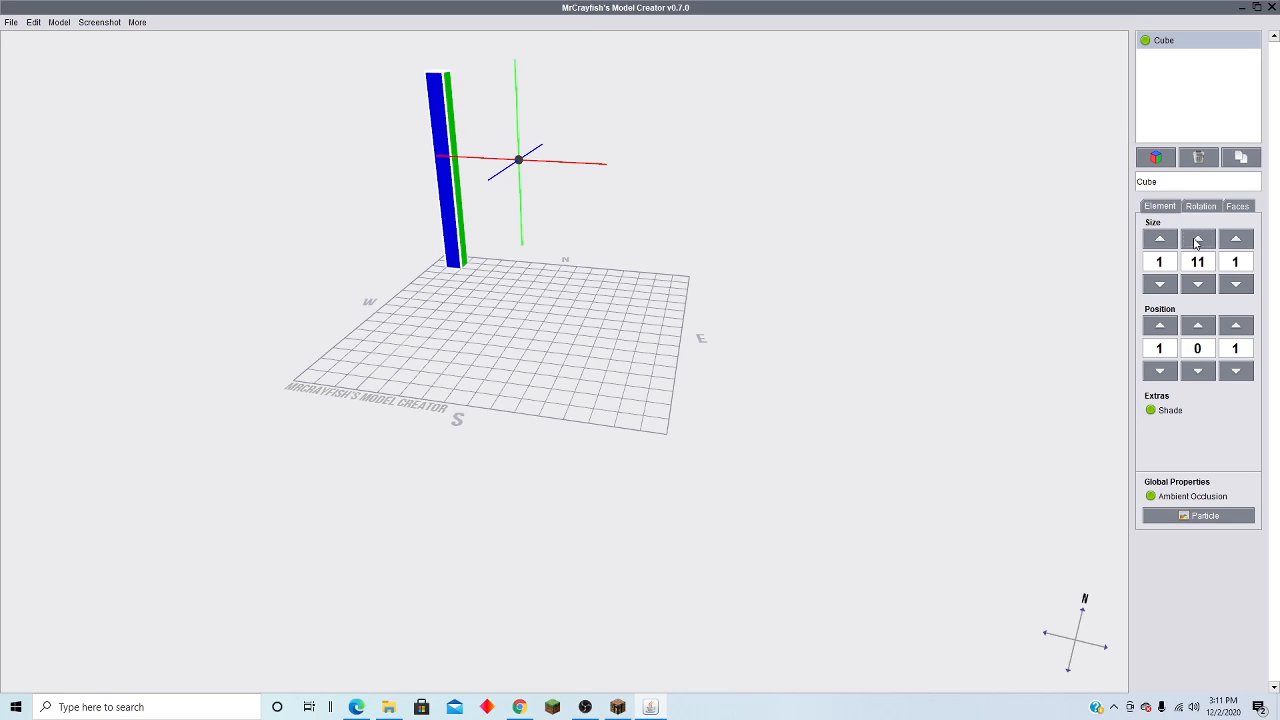
click(1198, 242)
click(1200, 242)
click(1201, 243)
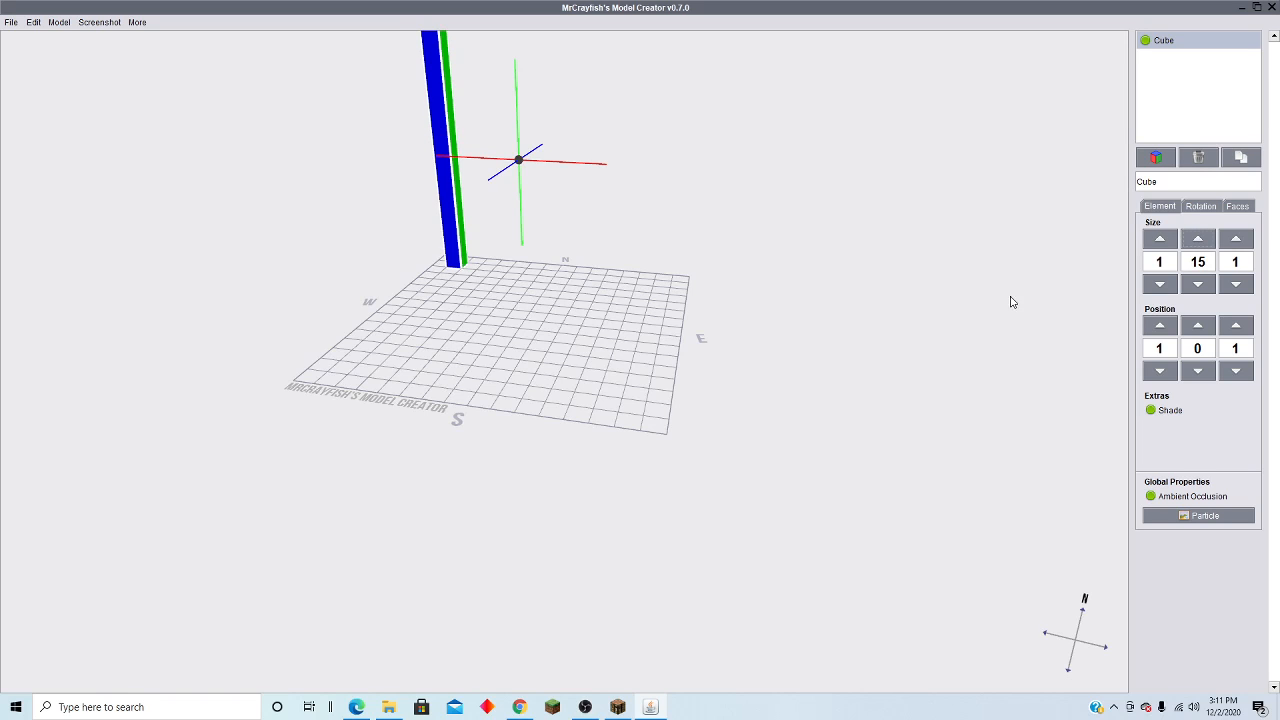
Step: Set the element's size to 16 × 16 × 16 to make a full block
right_drag(897, 308, 863, 347)
scroll(865, 348, down, 8)
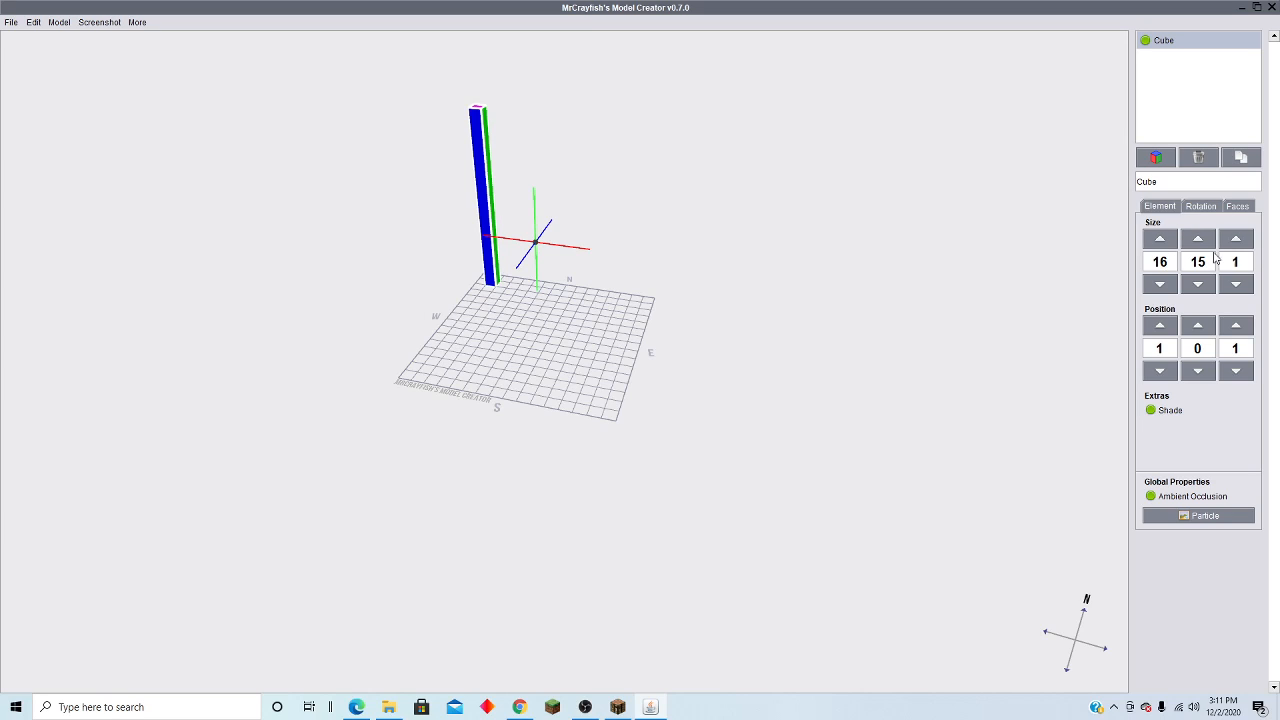
click(1208, 264)
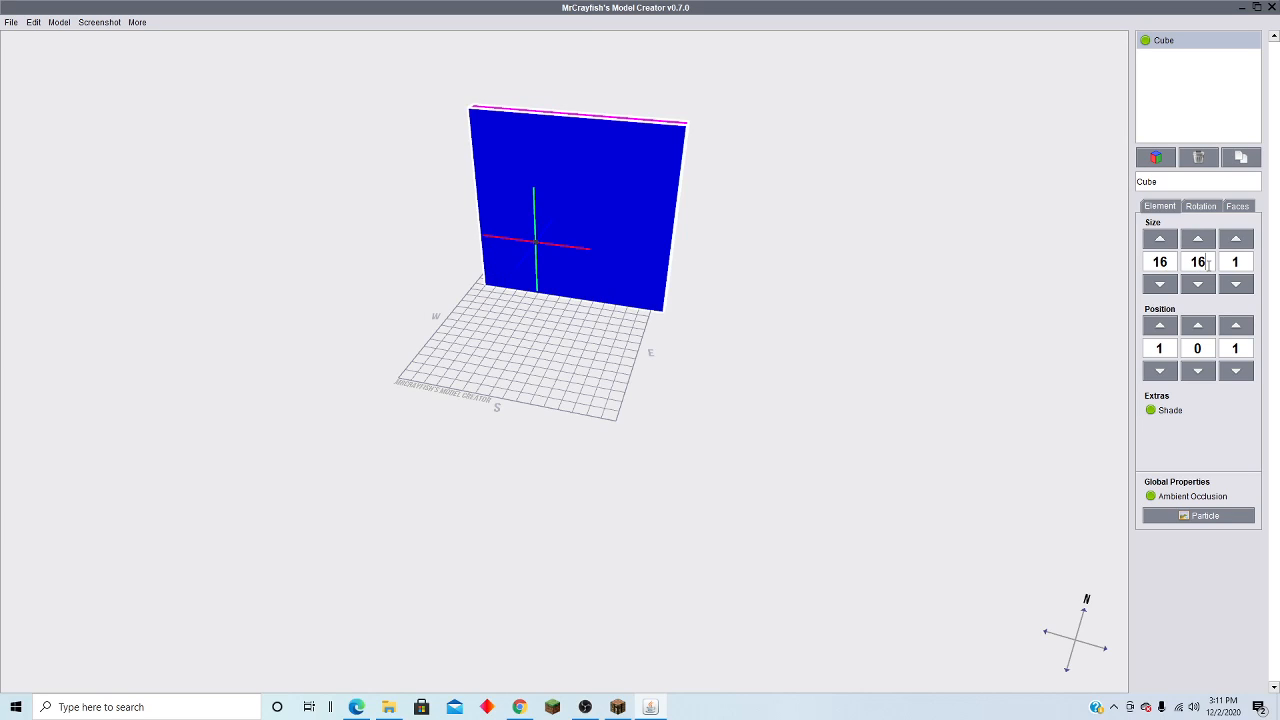
click(1241, 262)
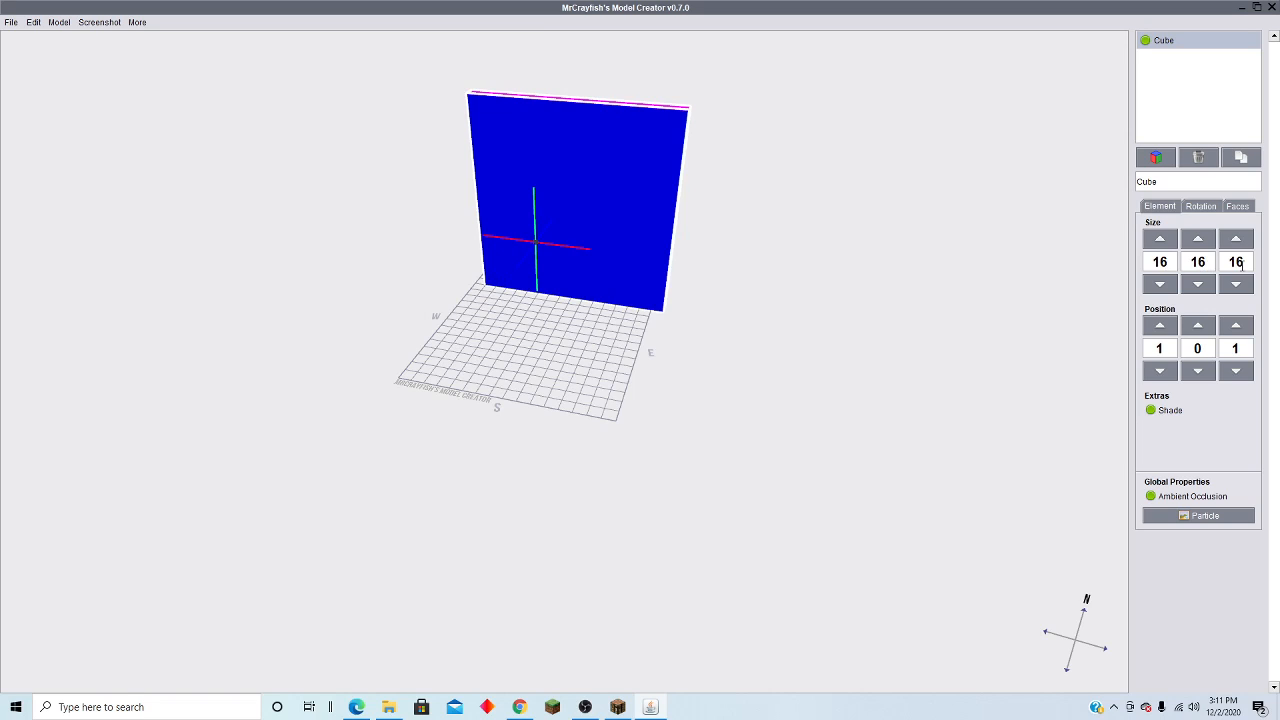
key(Return)
drag(712, 463, 757, 407)
scroll(537, 397, down, 2)
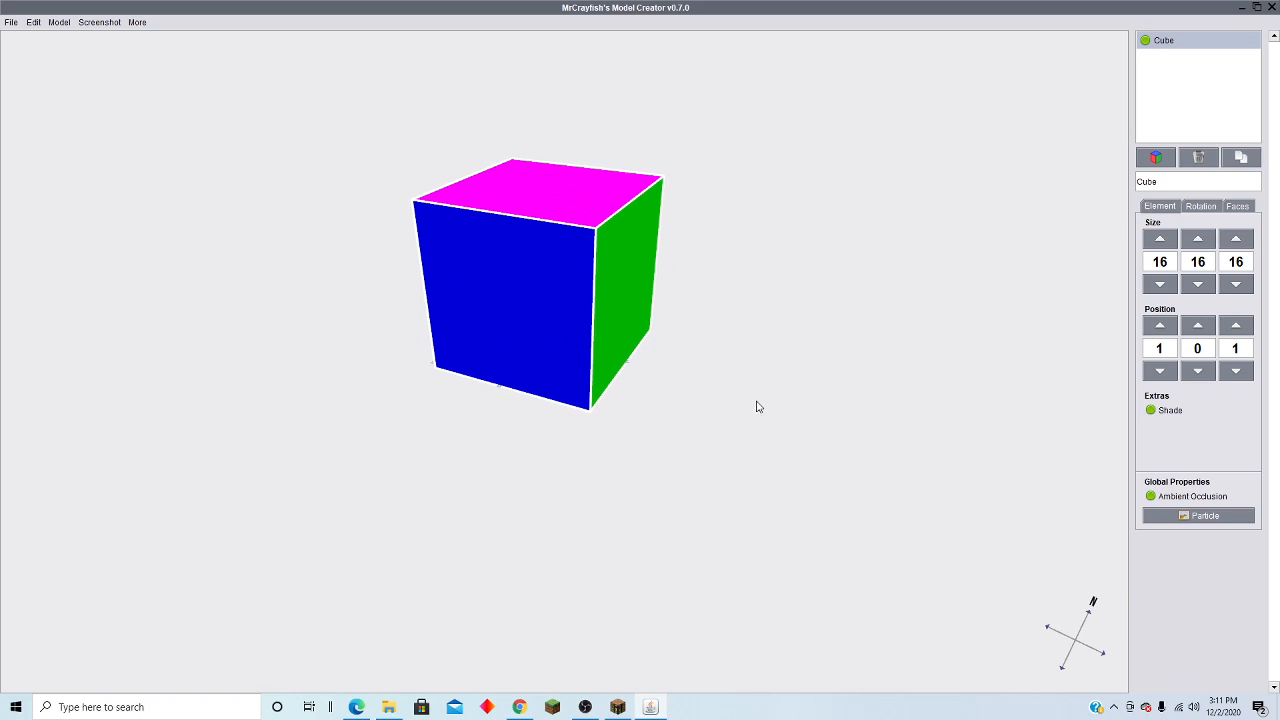
Step: Try reducing the block's X size in small fractional increments, restoring it to 16
click(1160, 285)
click(1160, 285)
click(1160, 285)
click(1160, 238)
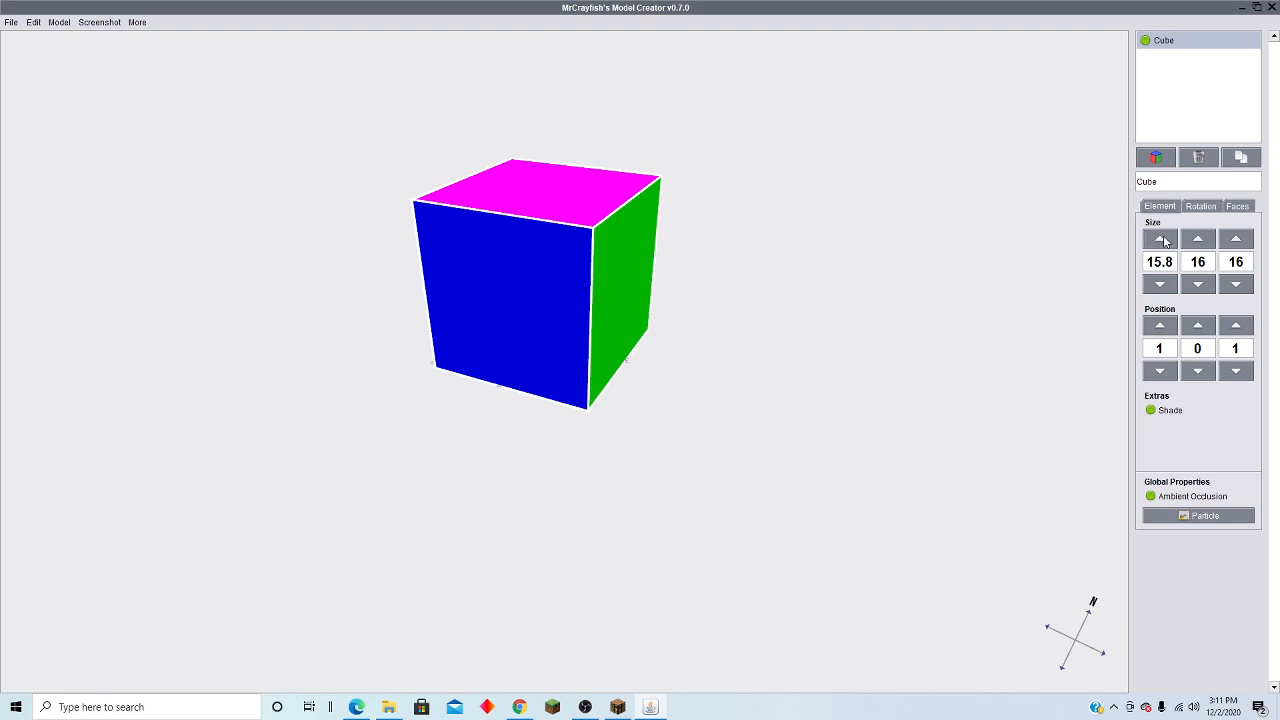
click(1160, 238)
click(1160, 238)
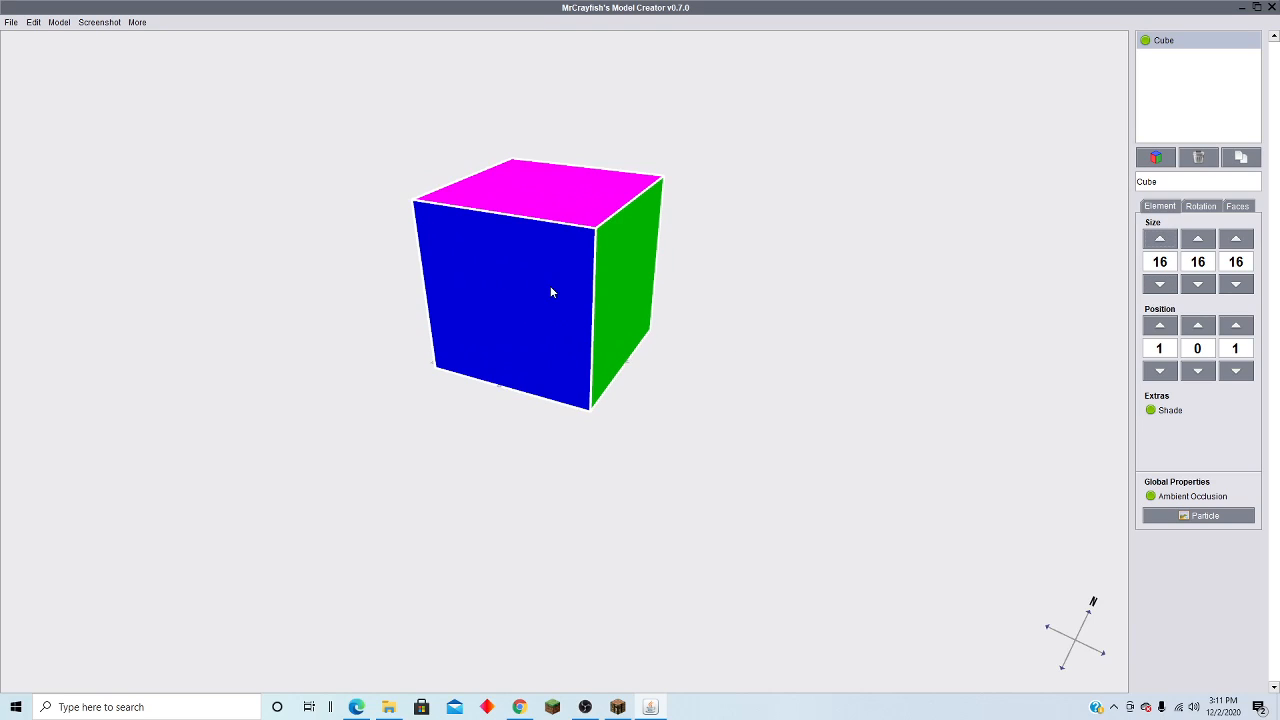
Step: Shift the block directly in the 3D view until its position is 0, 0, 0
drag(563, 286, 422, 353)
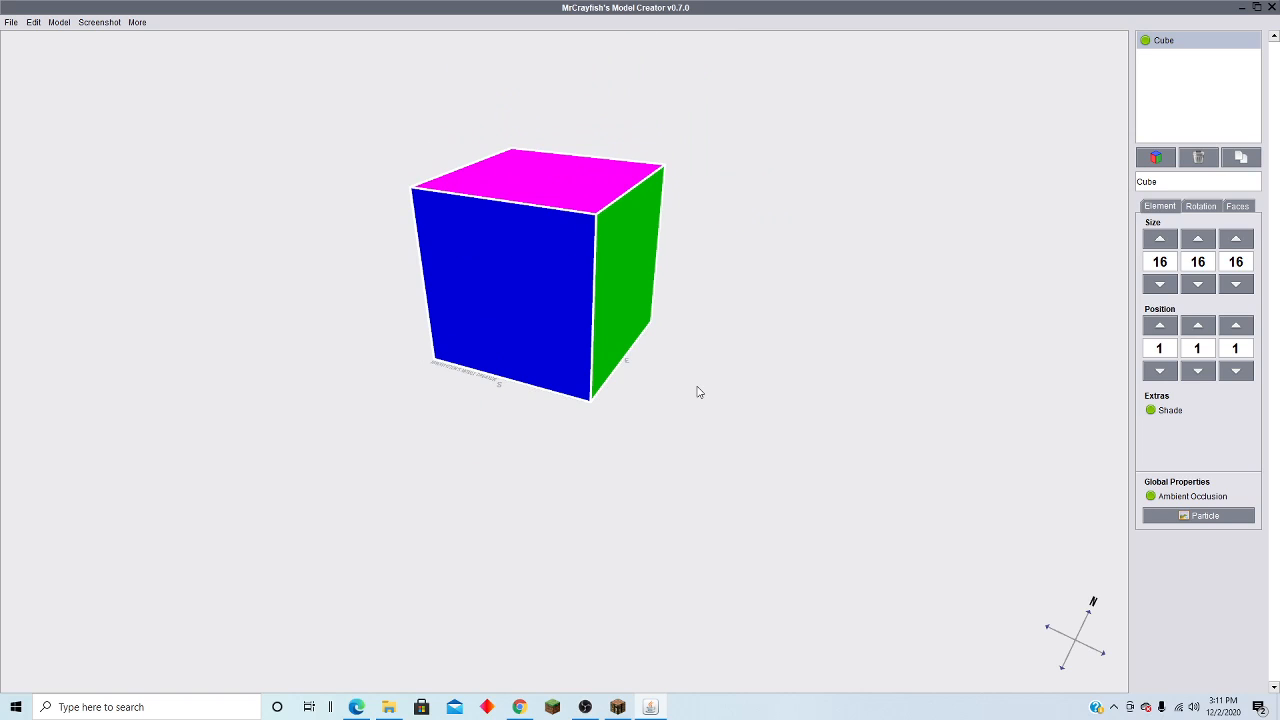
drag(698, 392, 638, 313)
mouse_move(527, 268)
mouse_down()
mouse_move(543, 292)
mouse_move(552, 275)
mouse_move(534, 274)
mouse_up()
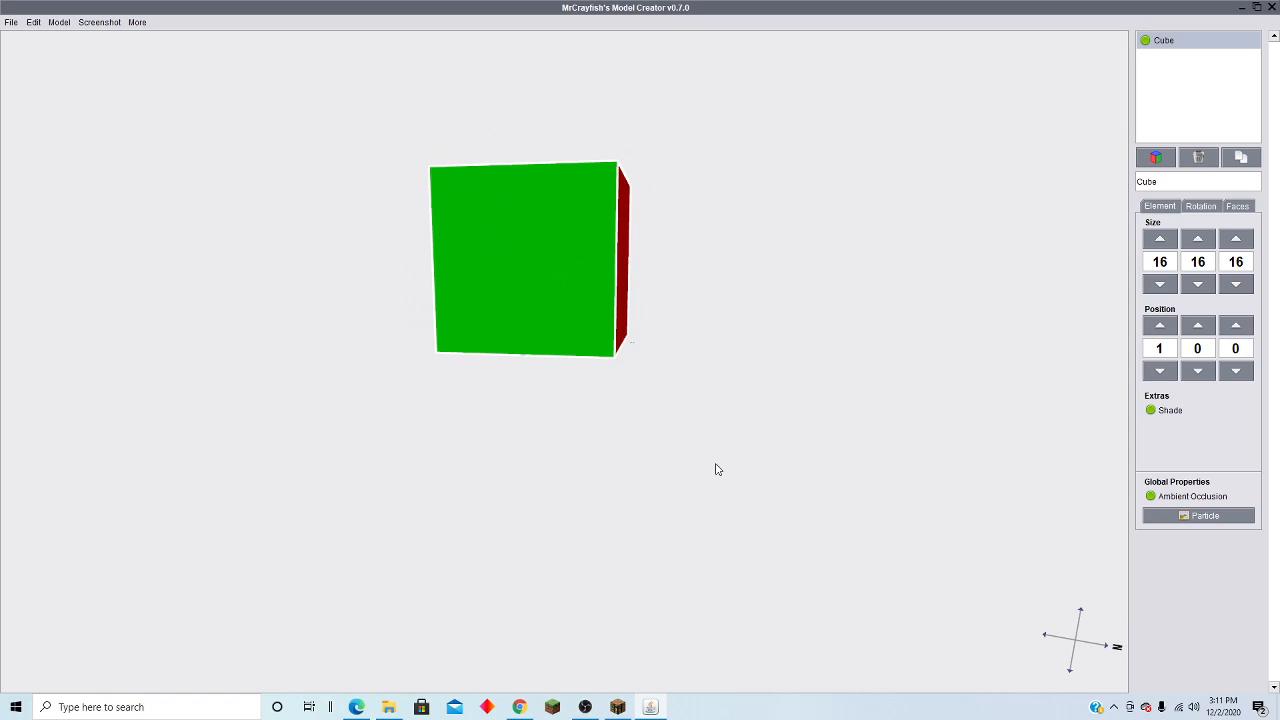
drag(714, 466, 446, 411)
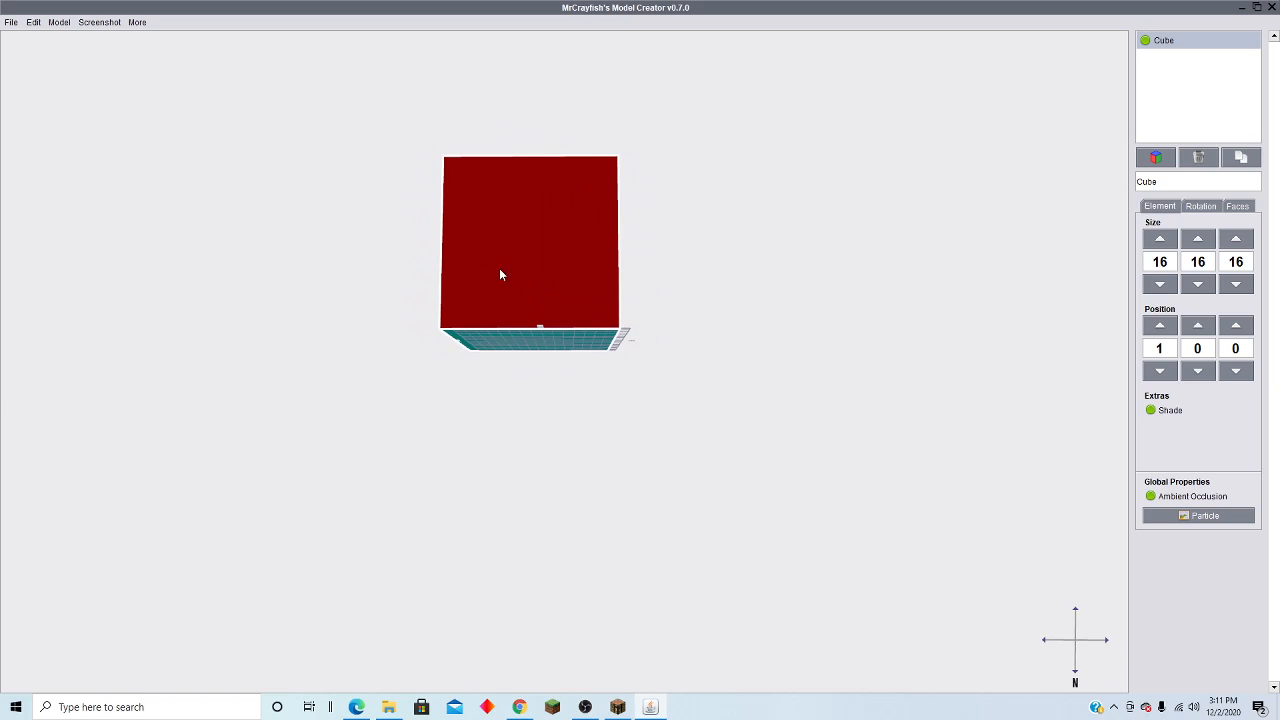
drag(514, 276, 524, 277)
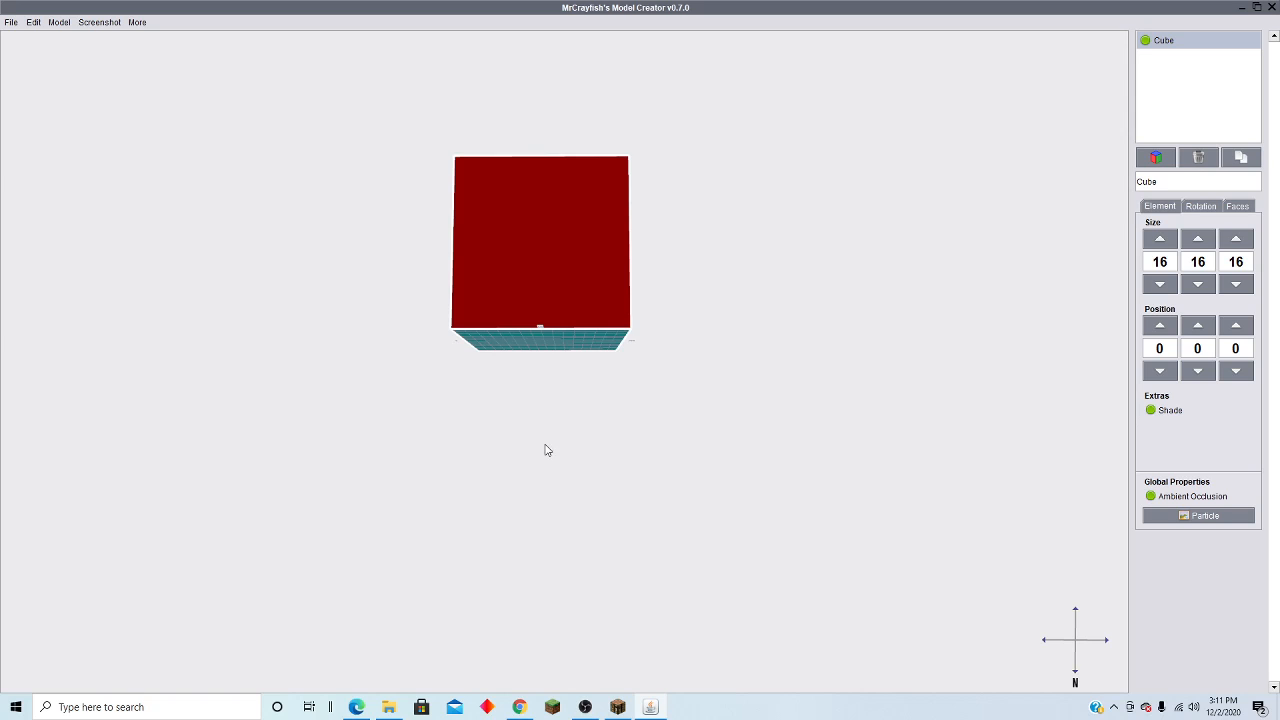
Step: Resize the block into a thin corner post with a size of 1 × 15 × 1
drag(546, 449, 801, 458)
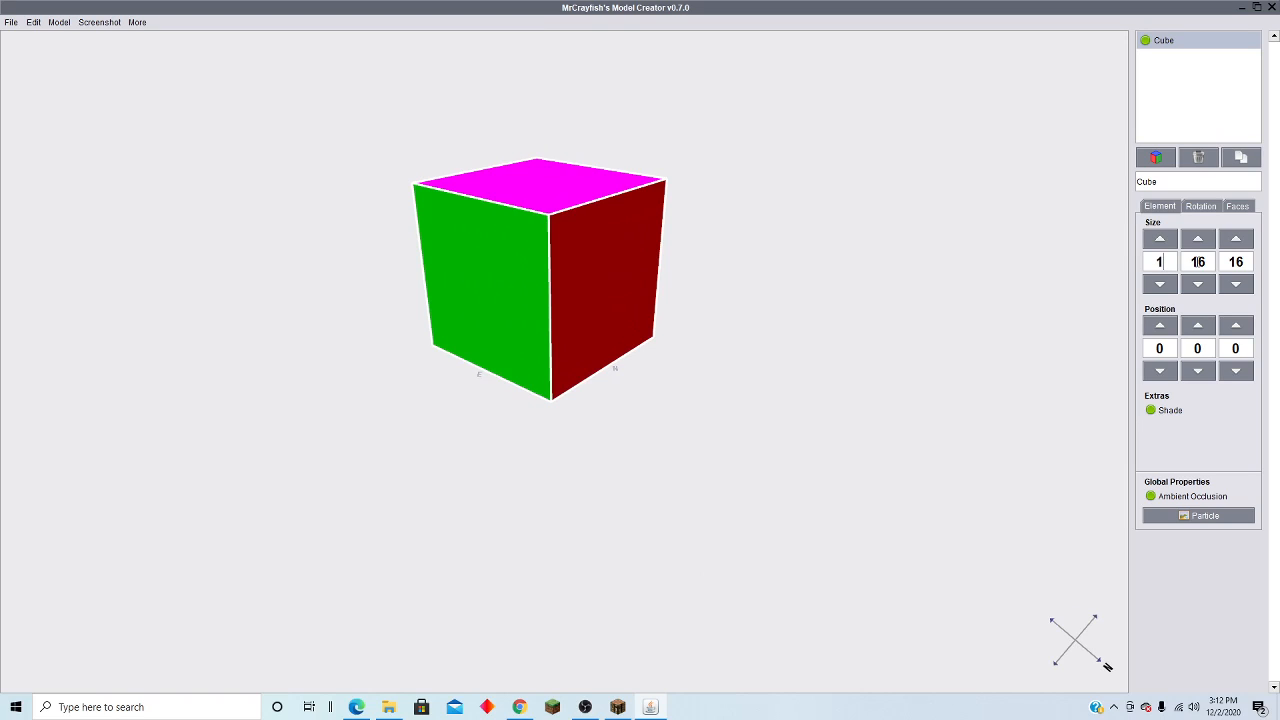
key(Return)
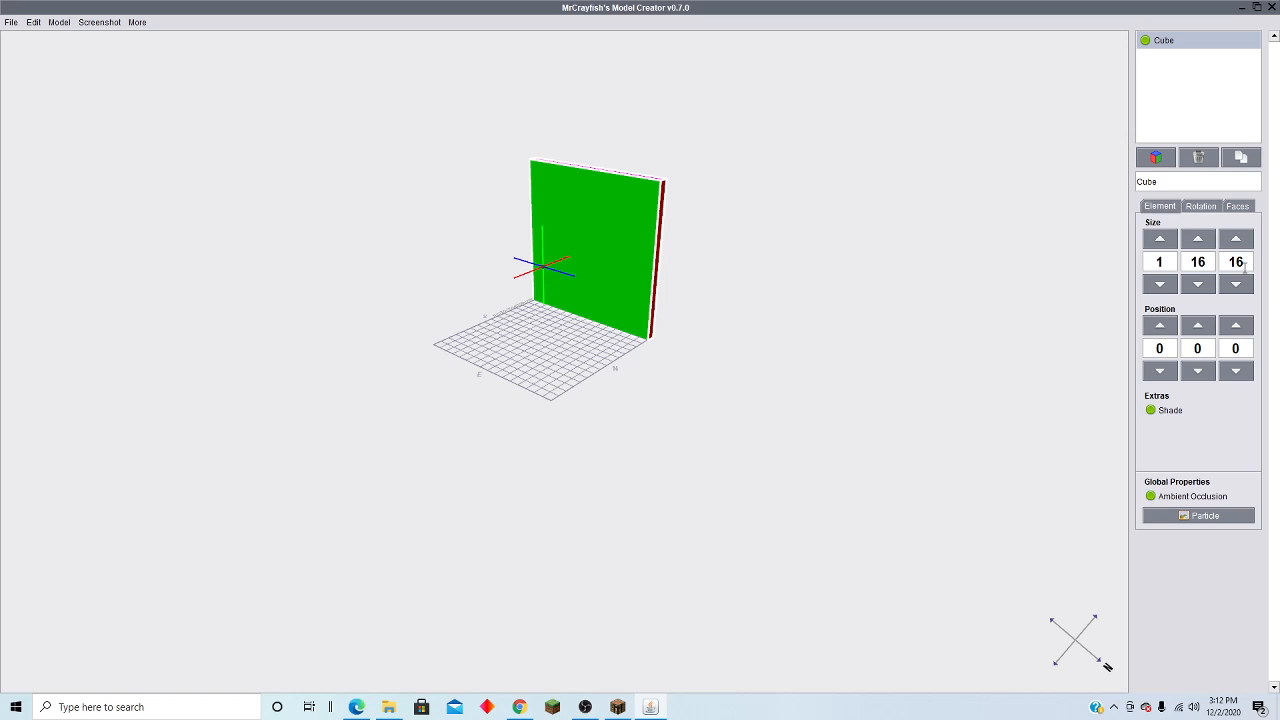
key(Return)
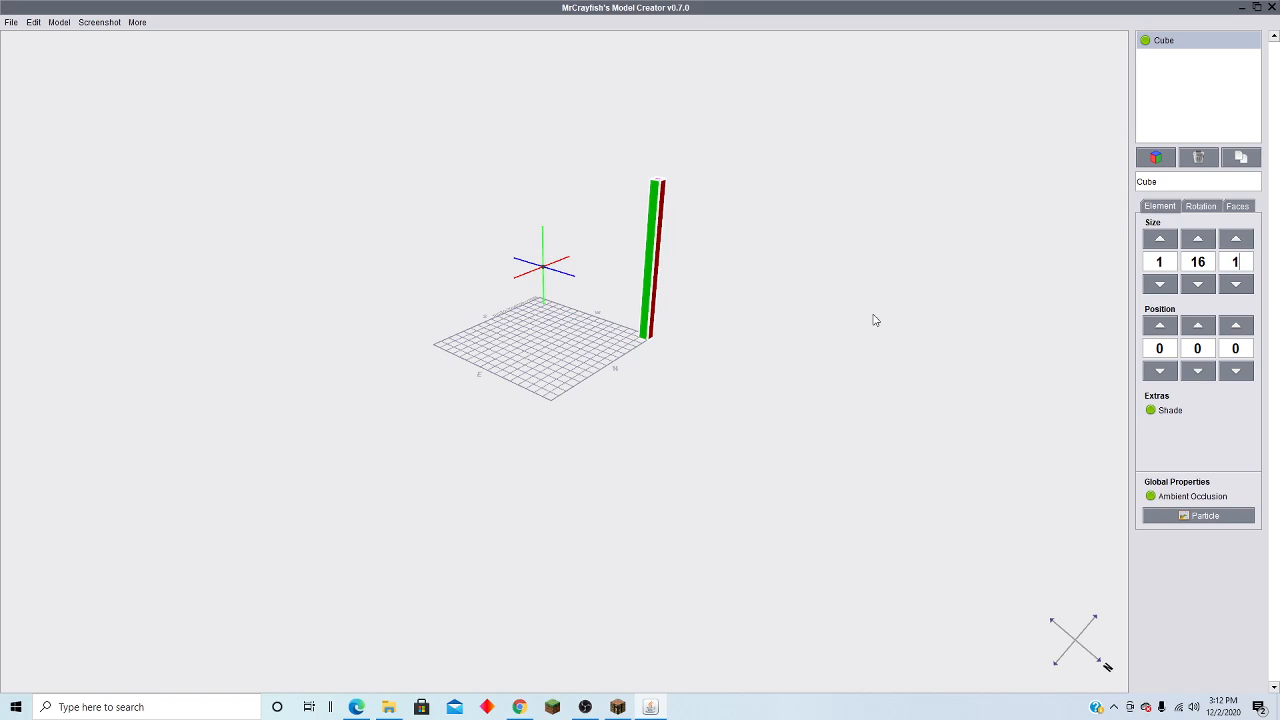
drag(873, 320, 480, 436)
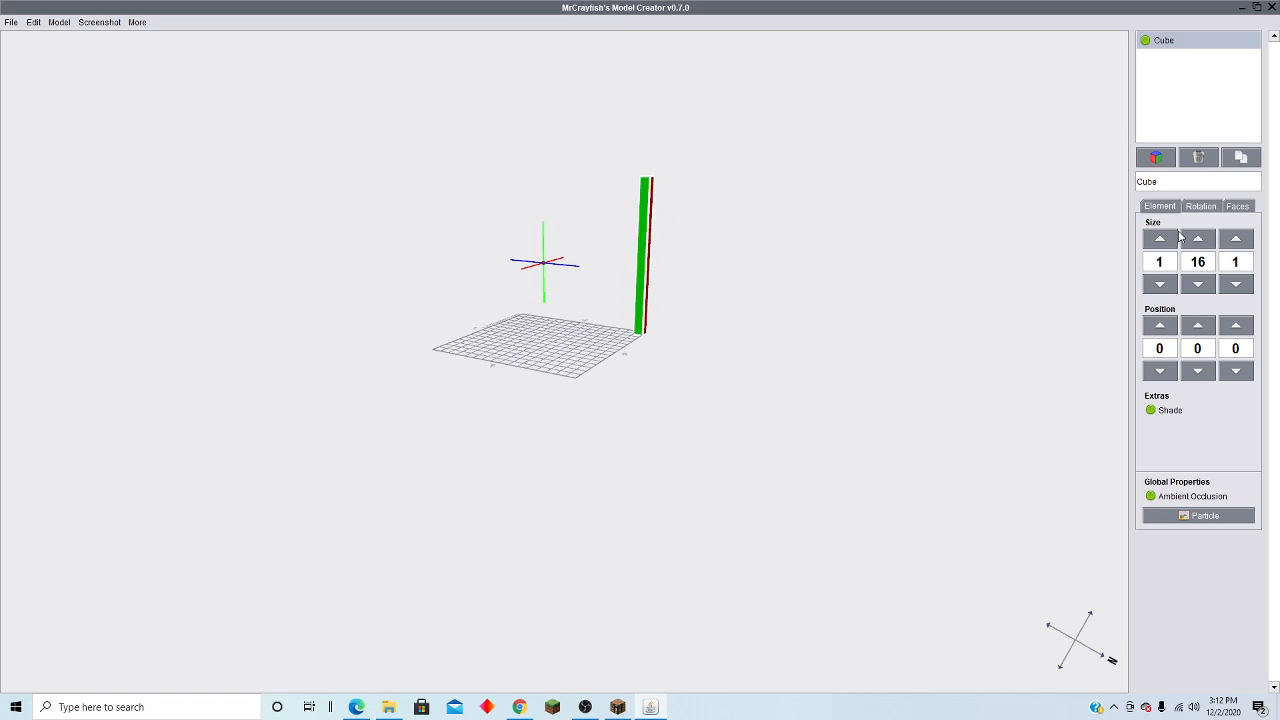
click(1211, 284)
Step: Duplicate the corner post and reduce the copy's height to 3
drag(827, 233, 909, 242)
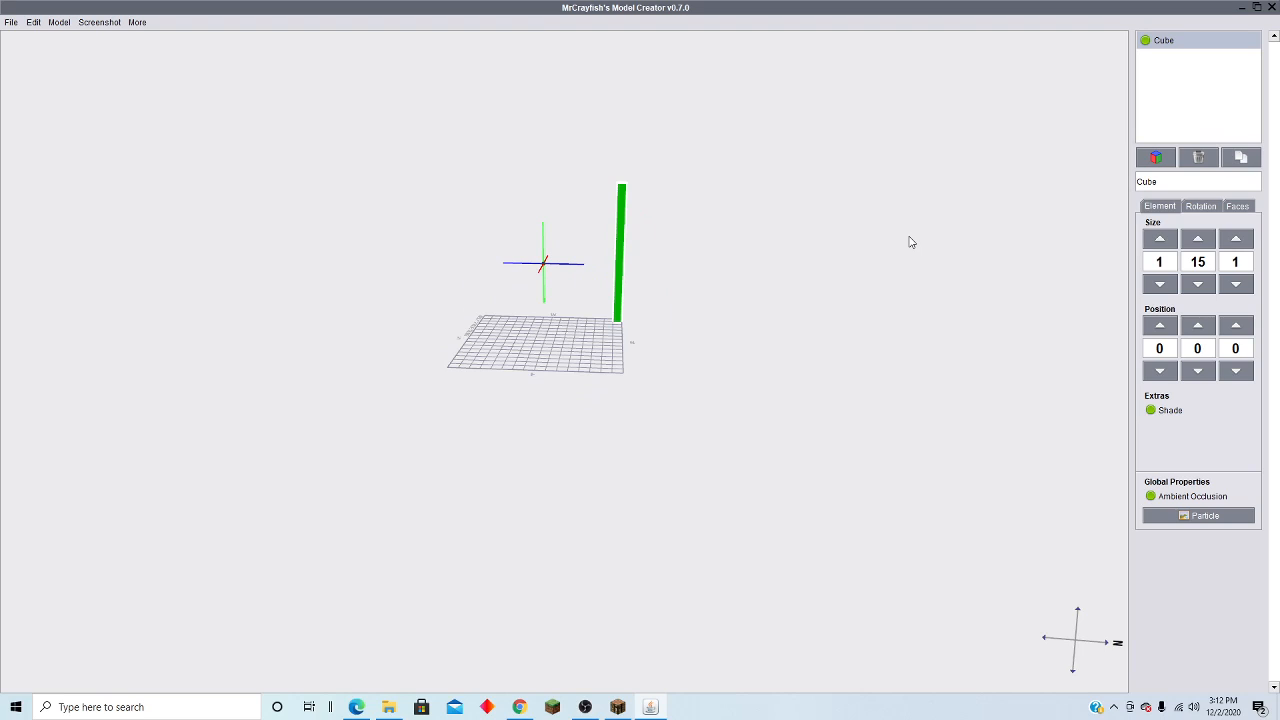
drag(909, 242, 722, 287)
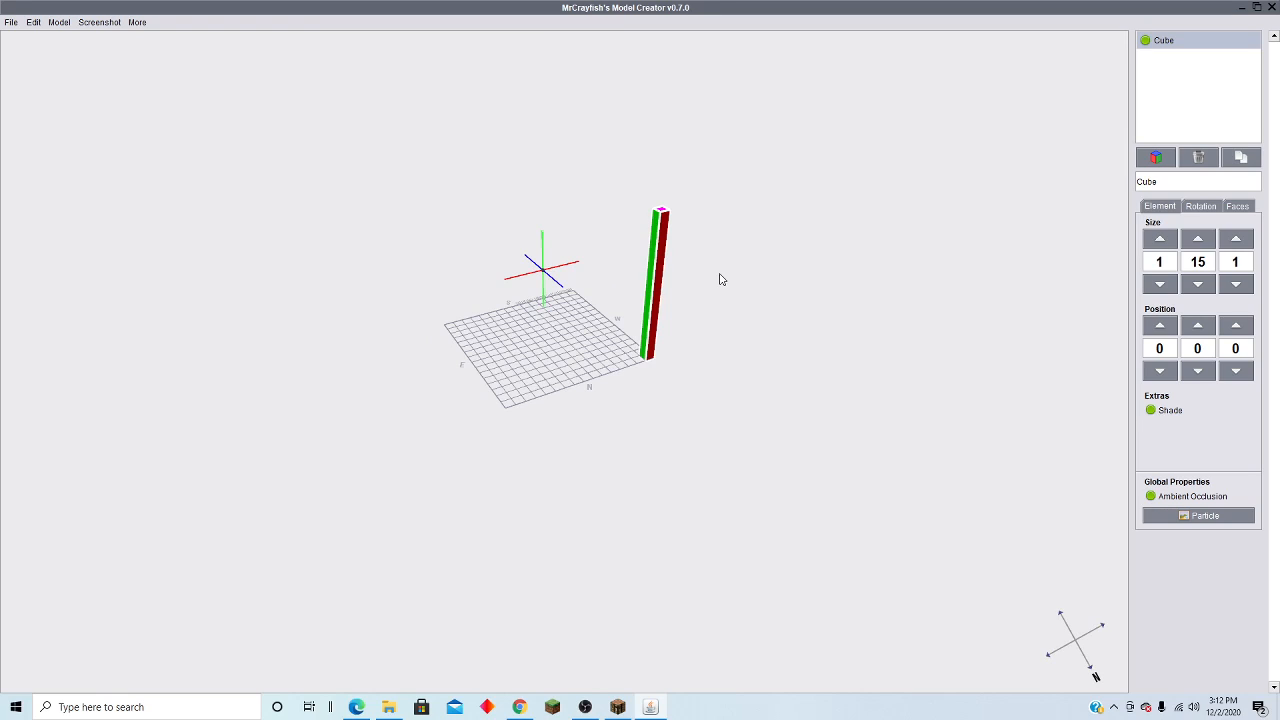
drag(666, 257, 766, 337)
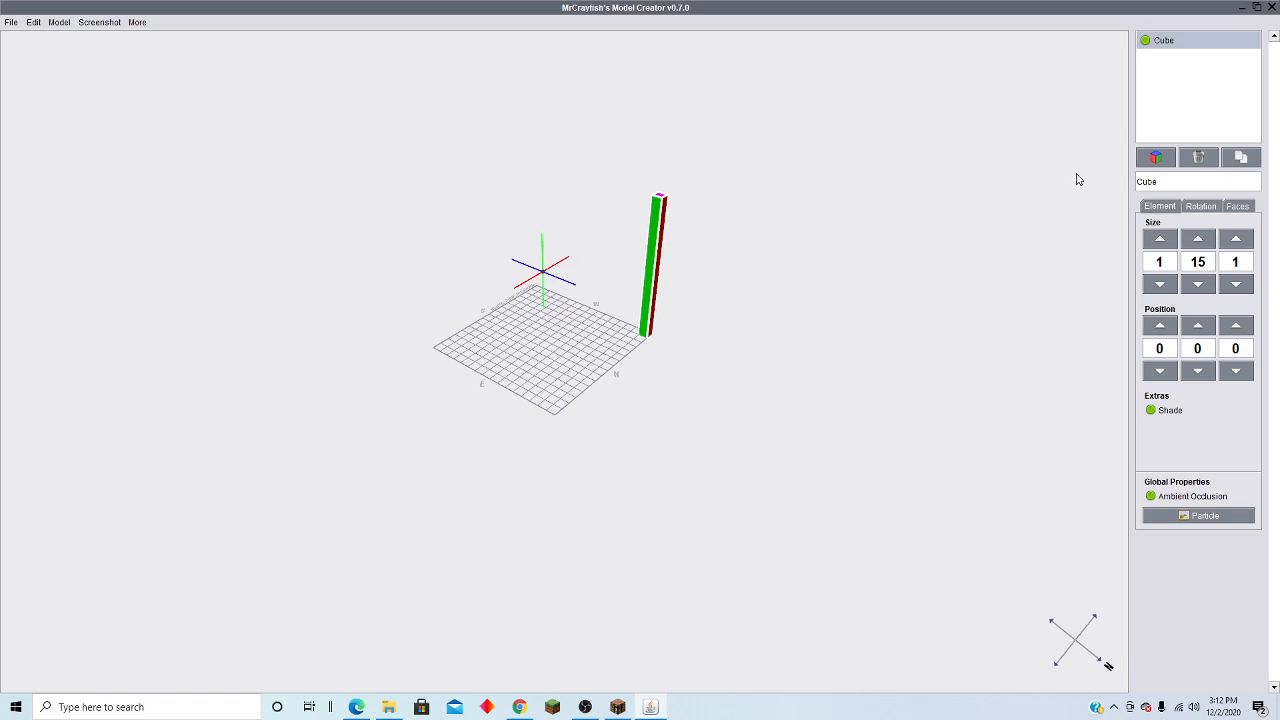
click(1241, 158)
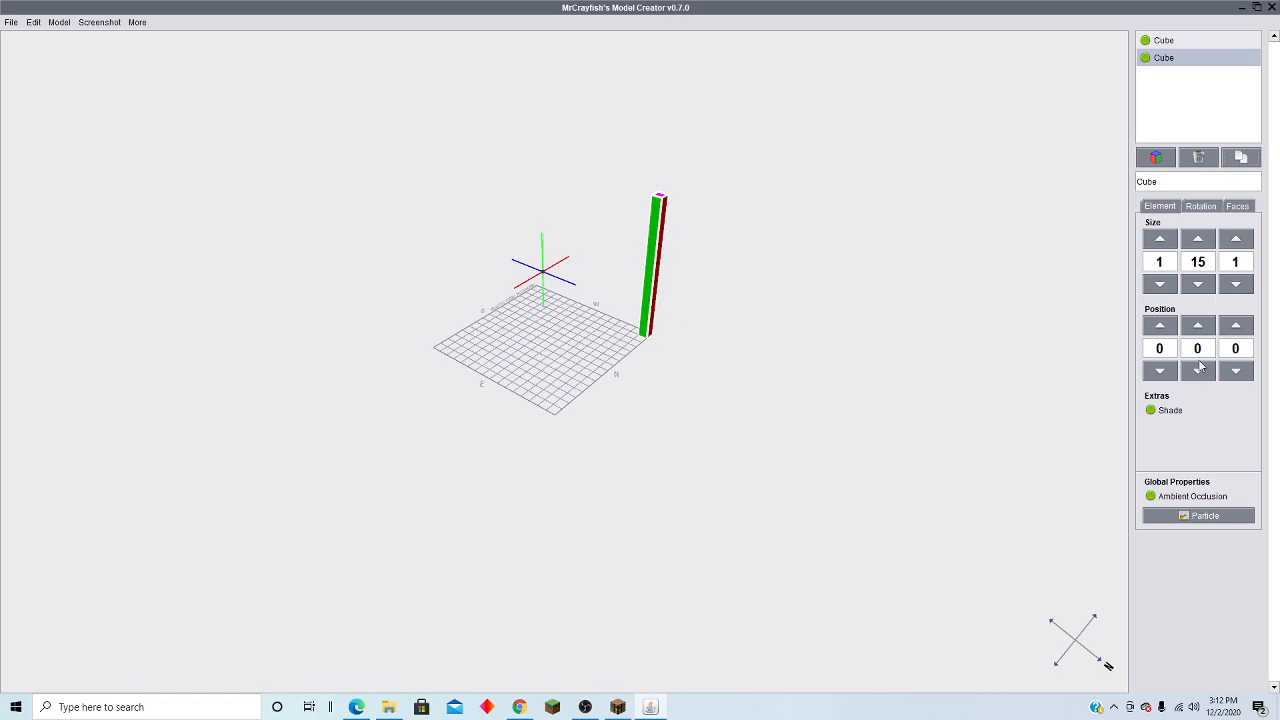
click(1202, 287)
click(1202, 287)
click(1202, 287)
click(1202, 287)
click(1202, 287)
click(1202, 287)
click(1202, 287)
click(1202, 287)
click(1202, 287)
click(1202, 287)
click(1202, 287)
click(1202, 287)
drag(1069, 320, 919, 306)
drag(1082, 338, 1040, 336)
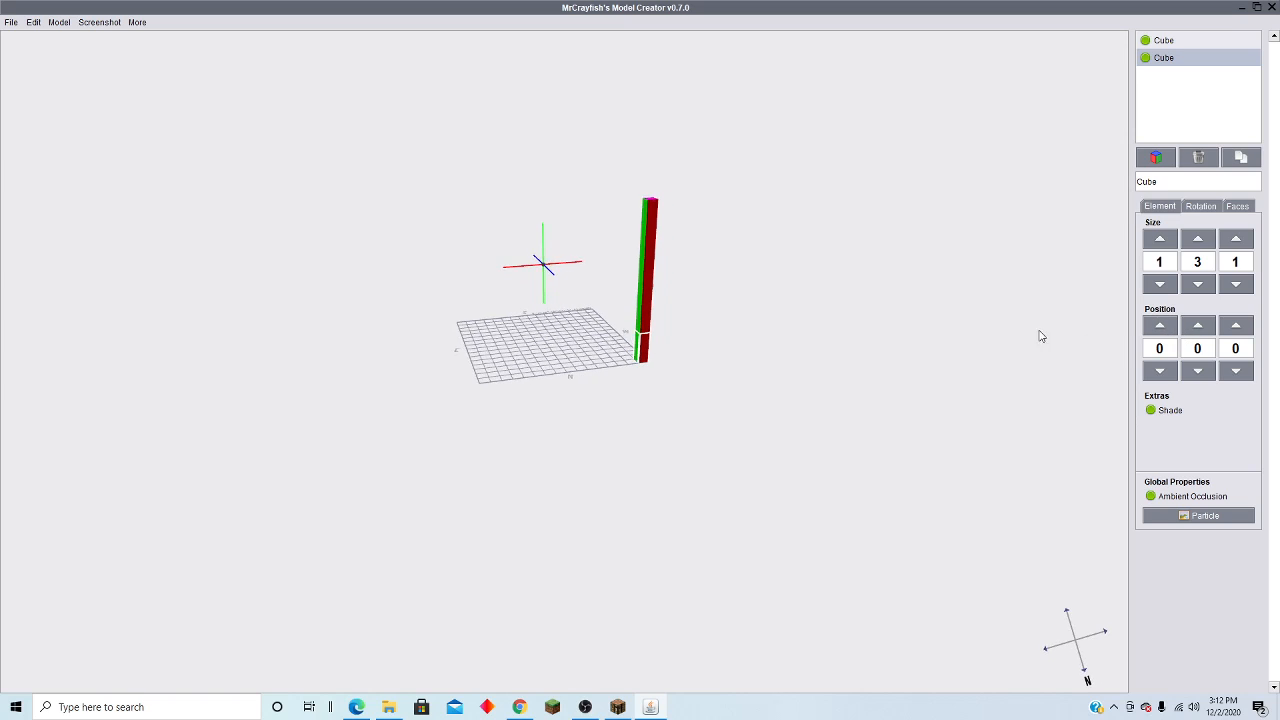
Step: Move the tall corner post one unit inward along both X and Z
click(1172, 42)
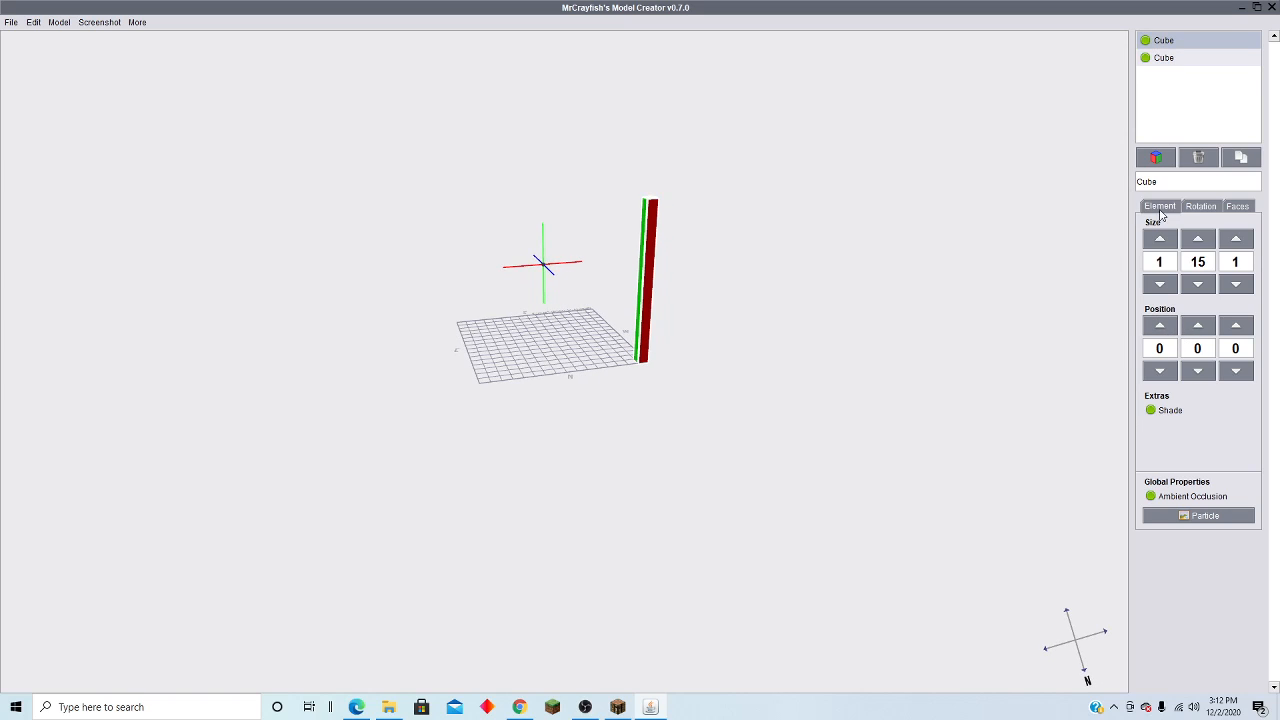
click(1160, 325)
click(1236, 325)
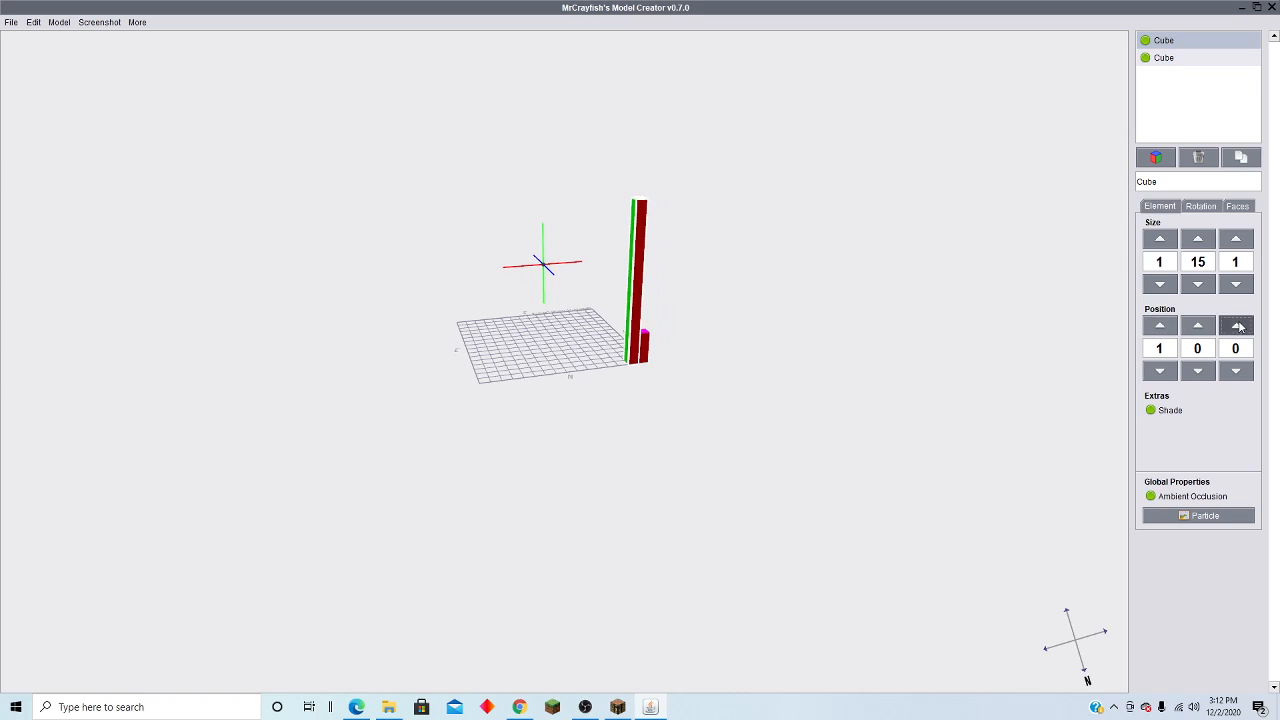
Step: Raise the short copied cube to a Y position of 13
click(1175, 60)
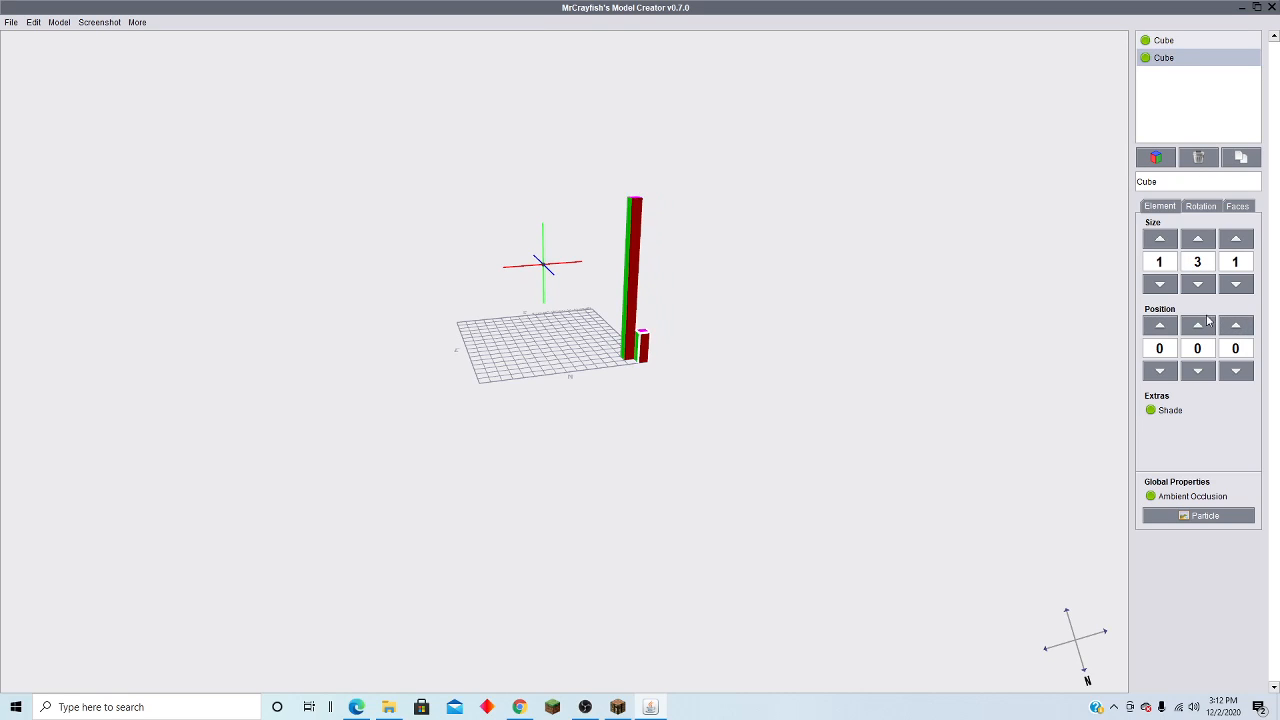
click(1198, 325)
double_click(1198, 325)
click(1198, 325)
double_click(1198, 325)
double_click(1198, 325)
click(1198, 325)
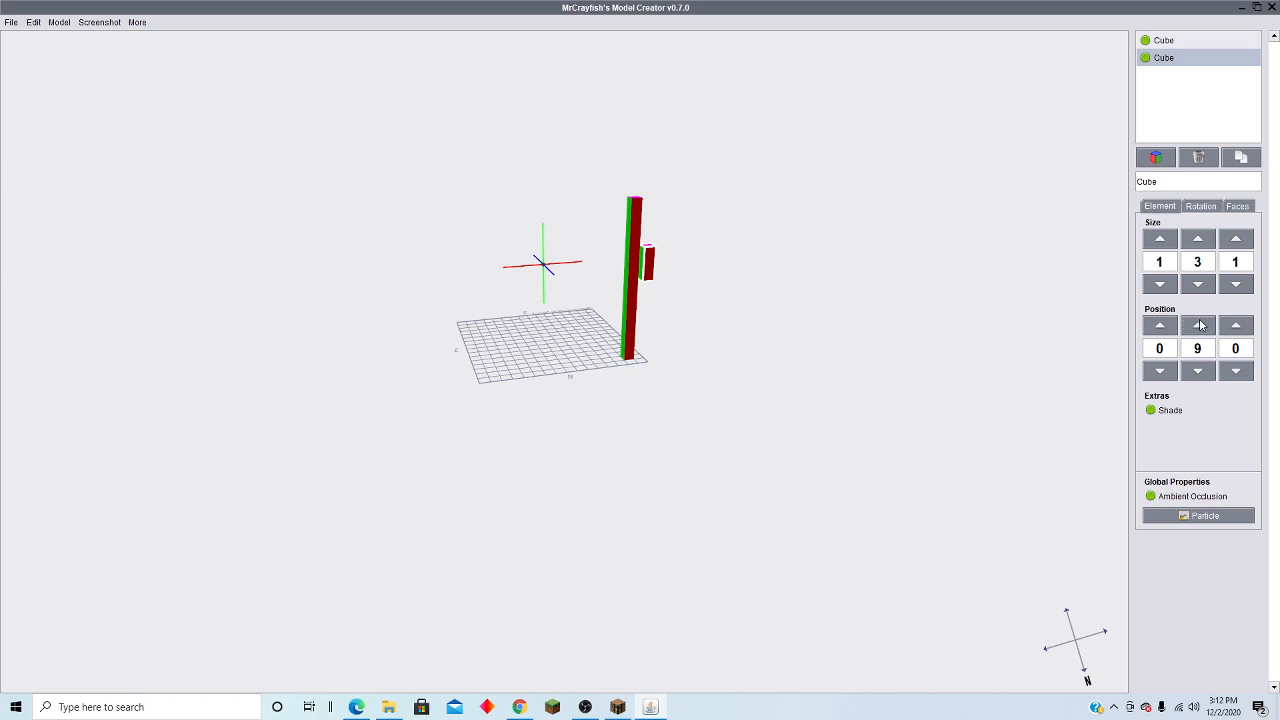
double_click(1198, 325)
double_click(1198, 325)
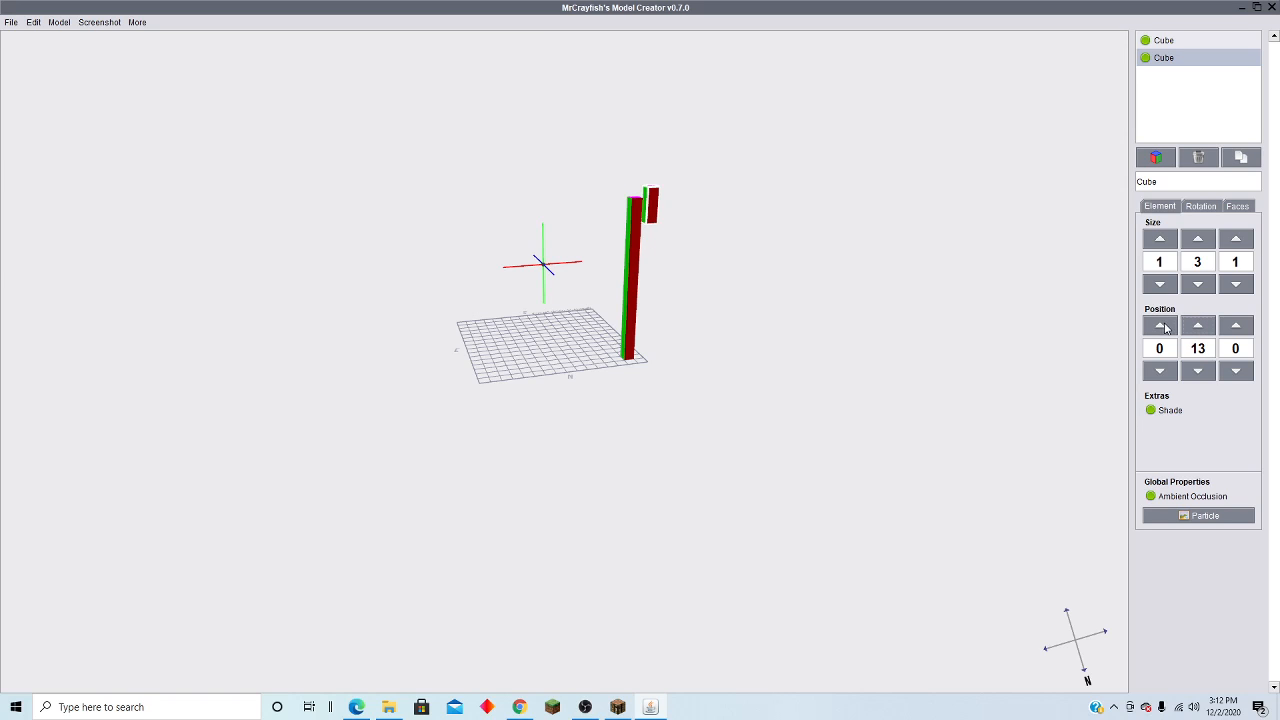
Step: Enlarge the raised cube to an X size of 4 and a Z size of 16
drag(1110, 320, 1097, 243)
click(1158, 238)
double_click(1157, 238)
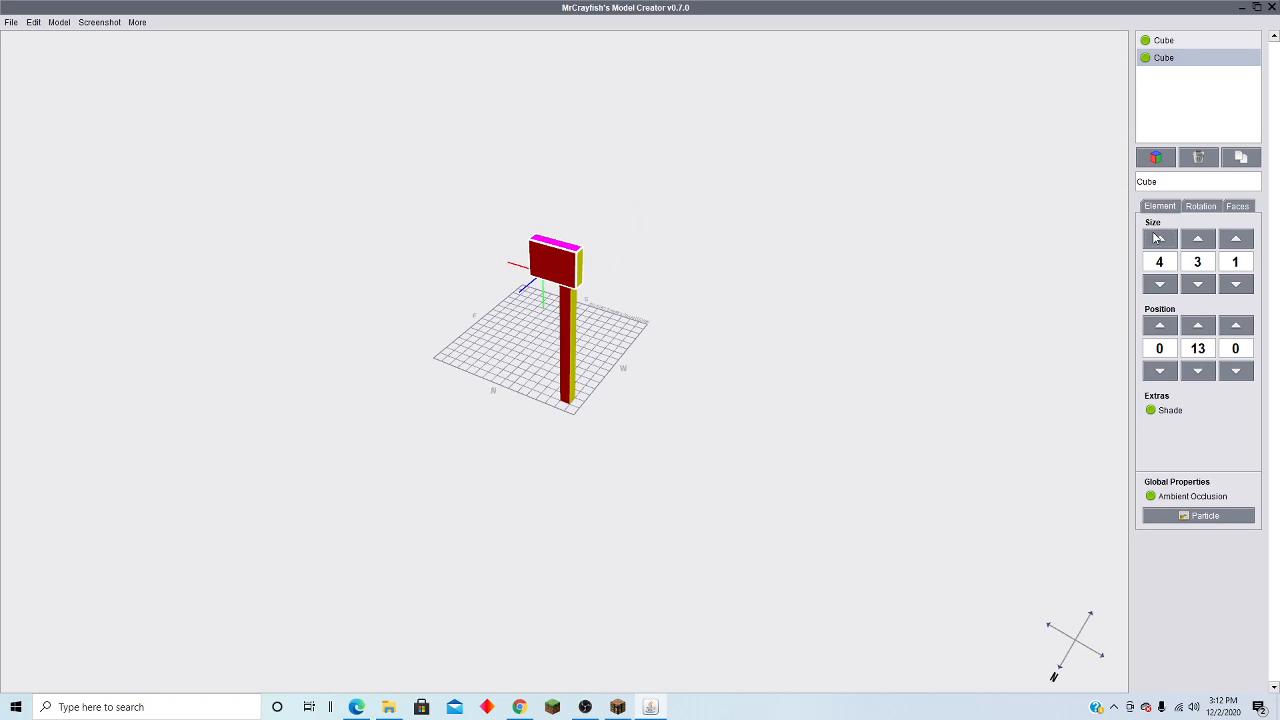
double_click(1235, 239)
double_click(1235, 239)
double_click(1233, 241)
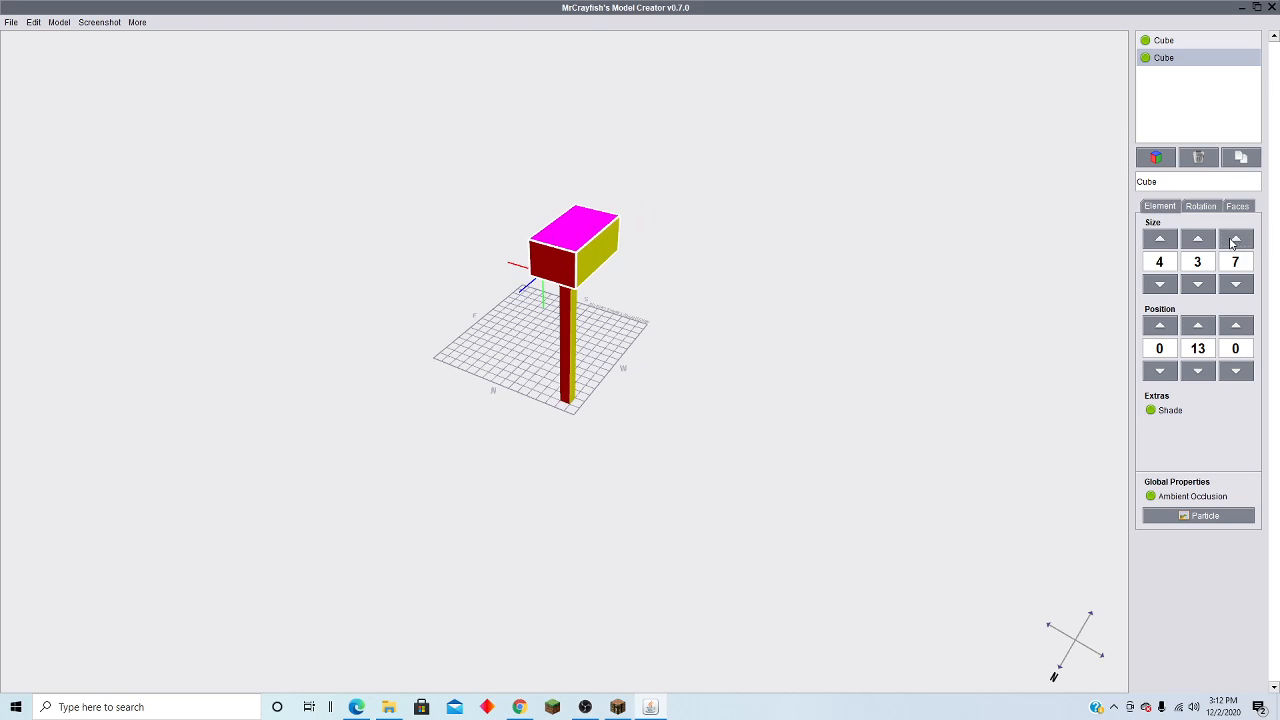
double_click(1235, 239)
triple_click(1235, 239)
double_click(1243, 245)
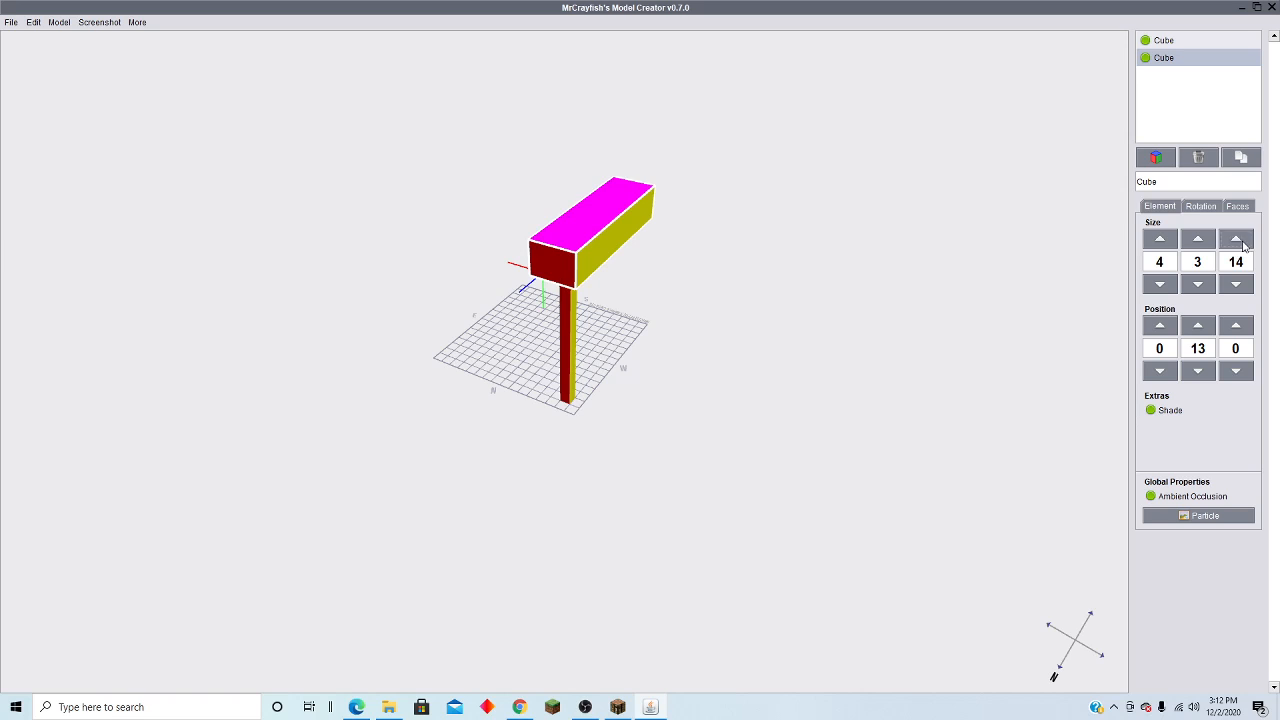
double_click(1243, 245)
double_click(1243, 245)
click(1243, 245)
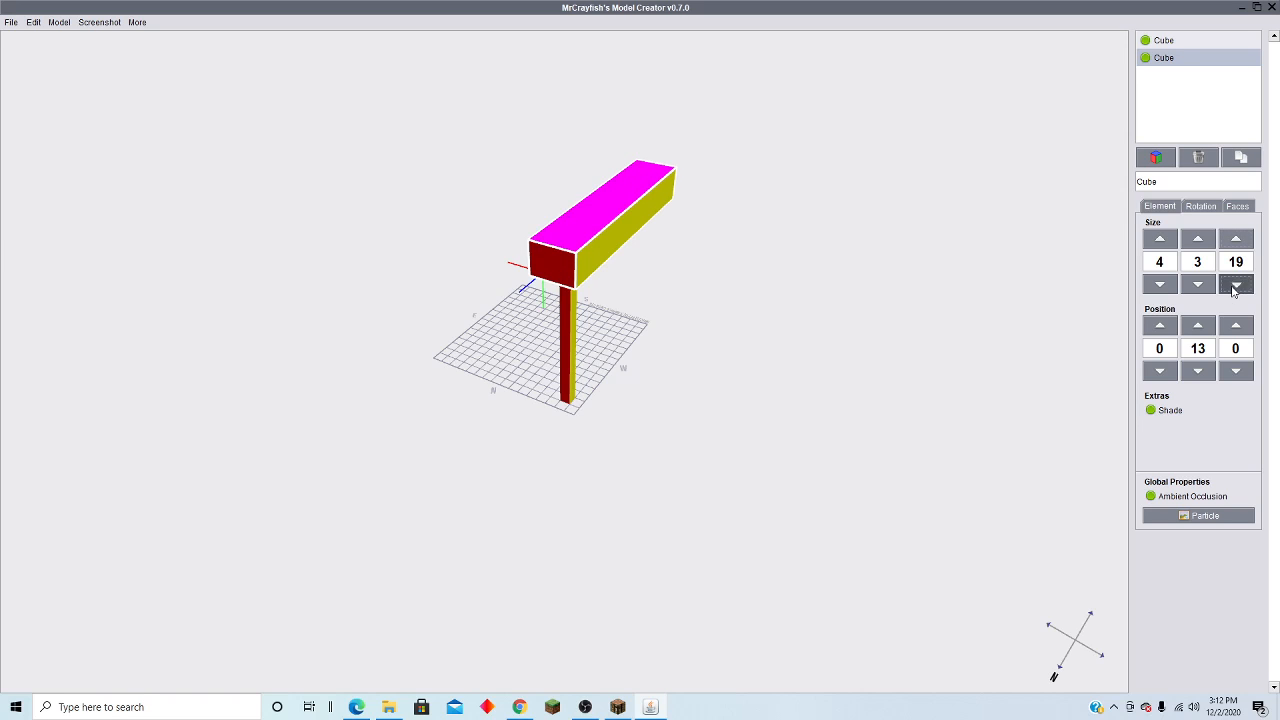
triple_click(1234, 286)
Step: Widen the raised slab to an X size of 16 so it spans the whole grid
drag(1003, 318, 870, 305)
click(1159, 239)
double_click(1151, 242)
triple_click(1151, 242)
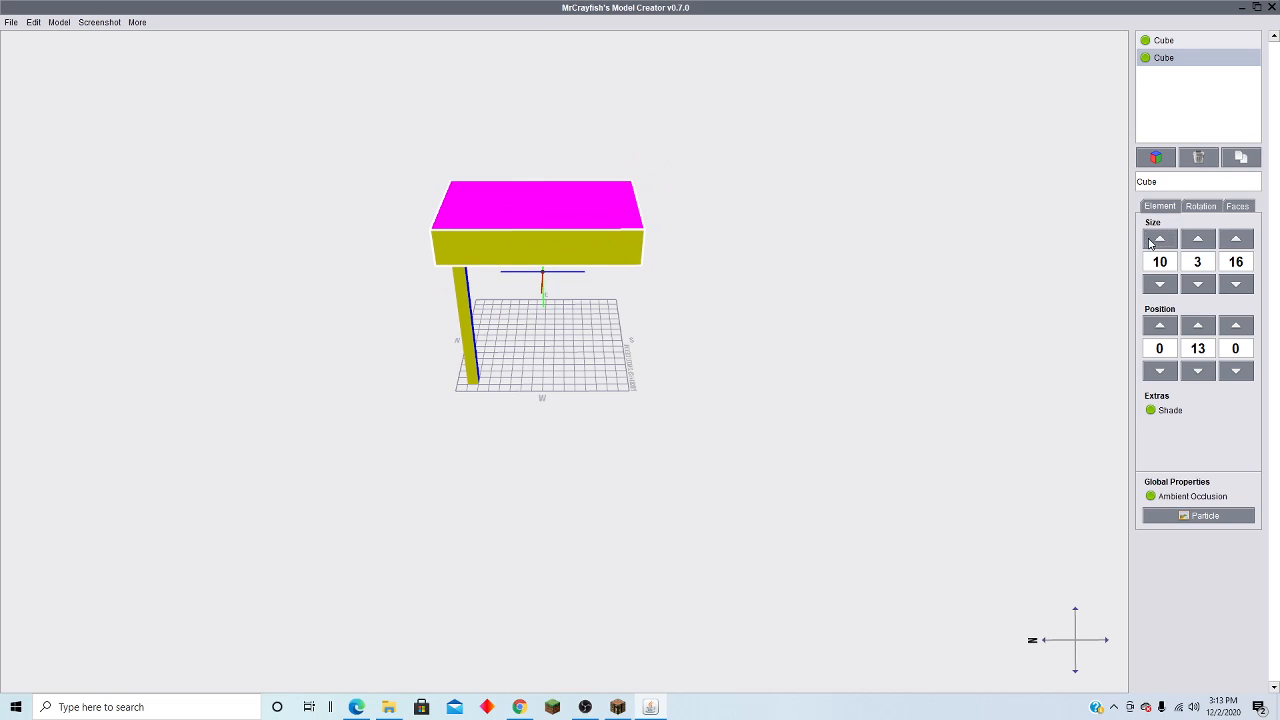
double_click(1151, 242)
triple_click(1151, 242)
click(1151, 242)
Step: Examine the slab and its single corner post from several angles
drag(460, 410, 729, 400)
mouse_move(476, 327)
mouse_down()
mouse_move(503, 400)
mouse_move(589, 440)
mouse_move(628, 387)
mouse_move(484, 318)
mouse_up()
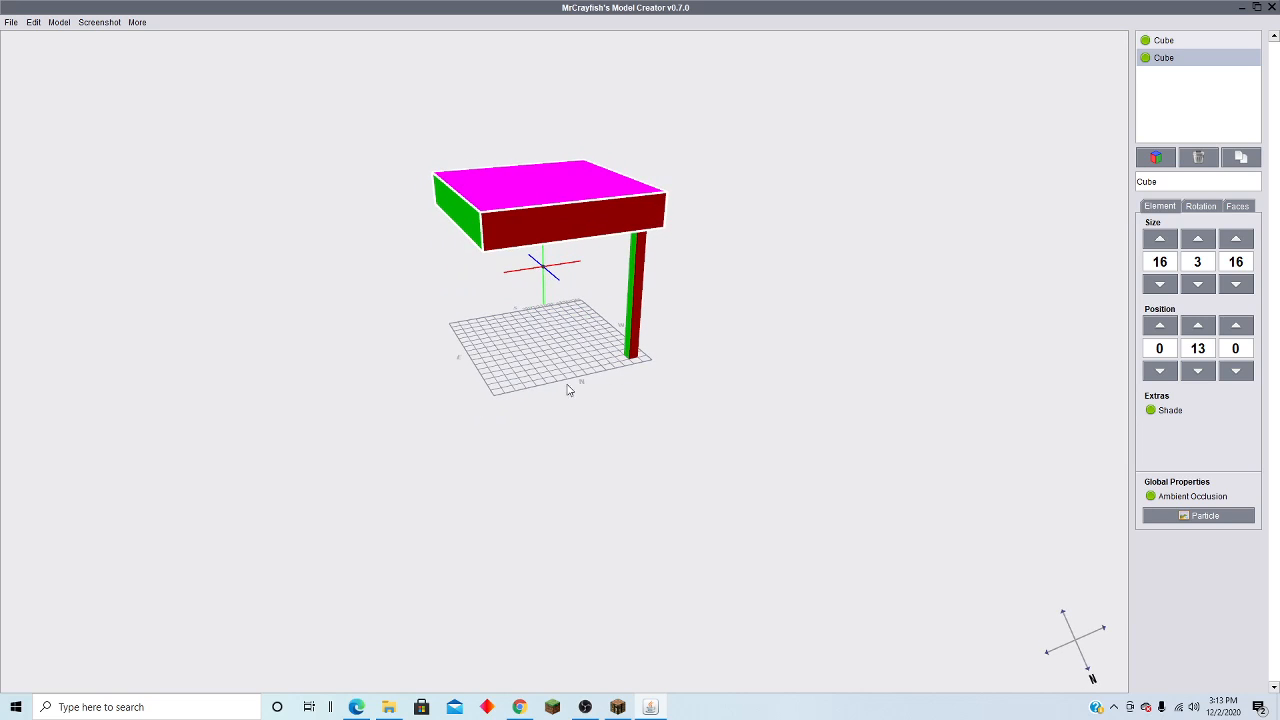
drag(636, 438, 597, 383)
drag(628, 427, 672, 477)
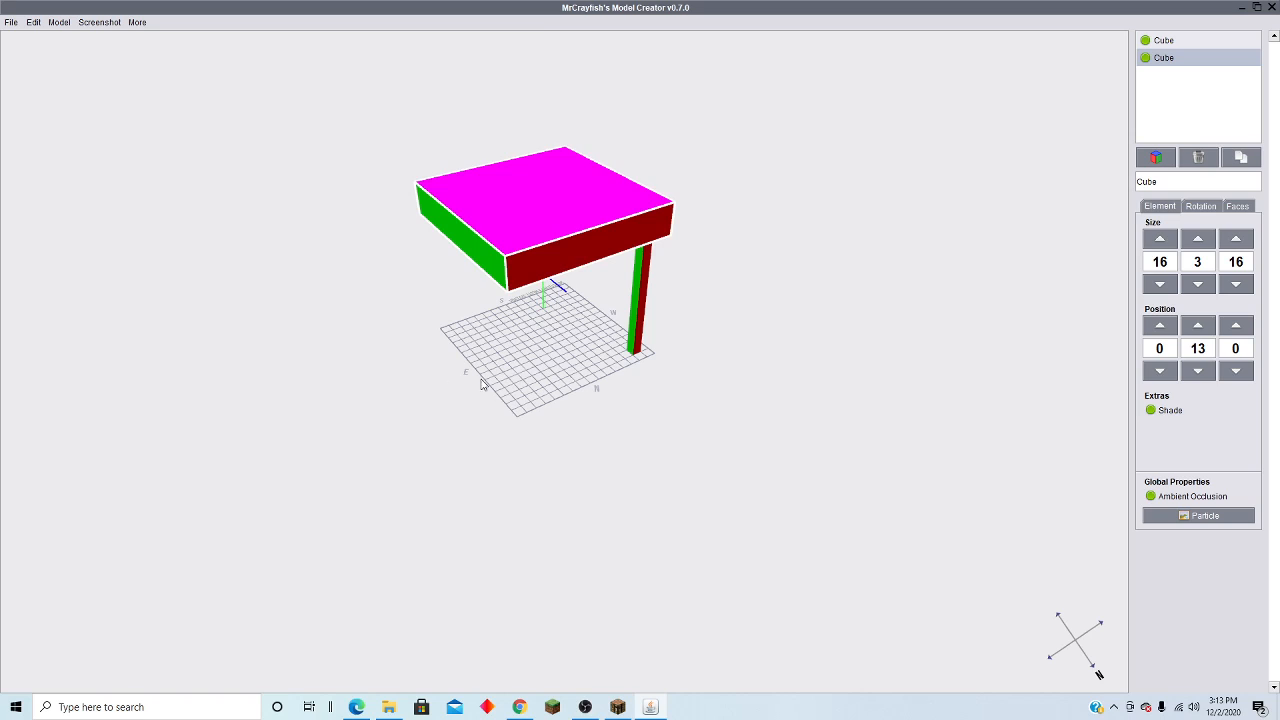
drag(1049, 294, 1268, 163)
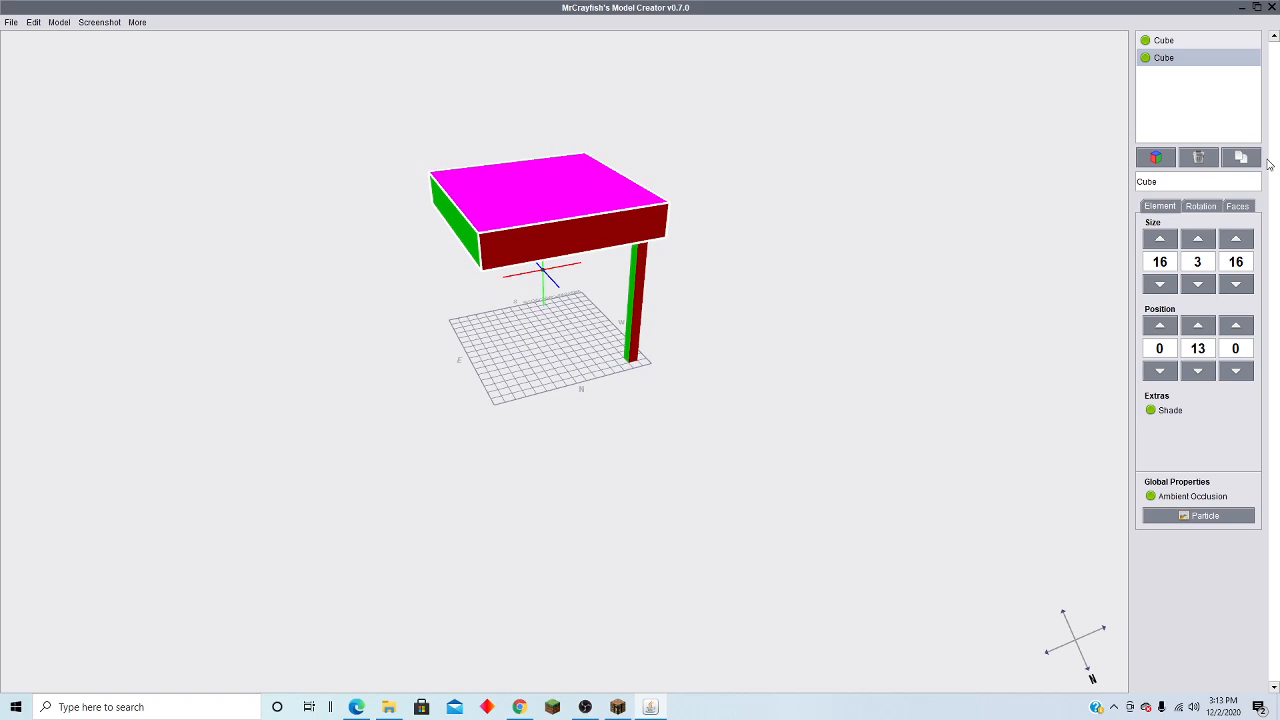
drag(908, 303, 695, 383)
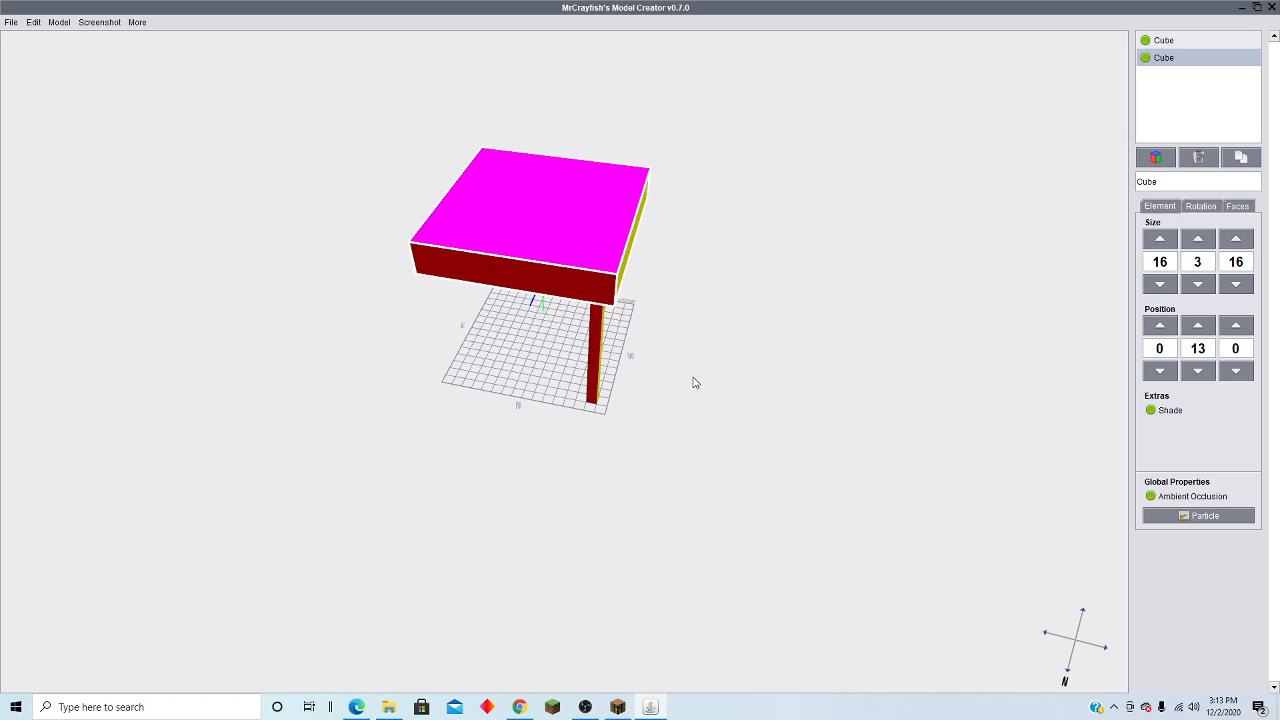
drag(695, 383, 737, 400)
drag(554, 403, 588, 268)
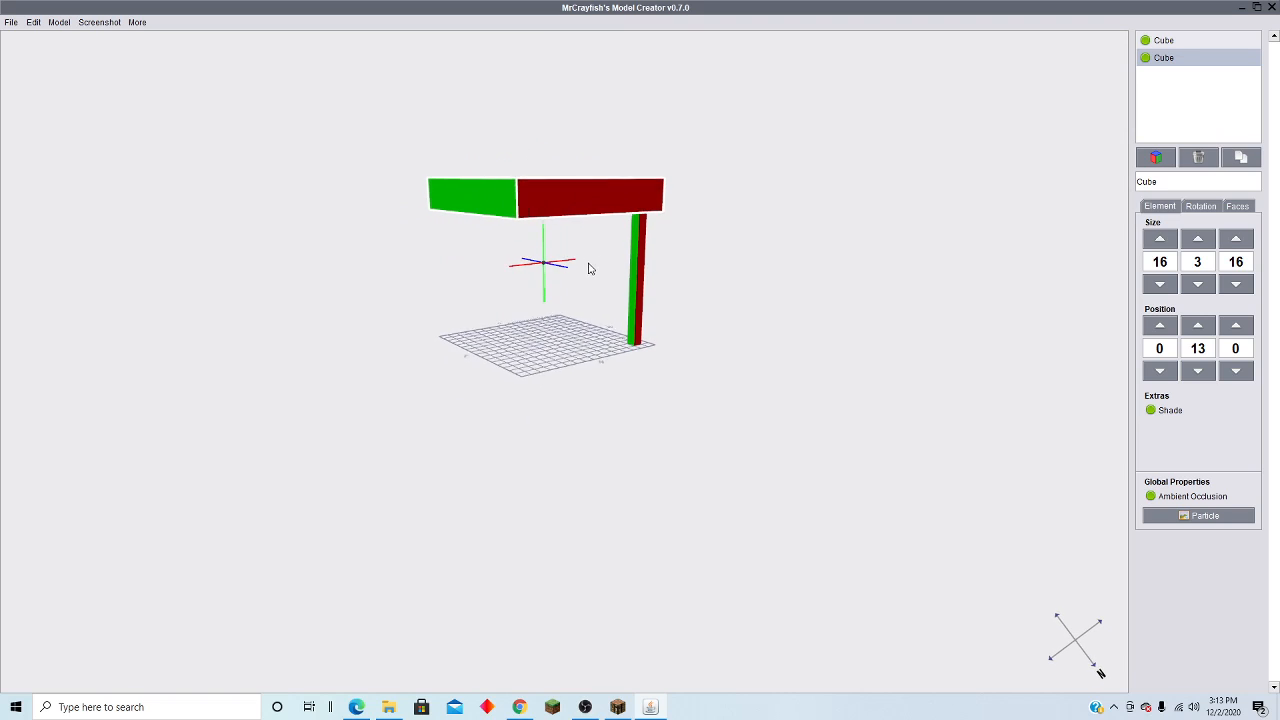
right_drag(588, 268, 590, 273)
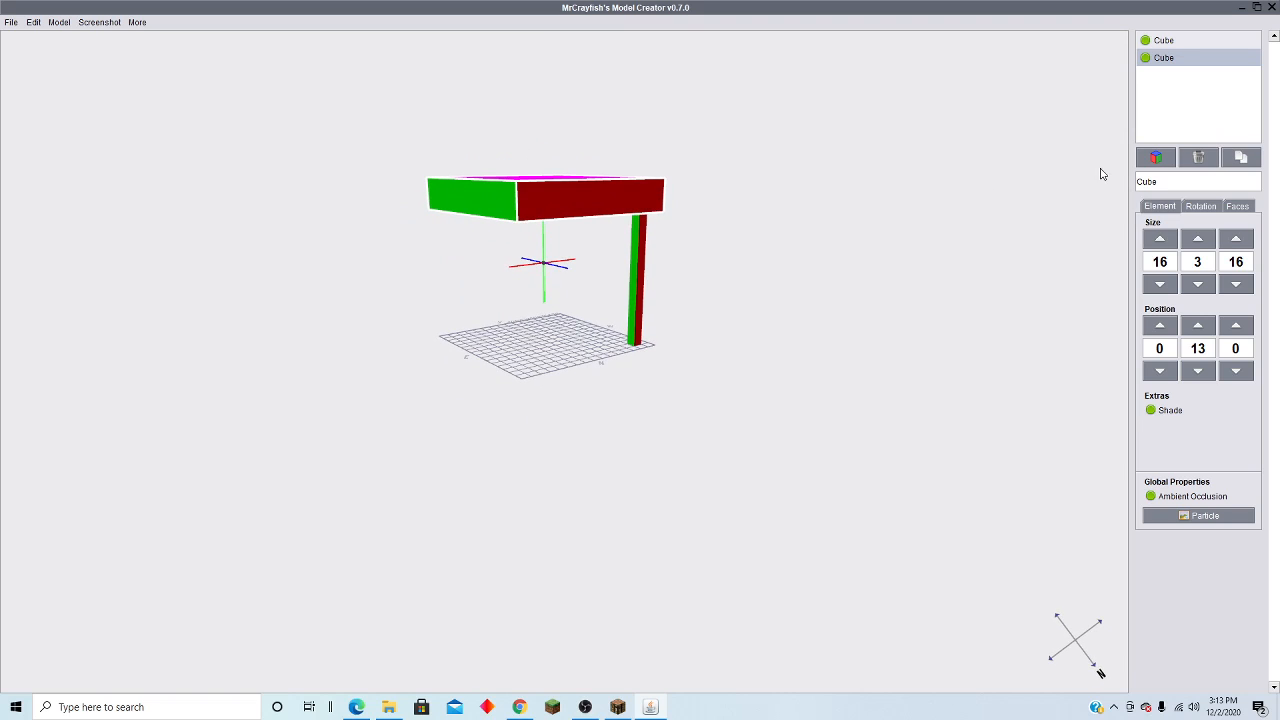
Step: Add concrete_white.png from the blocks folder as a new texture for the slab's faces
click(1238, 206)
click(1174, 274)
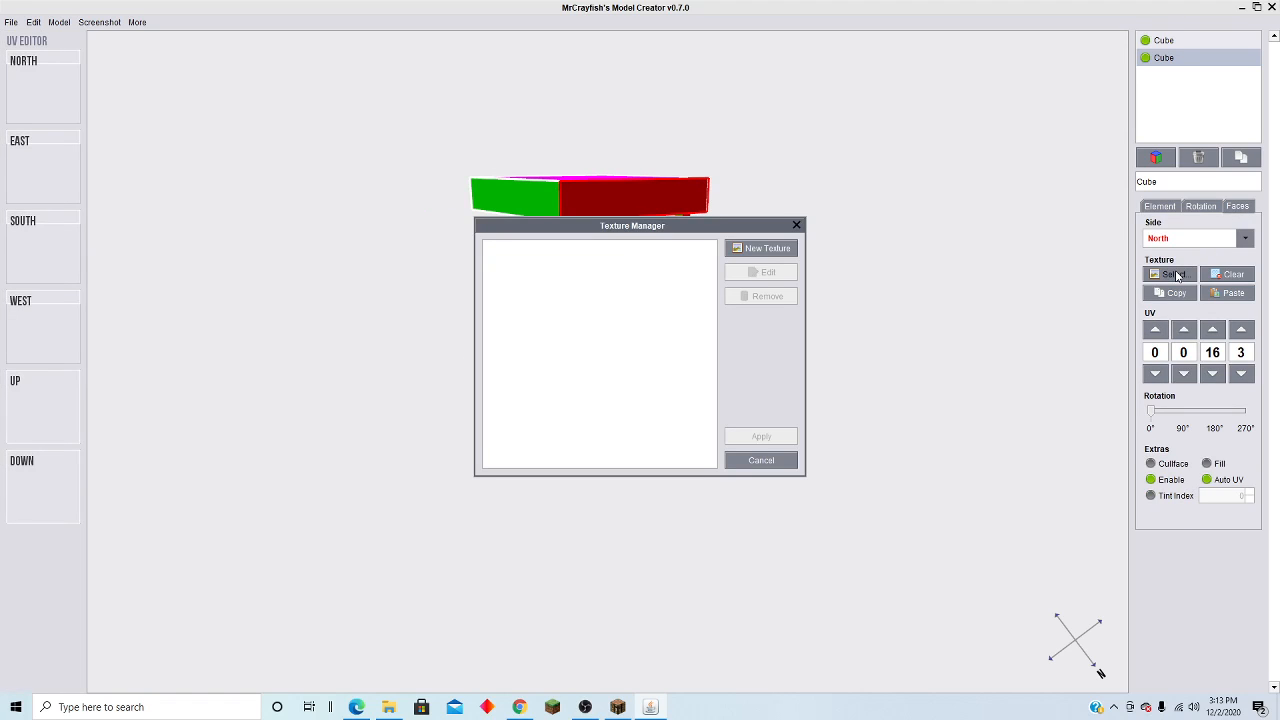
click(754, 252)
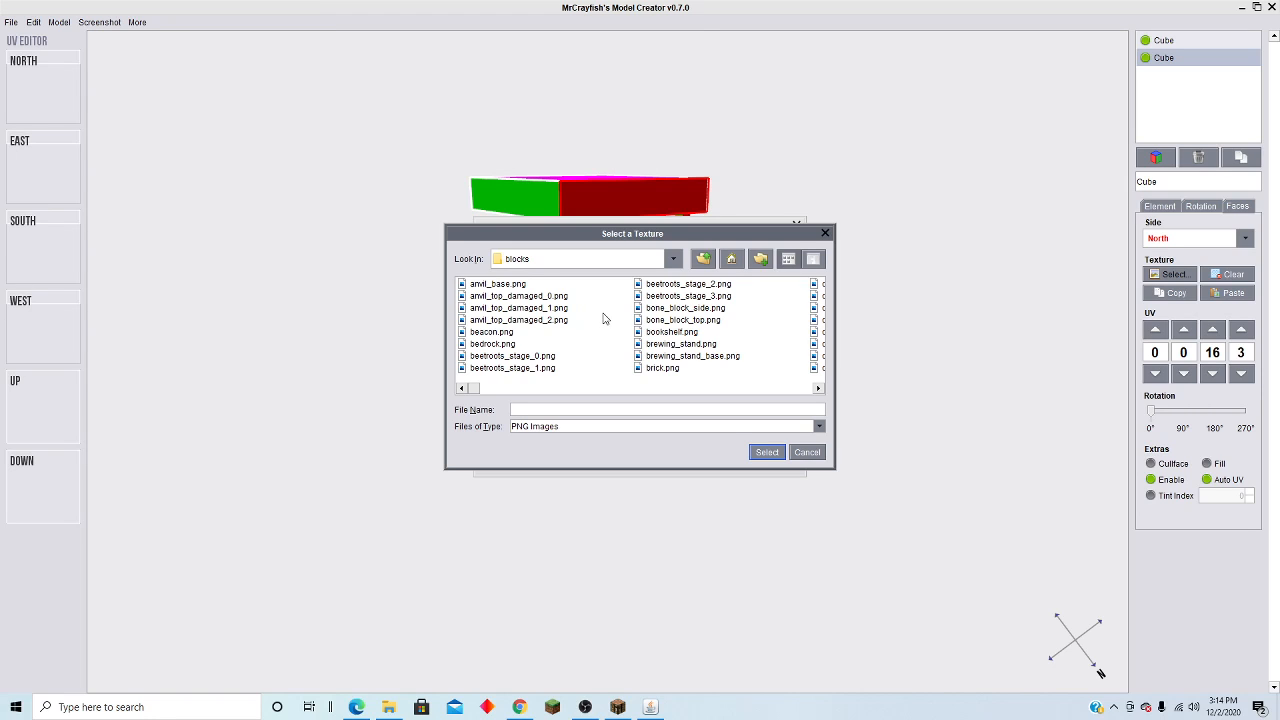
scroll(590, 319, down, 3)
scroll(588, 318, down, 3)
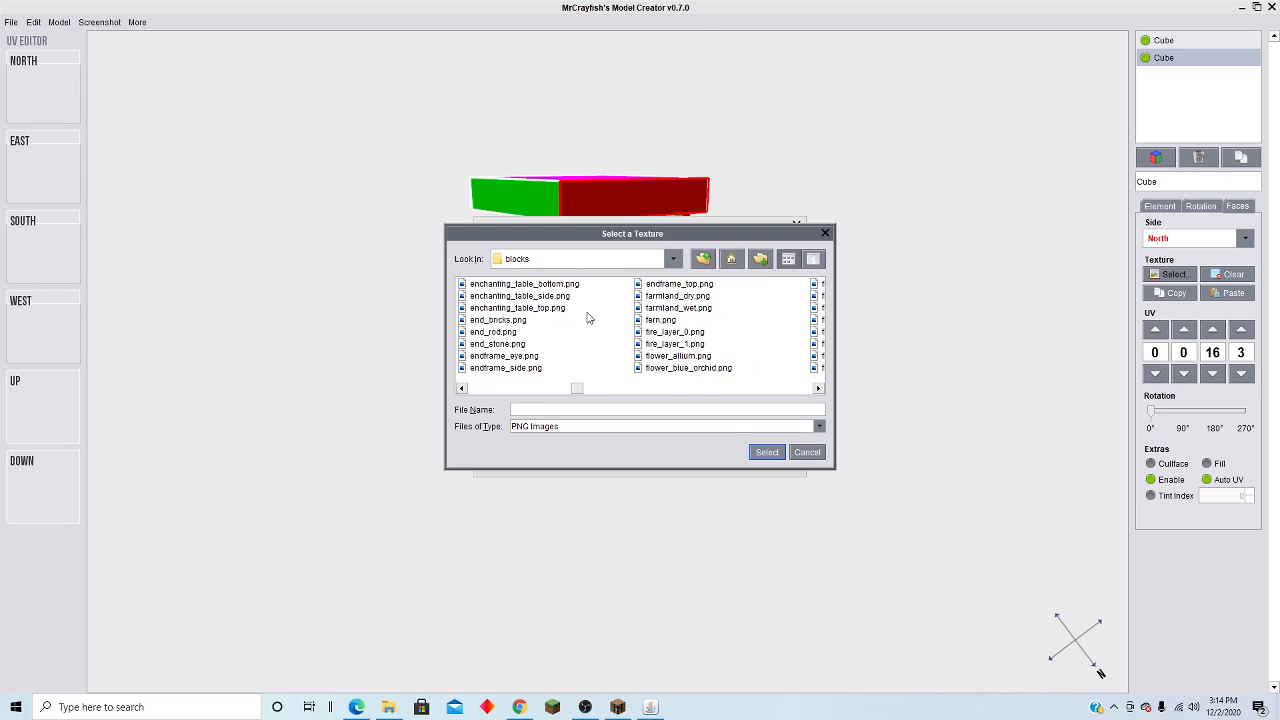
scroll(588, 318, up, 4)
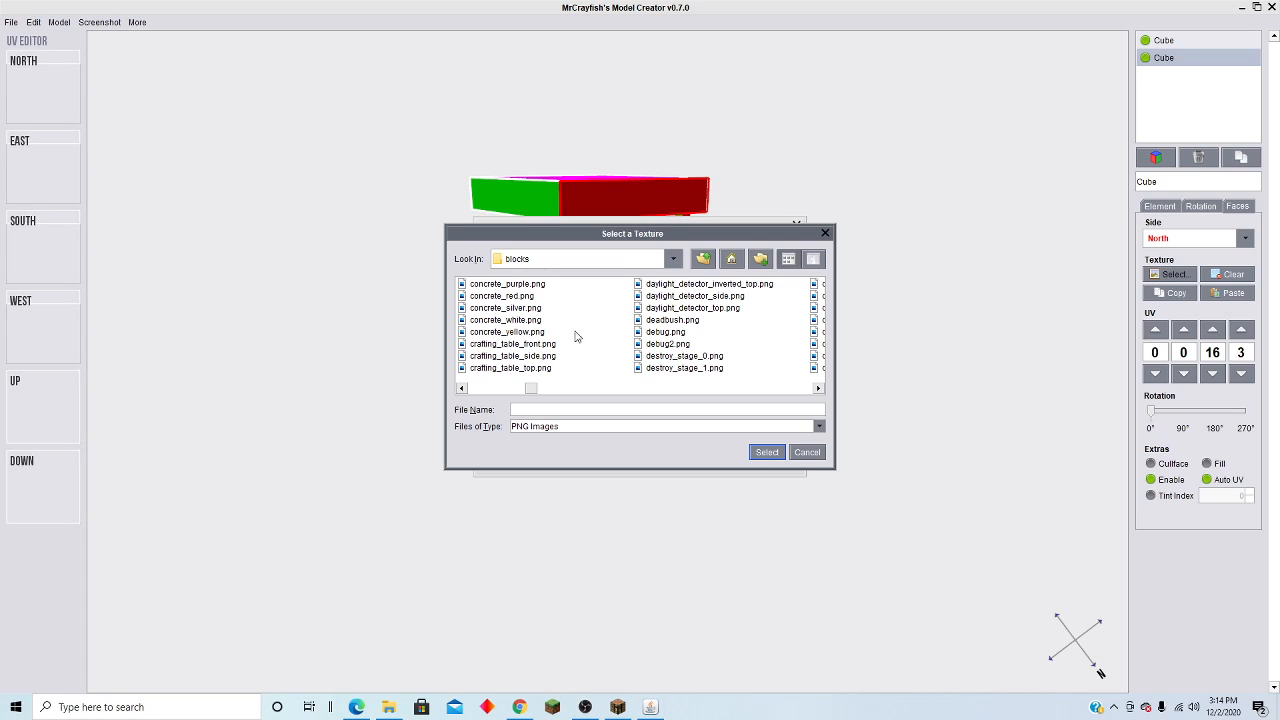
click(541, 321)
click(752, 454)
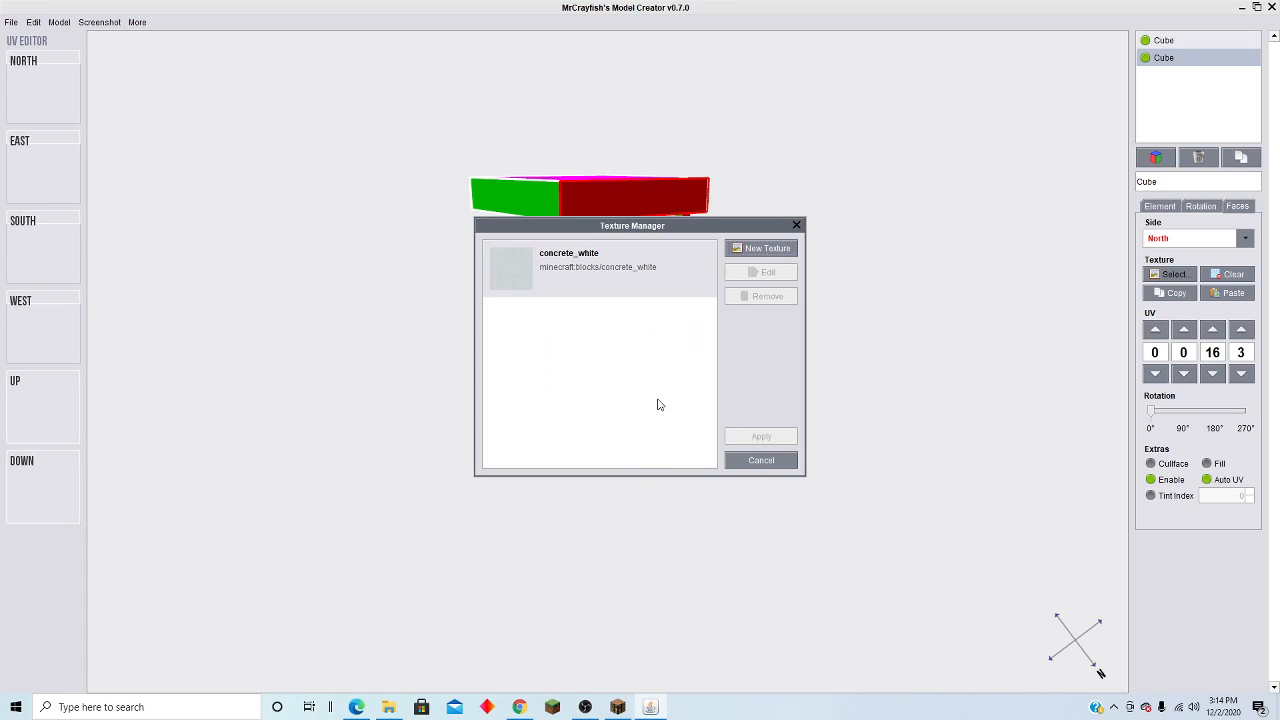
Step: Apply the concrete_white texture to the slab's north face
click(597, 269)
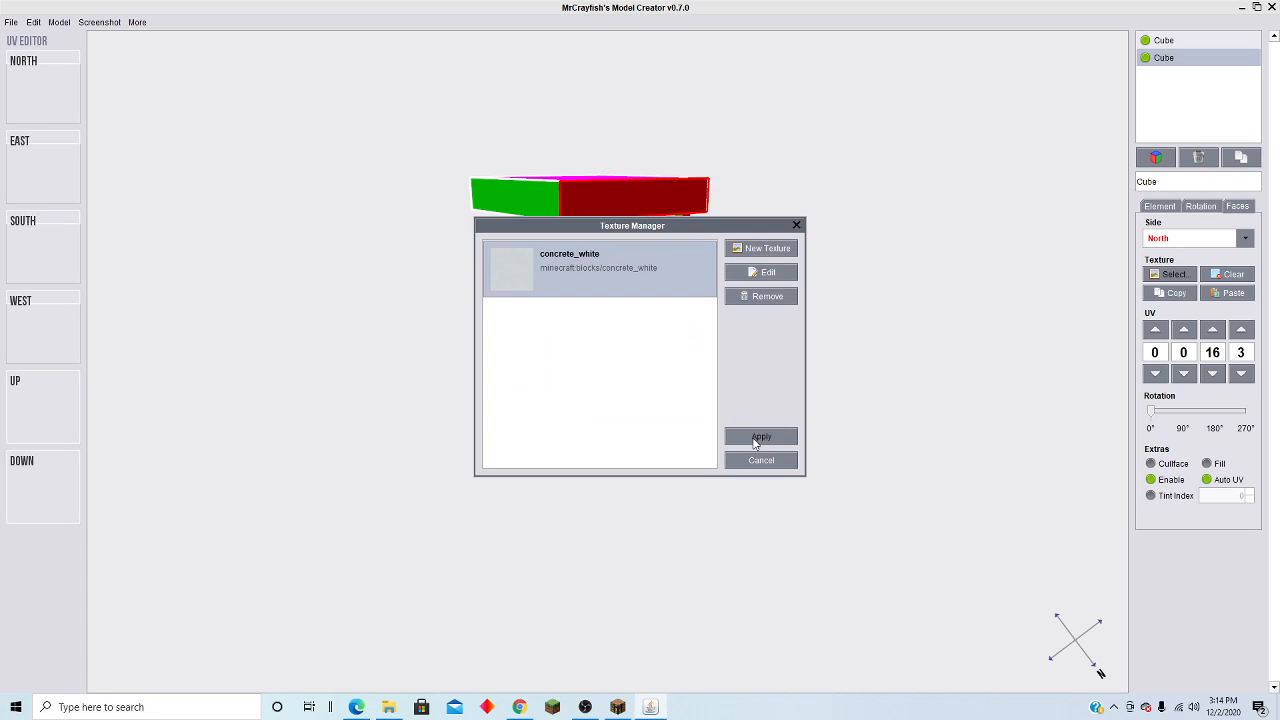
click(757, 443)
right_drag(731, 437, 728, 402)
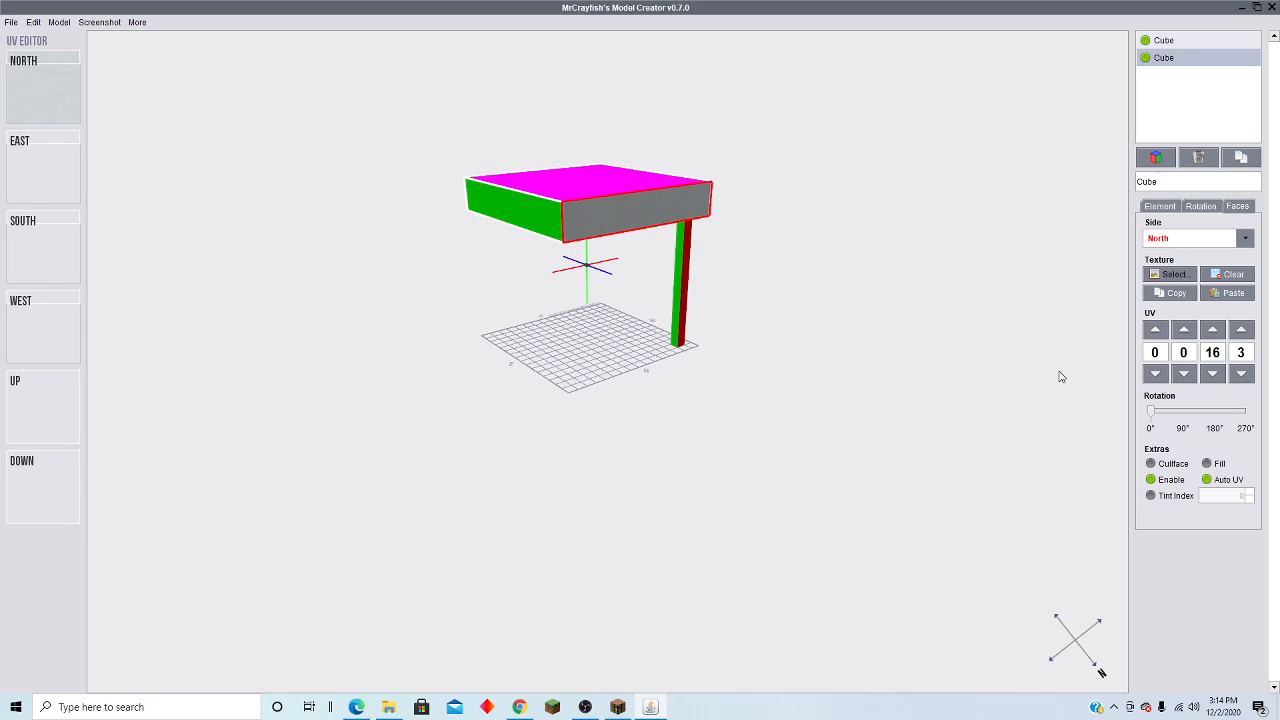
Step: Apply the concrete_white texture to the slab's east face and paste it onto all its remaining faces
drag(529, 477, 874, 389)
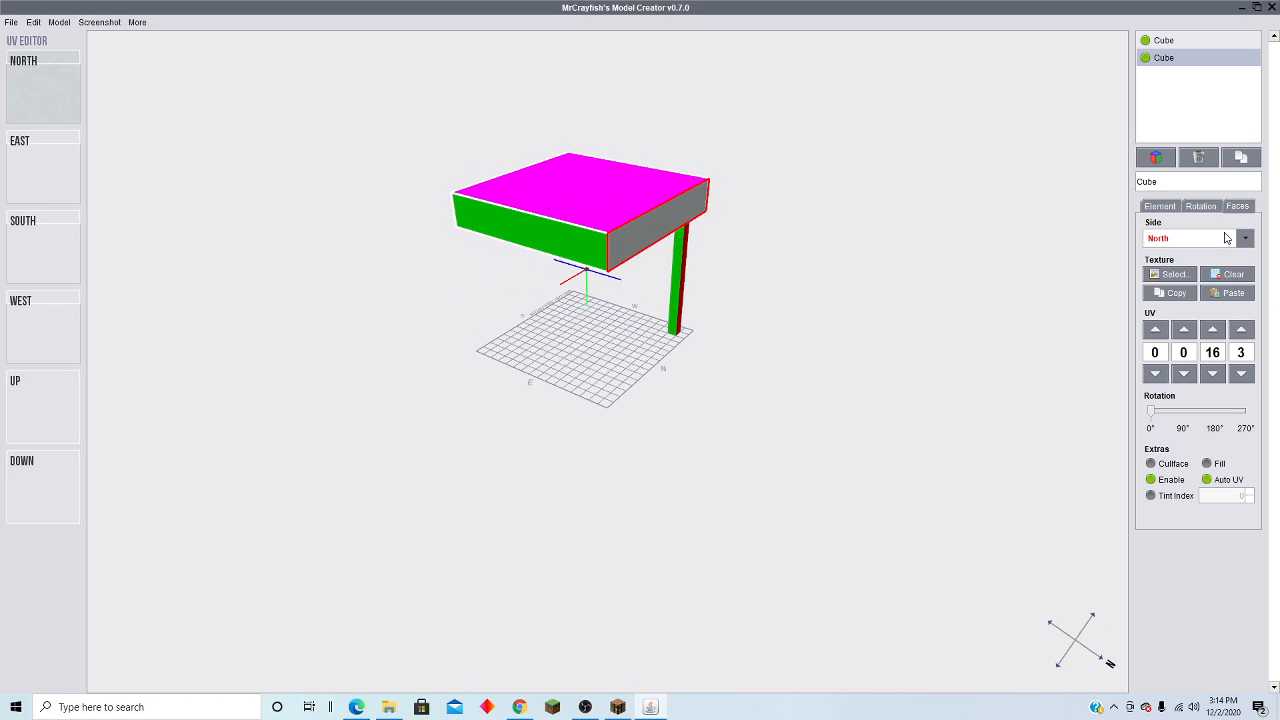
click(1243, 238)
click(1214, 278)
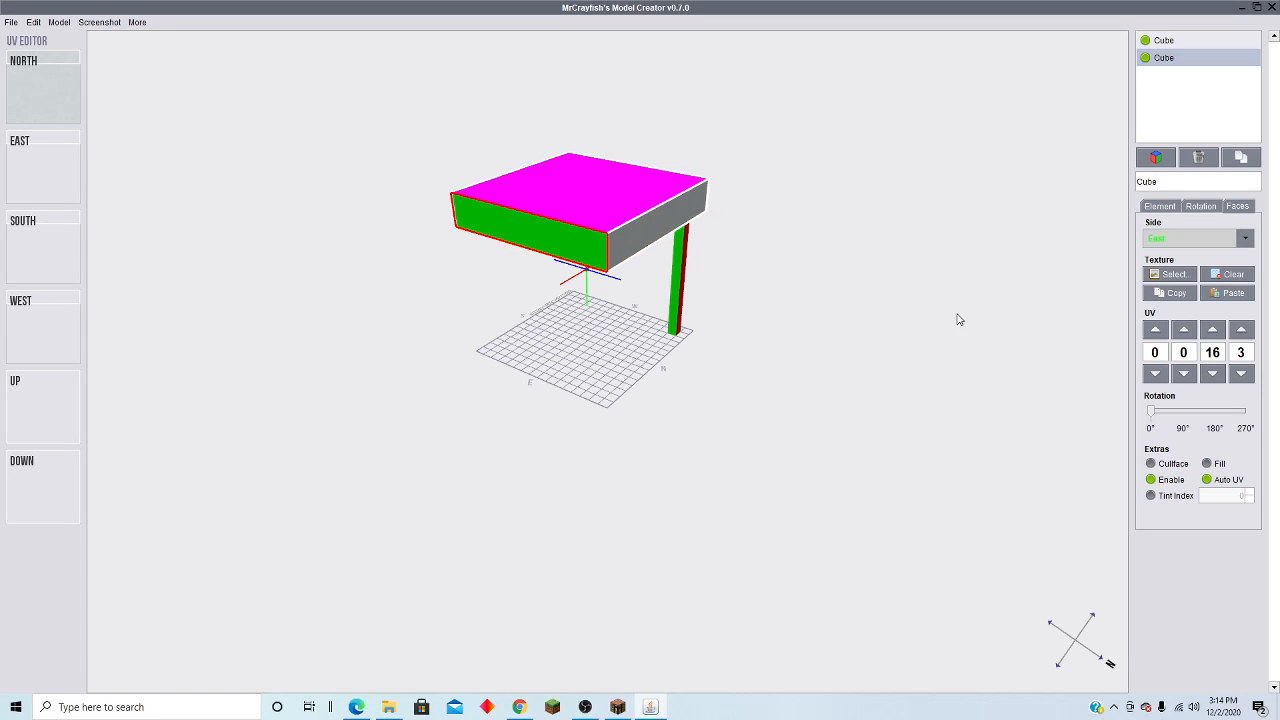
click(1170, 274)
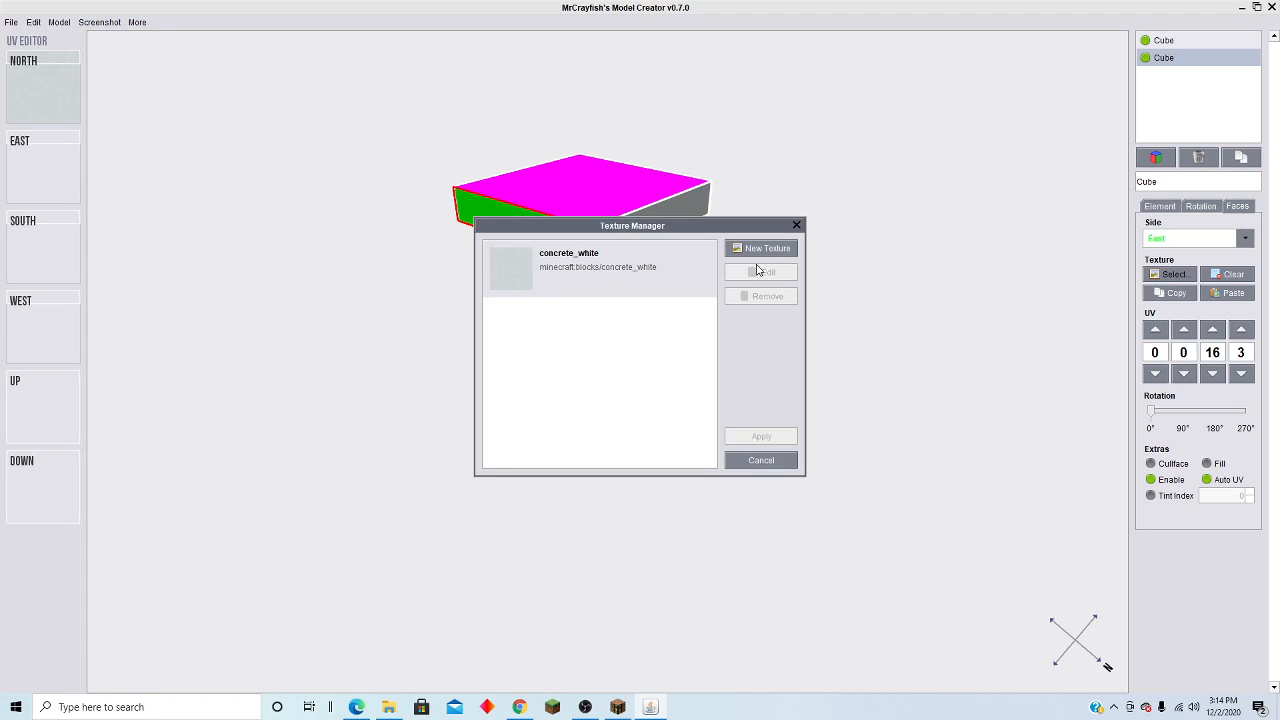
click(662, 276)
click(772, 438)
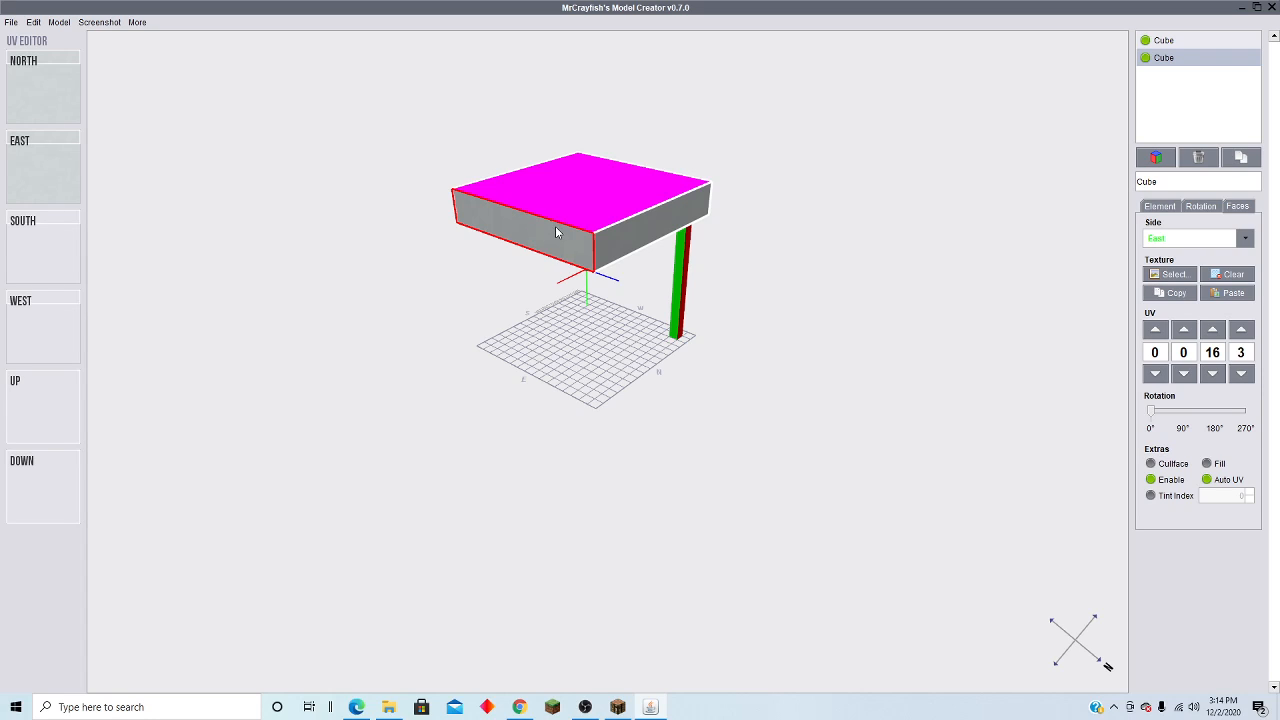
click(1233, 295)
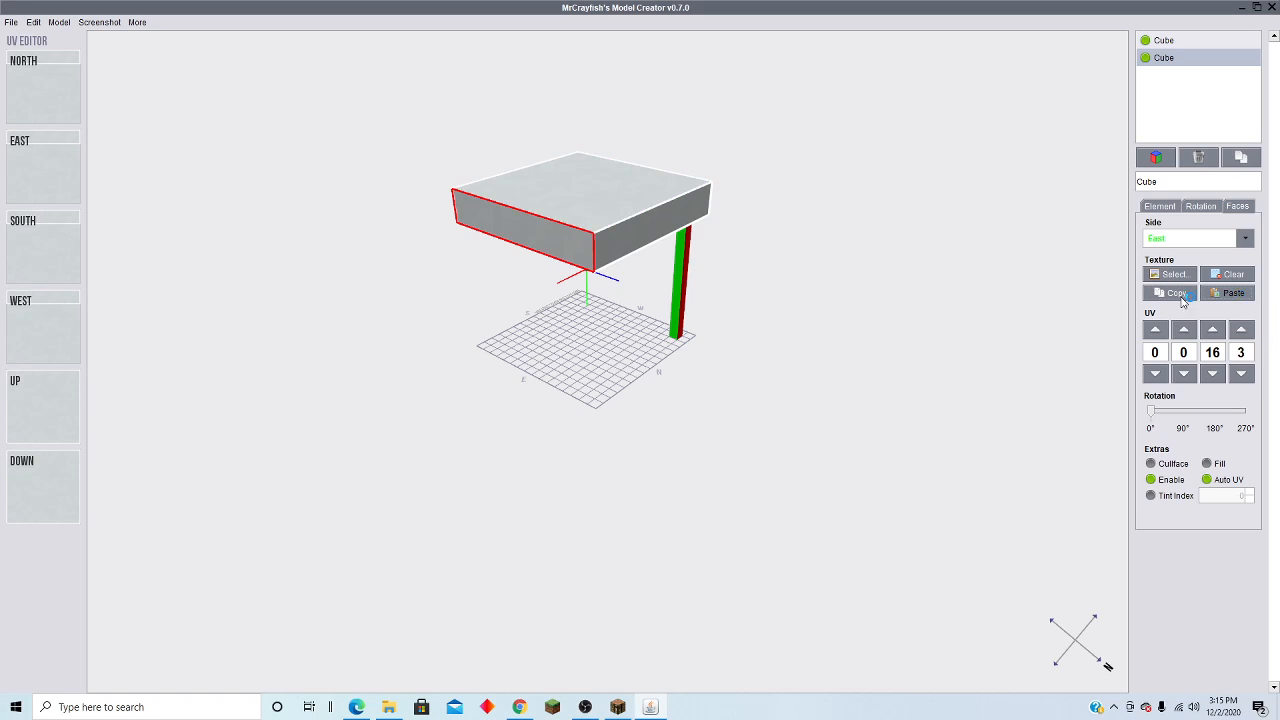
drag(448, 408, 537, 337)
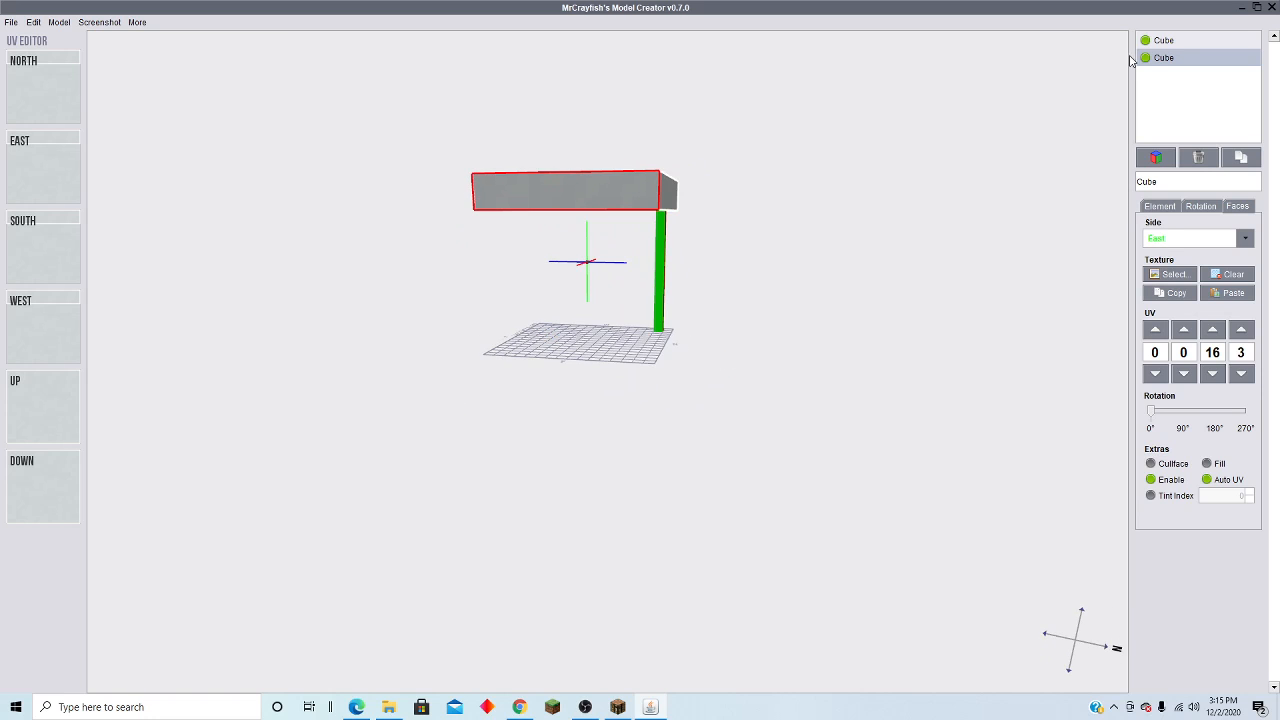
Step: Paste the copied concrete_white texture onto all faces of the corner post
click(1185, 43)
drag(1000, 234, 843, 313)
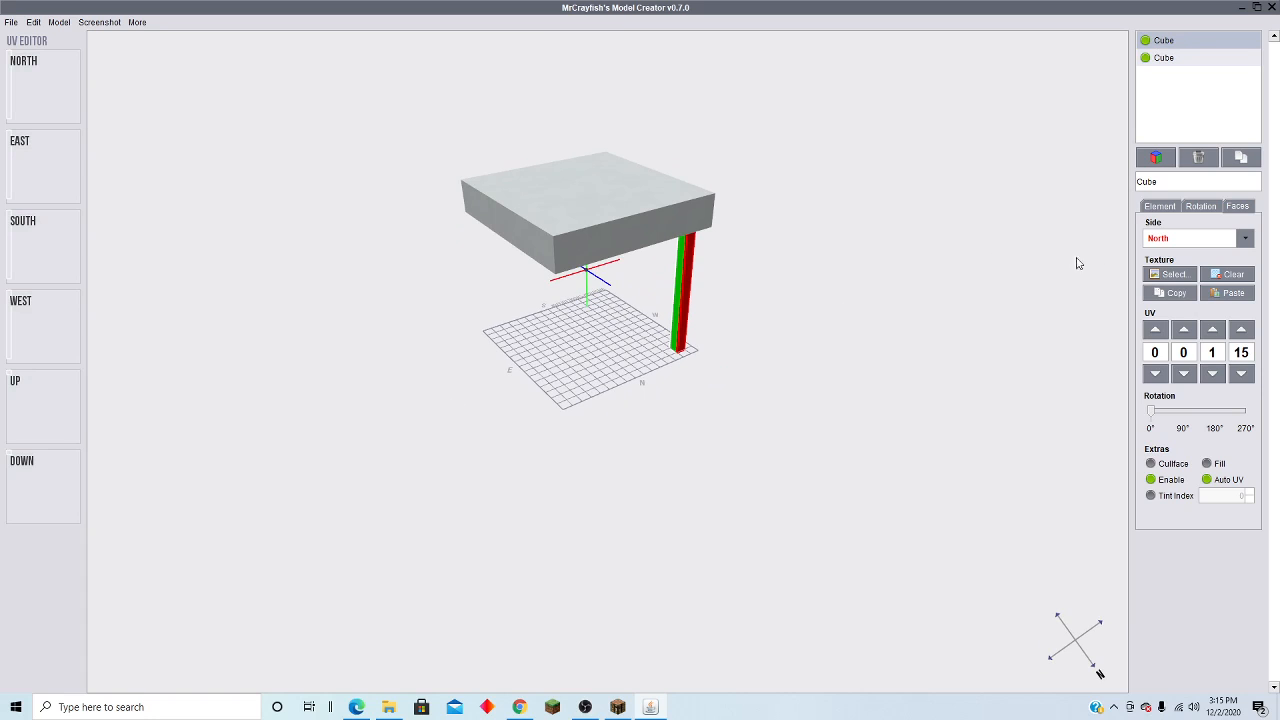
click(1236, 293)
drag(880, 422, 726, 394)
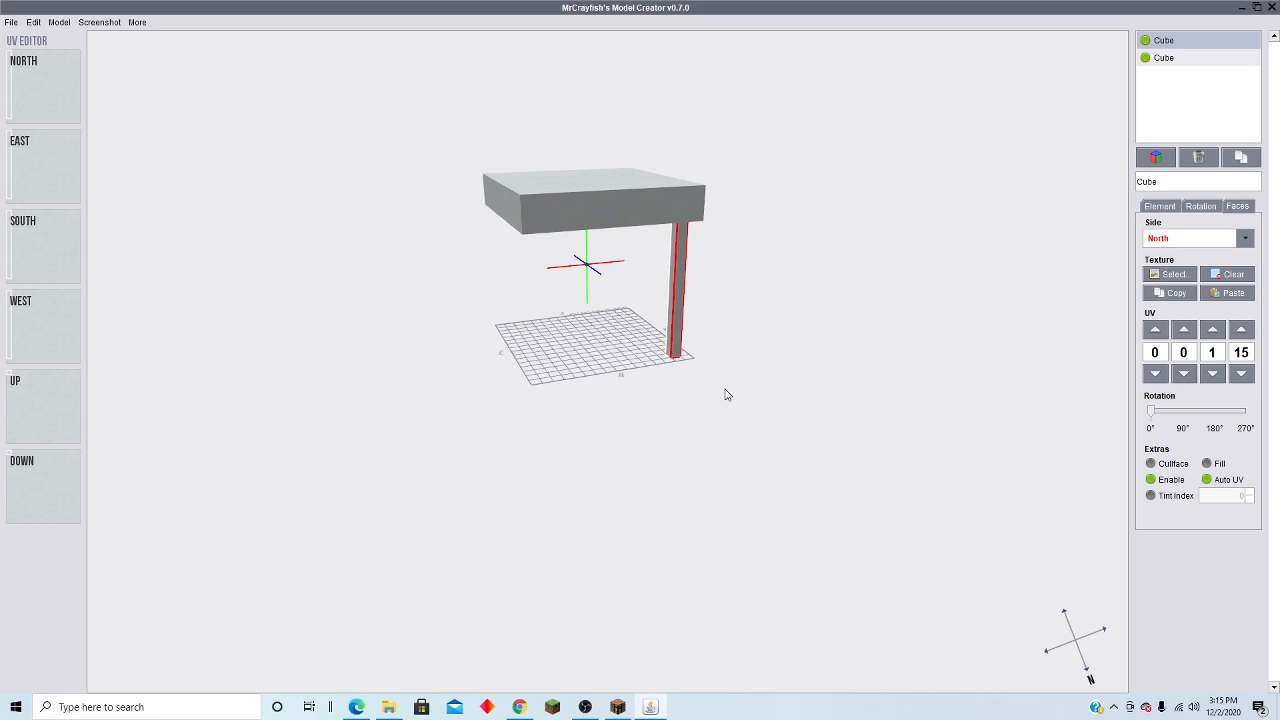
Step: Add hardened_clay_stained_cyan.png from the blocks folder as a new texture and apply it to the corner post's north face
click(1172, 275)
click(765, 248)
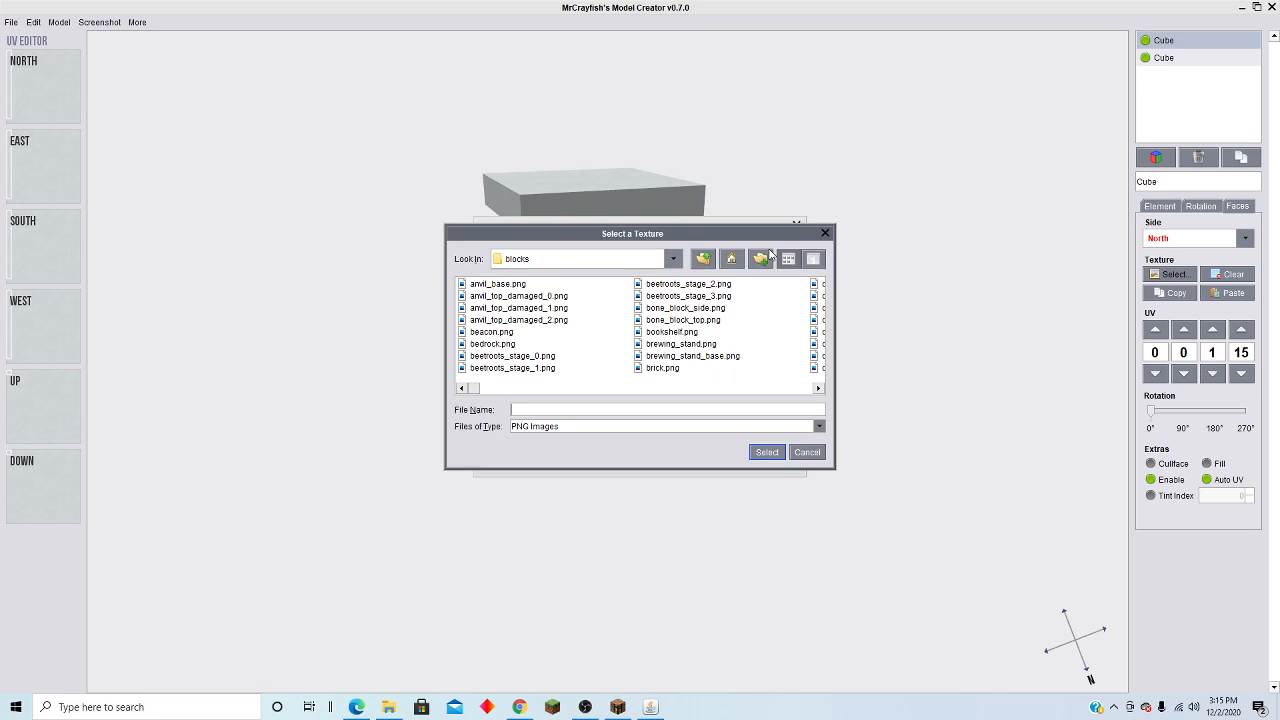
scroll(646, 328, down, 5)
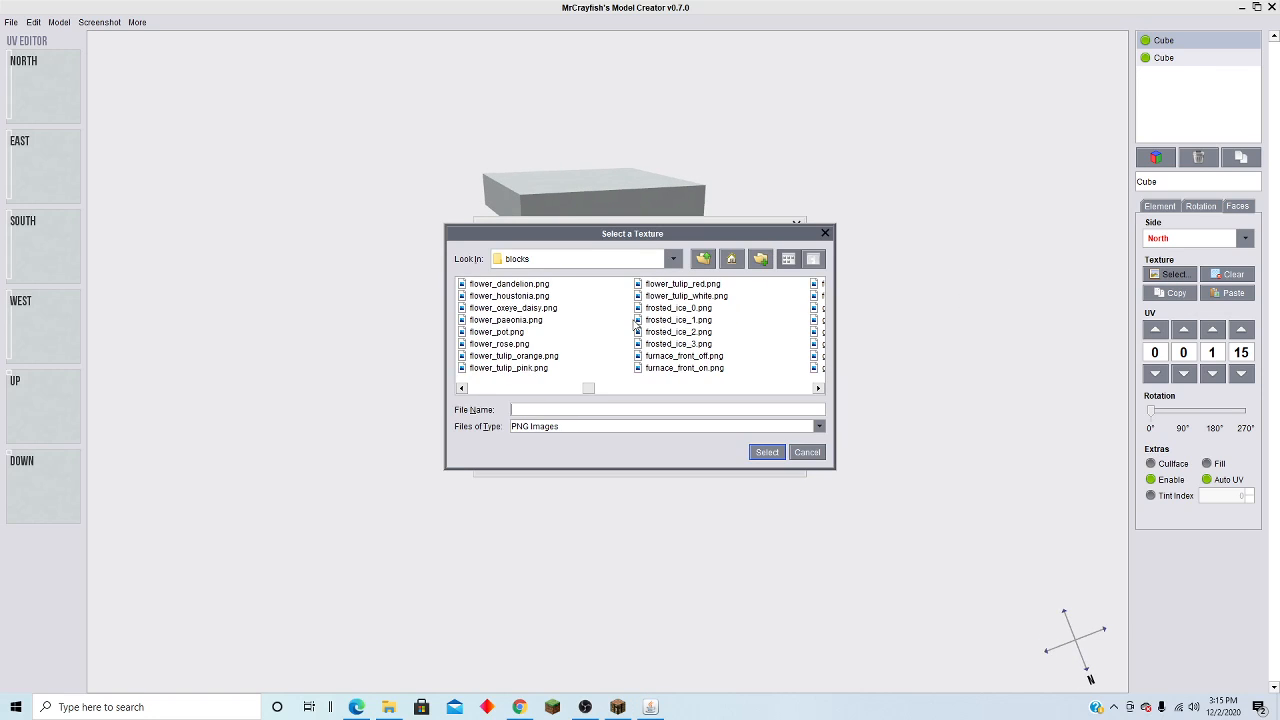
scroll(635, 325, down, 6)
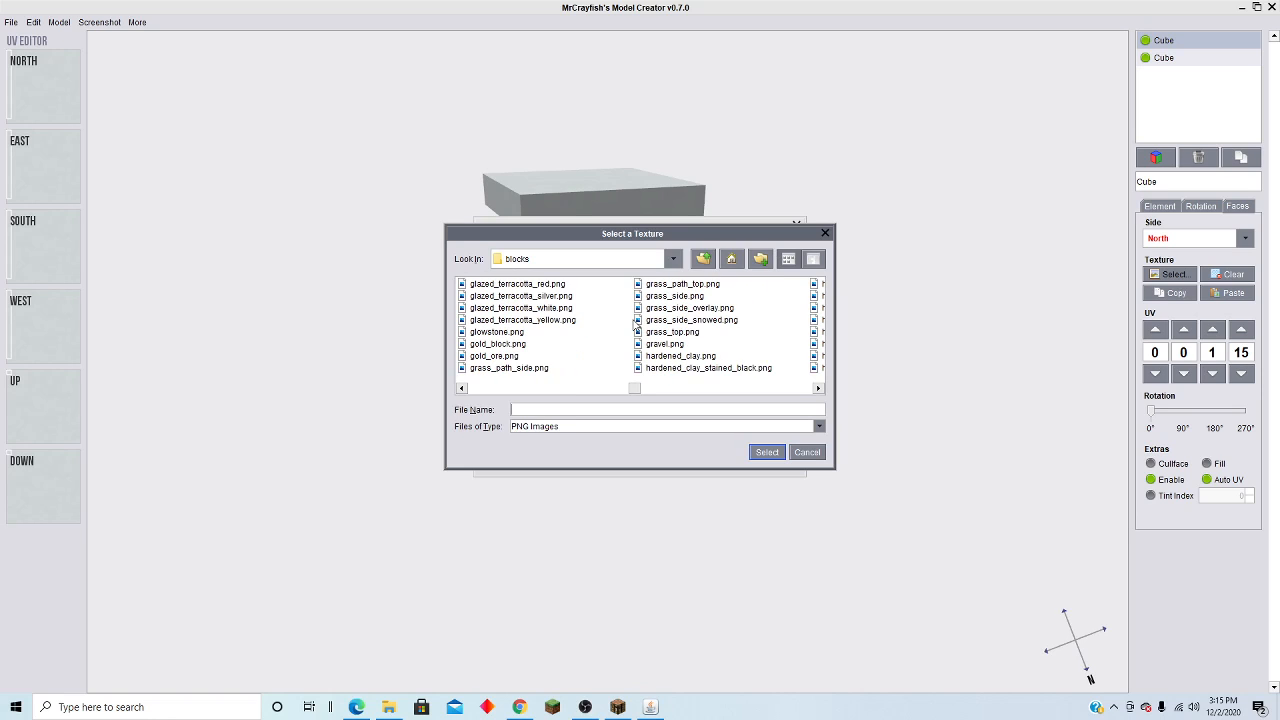
scroll(635, 325, down, 8)
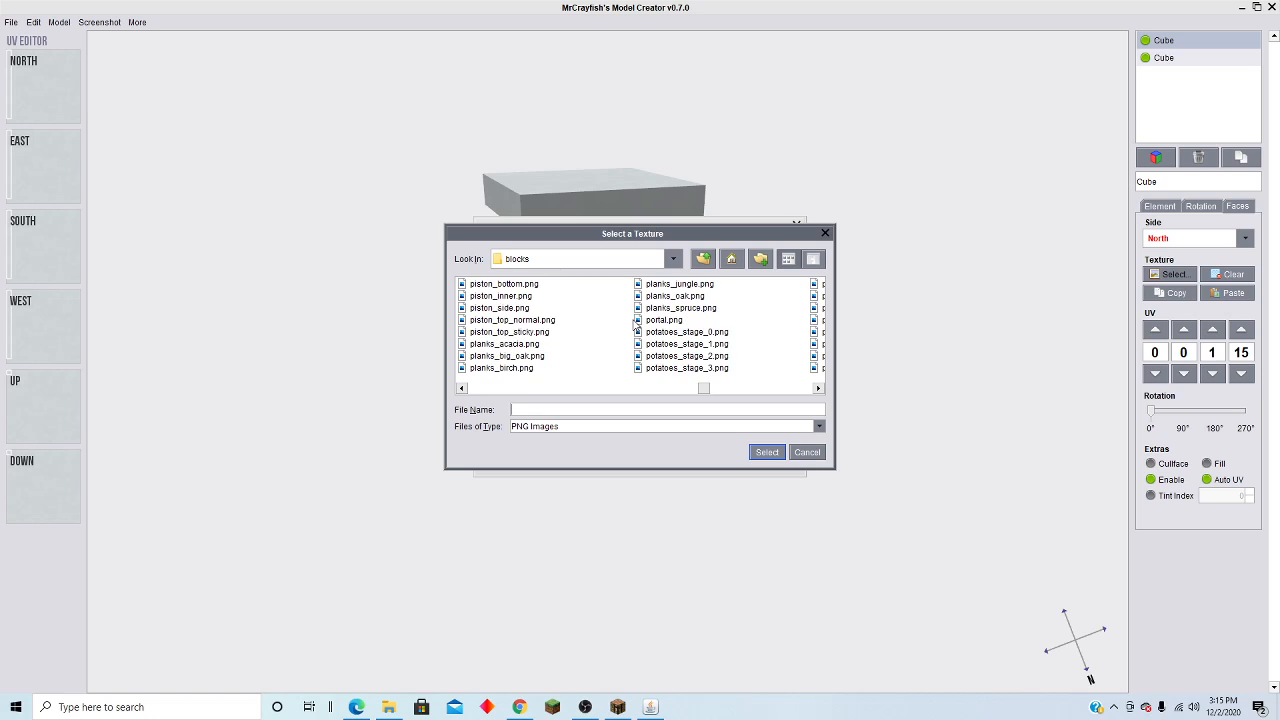
scroll(635, 325, down, 8)
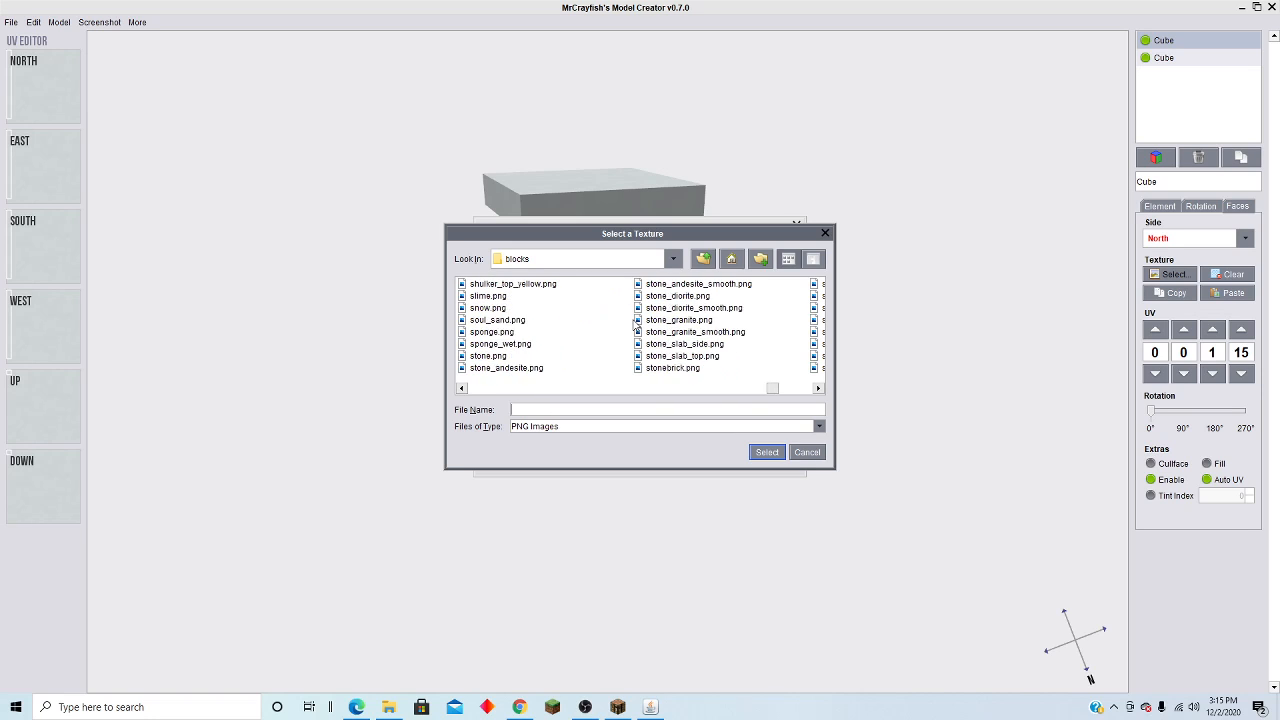
scroll(635, 325, up, 8)
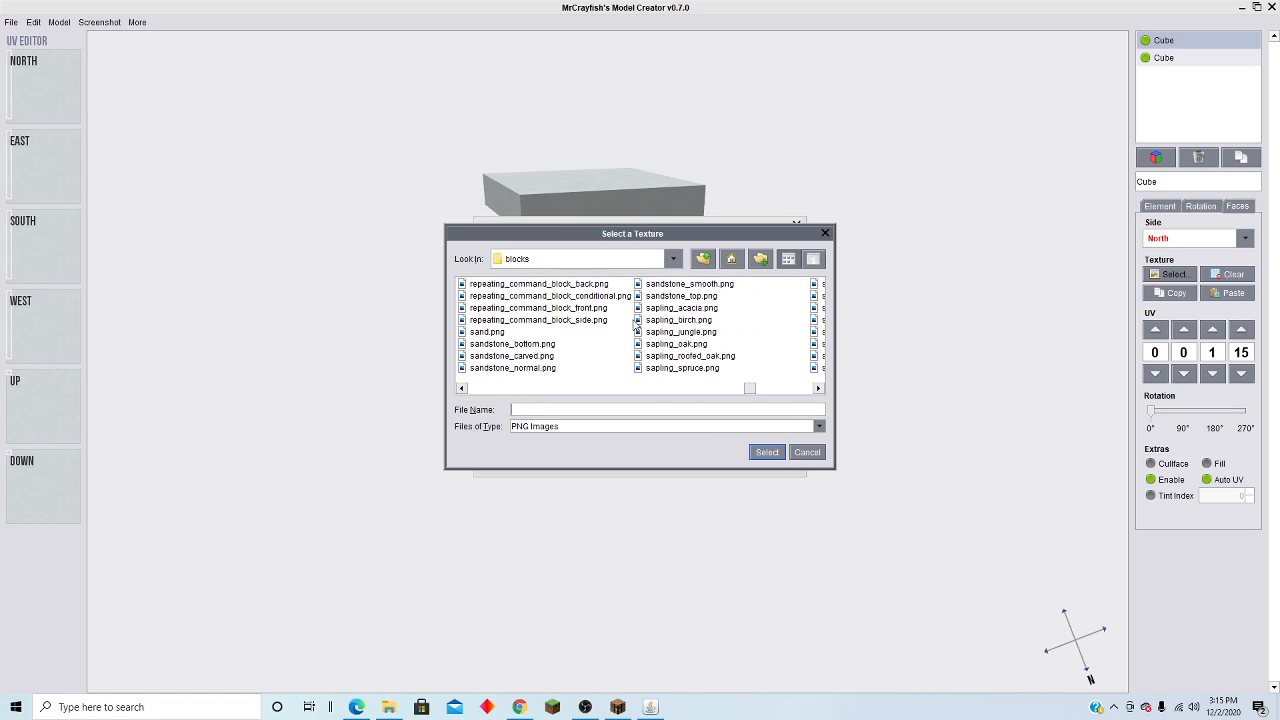
scroll(635, 325, up, 8)
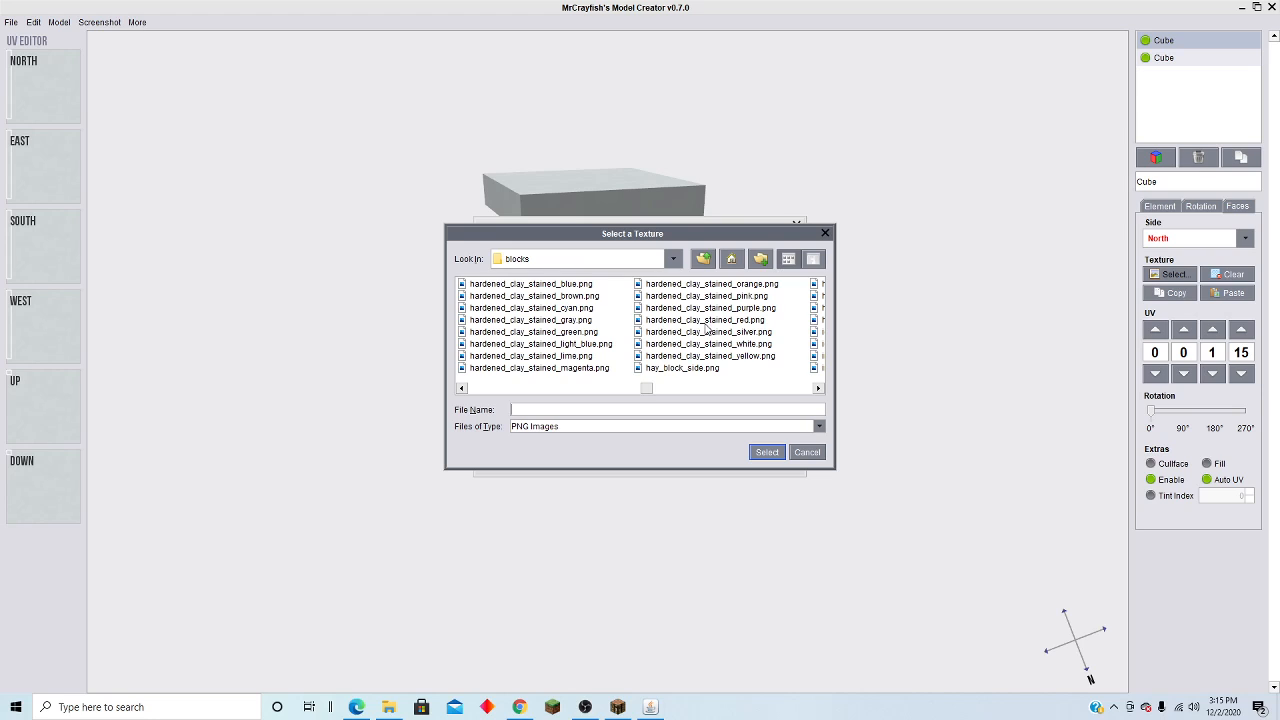
click(586, 309)
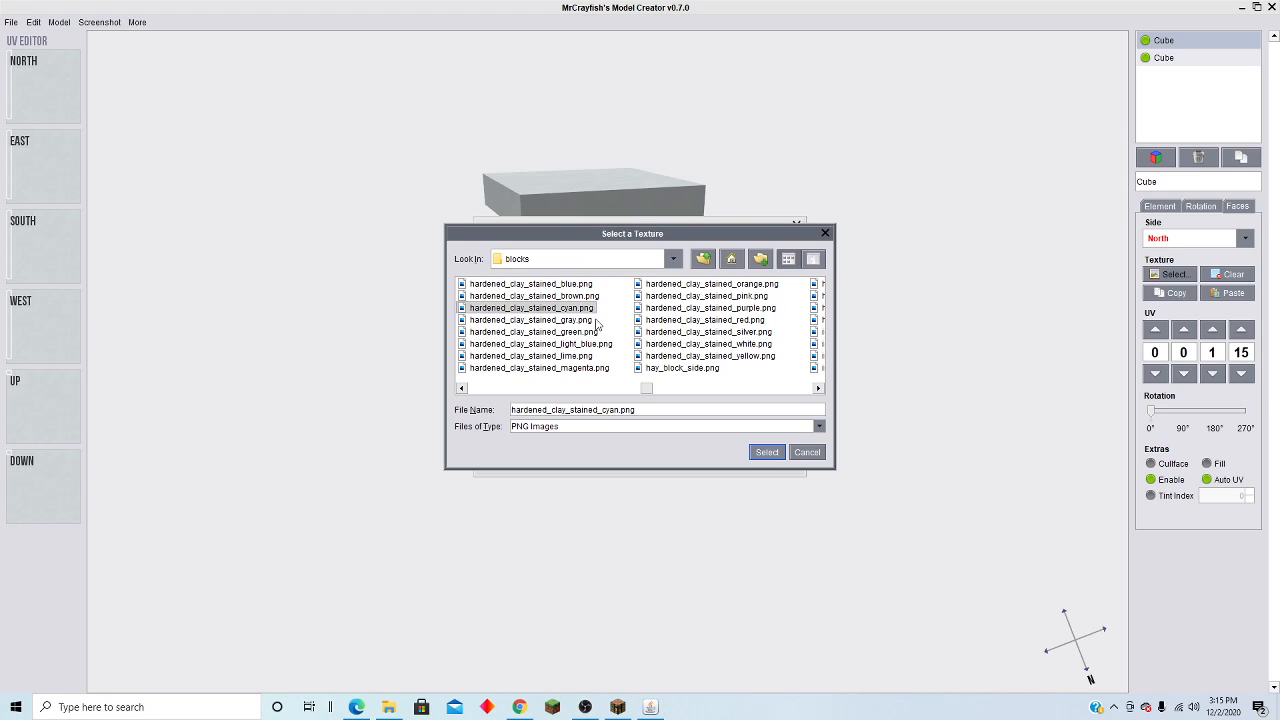
click(767, 452)
click(654, 348)
click(779, 440)
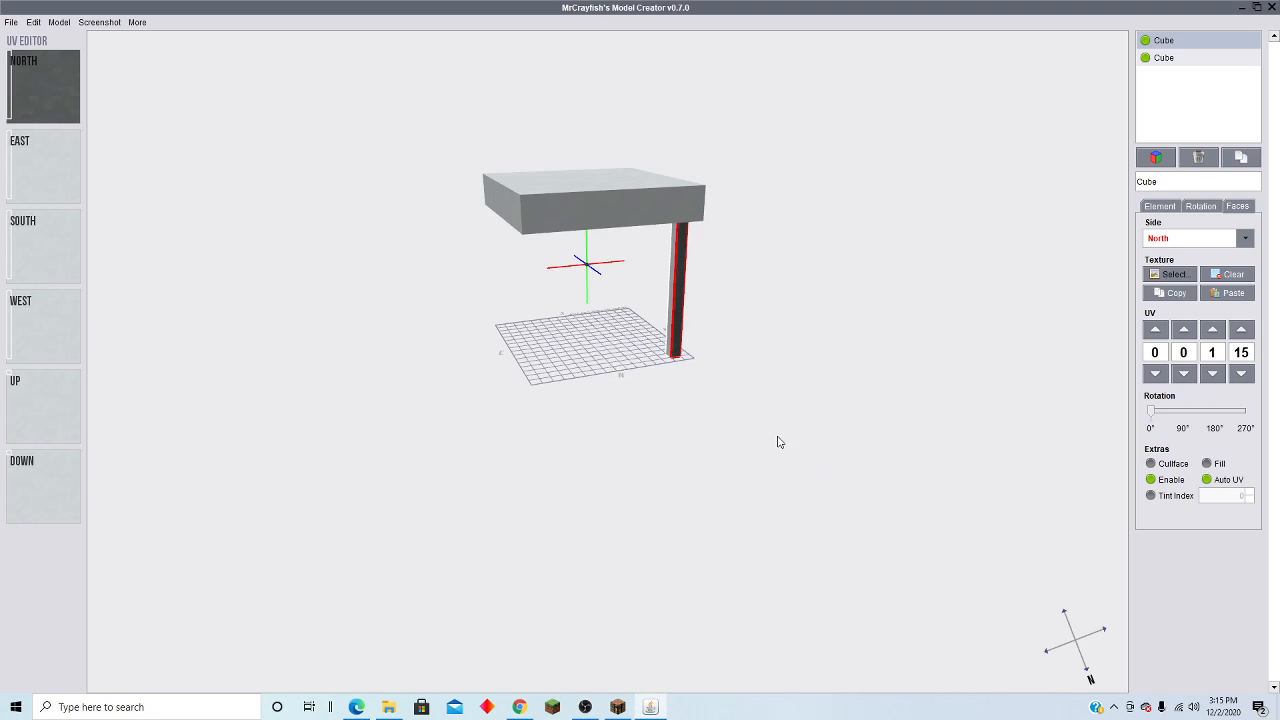
Step: Copy the post's north-face stained clay texture and paste it onto all of the post's faces
click(1160, 206)
drag(1106, 271, 884, 319)
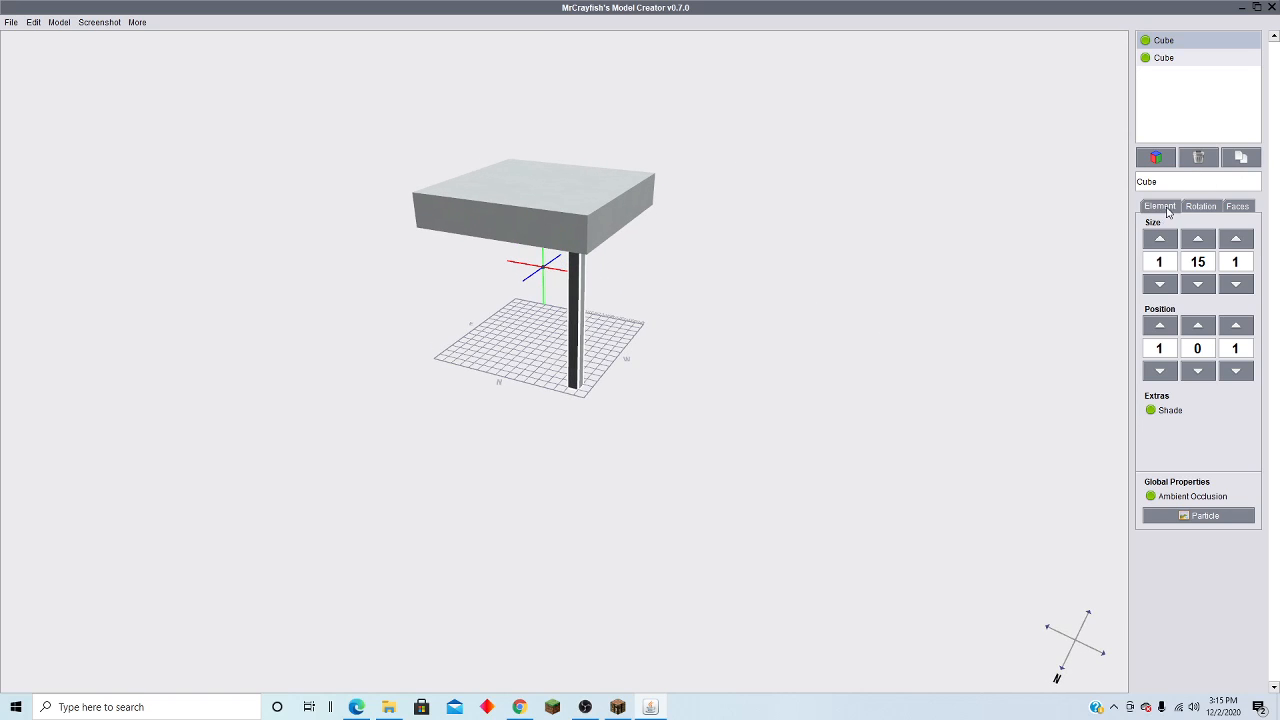
click(1210, 208)
click(1236, 208)
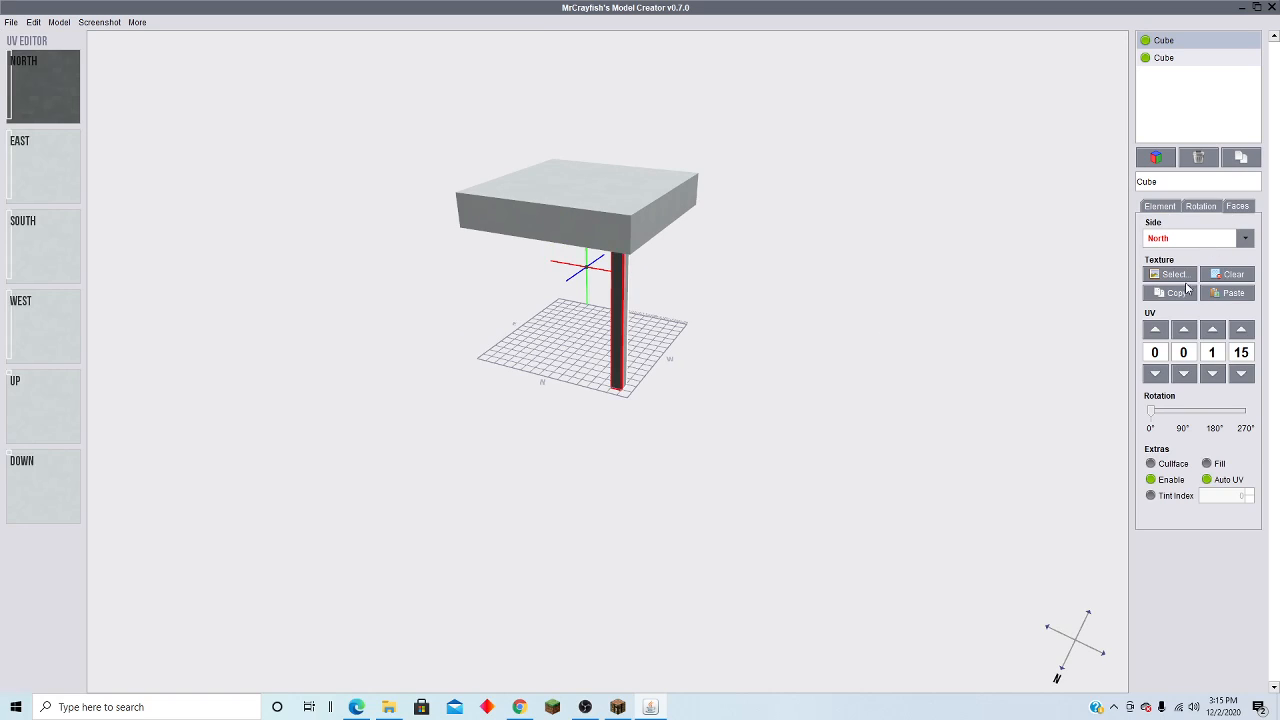
click(1231, 293)
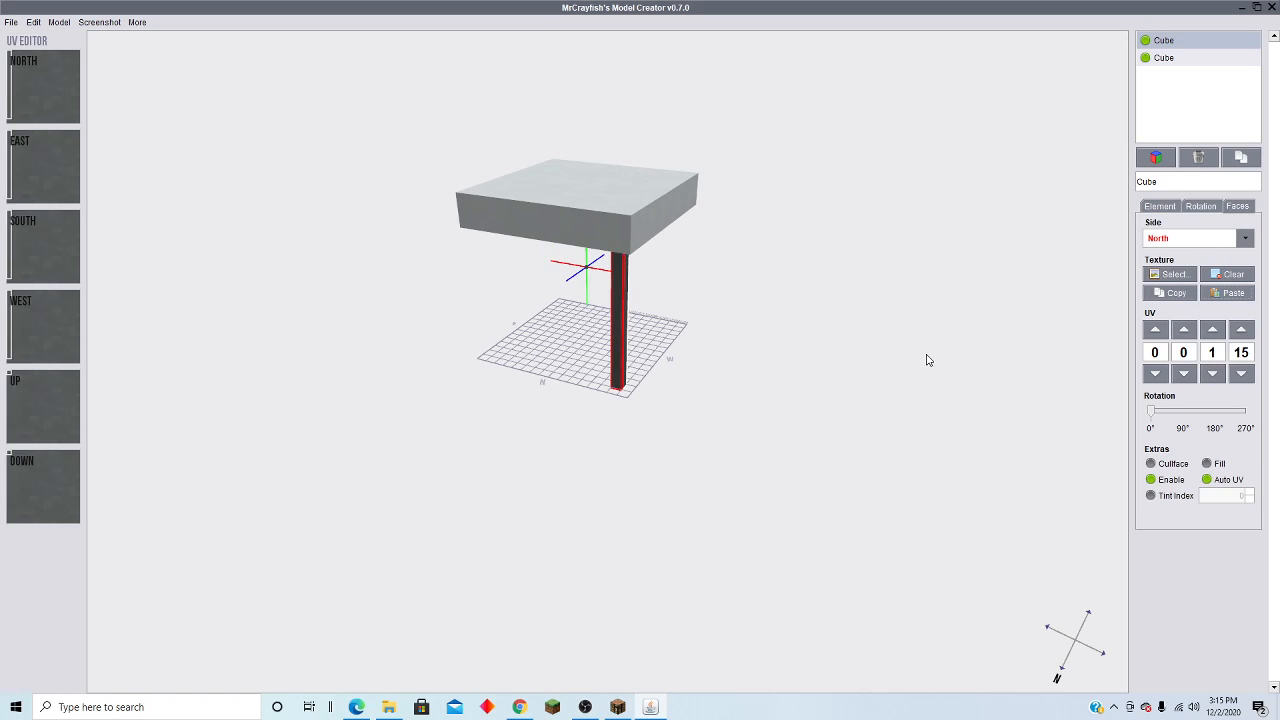
drag(926, 357, 673, 358)
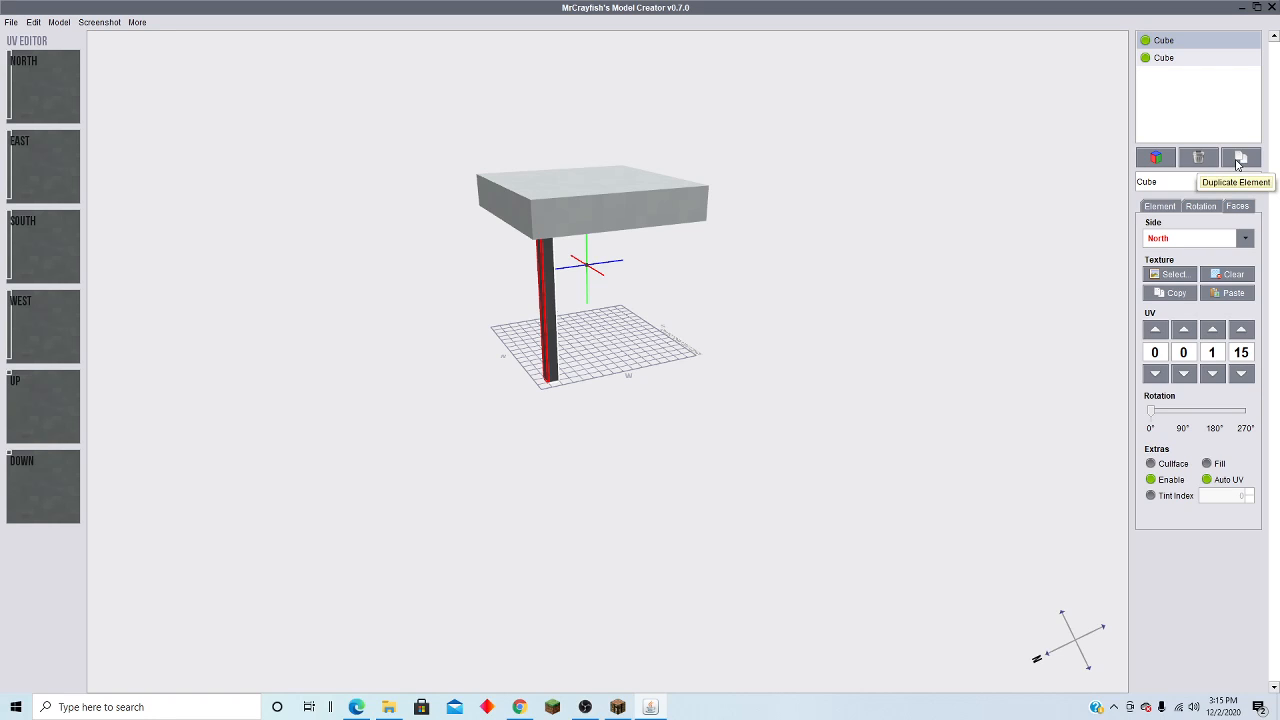
Step: Duplicate the corner post and rename the copy as Table leg
click(1172, 208)
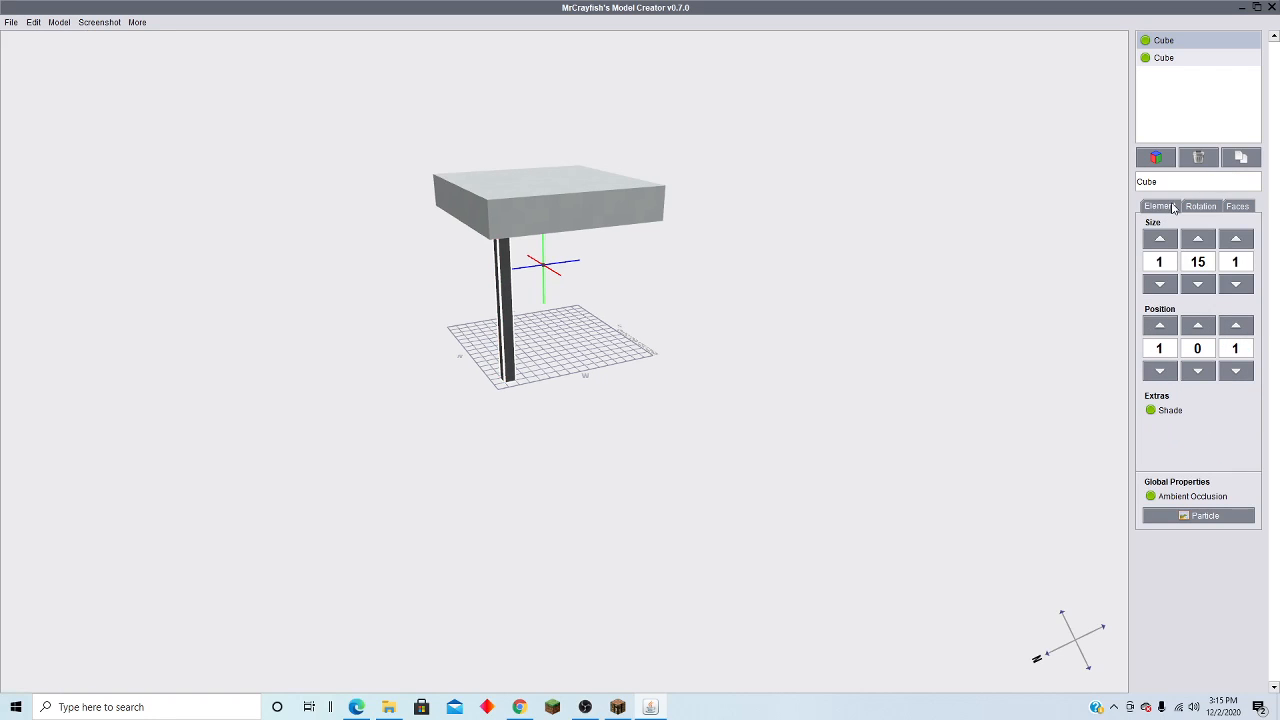
click(1250, 159)
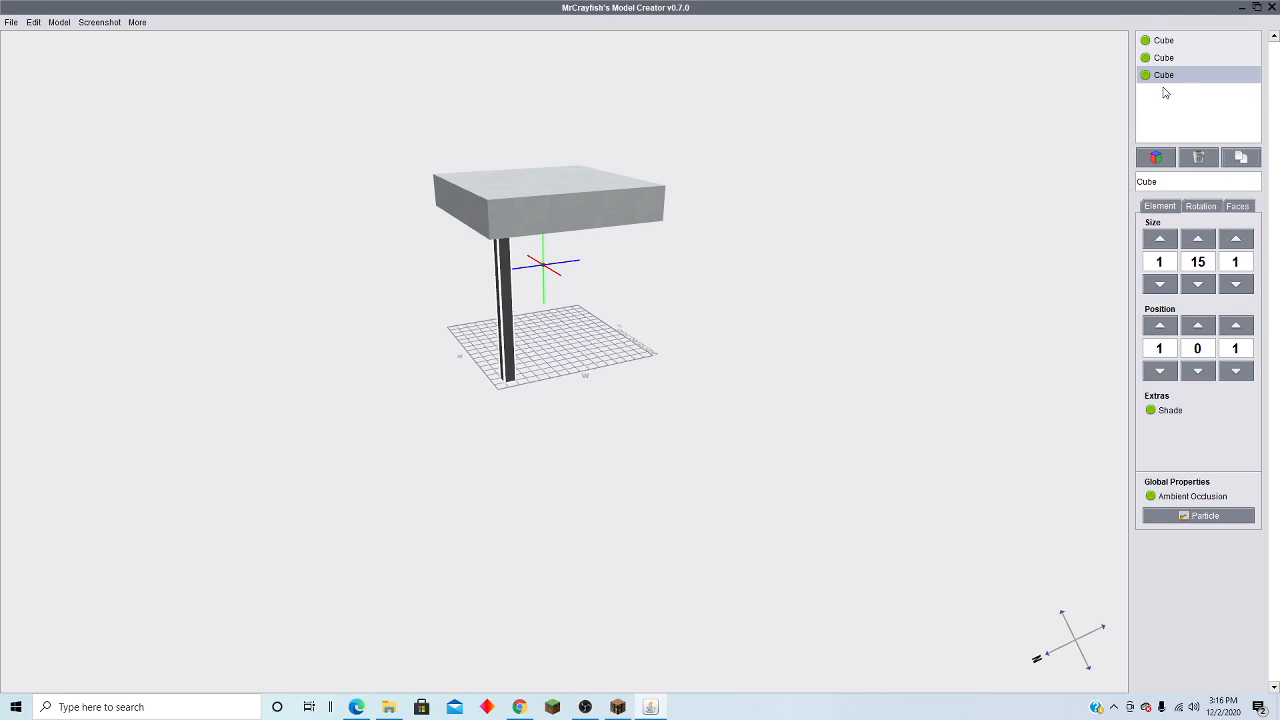
drag(1160, 184, 1089, 187)
text(t)
Step: Rename the slab element as Table leg
click(1180, 60)
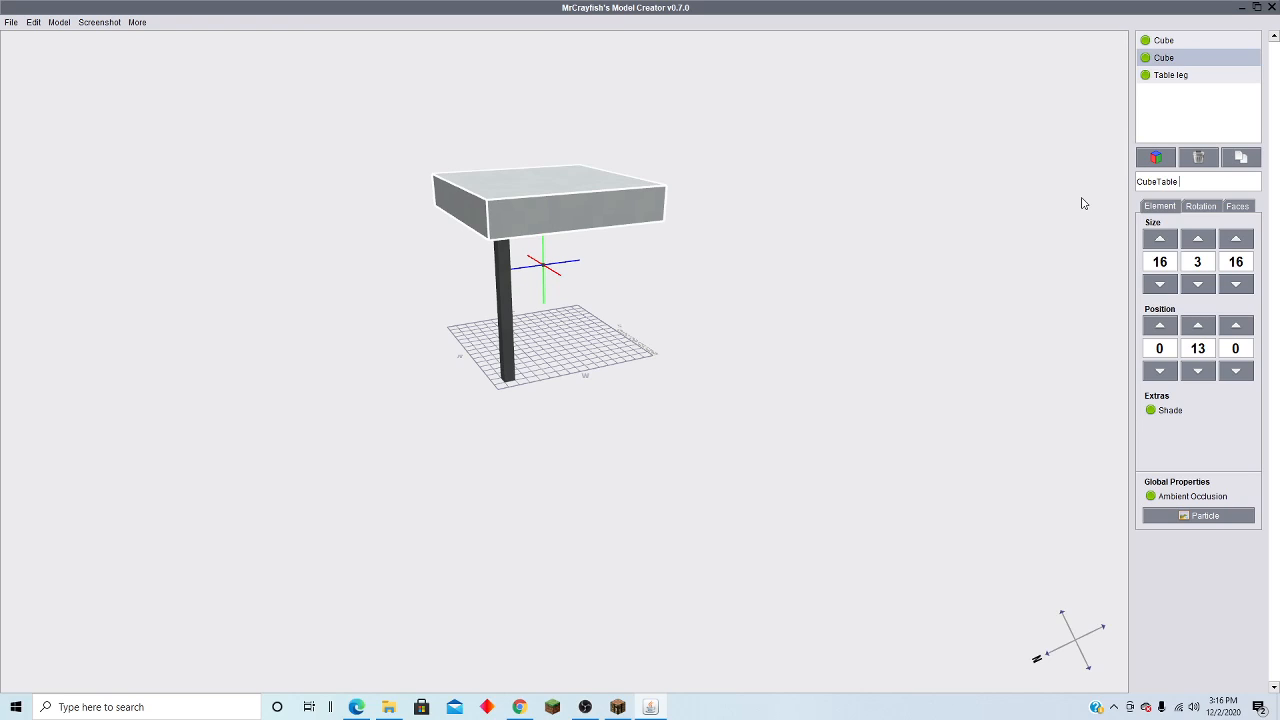
text(g)
key(Return)
drag(1157, 184, 1123, 184)
key(BackSpace)
key(Return)
Step: Try to rename the original post element as Table leg
click(1191, 42)
drag(1160, 184, 995, 188)
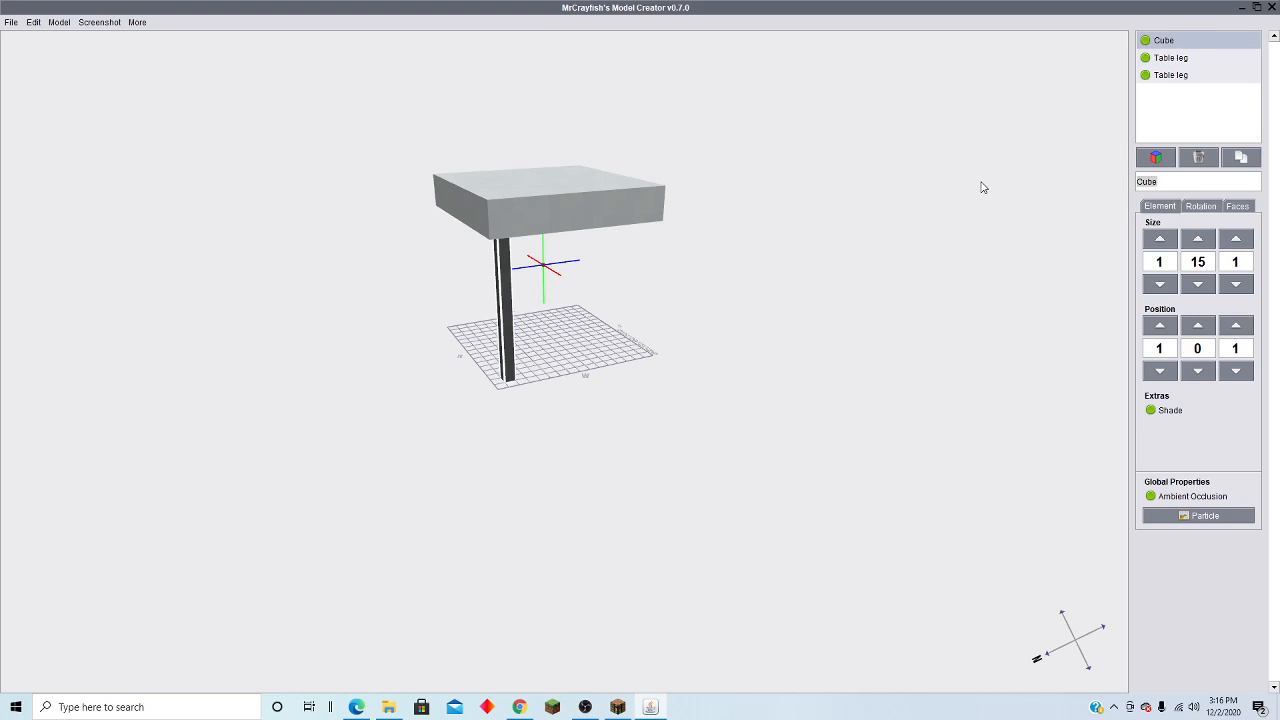
click(1161, 57)
click(1167, 44)
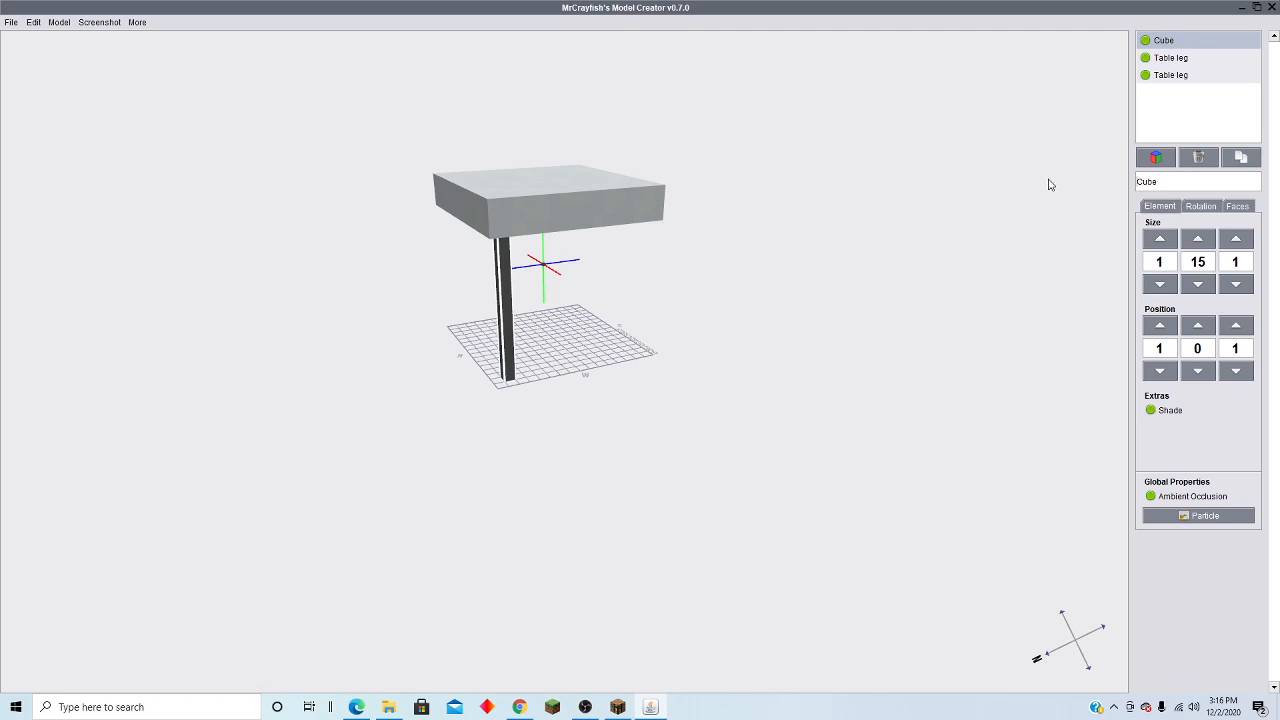
double_click(1168, 185)
text(Table leg)
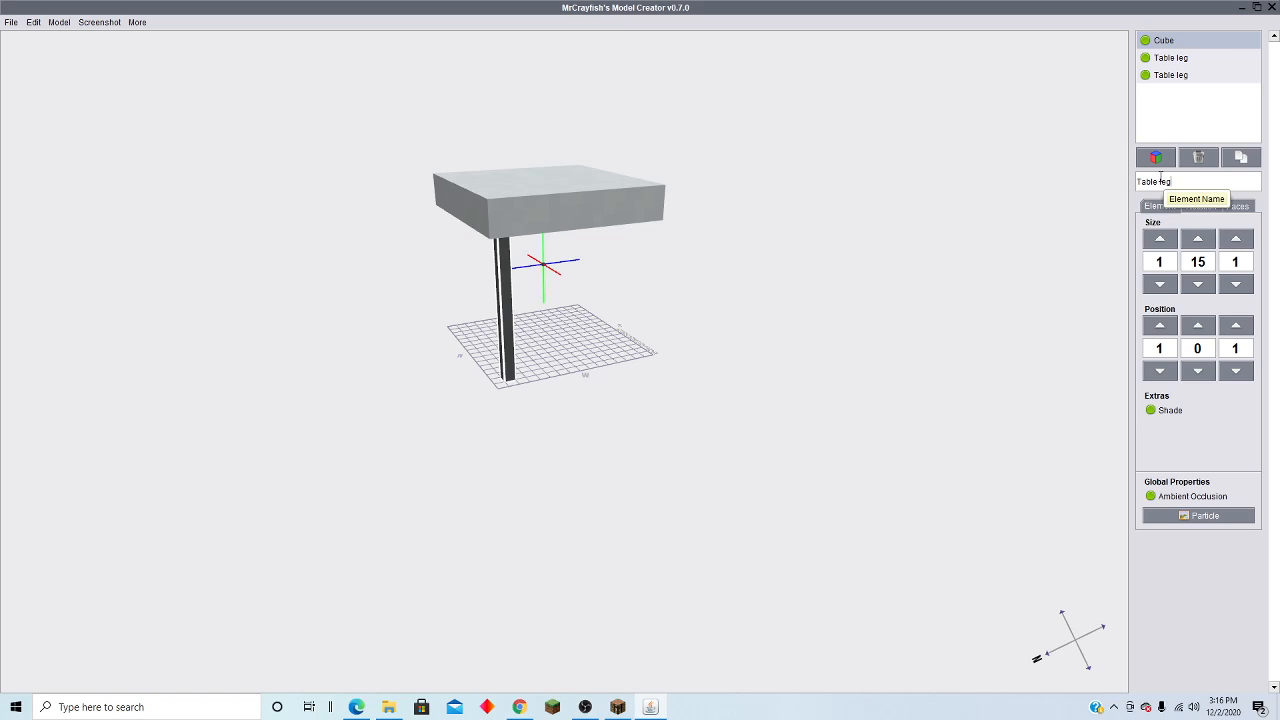
click(1171, 60)
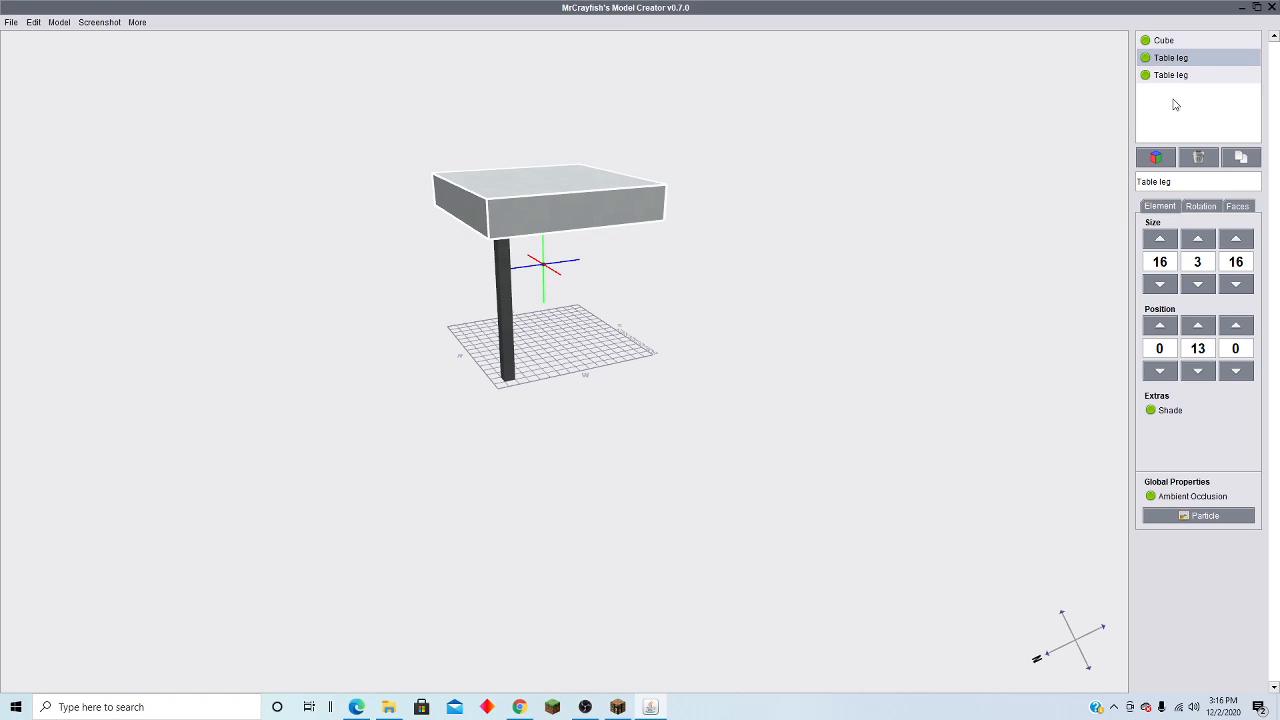
click(1177, 42)
Step: Copy the slab's current name for reuse and rename the slab as table top
click(1180, 58)
drag(1151, 182, 1094, 180)
key(ctrl+c)
key(BackSpace)
text(table top)
key(Return)
Step: Rename the original post element as Table leg using the copied name
click(1186, 42)
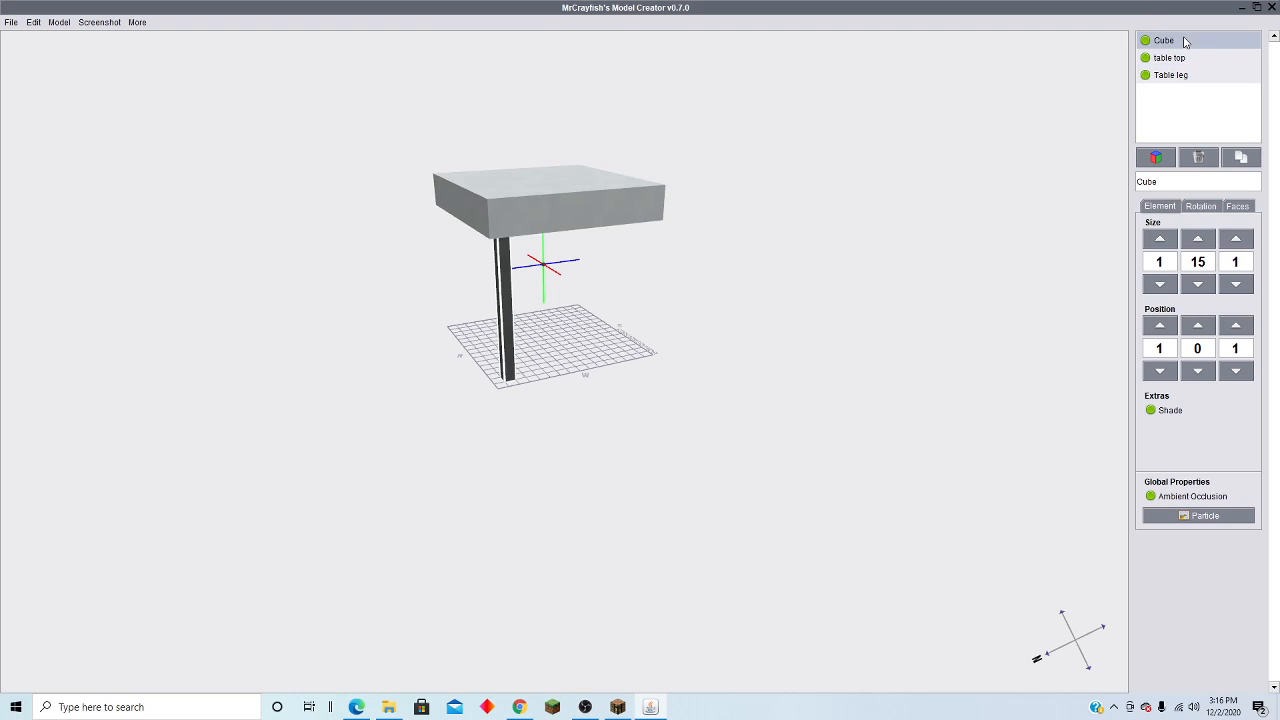
drag(1168, 188, 1072, 182)
key(ctrl+v)
key(Return)
Step: Move the duplicated table leg to X position 14, keeping its Y position at 0 and Z position at 1
click(1169, 78)
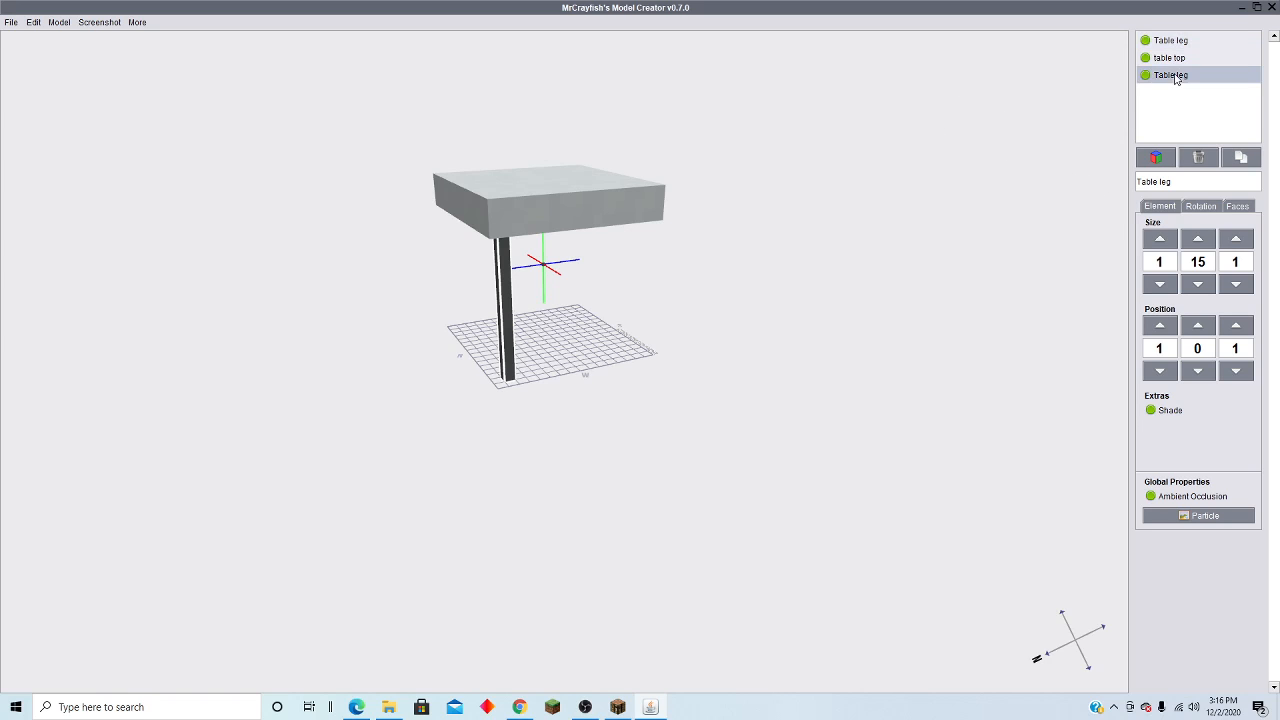
drag(1111, 173, 913, 242)
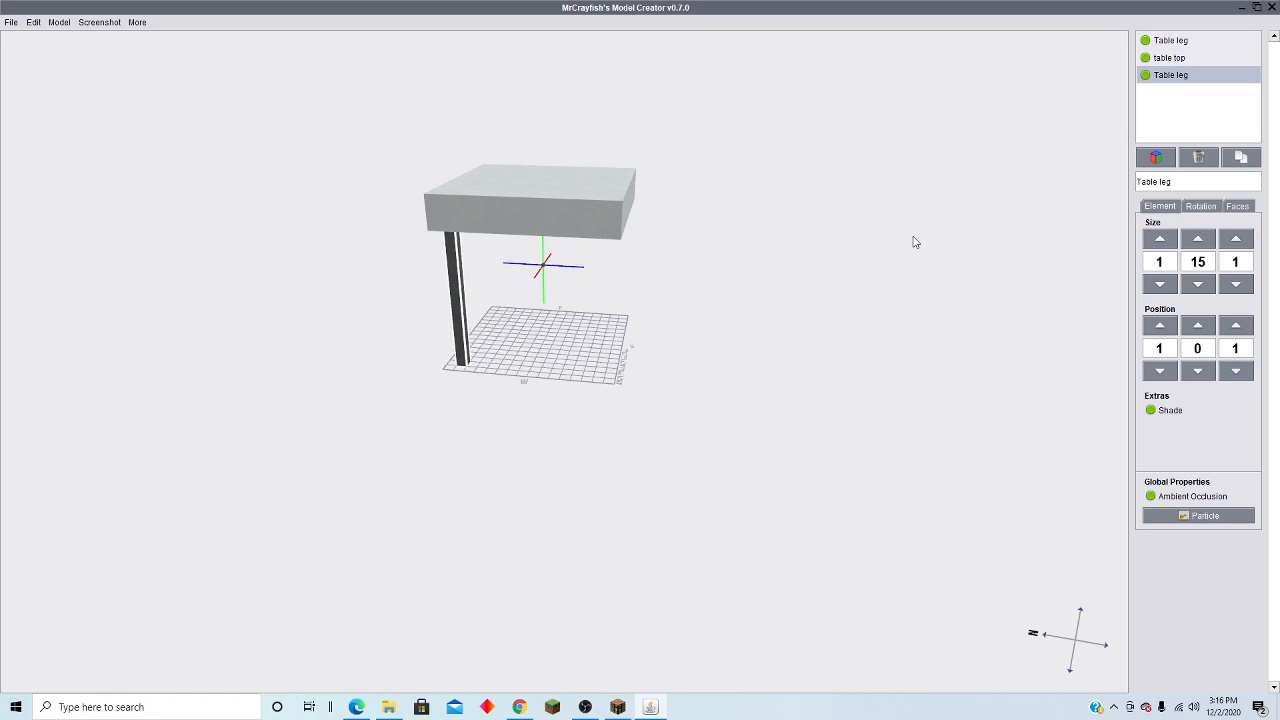
click(1162, 325)
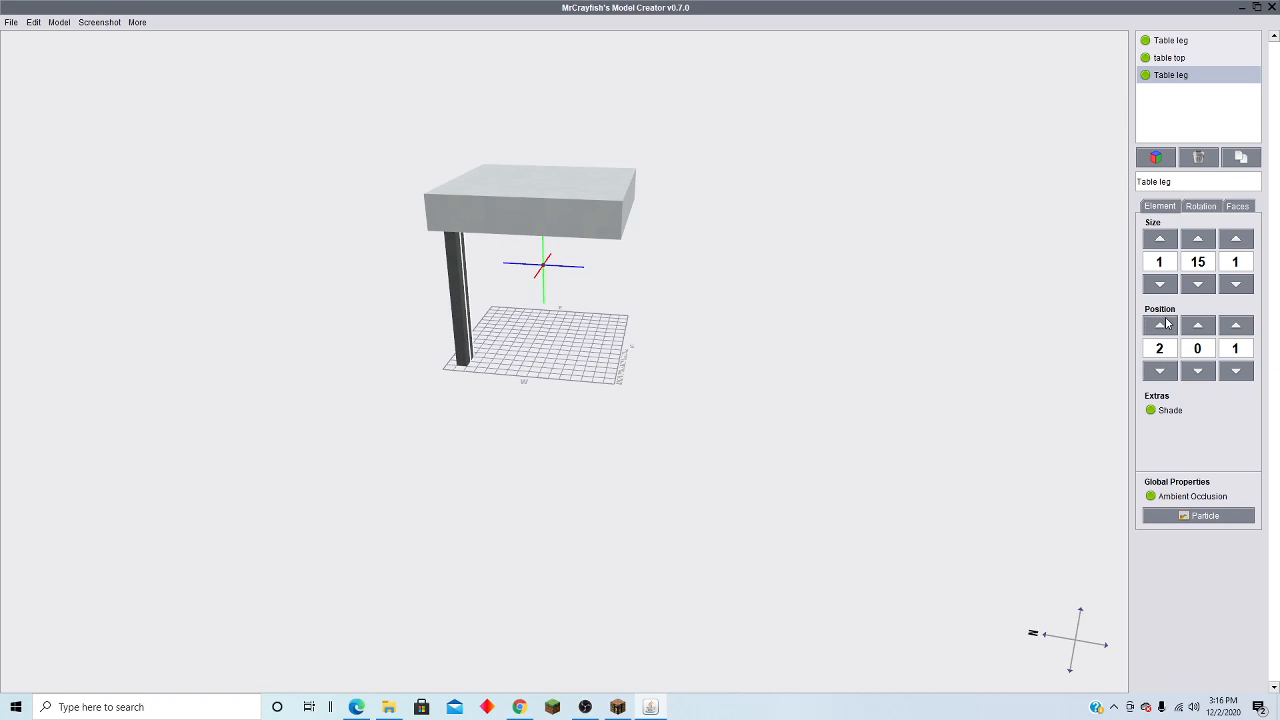
click(1162, 325)
click(1162, 325)
click(1162, 325)
click(1162, 325)
drag(911, 405, 1017, 340)
click(1162, 325)
click(1162, 325)
click(1162, 325)
click(1162, 325)
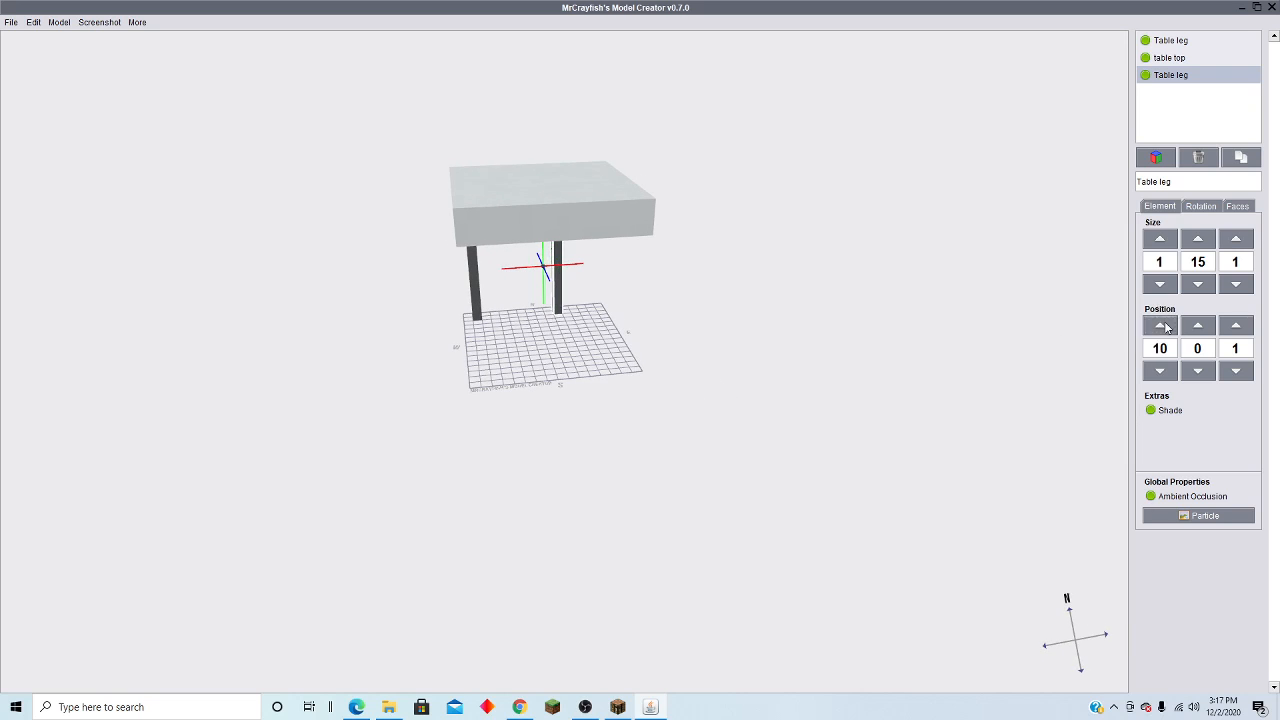
click(1162, 325)
click(1162, 325)
click(1162, 325)
click(1162, 325)
drag(875, 337, 806, 271)
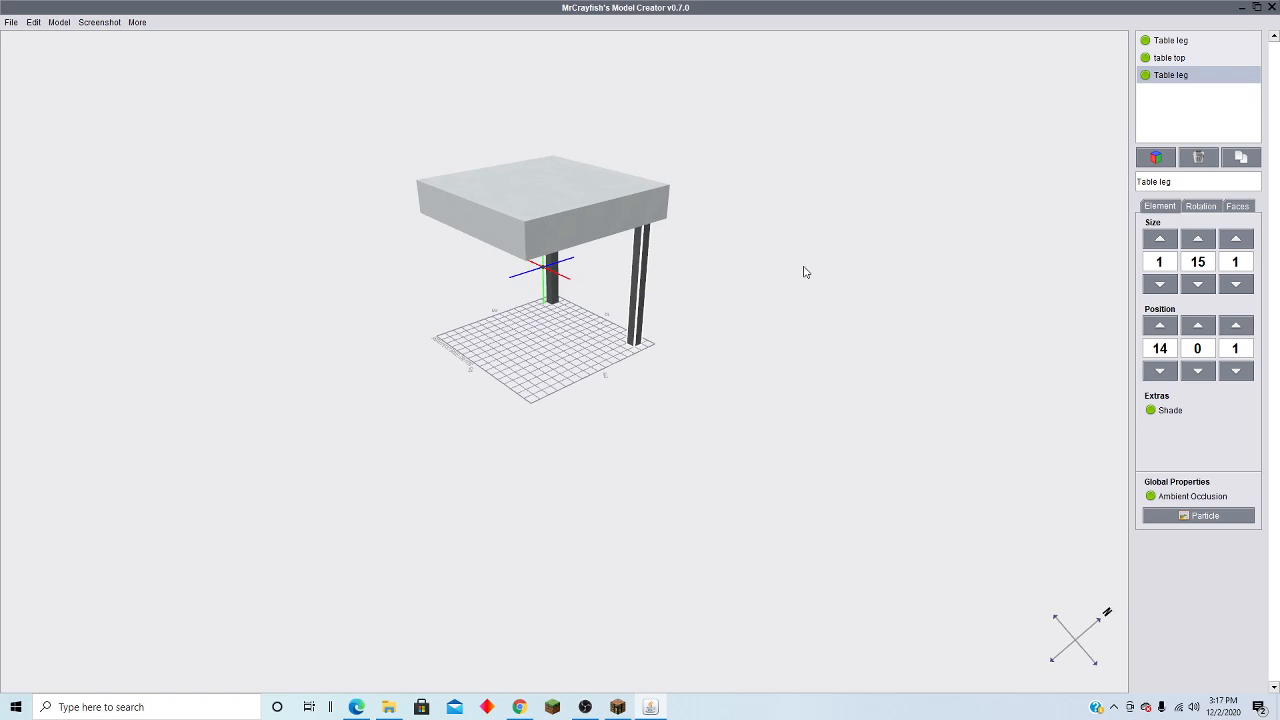
Step: Duplicate the leg at X position 14 and set the copy's Z position to 14
click(1240, 158)
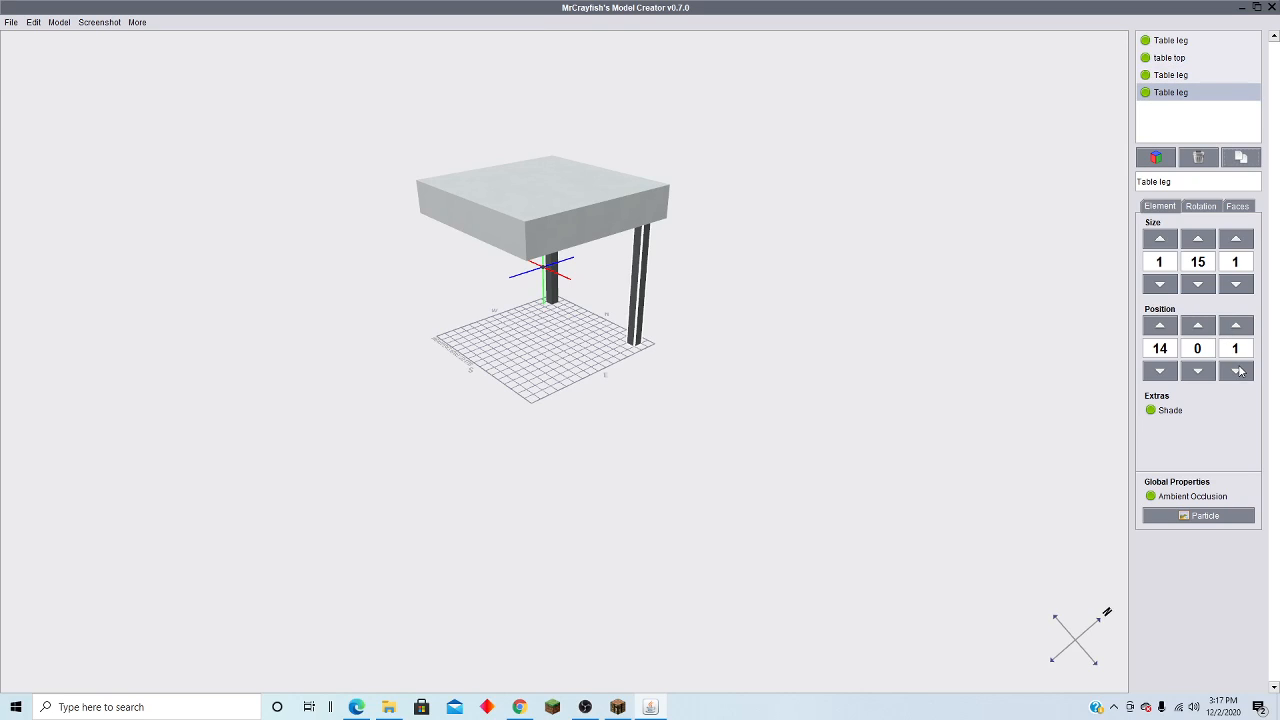
click(1237, 325)
click(1237, 325)
click(1237, 325)
click(1237, 325)
click(1237, 325)
click(1237, 325)
click(1237, 325)
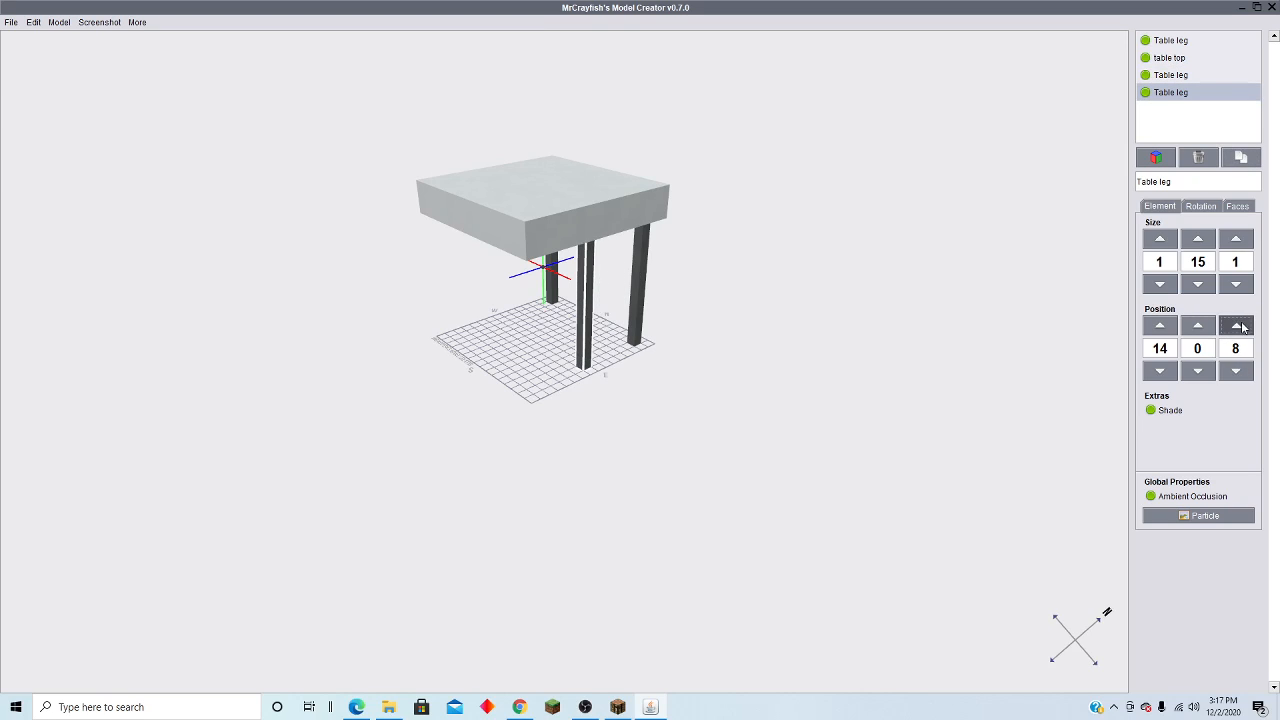
click(1237, 325)
click(1237, 325)
click(1237, 325)
click(1237, 325)
click(1237, 325)
click(1237, 325)
drag(886, 394, 1094, 262)
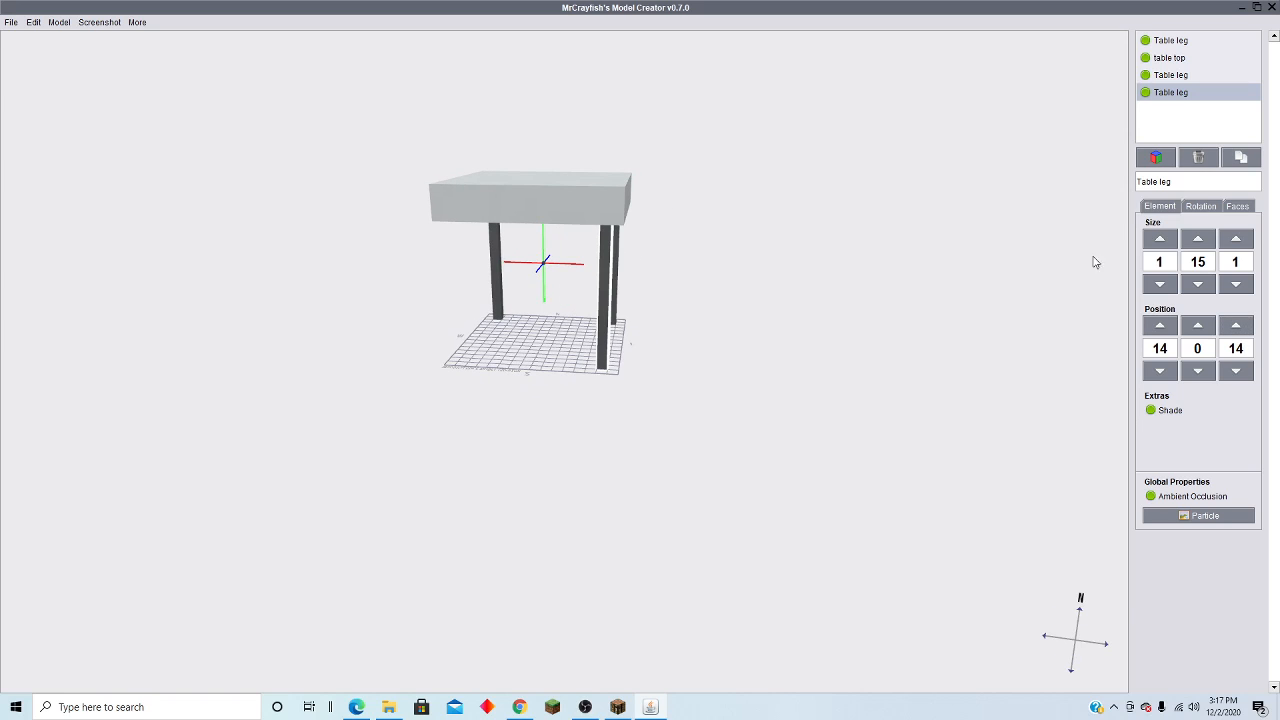
Step: Duplicate the leg at X 14, Z 14 and set the copy's X position to 1 to fill the last corner
click(1240, 158)
click(1160, 371)
click(1160, 371)
click(1160, 371)
click(1160, 371)
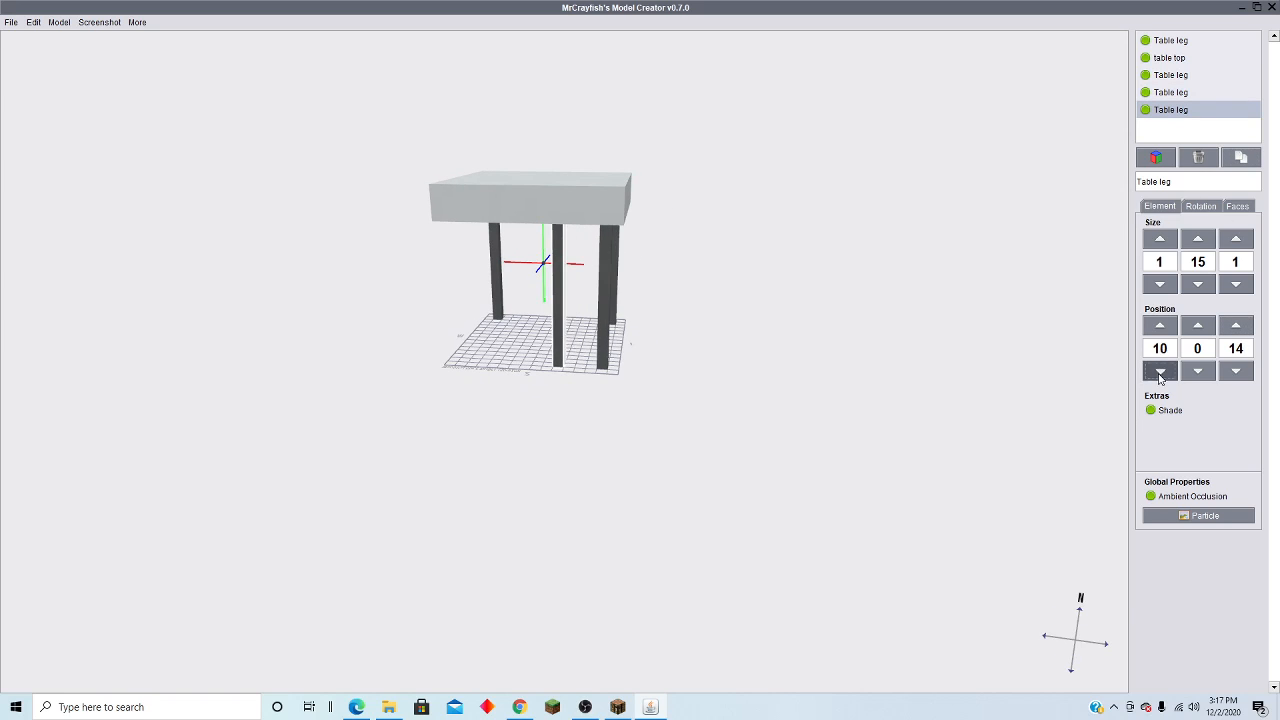
click(1160, 371)
click(1160, 371)
click(1160, 371)
click(1160, 371)
click(1160, 371)
click(1160, 371)
click(1160, 371)
click(1160, 371)
click(1160, 371)
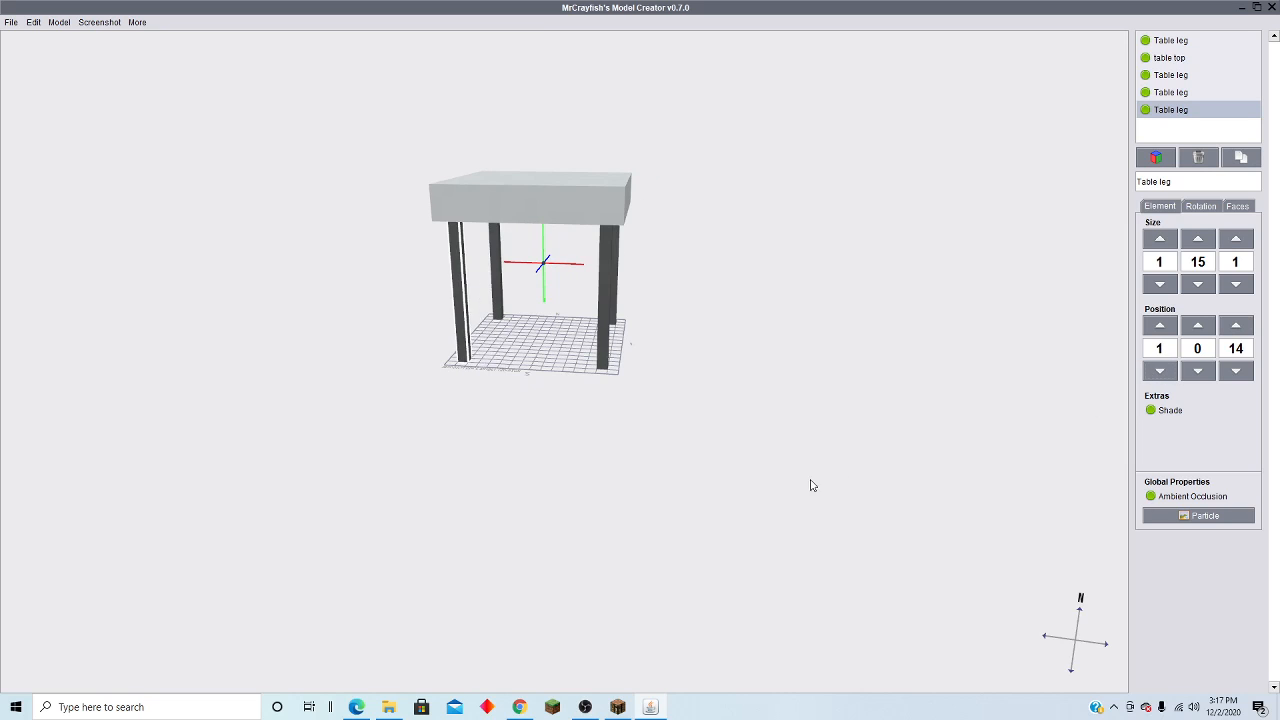
drag(811, 486, 701, 417)
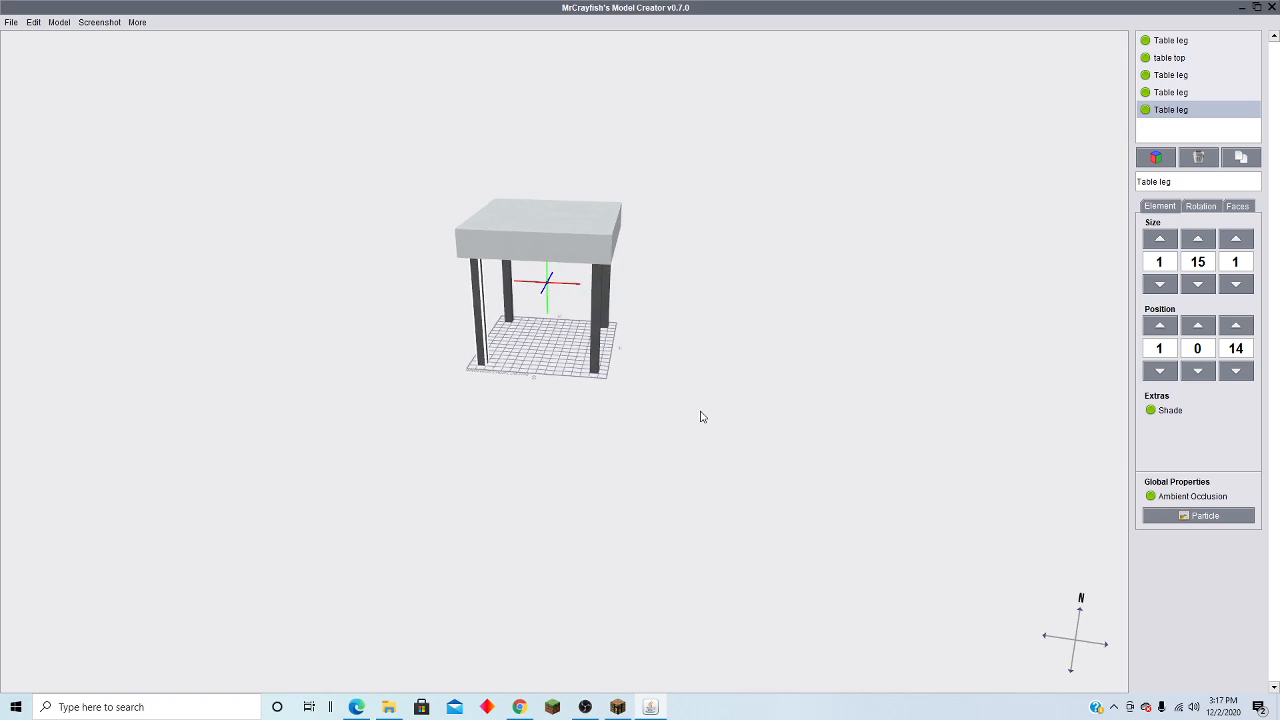
Step: Select the table top element and inspect the assembled four-legged table from different sides
click(1186, 59)
drag(1043, 174, 1007, 171)
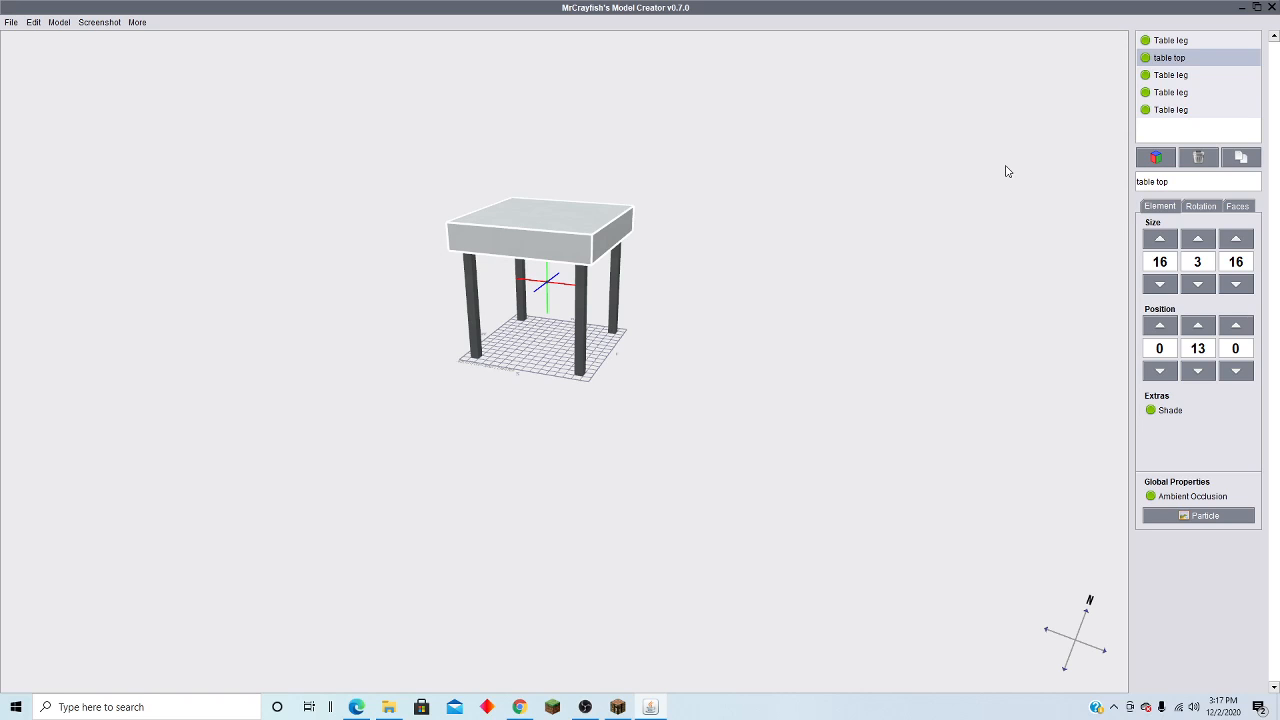
drag(1007, 171, 981, 172)
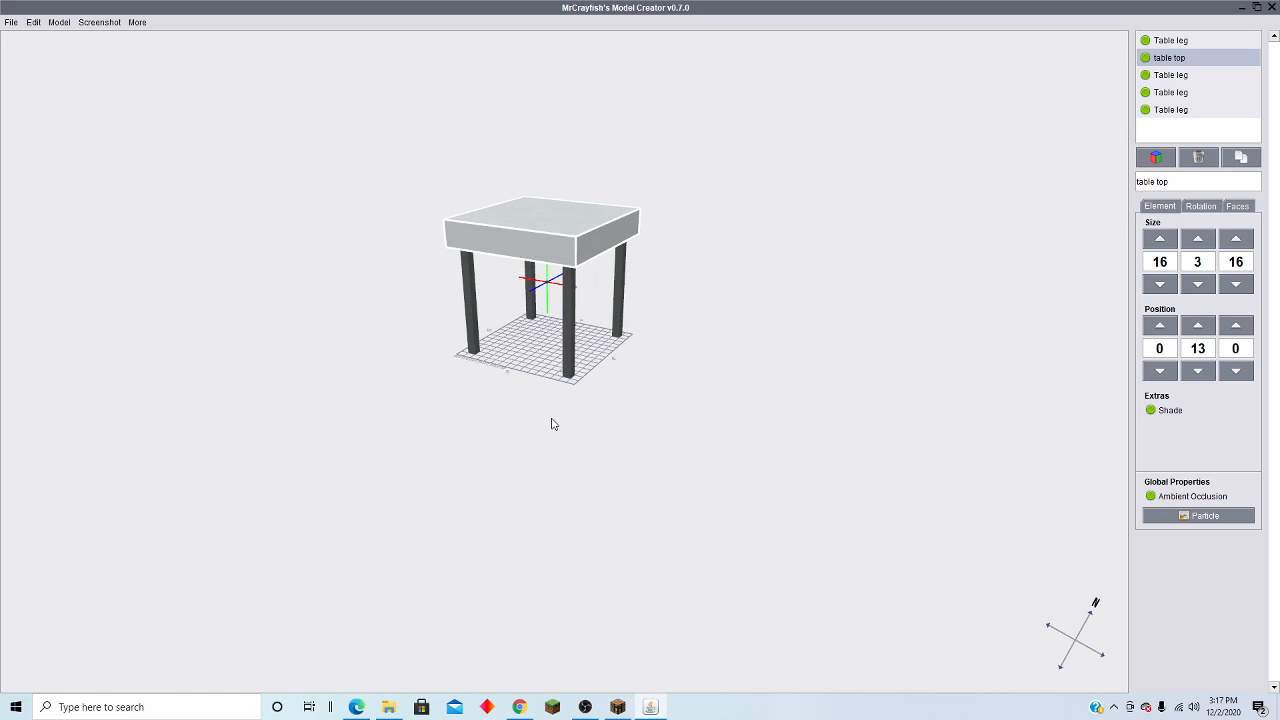
drag(551, 424, 577, 325)
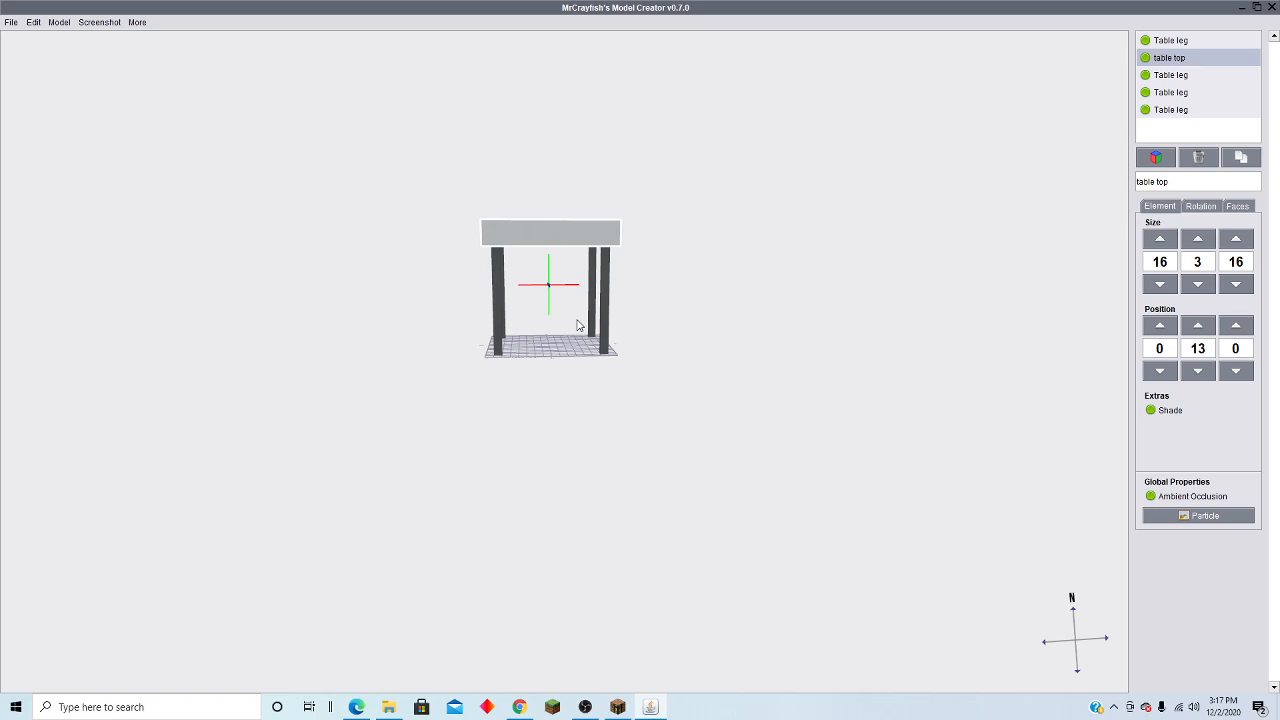
Step: Reduce the table top's Y size in 0.1 increments, ending at 2.9
drag(580, 326, 531, 360)
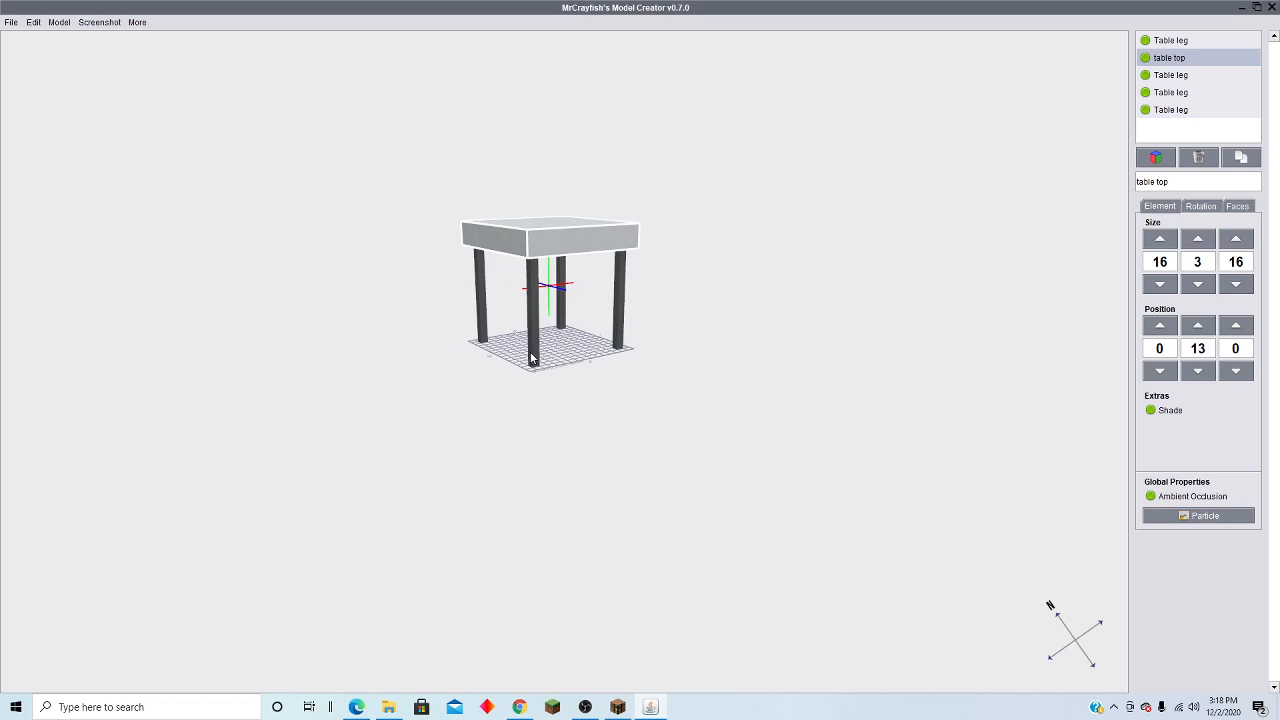
drag(531, 358, 753, 354)
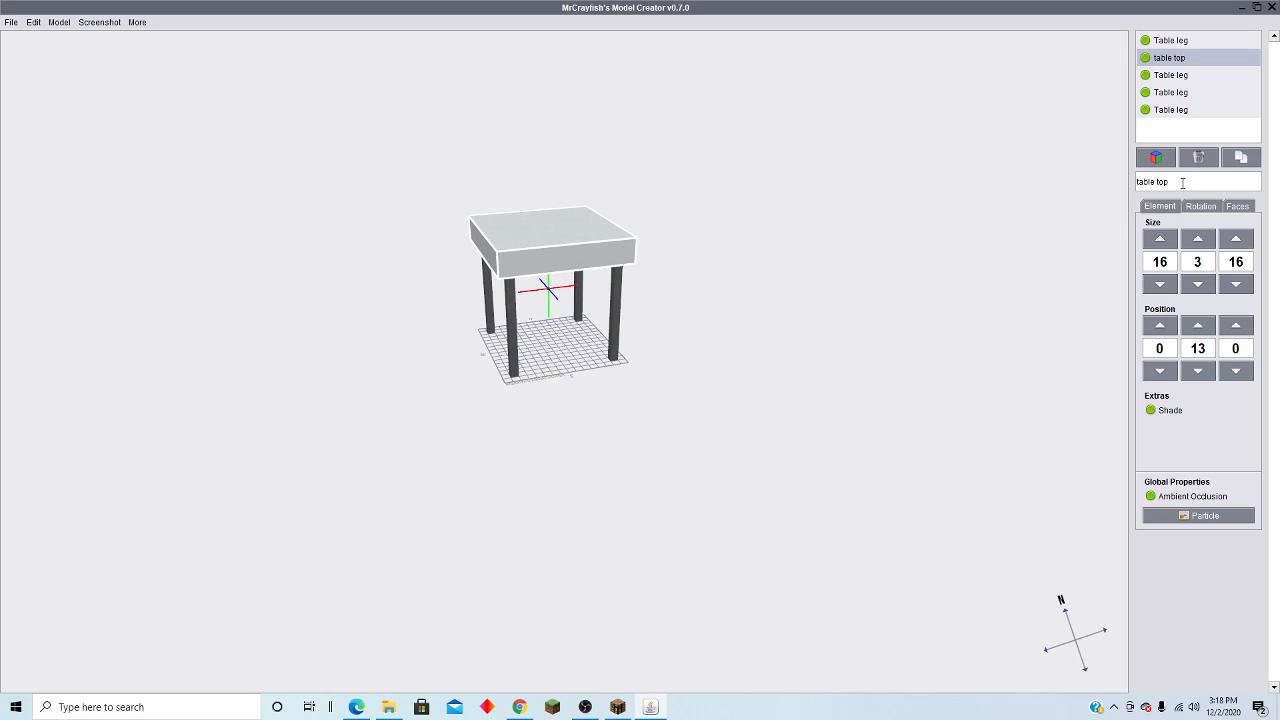
drag(829, 302, 1011, 297)
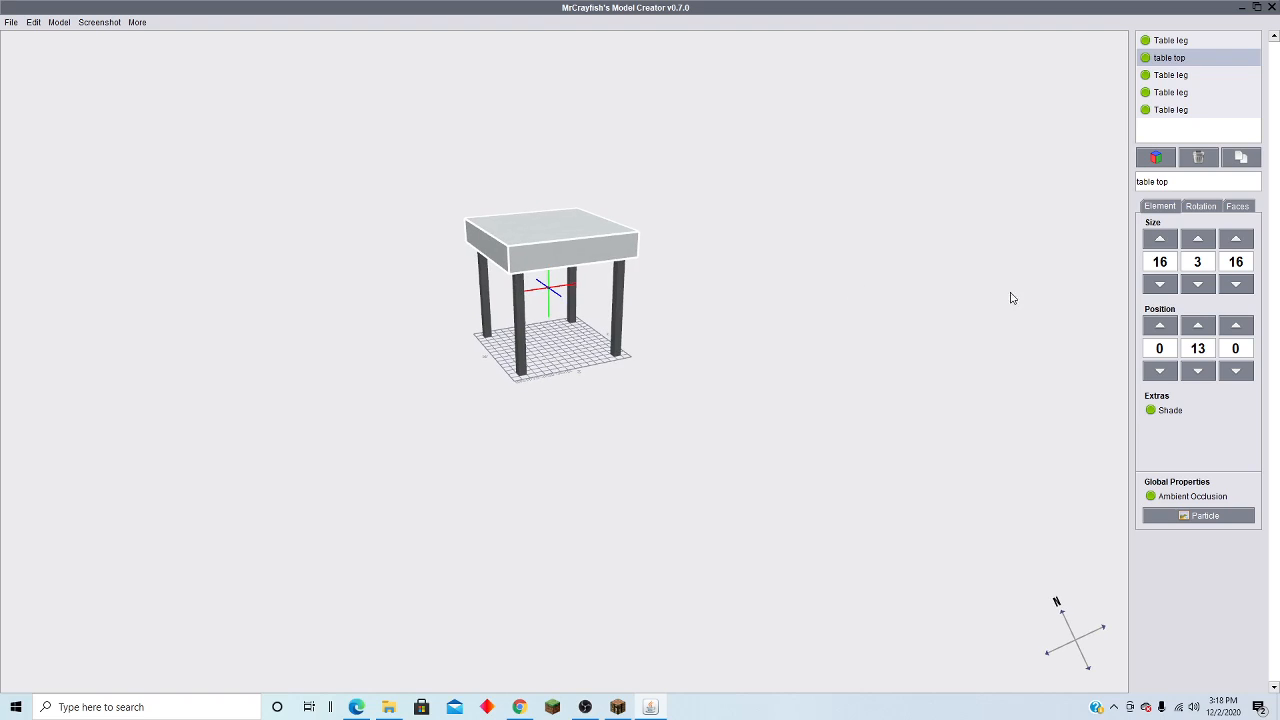
shift+click(1199, 285)
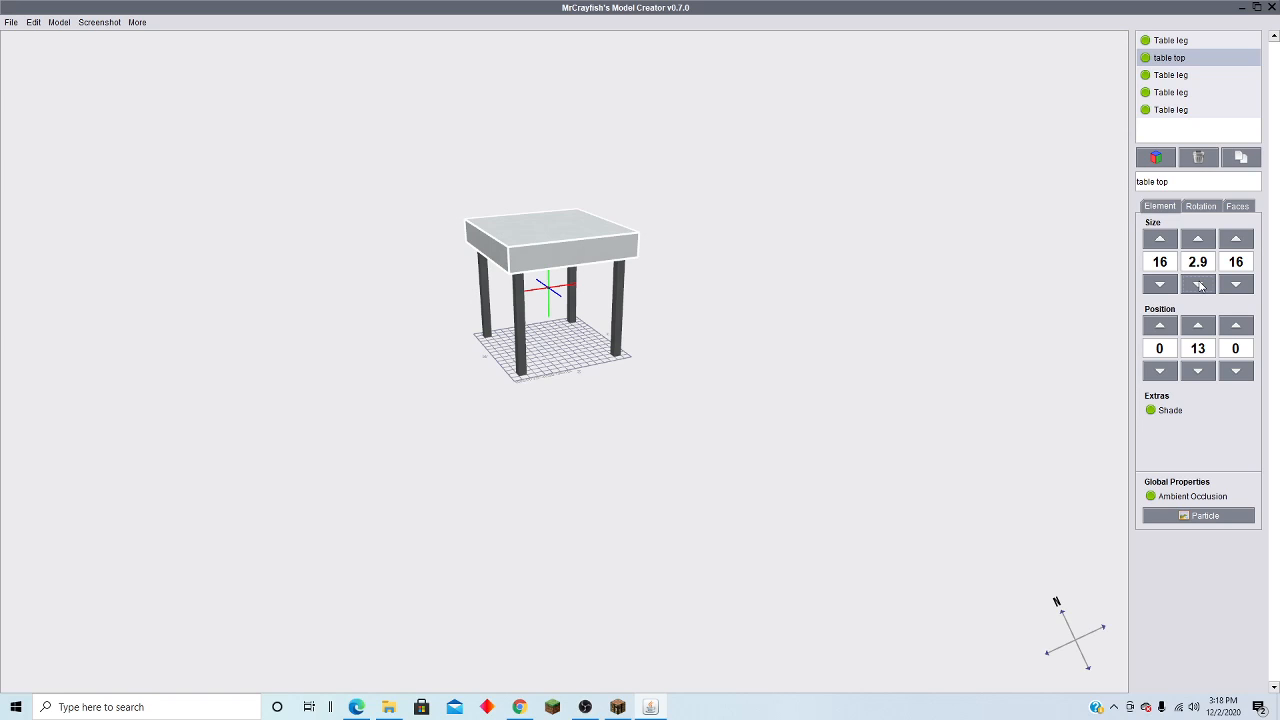
right_drag(871, 332, 806, 289)
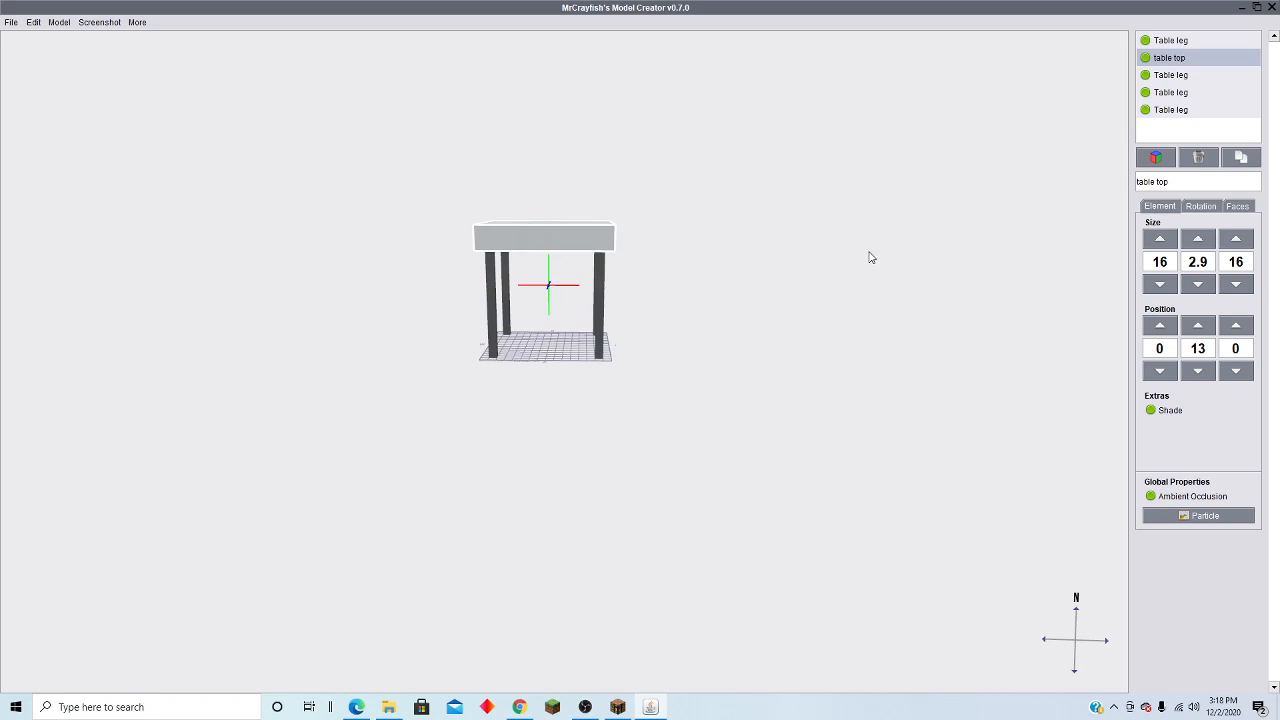
shift+click(1199, 286)
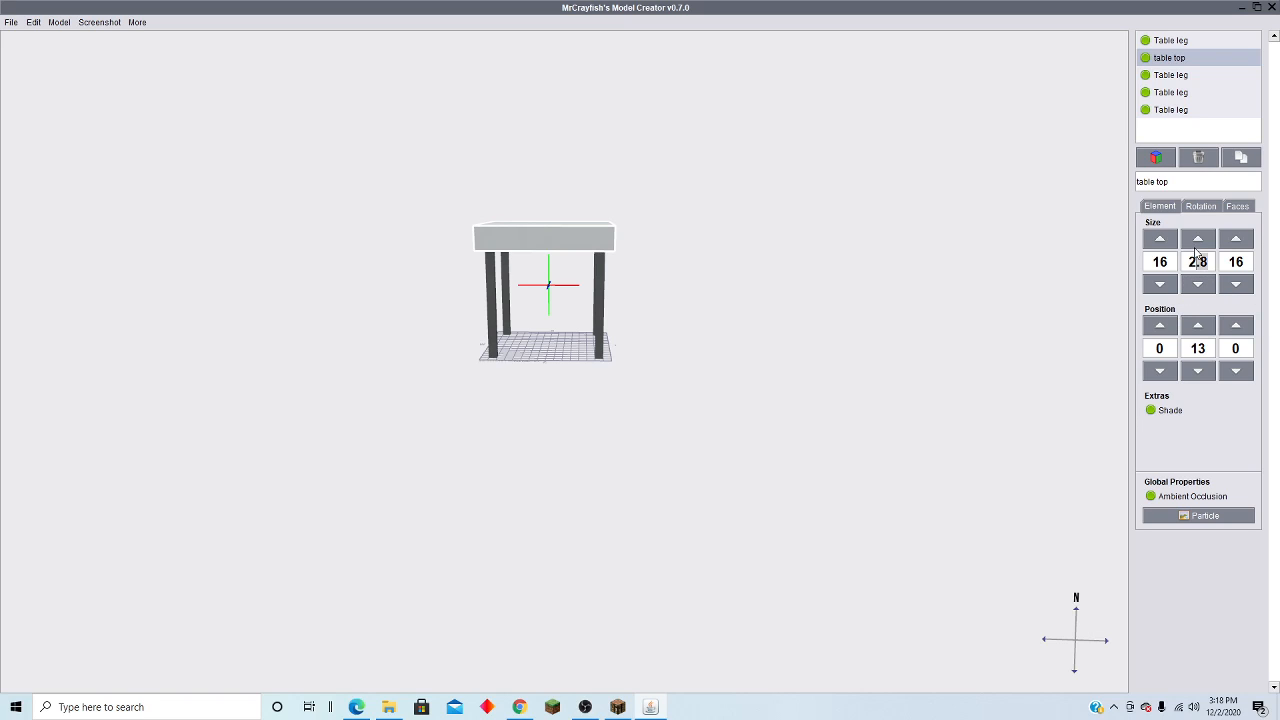
shift+click(1198, 242)
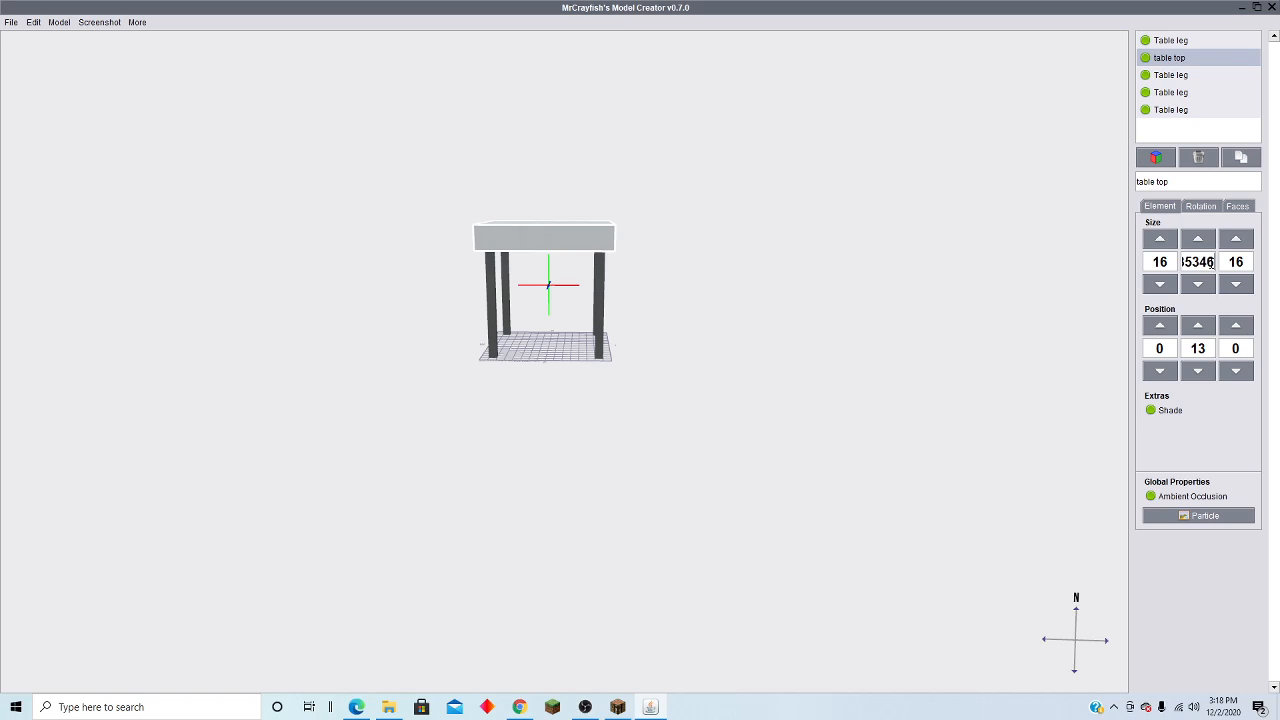
text(352463534632453)
key(BackSpace)
key(BackSpace)
key(BackSpace)
key(BackSpace)
Step: Add a new cube and move it to X position 1 and Y position 15
drag(925, 325, 1012, 296)
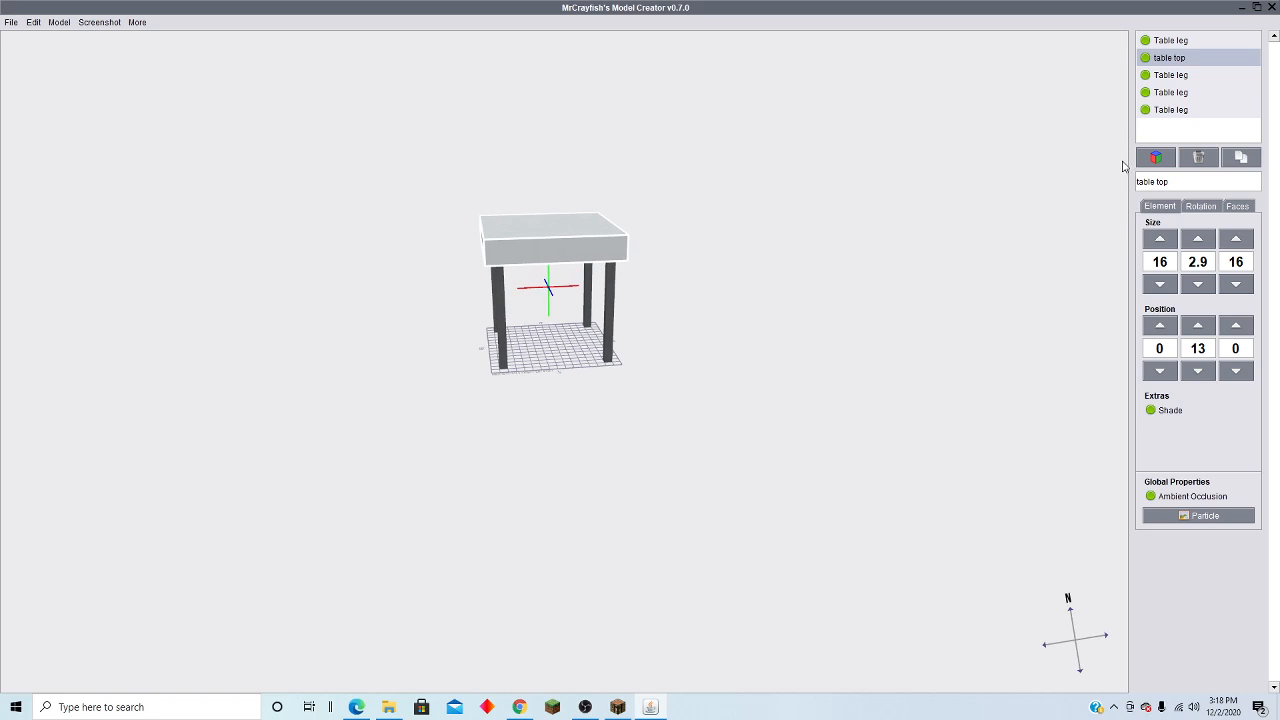
click(1157, 158)
drag(837, 286, 895, 312)
click(1196, 326)
click(1196, 326)
click(1196, 326)
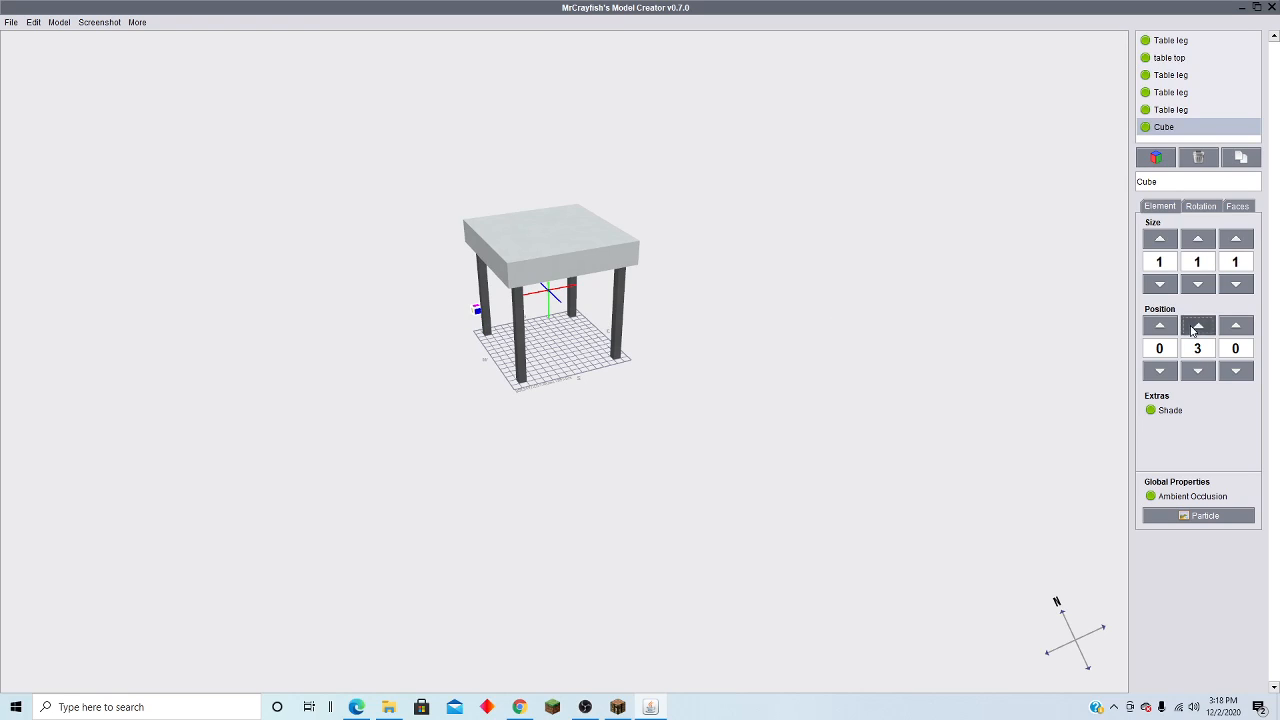
click(1196, 326)
click(1196, 326)
click(1196, 326)
click(1196, 327)
click(1196, 328)
click(1196, 327)
click(1196, 327)
click(1196, 327)
click(1195, 326)
click(1195, 326)
click(1192, 326)
click(1195, 372)
right_drag(885, 335, 1014, 300)
click(1167, 331)
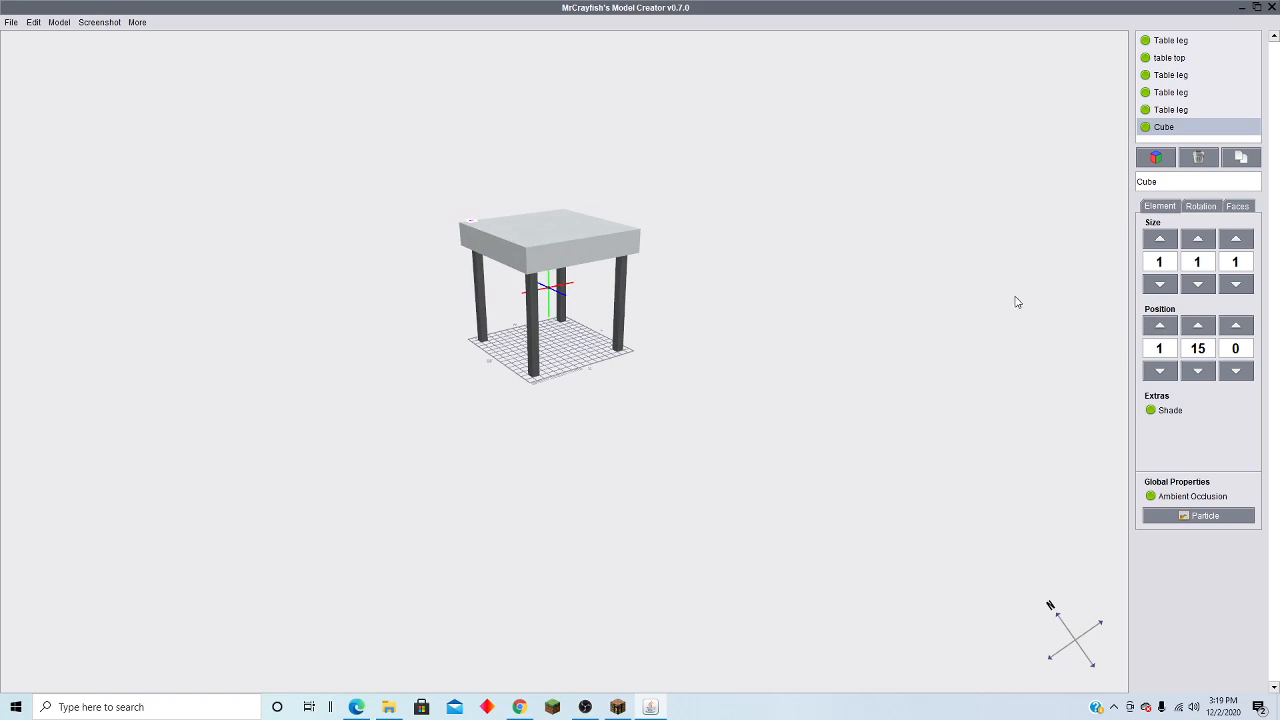
Step: Raise the table top element to Y position 14
click(1183, 60)
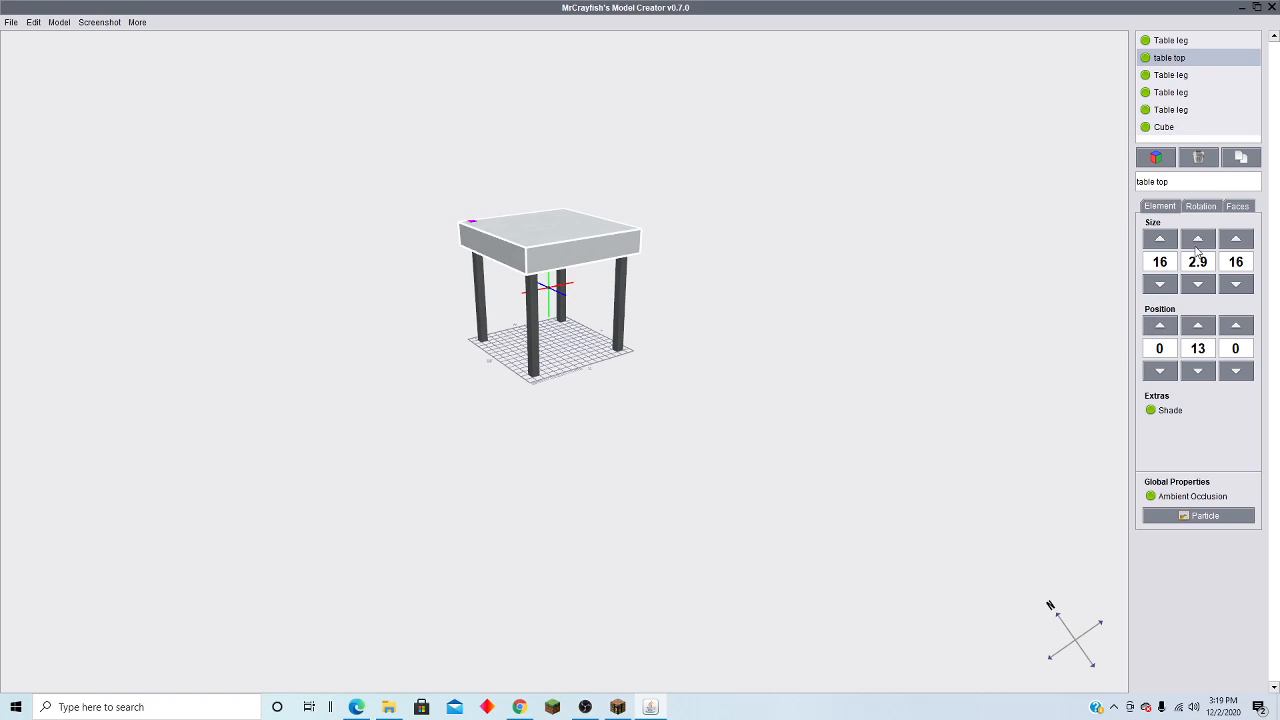
click(1197, 330)
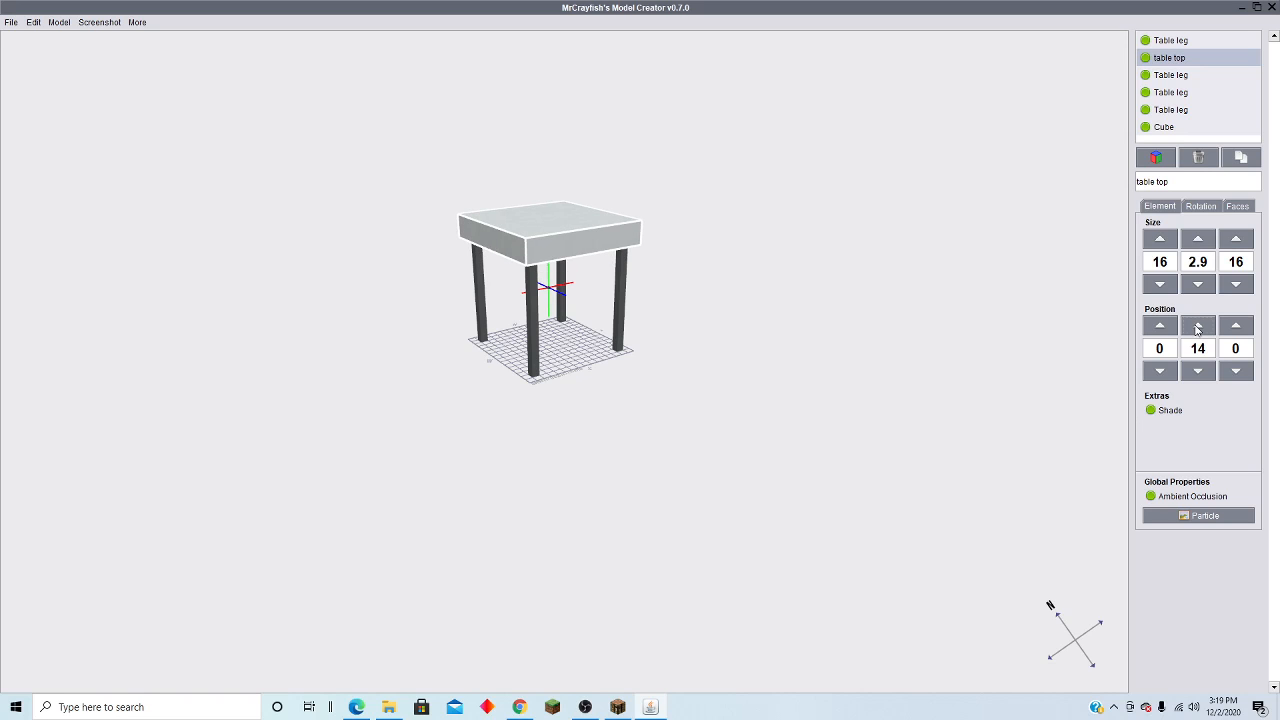
right_drag(943, 330, 879, 303)
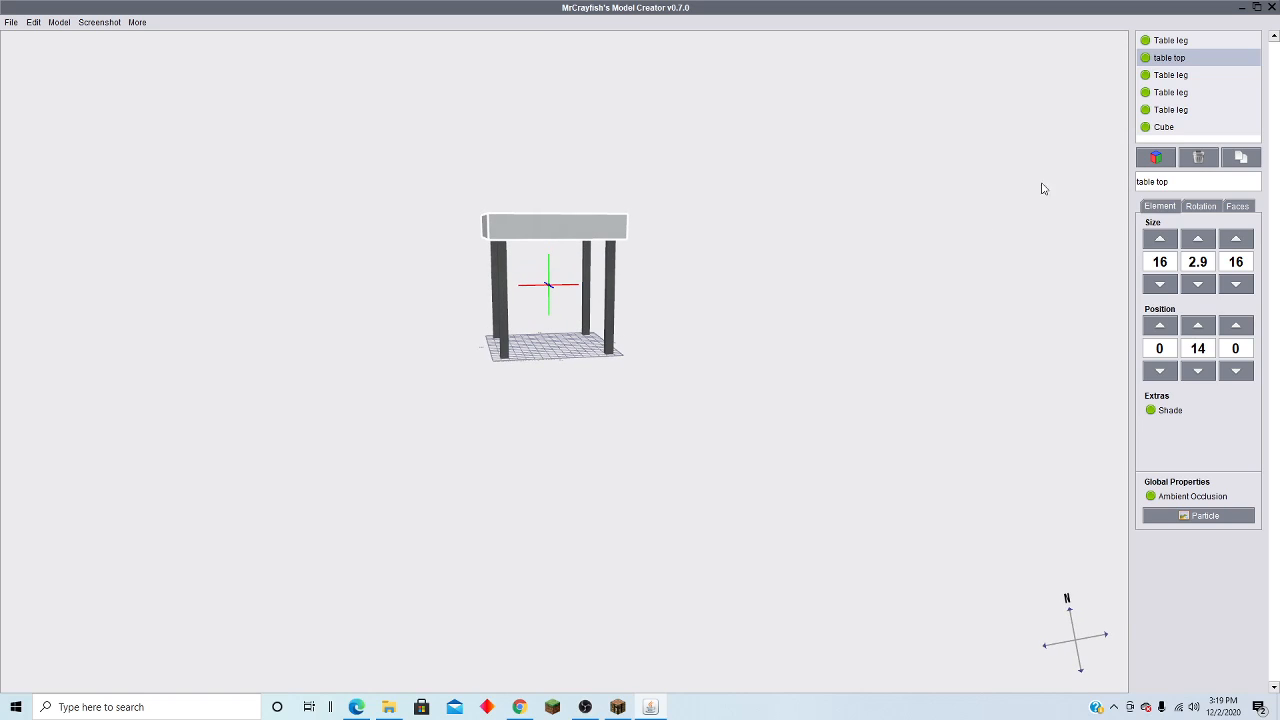
Step: Place the small cube on the table top at position 1, 16, 1 and set its Z size to 2
click(1158, 128)
click(1198, 326)
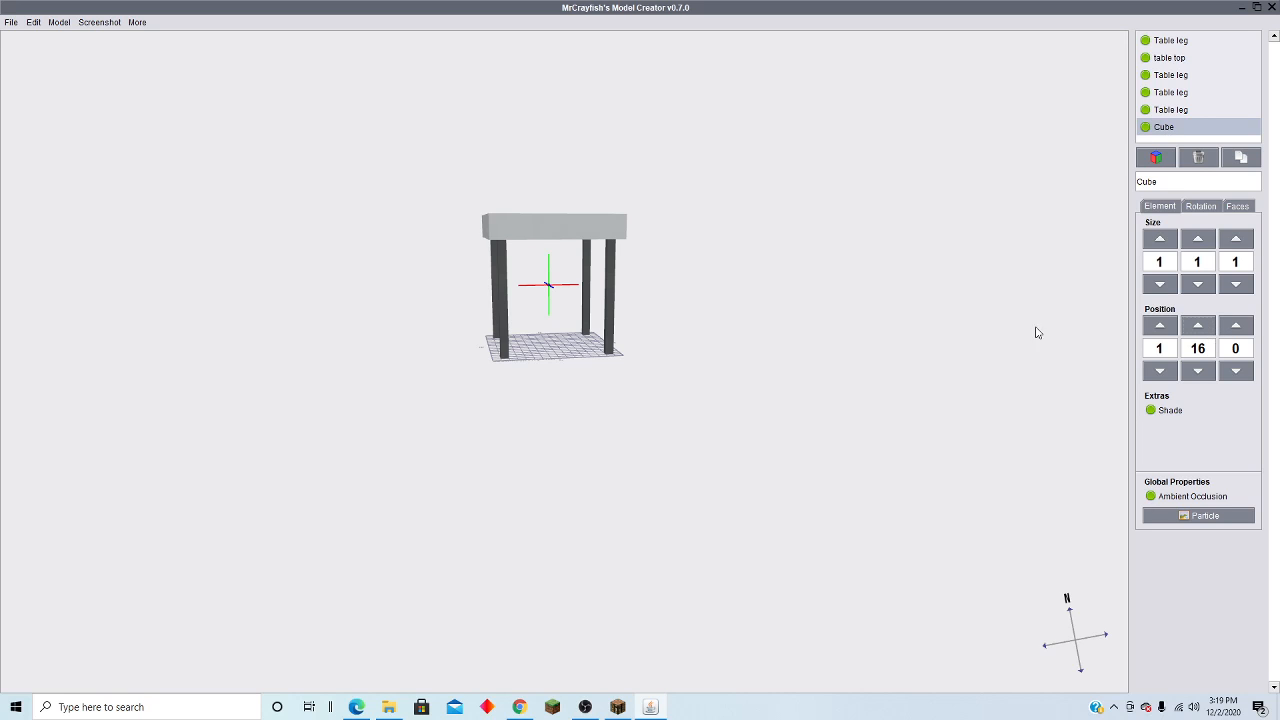
right_drag(1034, 331, 1191, 365)
click(1160, 370)
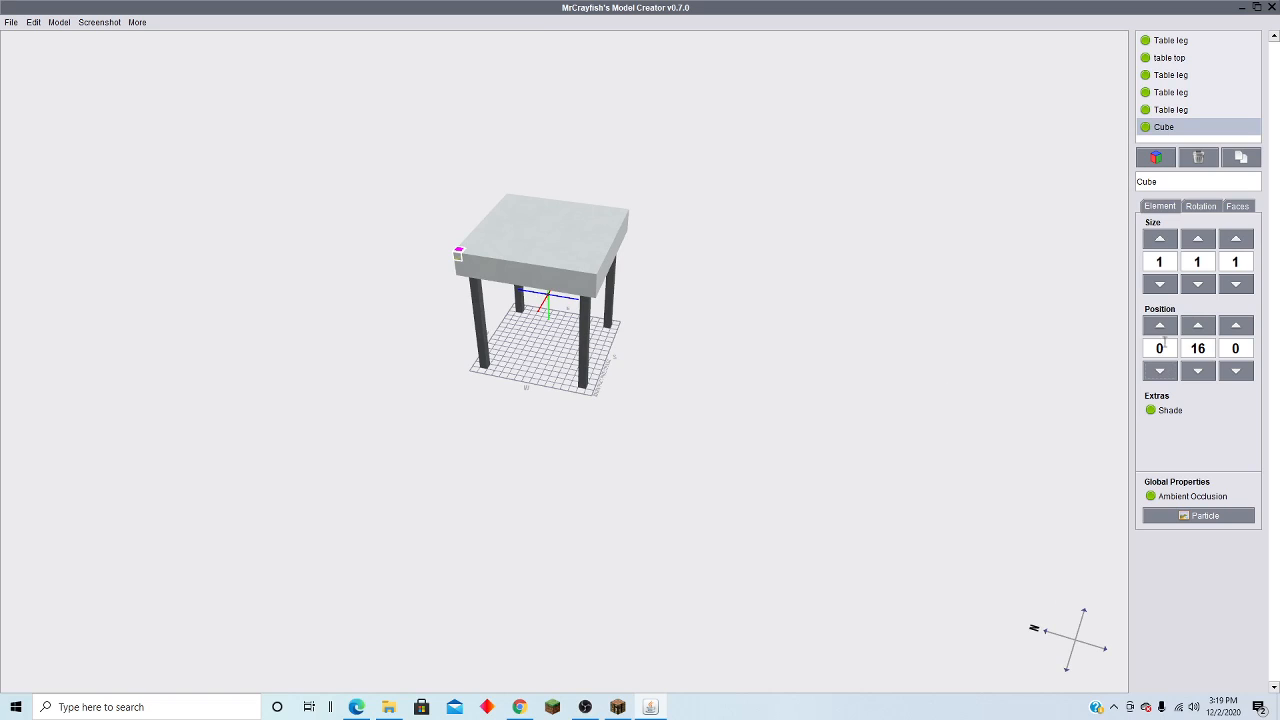
click(1160, 326)
click(1240, 330)
right_drag(1100, 371, 1075, 297)
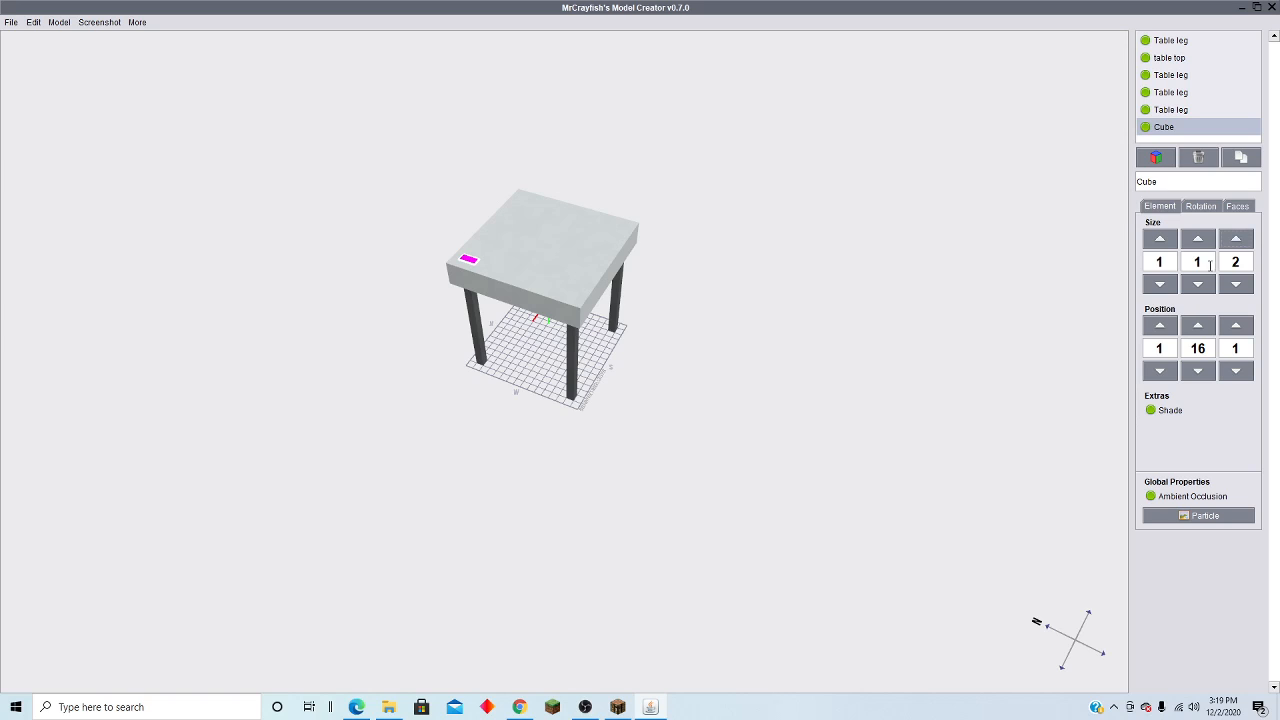
Step: Rename the small cube on the table top as Sprinkle decor
right_drag(897, 351, 916, 295)
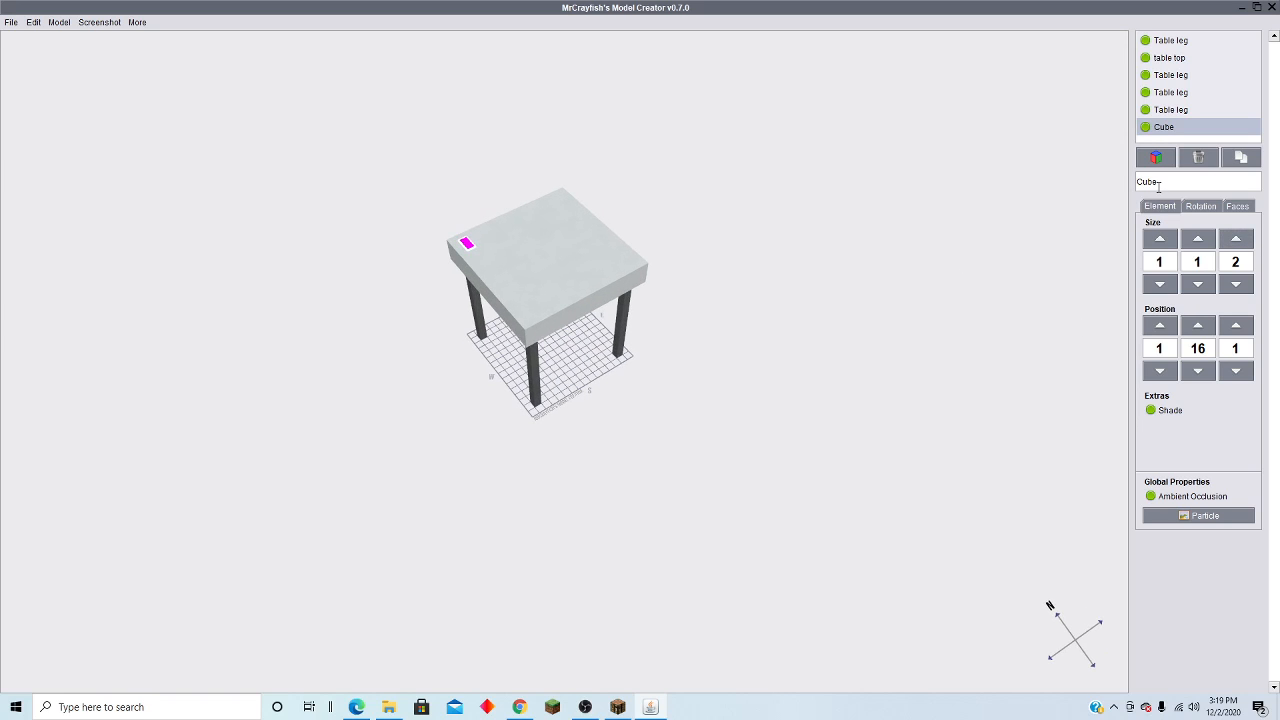
key(ctrl+a)
text(Sprink)
key(Return)
Step: Switch to Chrome to view the DiningAreaNoCamera.png reference, close the image, and return to the table model
click(519, 707)
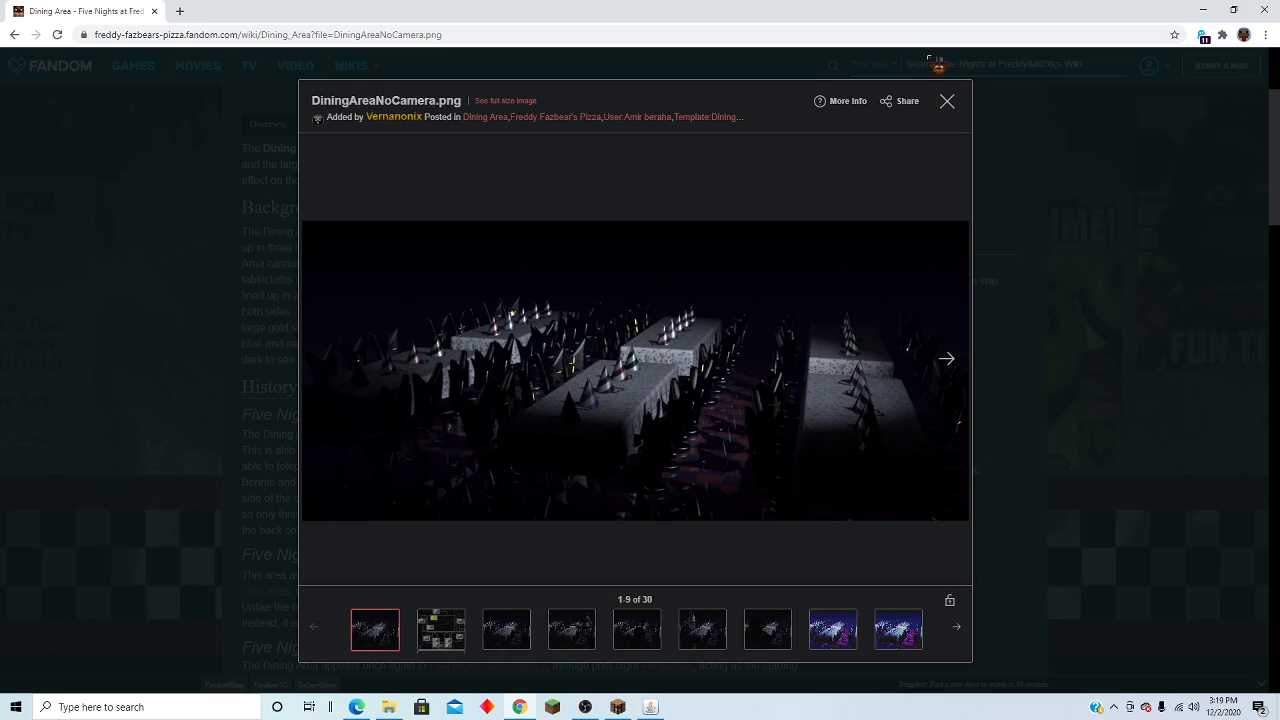
click(946, 103)
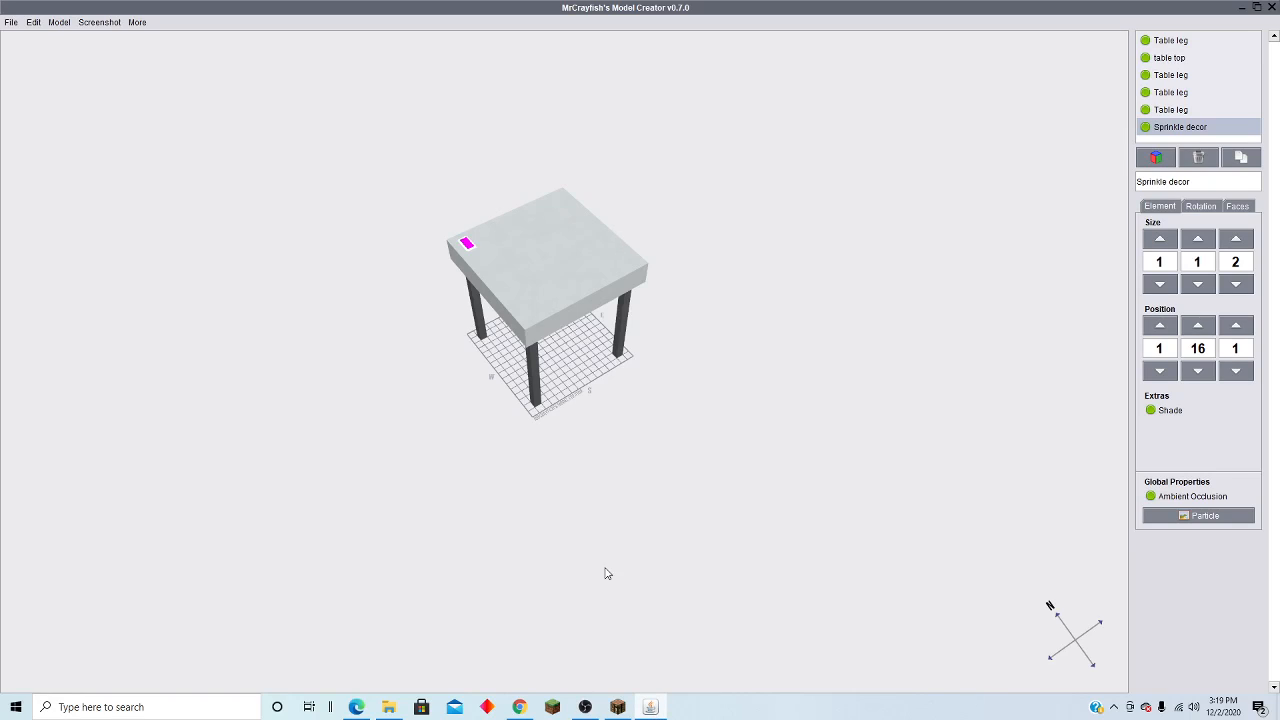
drag(613, 461, 653, 483)
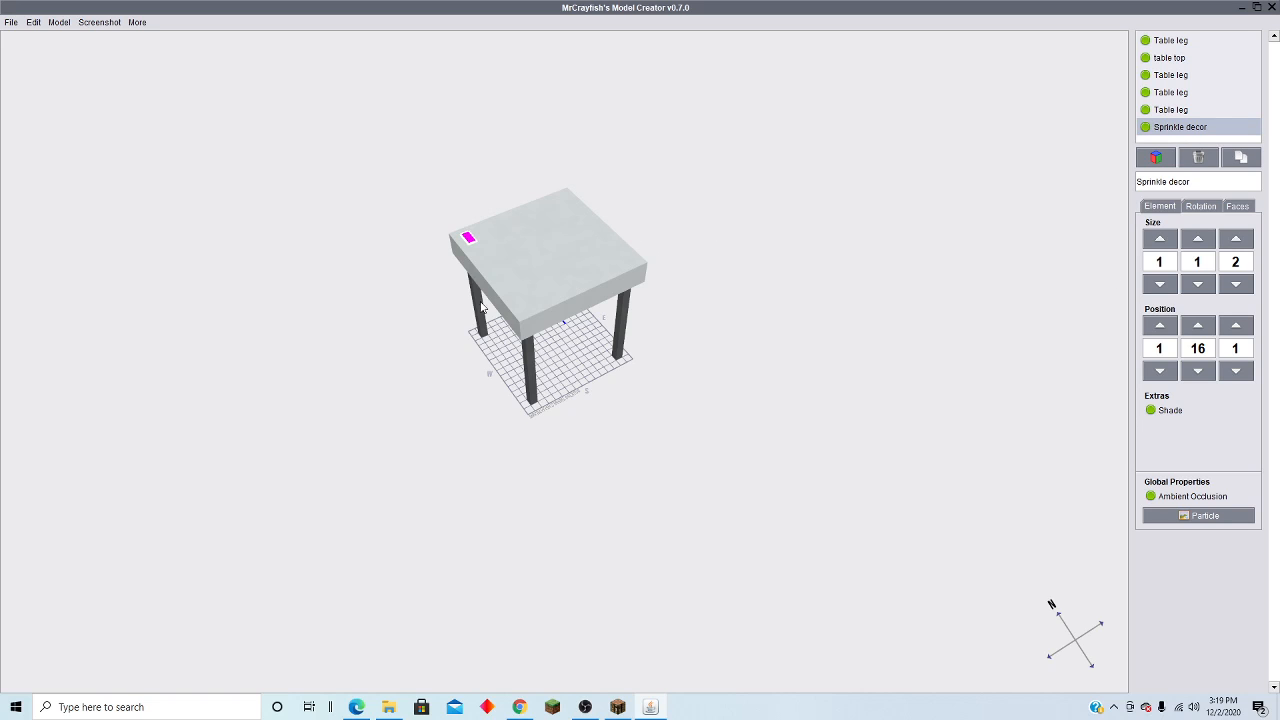
drag(481, 306, 837, 307)
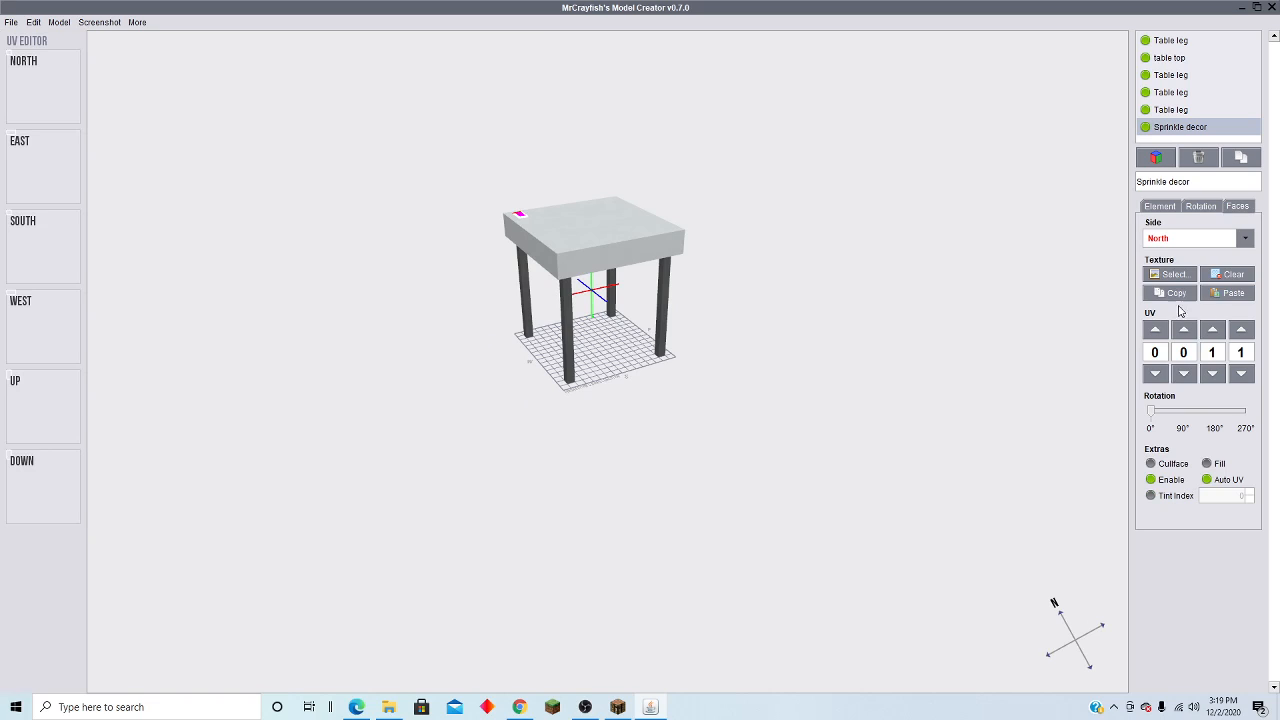
Step: Import concrete_powder_pink.png from the blocks folder as a new texture for the Sprinkle decor element
click(1173, 278)
click(752, 248)
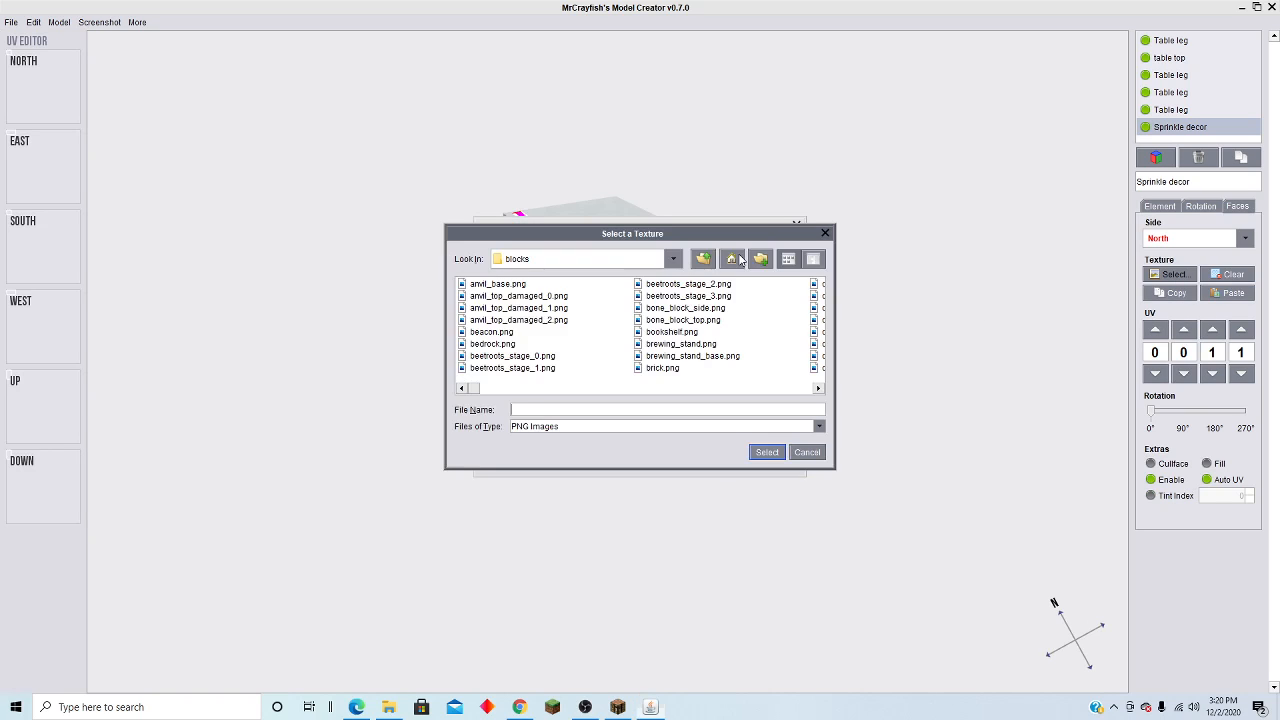
scroll(669, 350, down, 10)
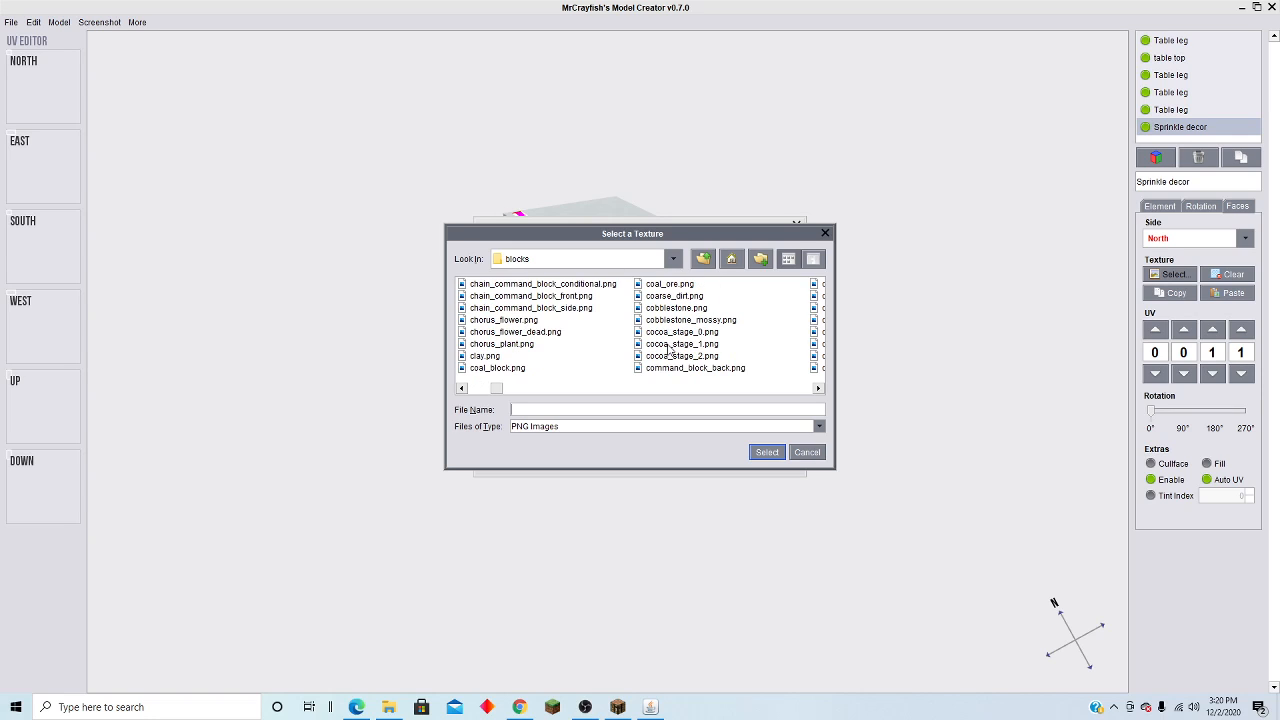
scroll(669, 348, up, 2)
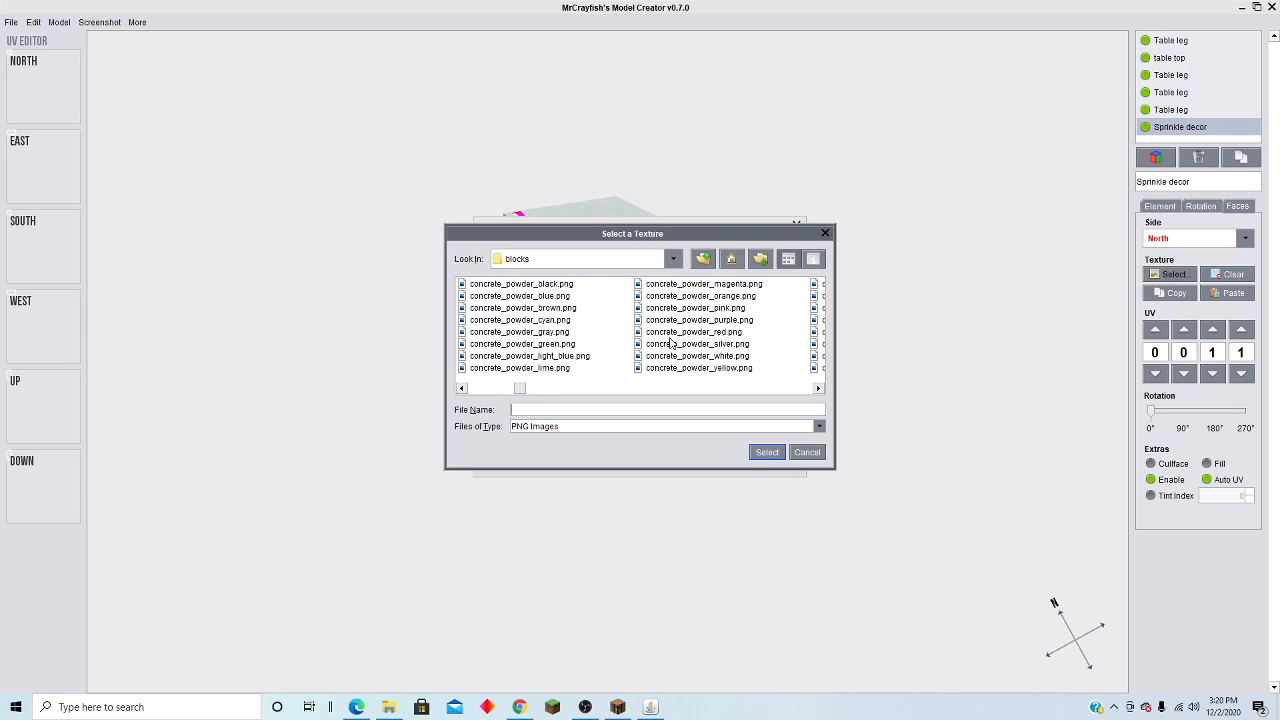
click(716, 320)
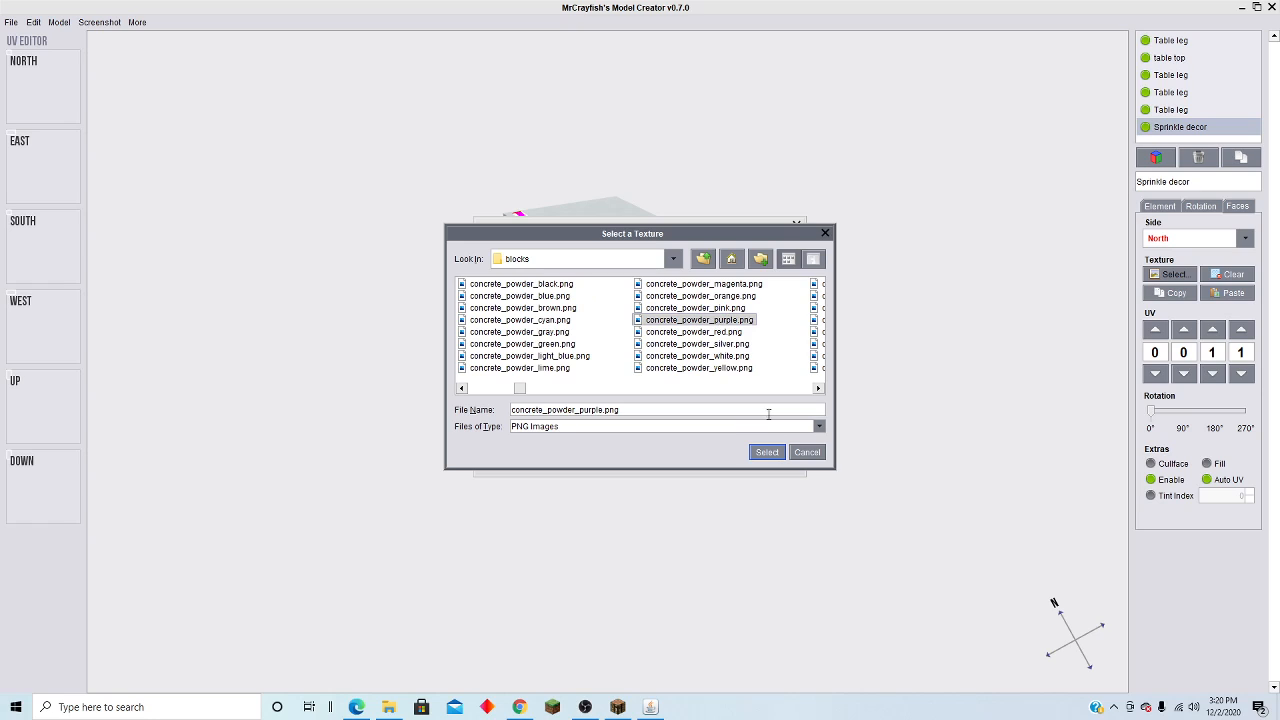
click(728, 310)
click(767, 452)
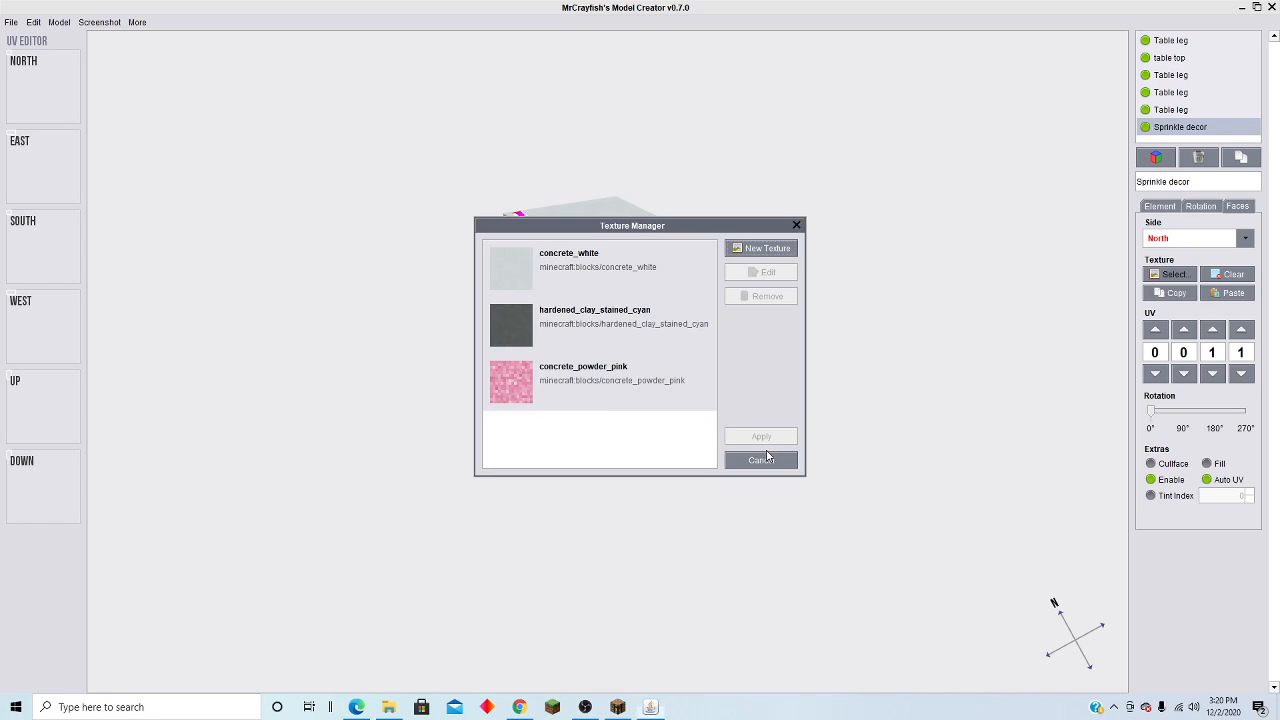
Step: Apply the concrete_powder_pink texture to the Sprinkle decor's north face and copy it to all its other faces
click(607, 399)
click(759, 437)
click(1172, 293)
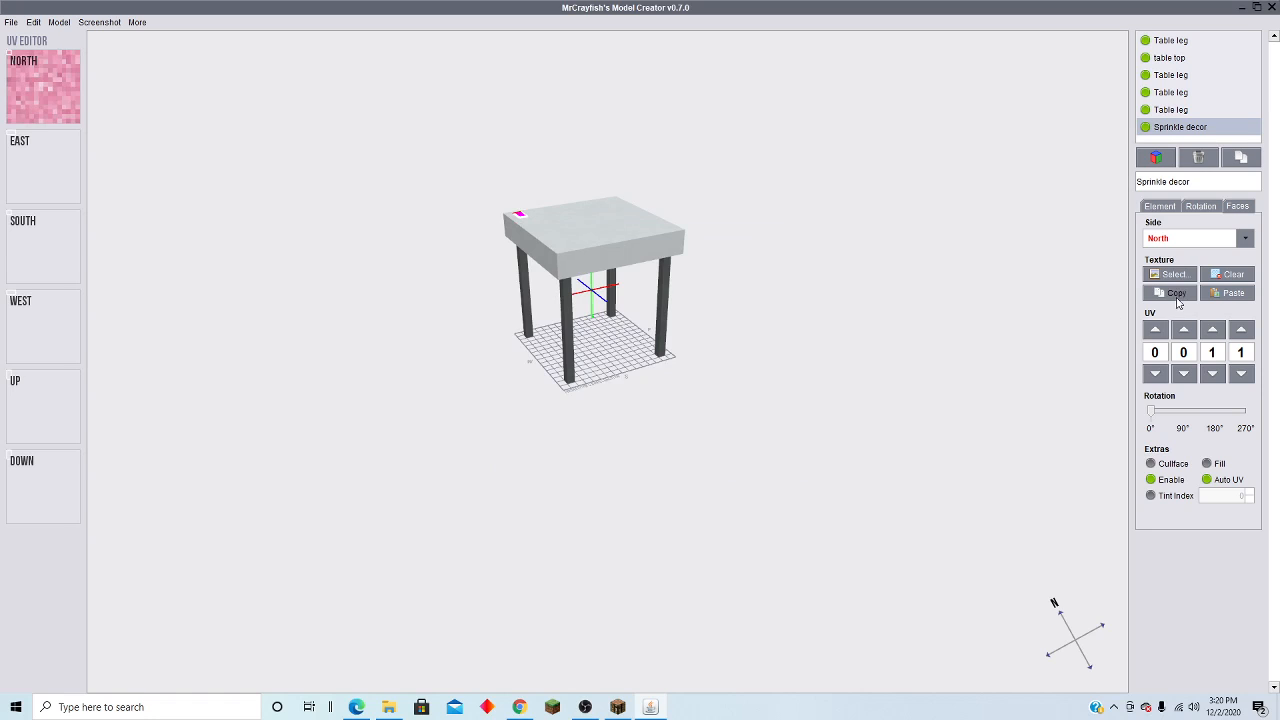
click(1228, 293)
drag(717, 404, 823, 446)
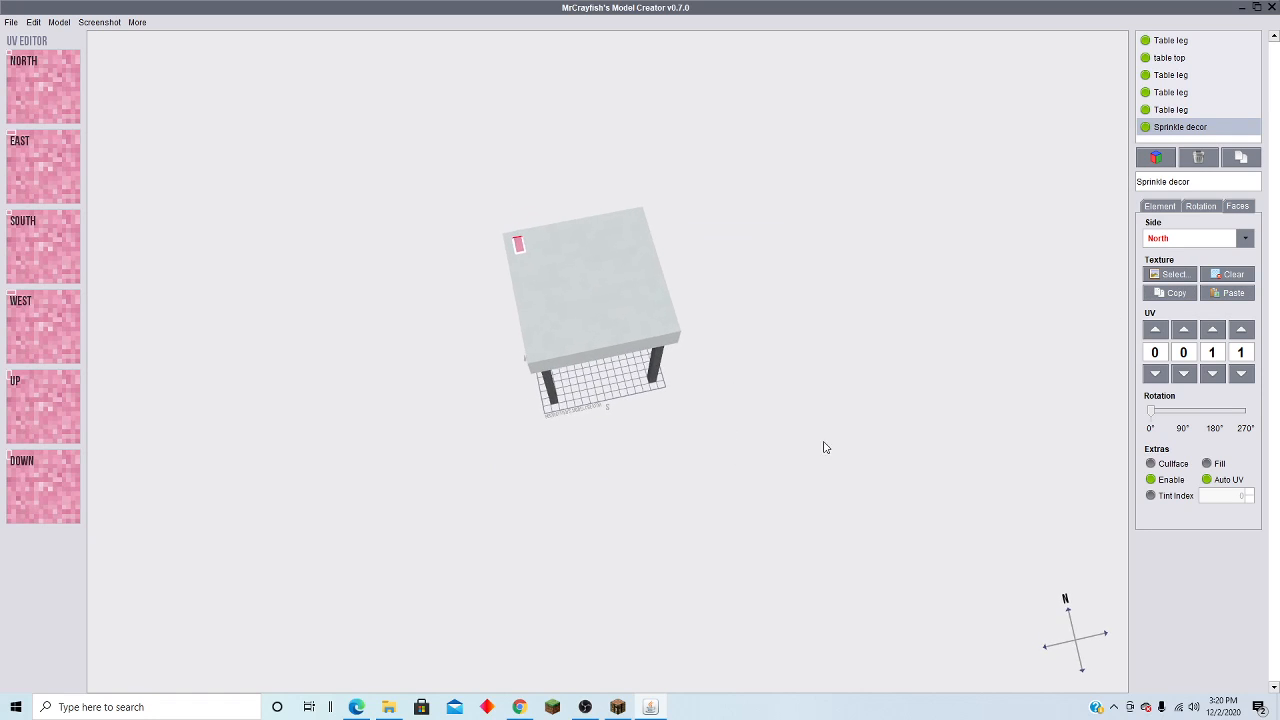
Step: Try rotating the Sprinkle decor 22.5° about the X axis and reset the rotation to 0°
click(1203, 206)
drag(1027, 327, 903, 337)
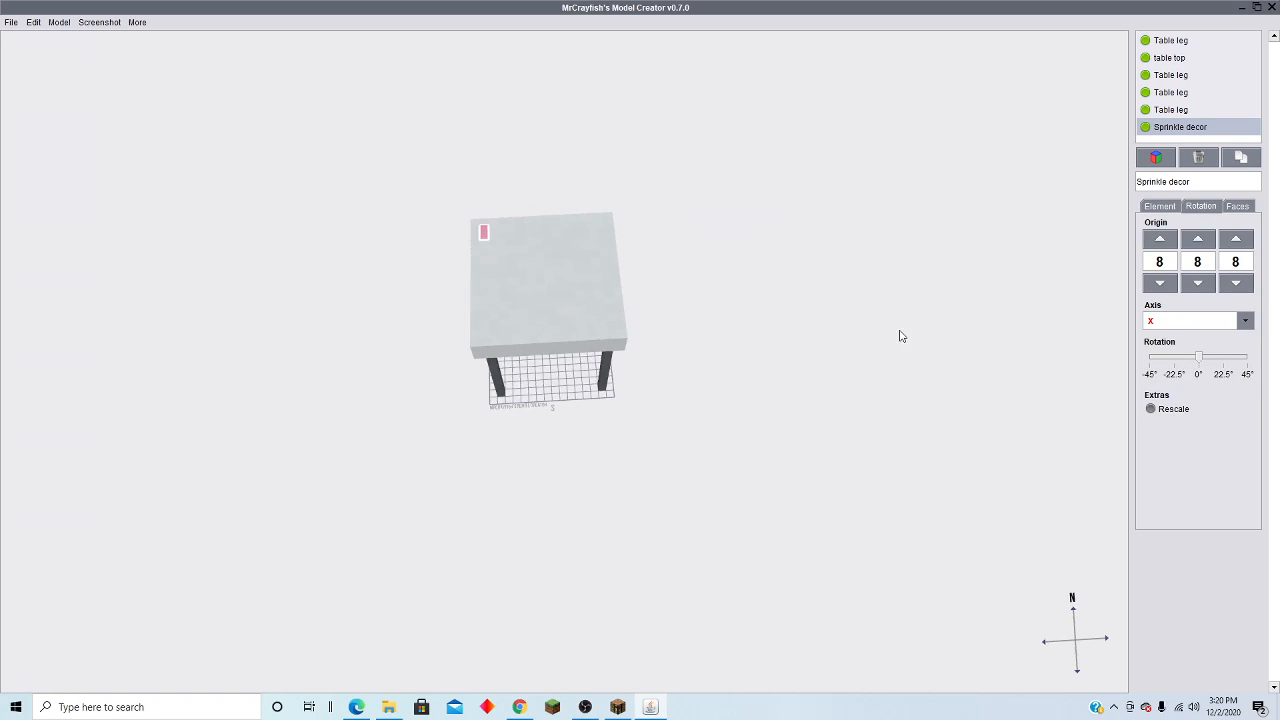
drag(1198, 357, 1224, 358)
drag(857, 420, 1066, 362)
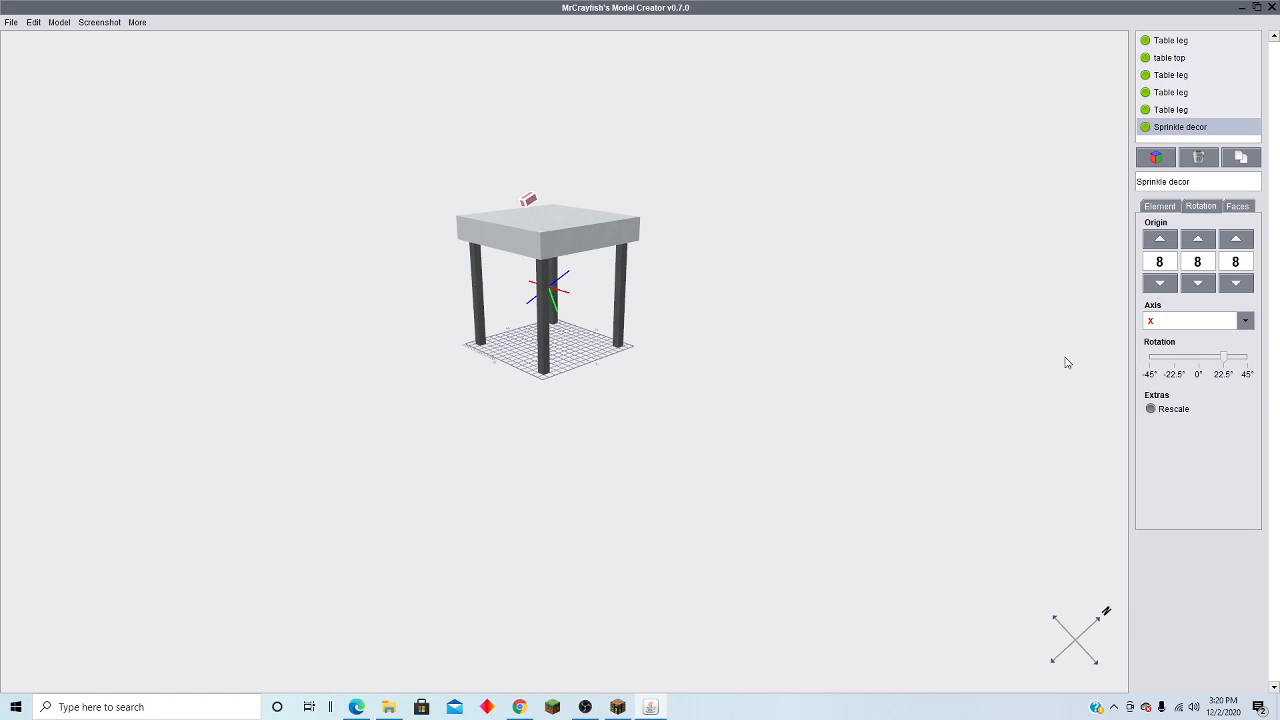
click(1199, 360)
Step: Rotate the Sprinkle decor 22.5° about the Y axis
click(1245, 320)
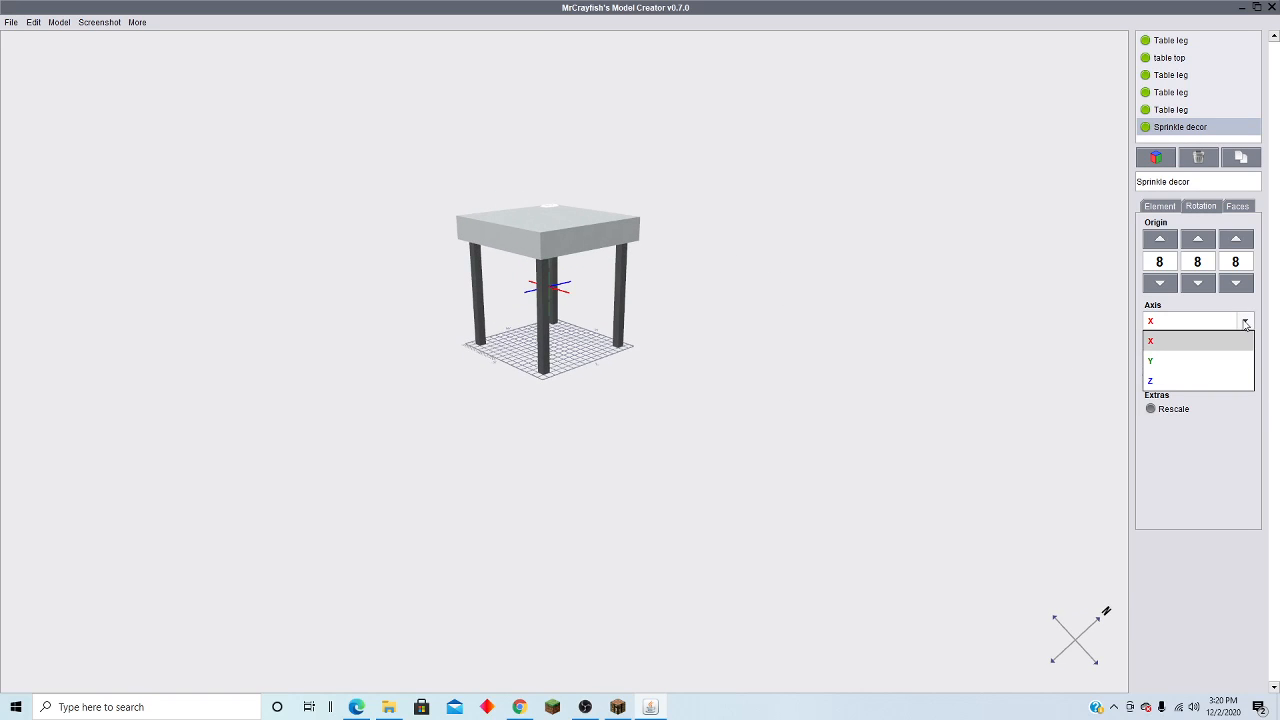
click(1188, 356)
click(1211, 360)
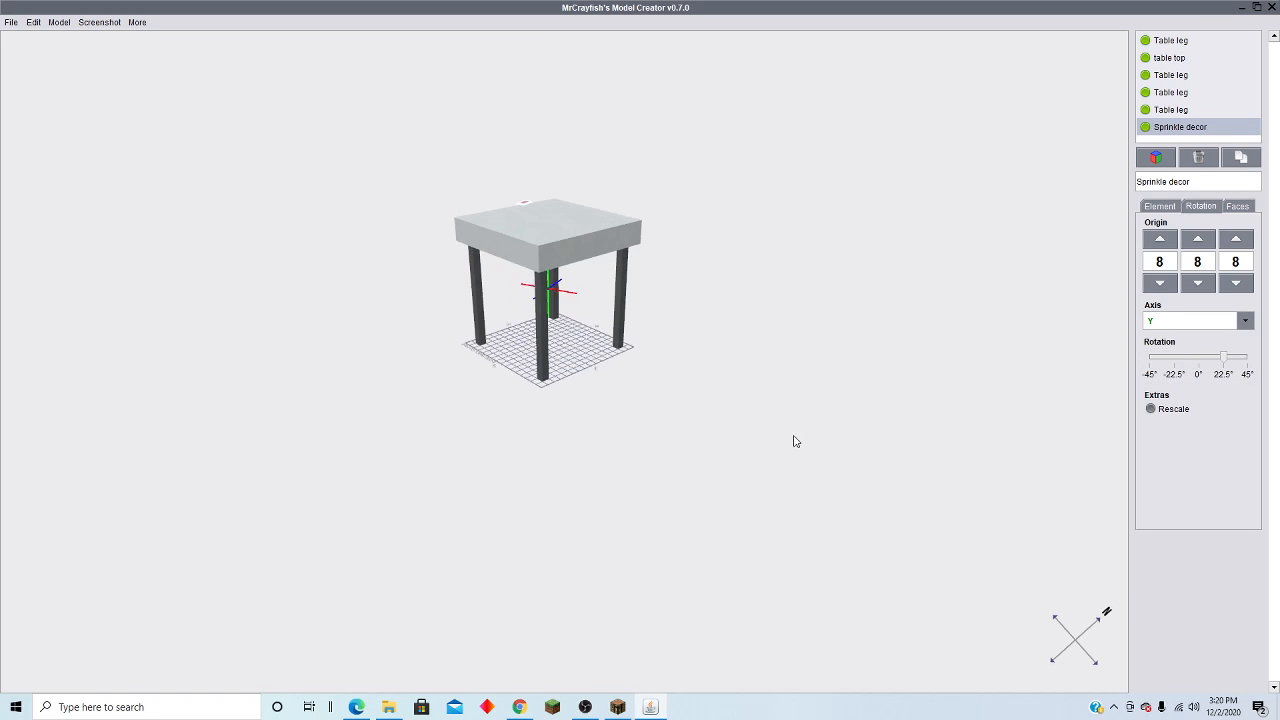
drag(791, 440, 921, 404)
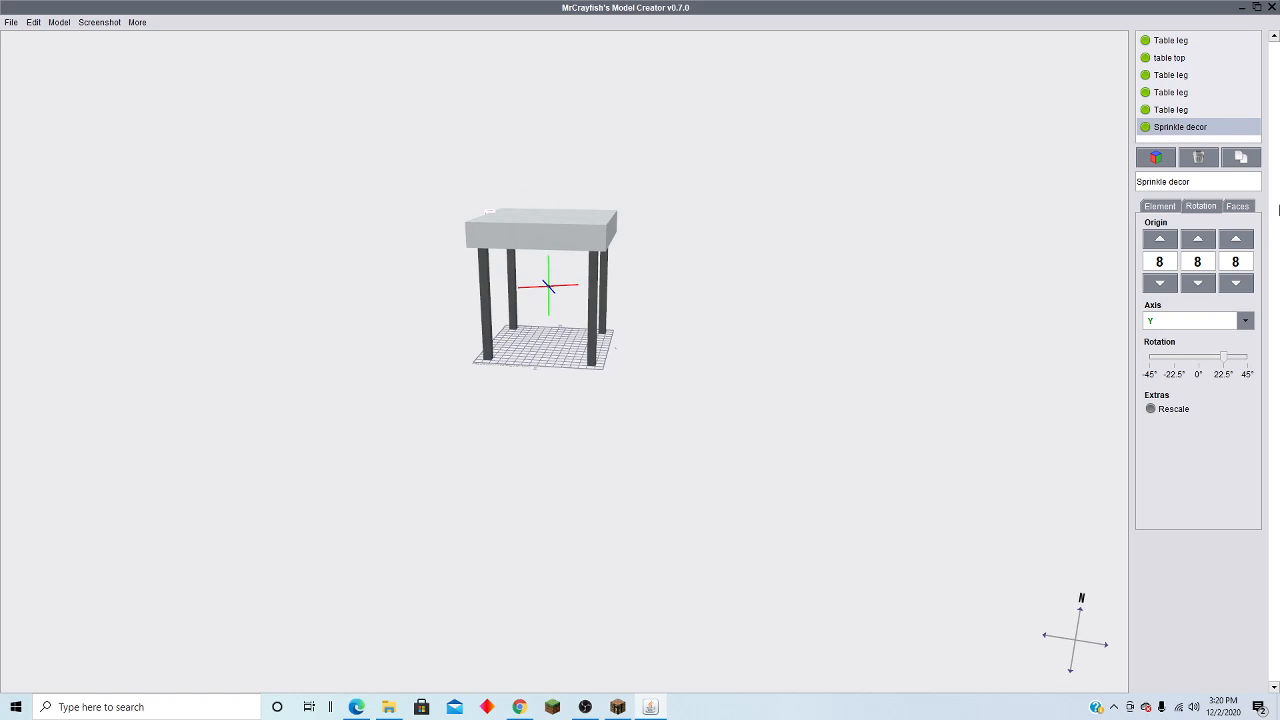
Step: Set the Y coordinate of the Sprinkle decor's rotation origin to 17
click(1207, 239)
click(1205, 241)
click(1205, 241)
click(1204, 243)
click(1204, 243)
click(1204, 244)
click(1204, 244)
click(1204, 244)
click(1198, 283)
Step: Set the X coordinate of the Sprinkle decor's rotation origin to 2
drag(1080, 303, 865, 481)
click(1162, 239)
click(1162, 239)
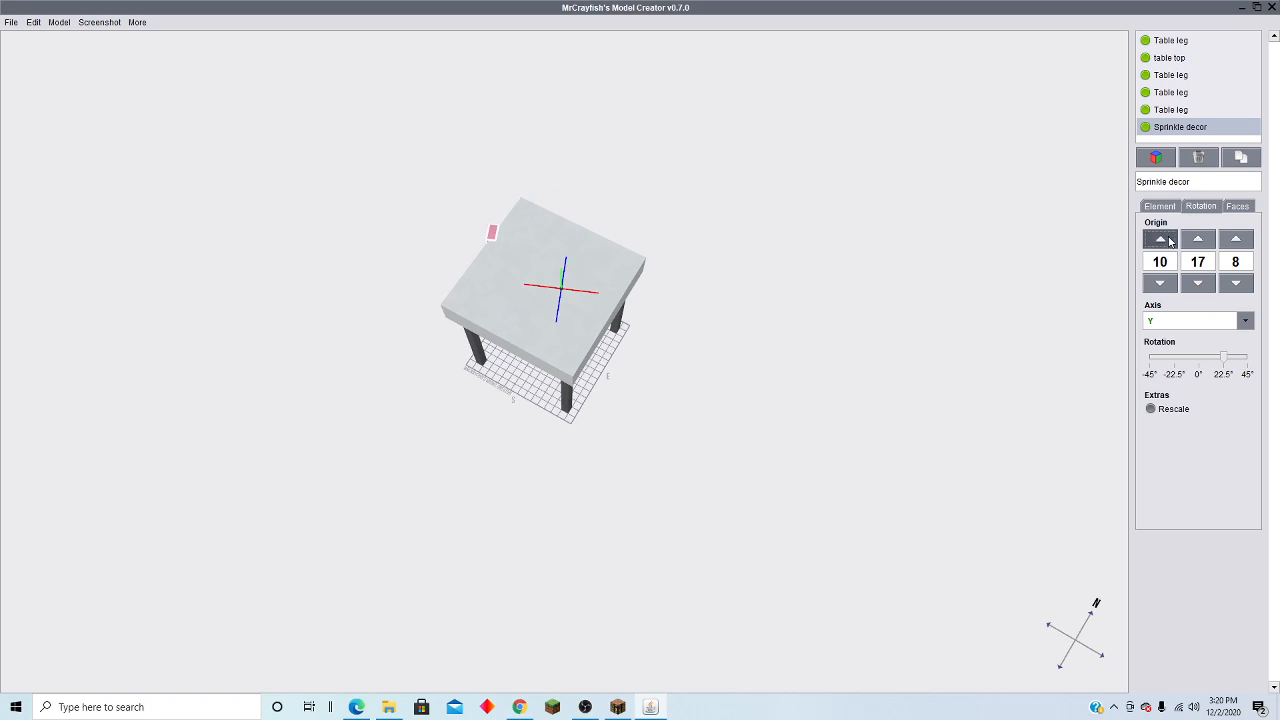
click(1162, 239)
click(1157, 285)
click(1157, 285)
click(1157, 285)
click(1157, 285)
click(1157, 285)
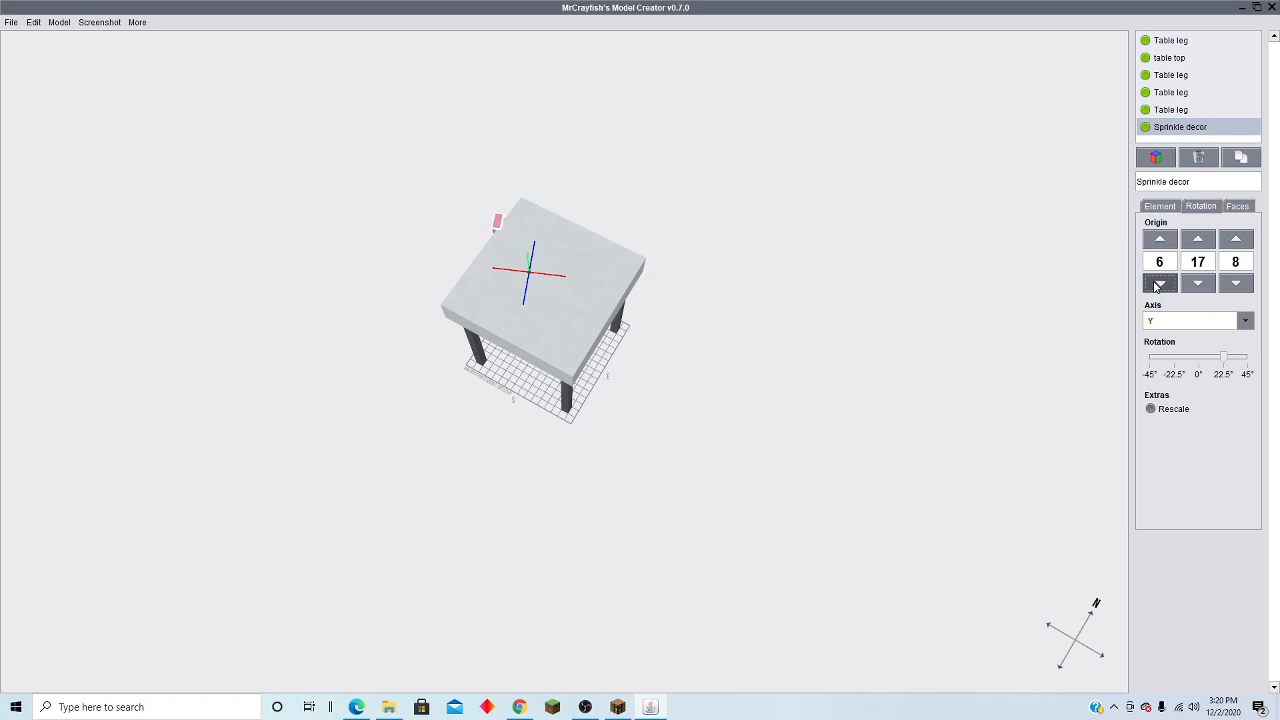
click(1157, 285)
click(1157, 285)
click(1158, 283)
click(1158, 283)
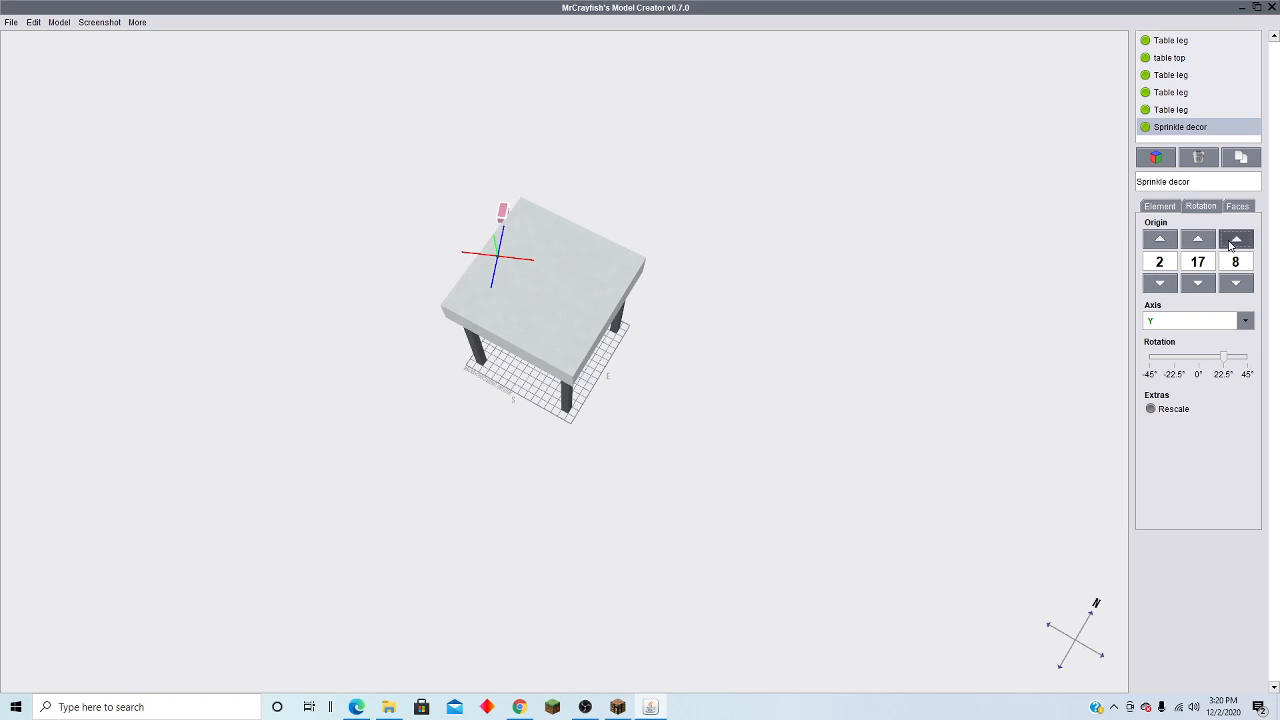
Step: Set the Z coordinate of the Sprinkle decor's rotation origin to 2
click(1234, 240)
click(1234, 240)
click(1235, 284)
click(1235, 284)
click(1235, 284)
click(1235, 284)
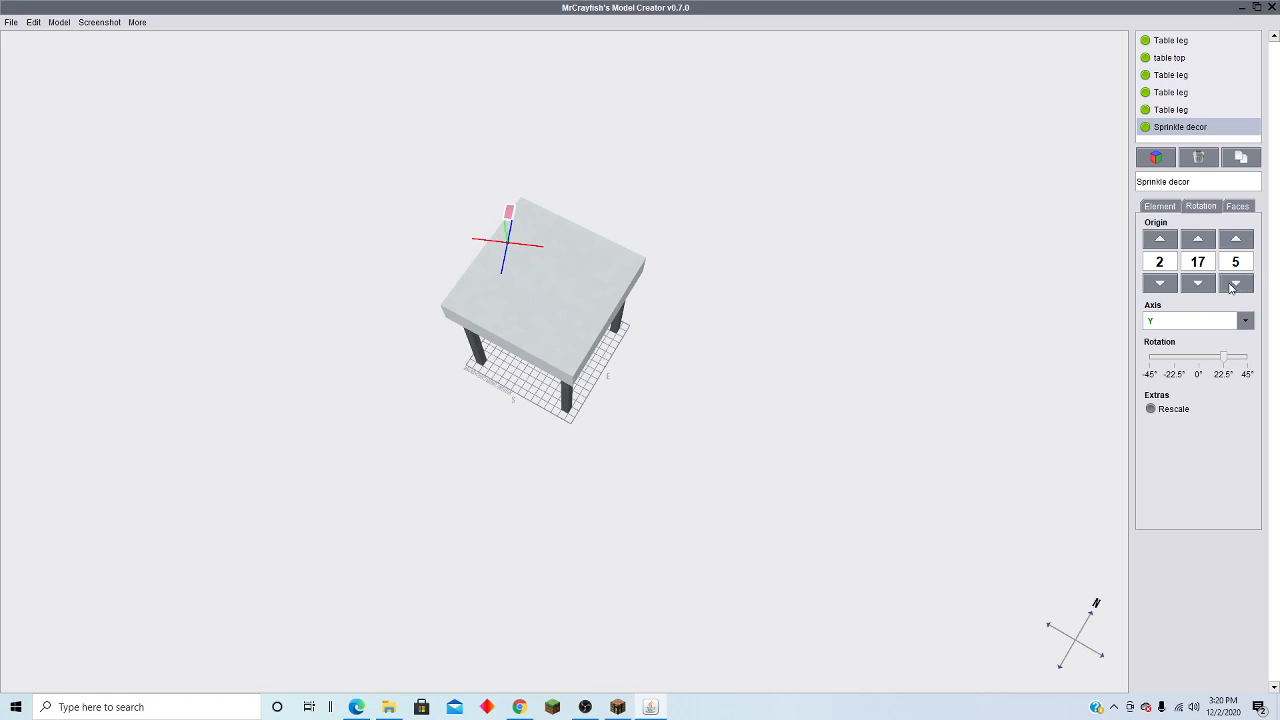
click(1235, 284)
click(1235, 284)
click(1235, 284)
click(1235, 284)
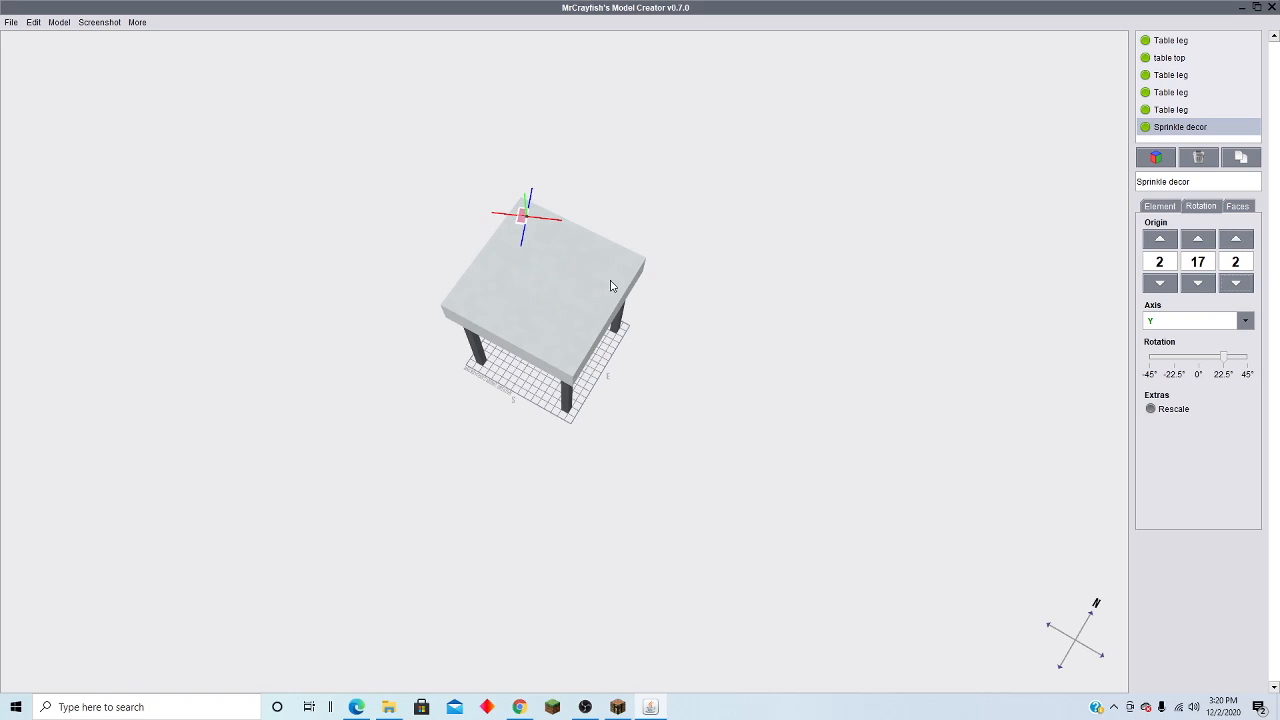
Step: Duplicate the Sprinkle decor and set the copy's position to X 9 and Z 5
drag(570, 277, 655, 259)
drag(566, 300, 607, 307)
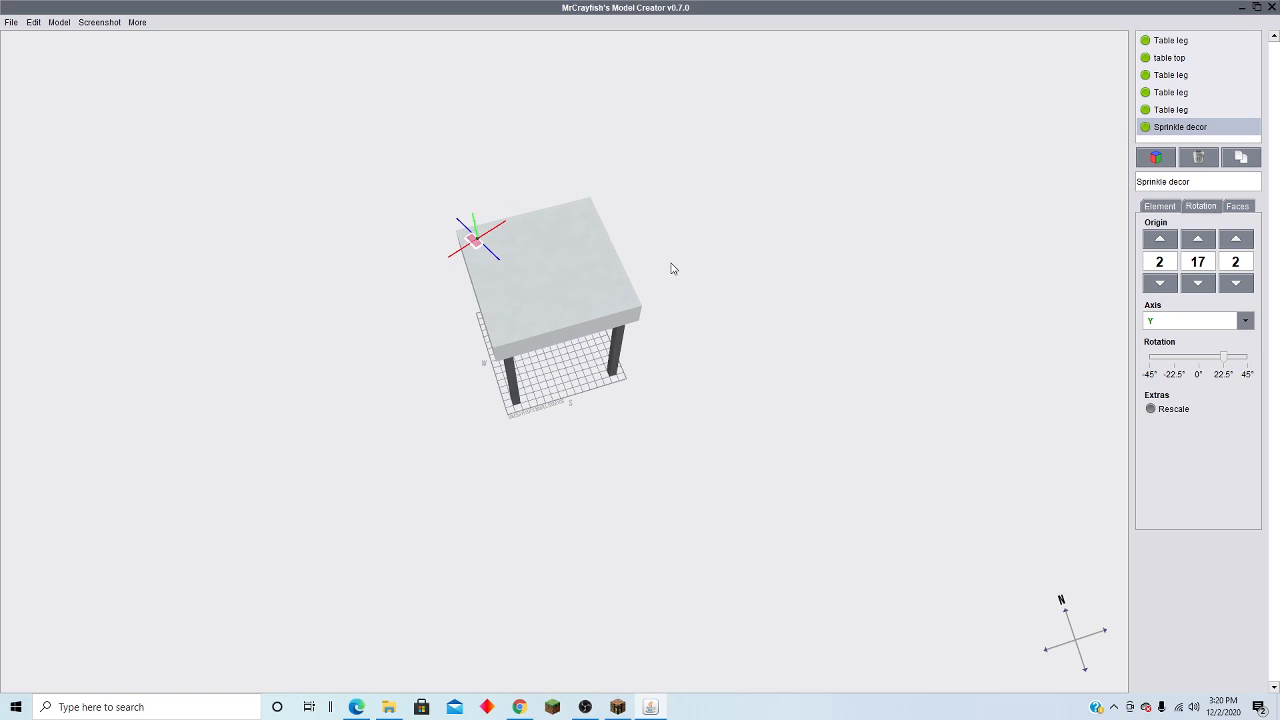
click(1240, 158)
drag(1100, 230, 912, 267)
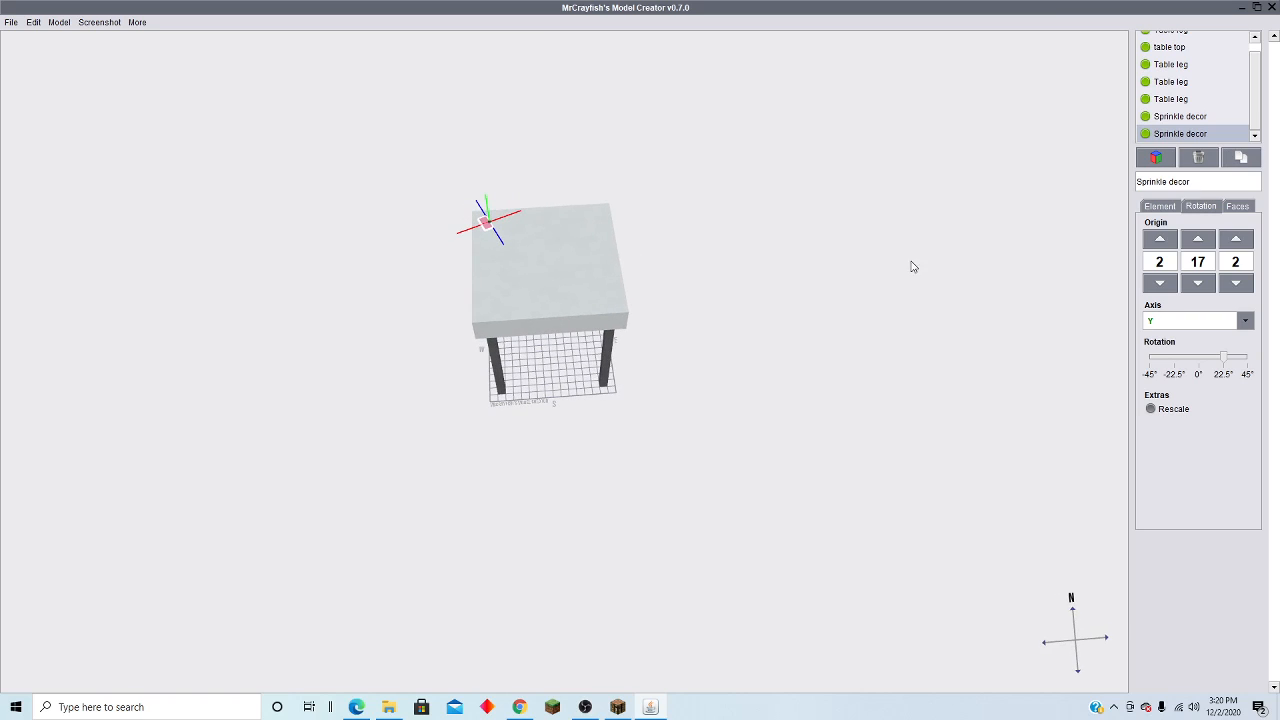
click(1146, 208)
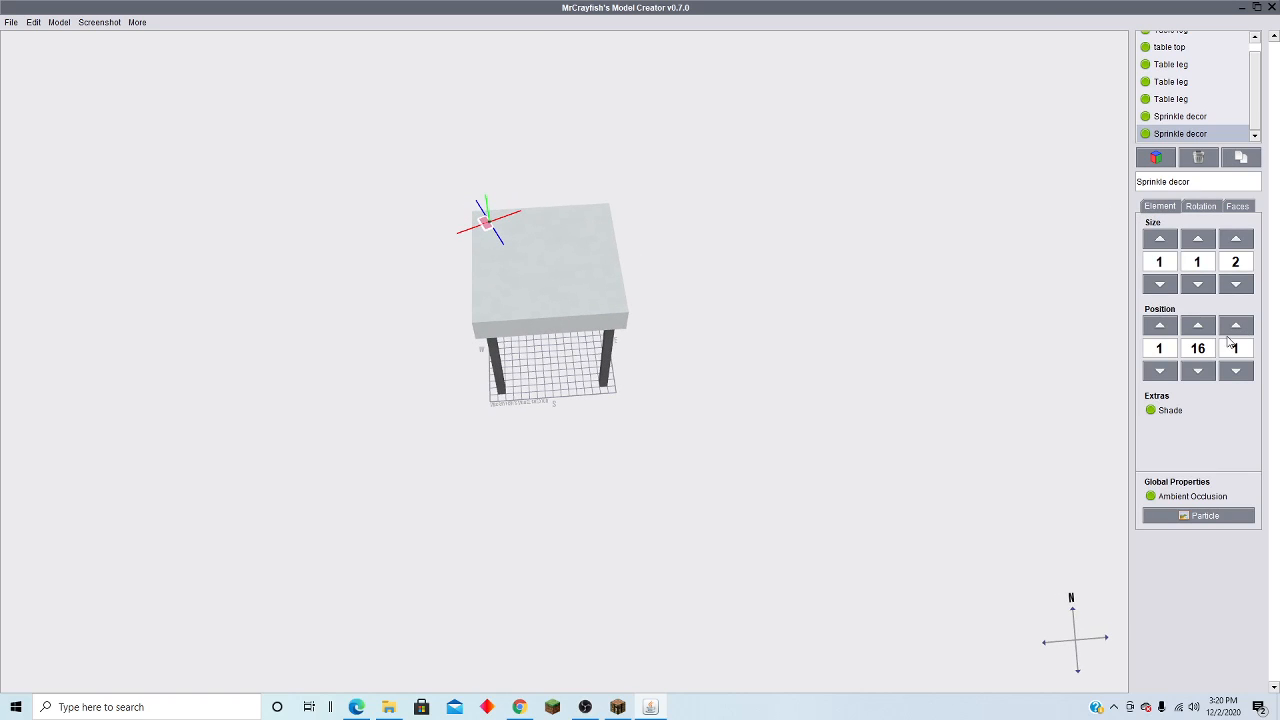
click(1173, 328)
click(1173, 328)
click(1236, 325)
click(1236, 325)
click(1236, 325)
click(1236, 325)
click(1160, 325)
click(1160, 325)
click(1160, 325)
click(1160, 325)
click(1160, 325)
click(1160, 325)
drag(879, 389, 865, 472)
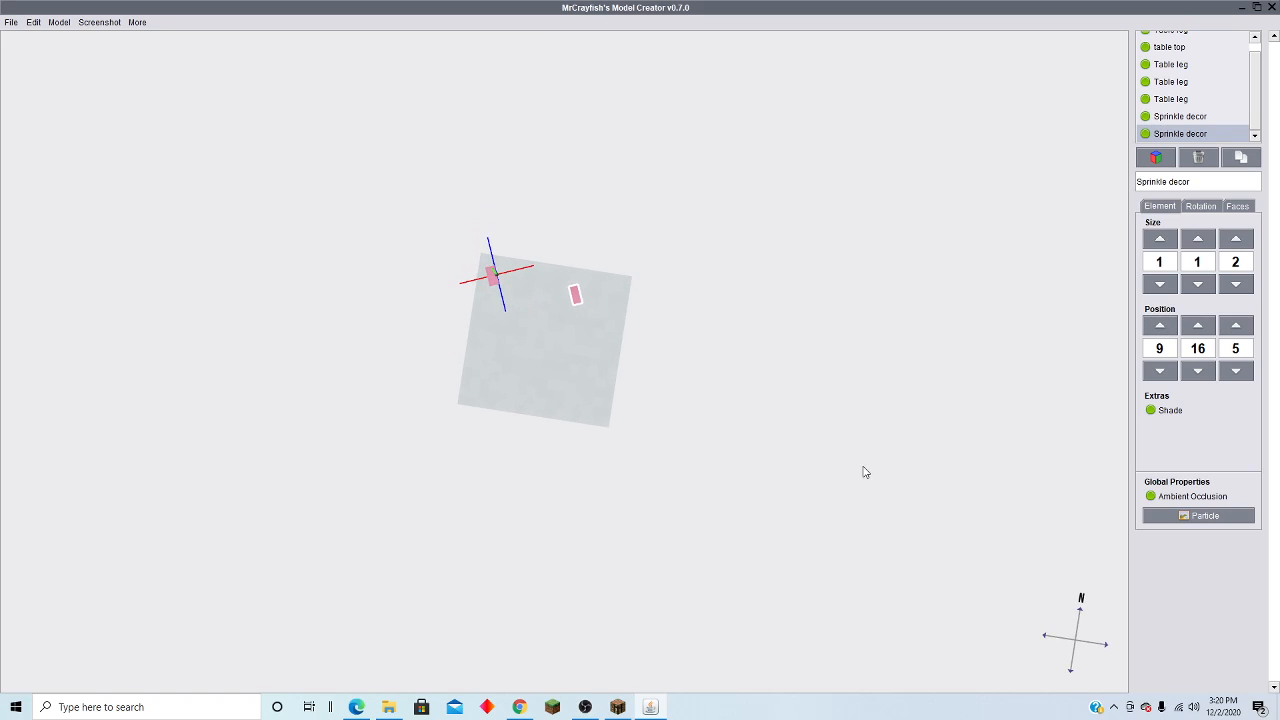
Step: Set the copied Sprinkle decor's rotation to 45° about the Y axis
click(1202, 207)
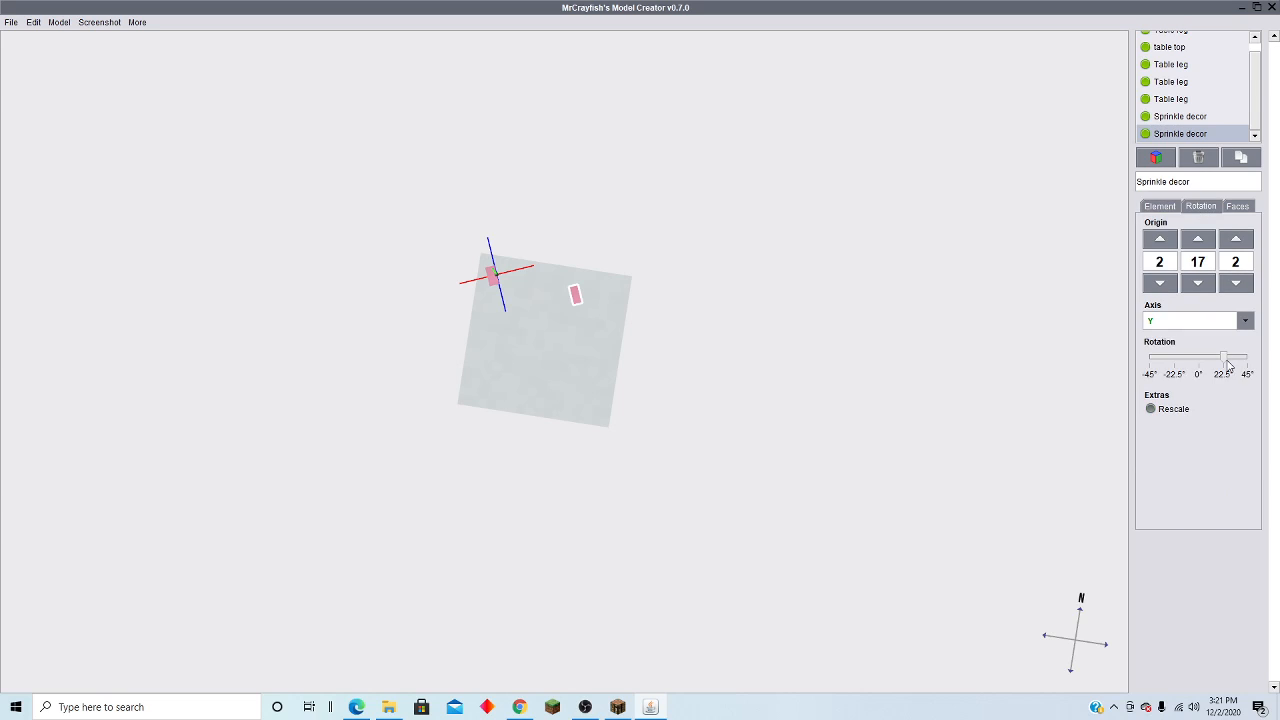
drag(1229, 366, 1247, 362)
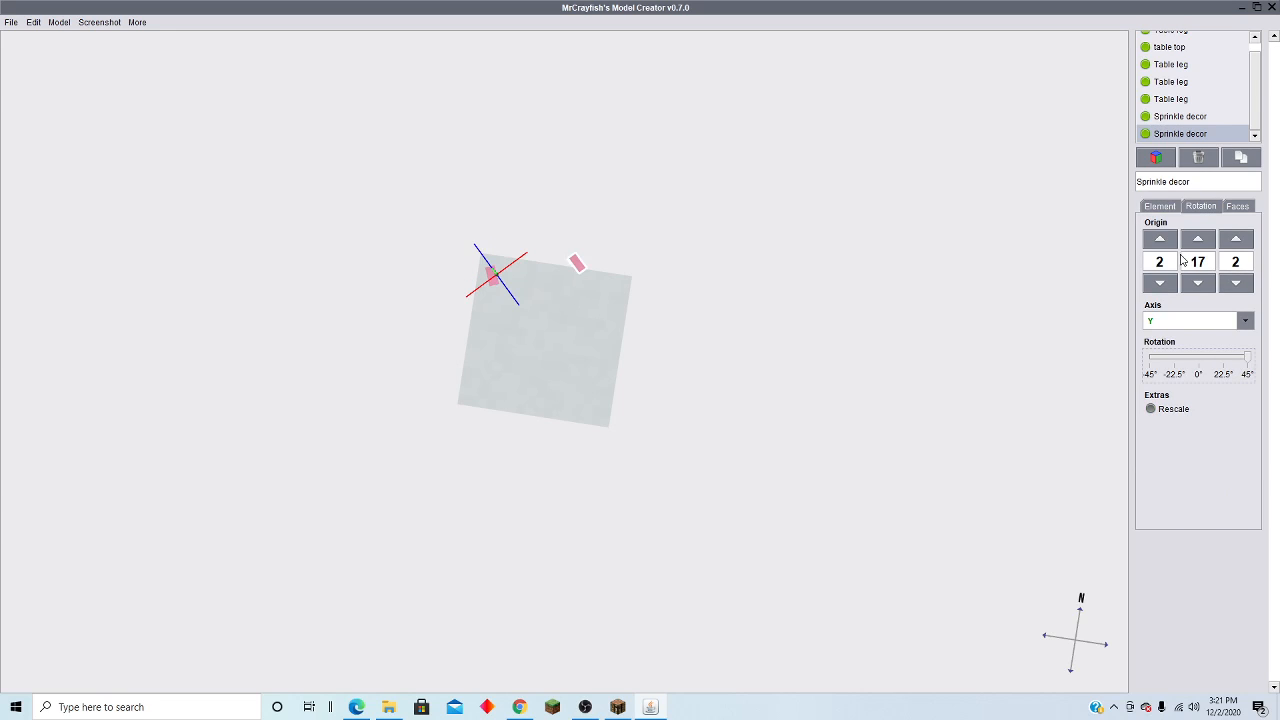
Step: Try Z coordinate 4 for the copied sprinkle's rotation origin and return it to 2
click(1240, 243)
drag(1069, 333, 898, 252)
click(1236, 242)
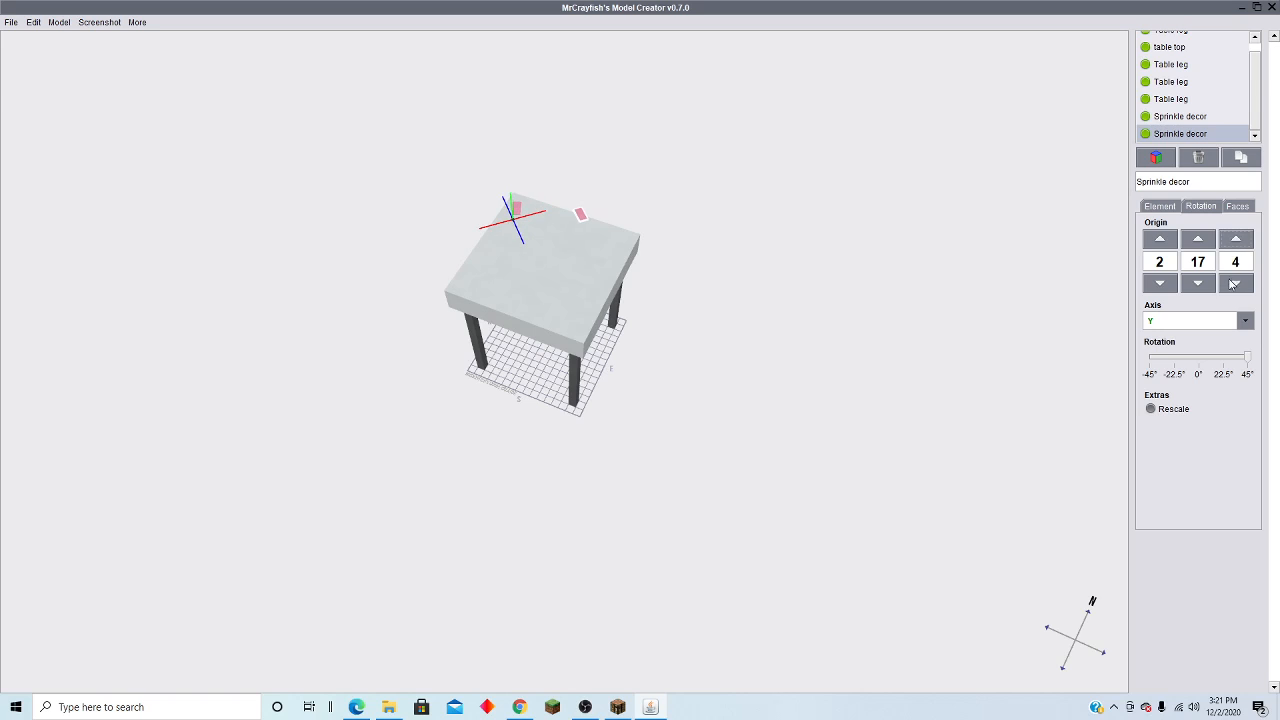
click(1236, 283)
click(1236, 283)
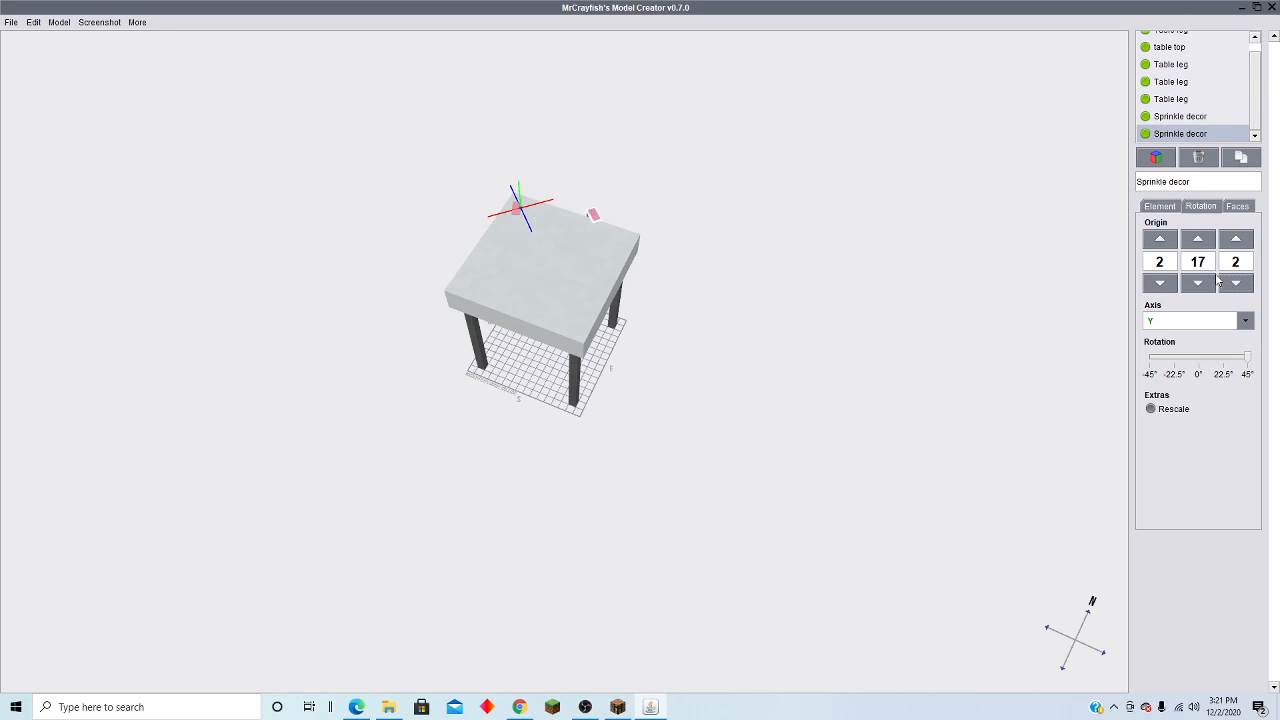
Step: Set the X coordinate of the copied sprinkle's rotation origin to 10
click(1160, 239)
click(1160, 239)
click(1160, 239)
click(1160, 239)
click(1160, 239)
click(1160, 239)
click(1160, 239)
click(1160, 239)
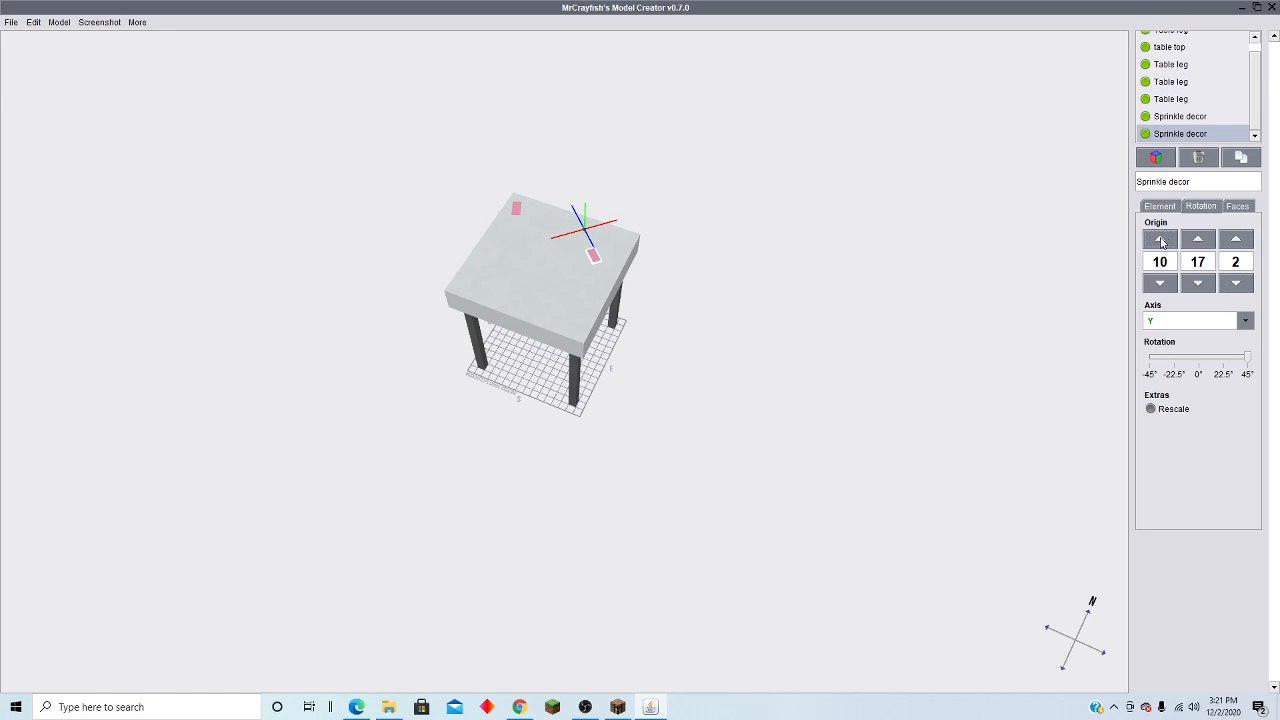
Step: Duplicate the 45° Sprinkle decor and set the new copy's position to X 4 and Z 0
drag(698, 366, 752, 424)
right_drag(750, 418, 765, 390)
click(1250, 158)
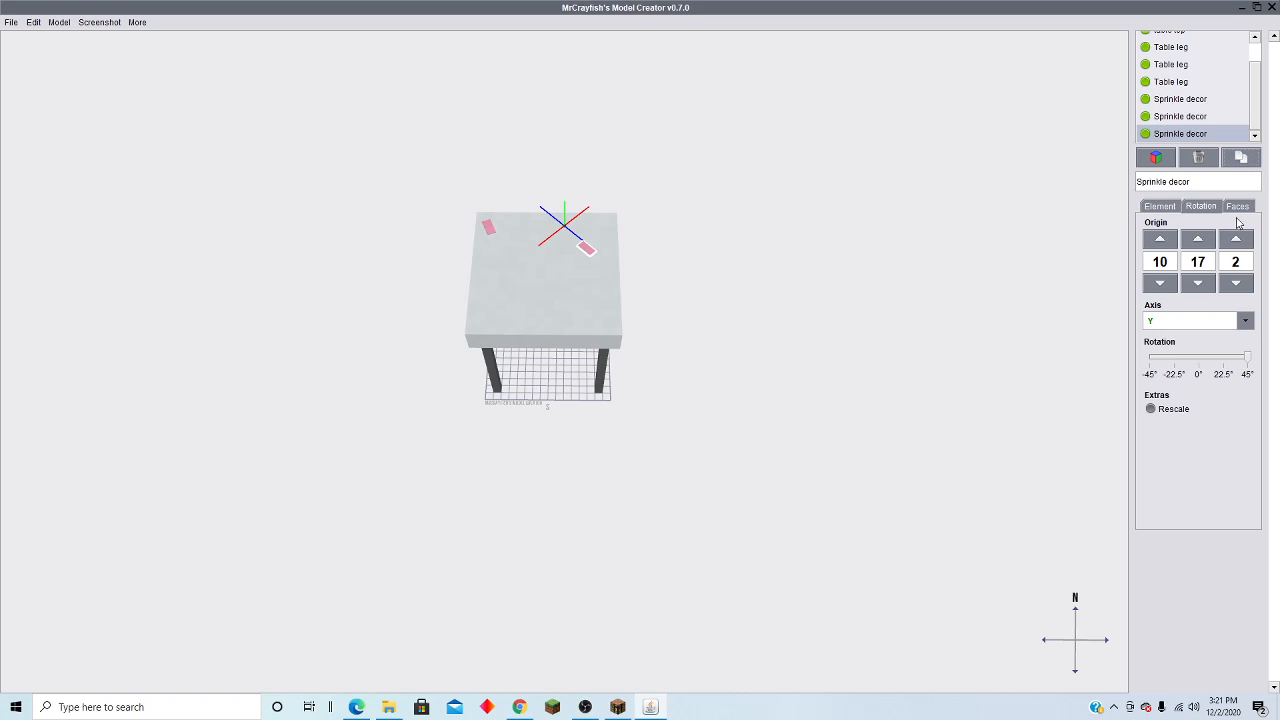
click(1158, 205)
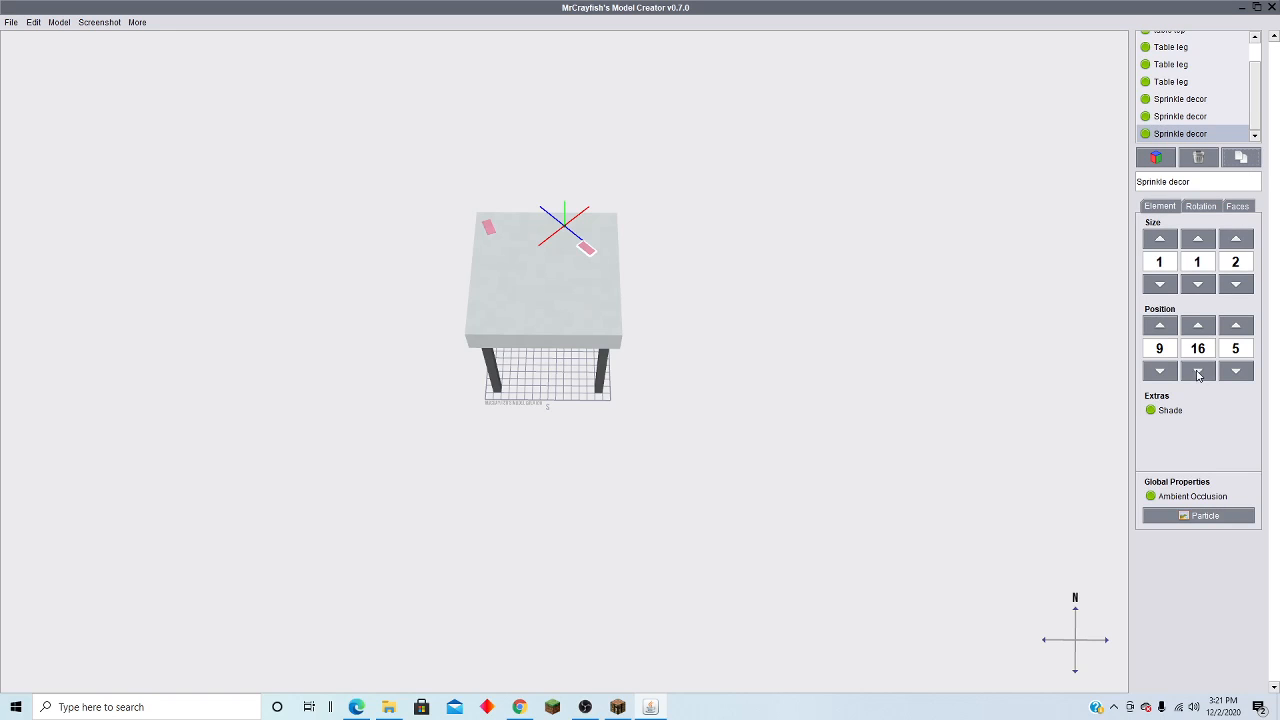
click(1160, 371)
click(1160, 371)
click(1160, 371)
click(1160, 371)
click(1160, 371)
click(1237, 371)
click(1237, 371)
click(1237, 371)
click(1238, 371)
click(1238, 371)
Step: Duplicate the latest Sprinkle decor and set the fourth sprinkle's X position to -1
click(1238, 160)
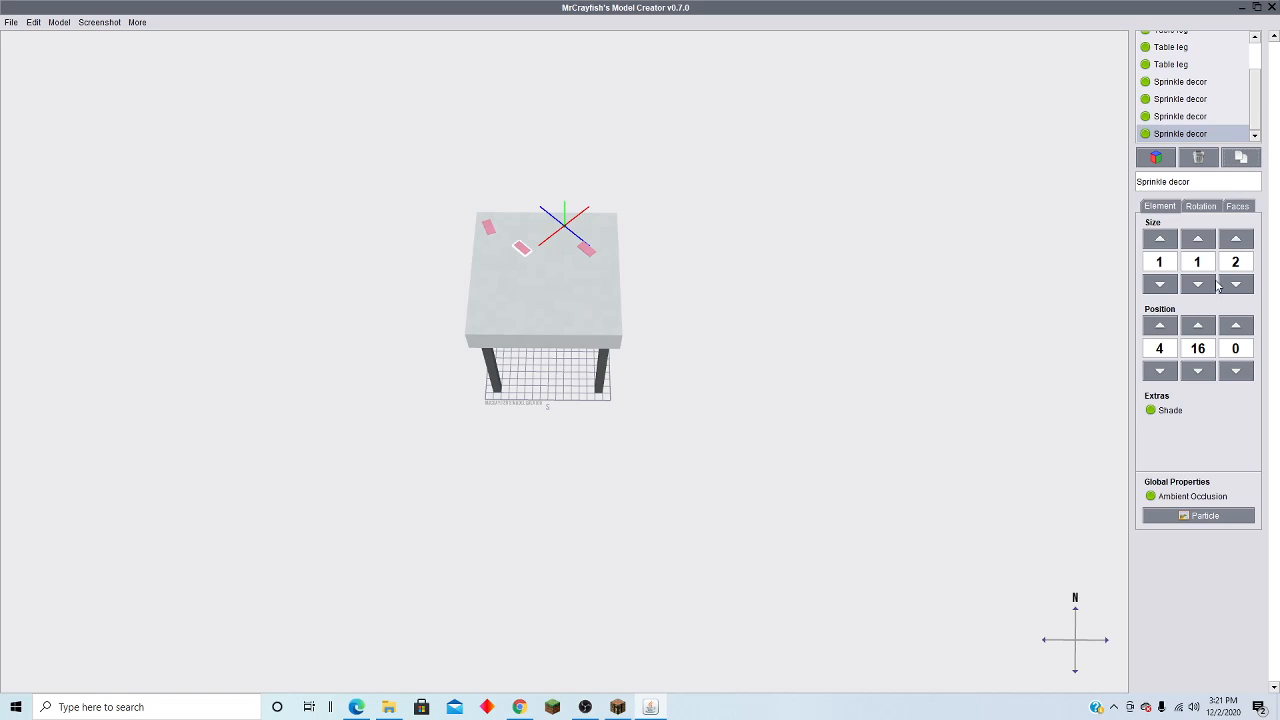
click(1160, 326)
click(1160, 326)
click(1160, 326)
click(1160, 371)
click(1160, 371)
click(1160, 371)
click(1160, 371)
click(1160, 371)
click(1160, 371)
click(1160, 371)
click(1160, 371)
Step: Set the fourth sprinkle's Z position to 8
click(1236, 328)
click(1236, 328)
click(1236, 328)
click(1236, 328)
click(1236, 328)
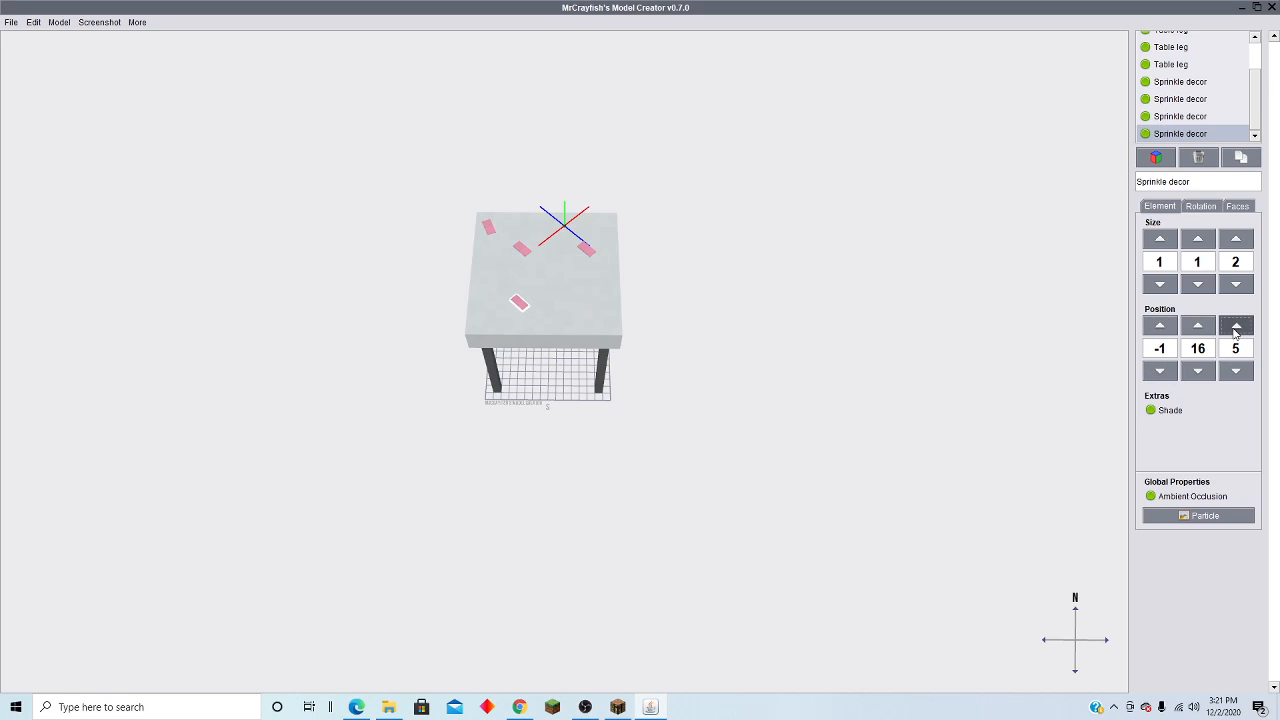
click(1236, 328)
click(1236, 328)
click(1236, 328)
Step: Duplicate the fourth sprinkle and set the X coordinate of the new copy's rotation origin to 0
drag(949, 393, 817, 401)
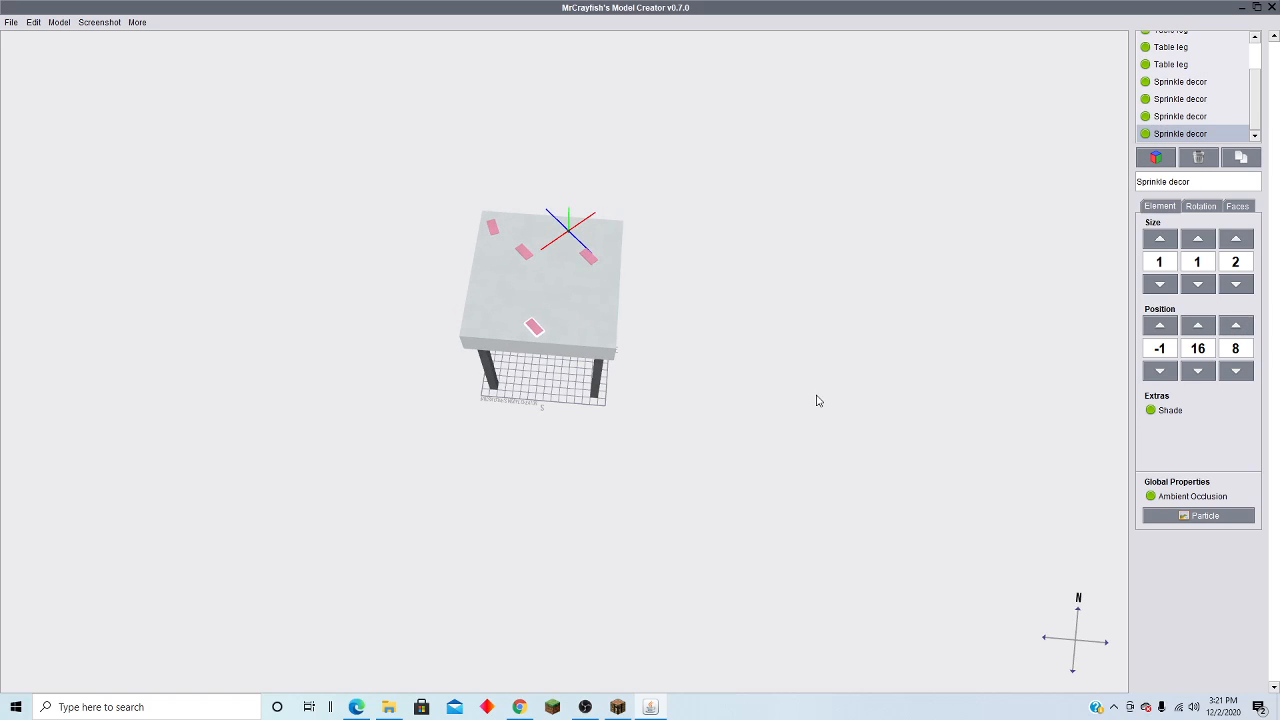
click(1240, 158)
drag(994, 303, 1187, 226)
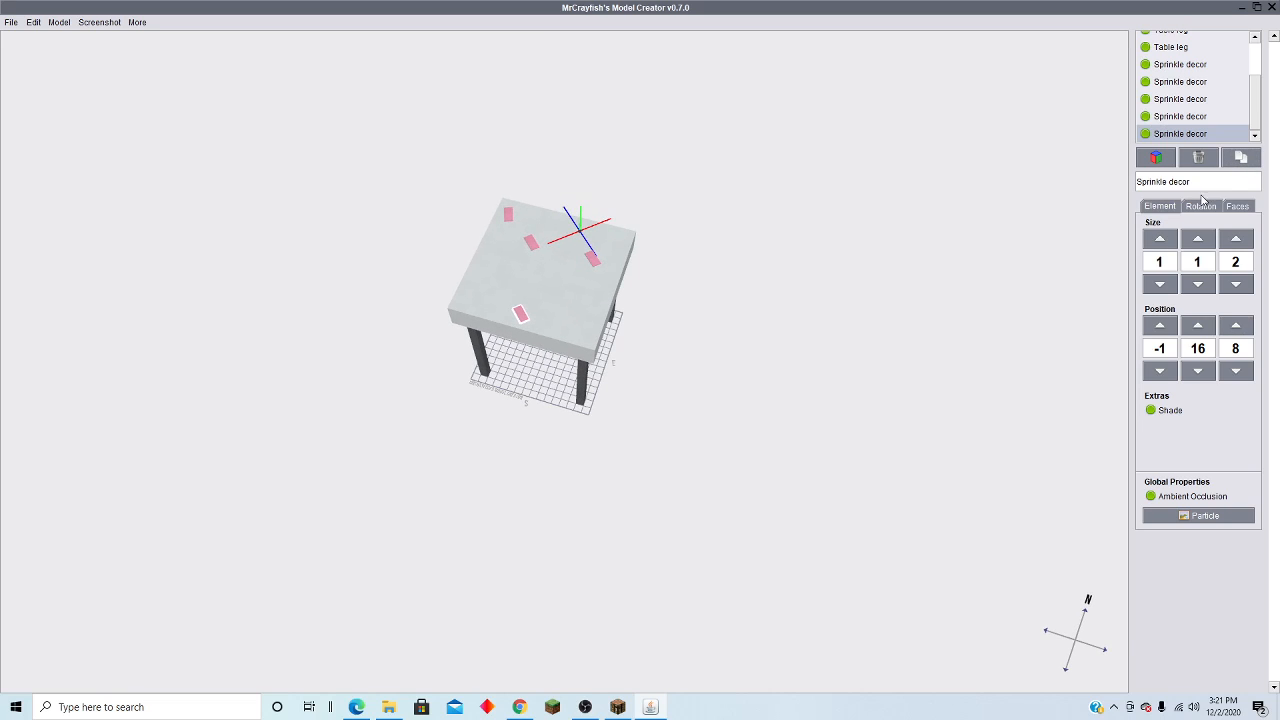
click(1203, 206)
click(1160, 284)
click(1160, 284)
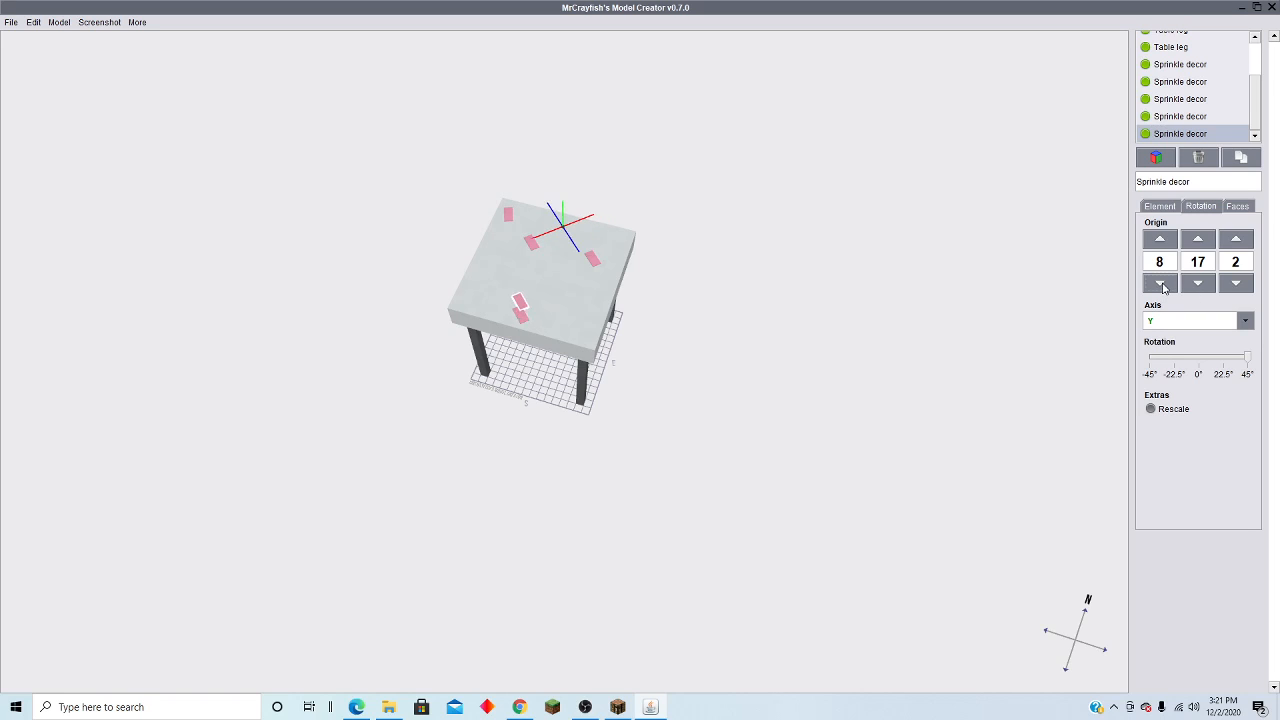
click(1160, 284)
click(1160, 284)
click(1160, 284)
click(1160, 284)
click(1160, 284)
click(1160, 284)
click(1160, 284)
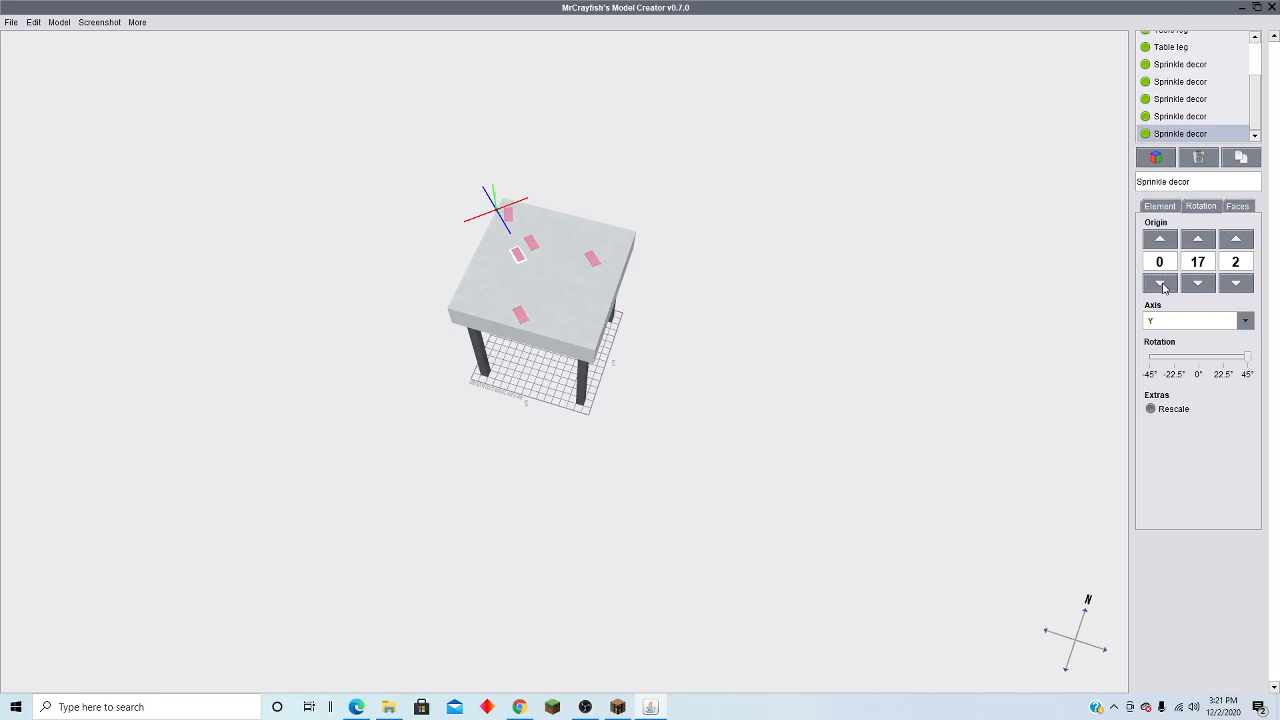
Step: Try Z coordinate 7 for the fifth sprinkle's rotation origin
click(1234, 283)
click(1235, 283)
click(1238, 244)
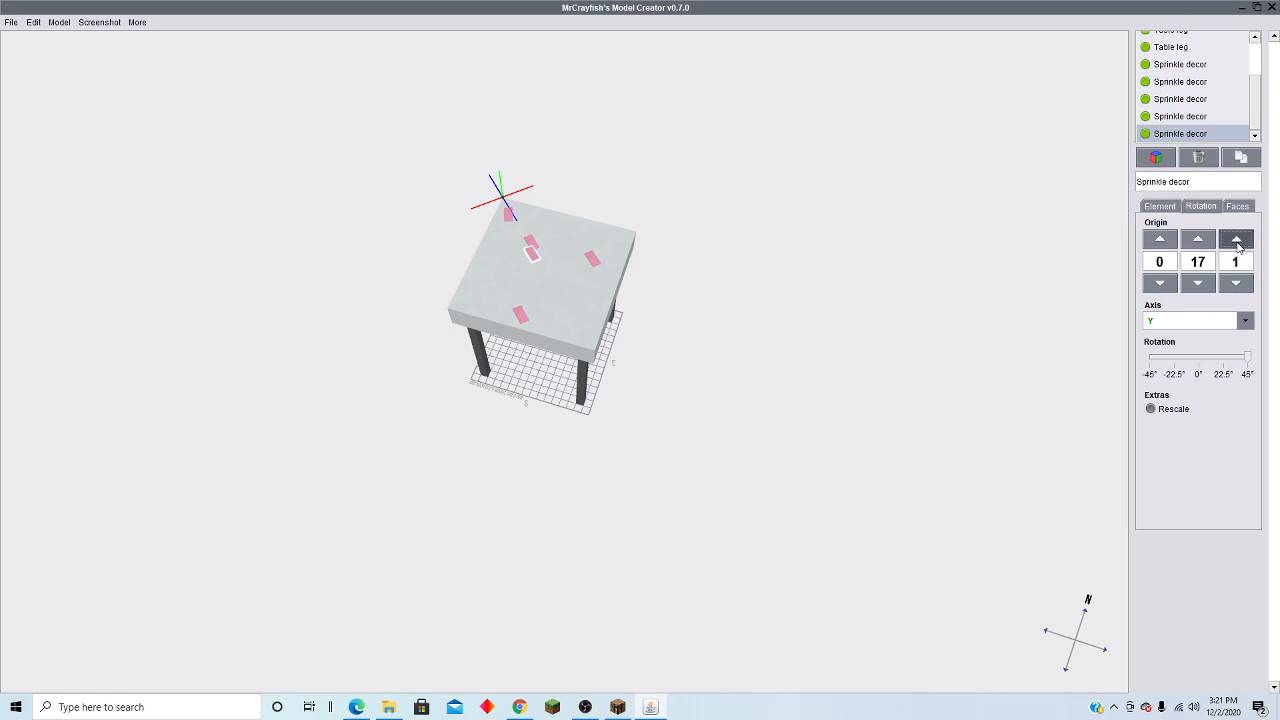
click(1239, 245)
click(1239, 245)
click(1238, 245)
click(1238, 245)
click(1238, 245)
click(1238, 245)
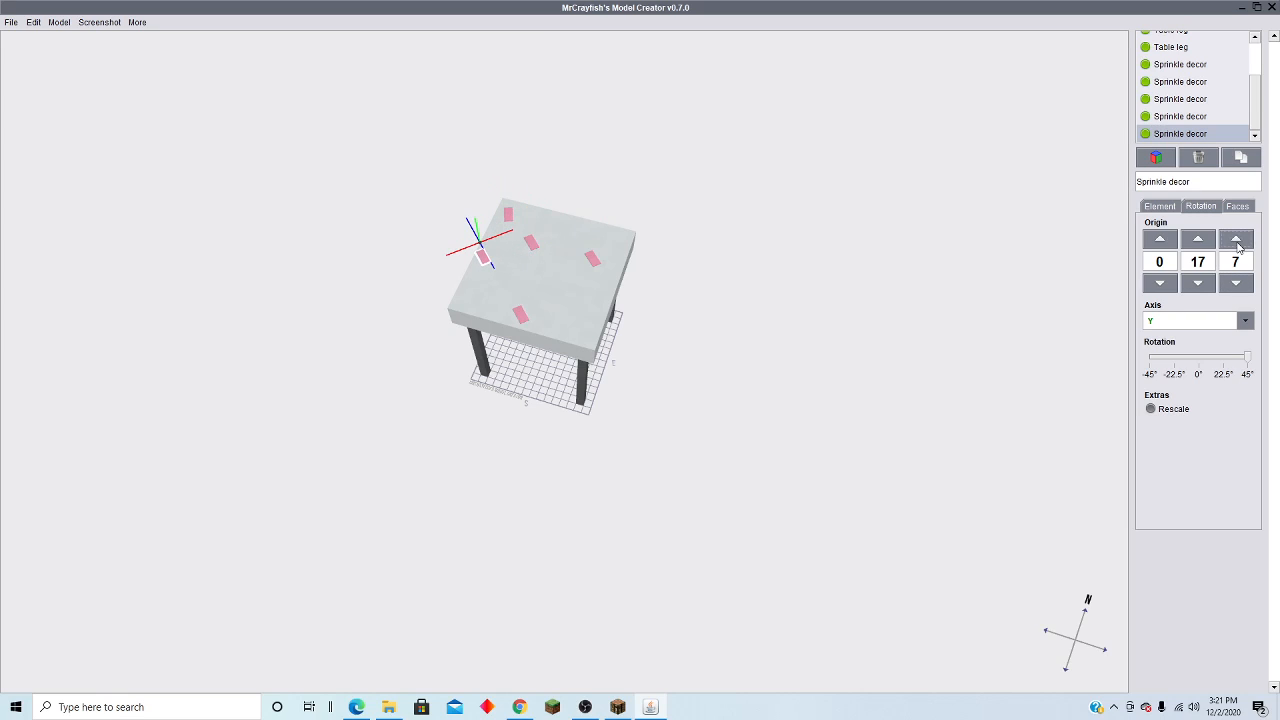
Step: Try X coordinate 2 for the fifth sprinkle's rotation origin and return it to 0
click(1162, 245)
click(1162, 245)
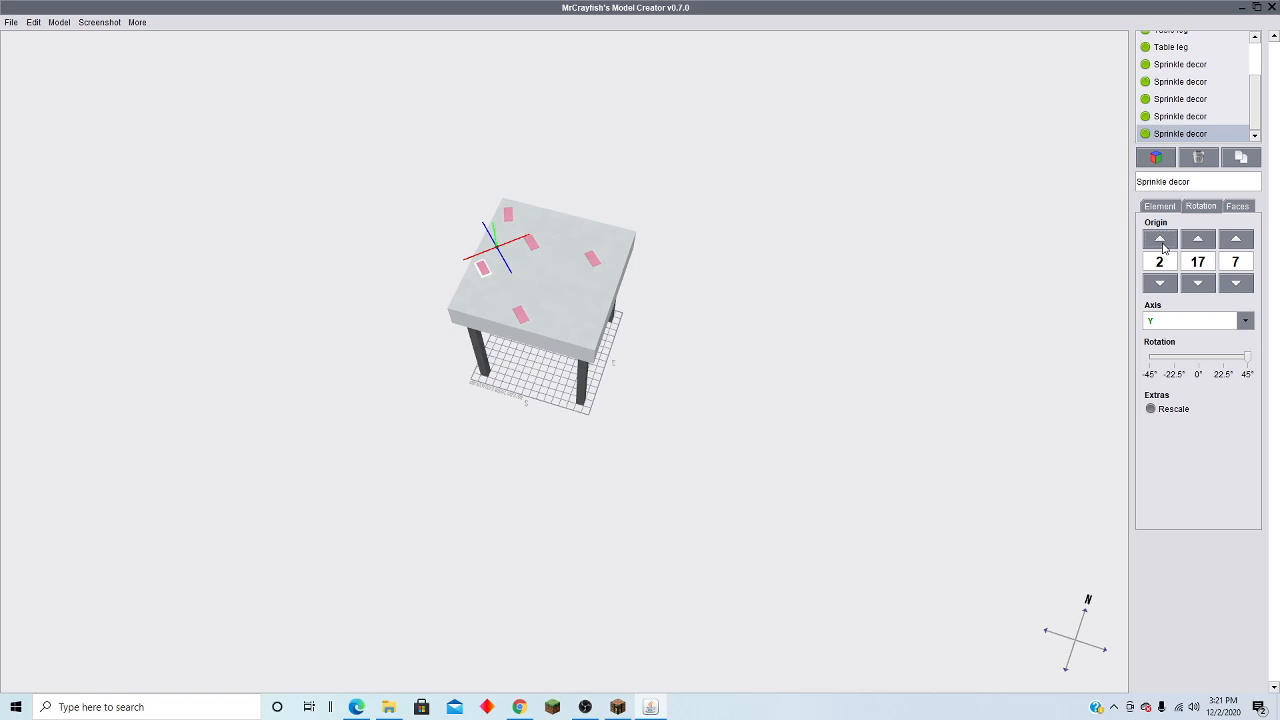
click(1158, 283)
click(1158, 283)
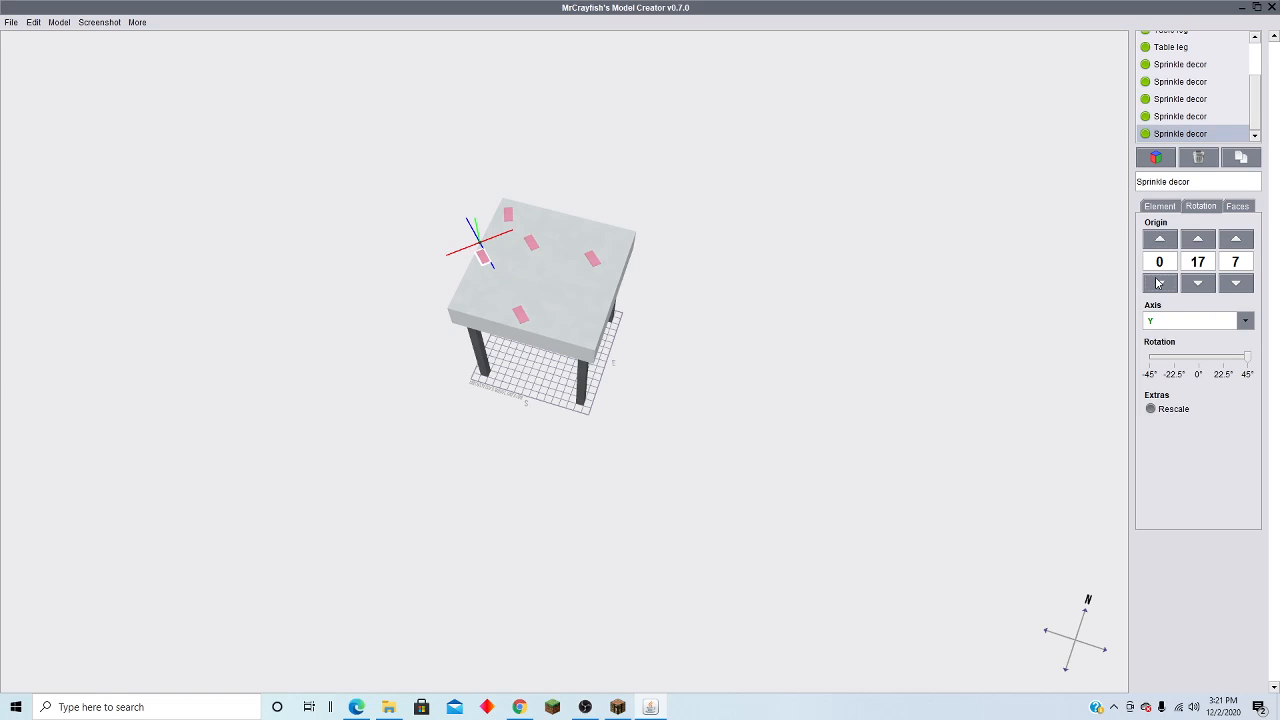
Step: Set the Z coordinate of the fifth sprinkle's rotation origin to 6 and its Y-axis rotation to -22.5°
click(1244, 283)
click(1244, 283)
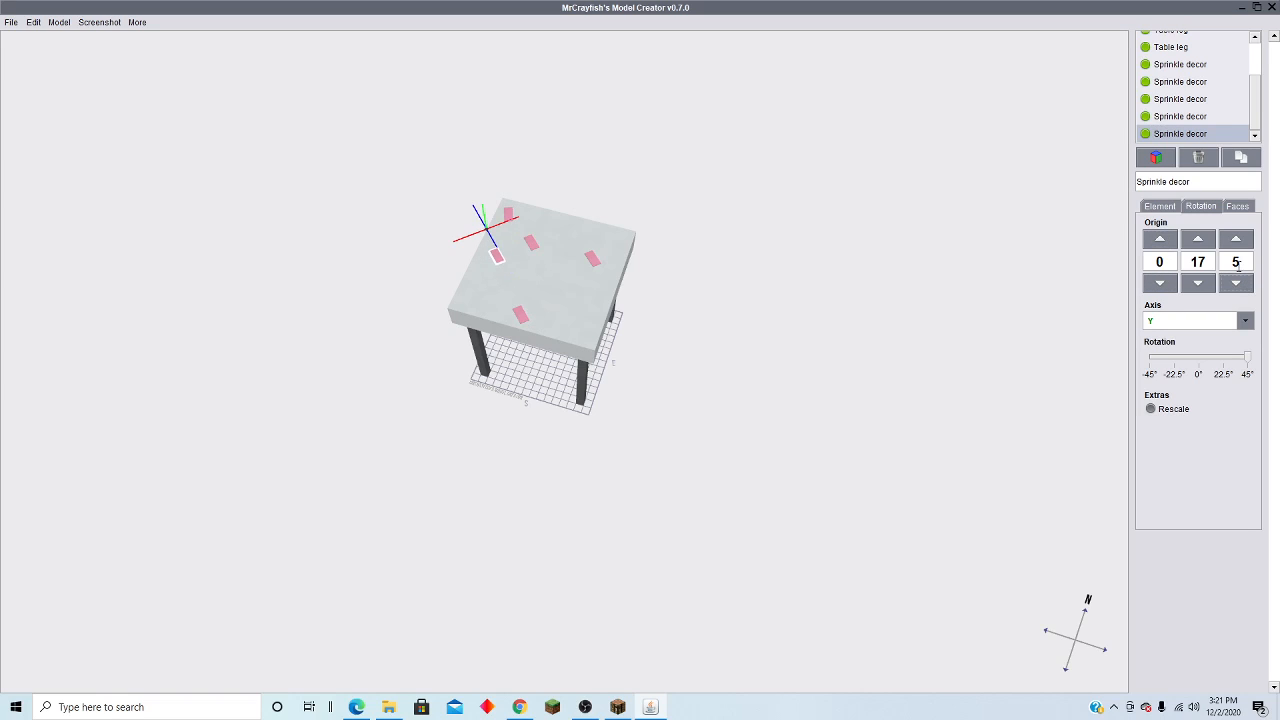
click(1237, 240)
click(1237, 240)
click(1237, 240)
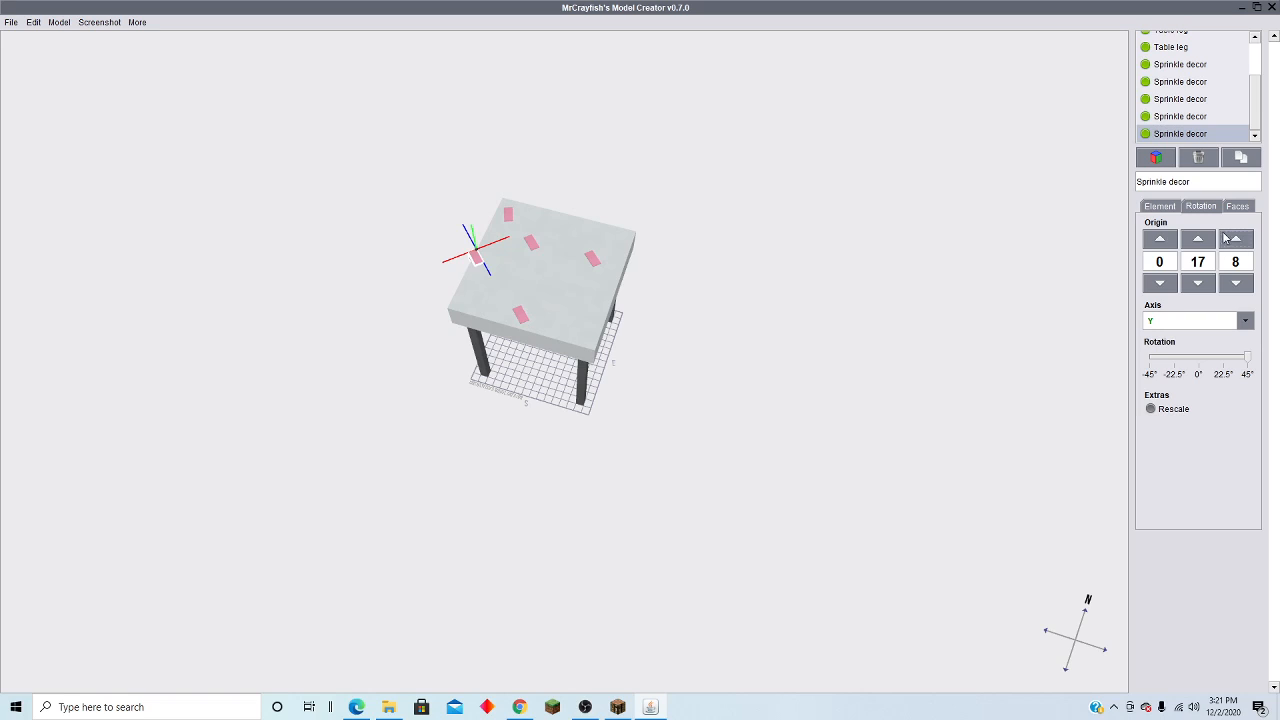
click(1235, 242)
click(1236, 283)
click(1236, 283)
click(1236, 283)
click(1223, 358)
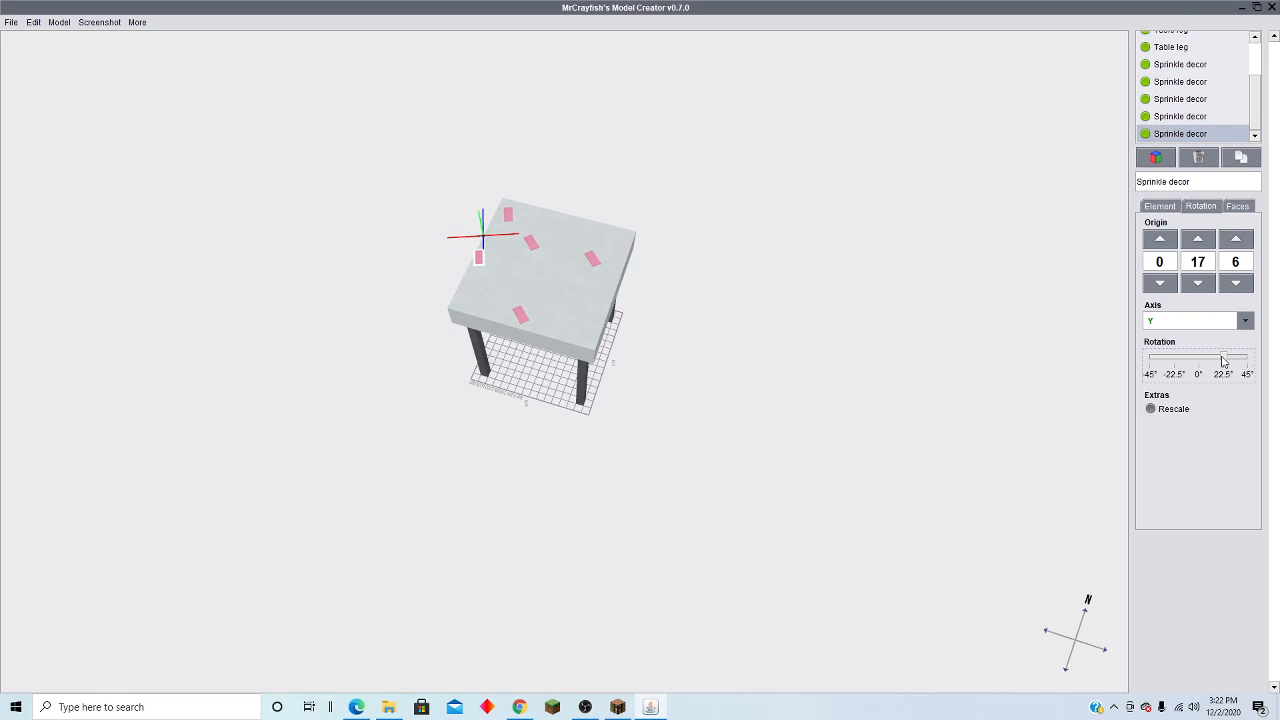
drag(1222, 360, 1176, 362)
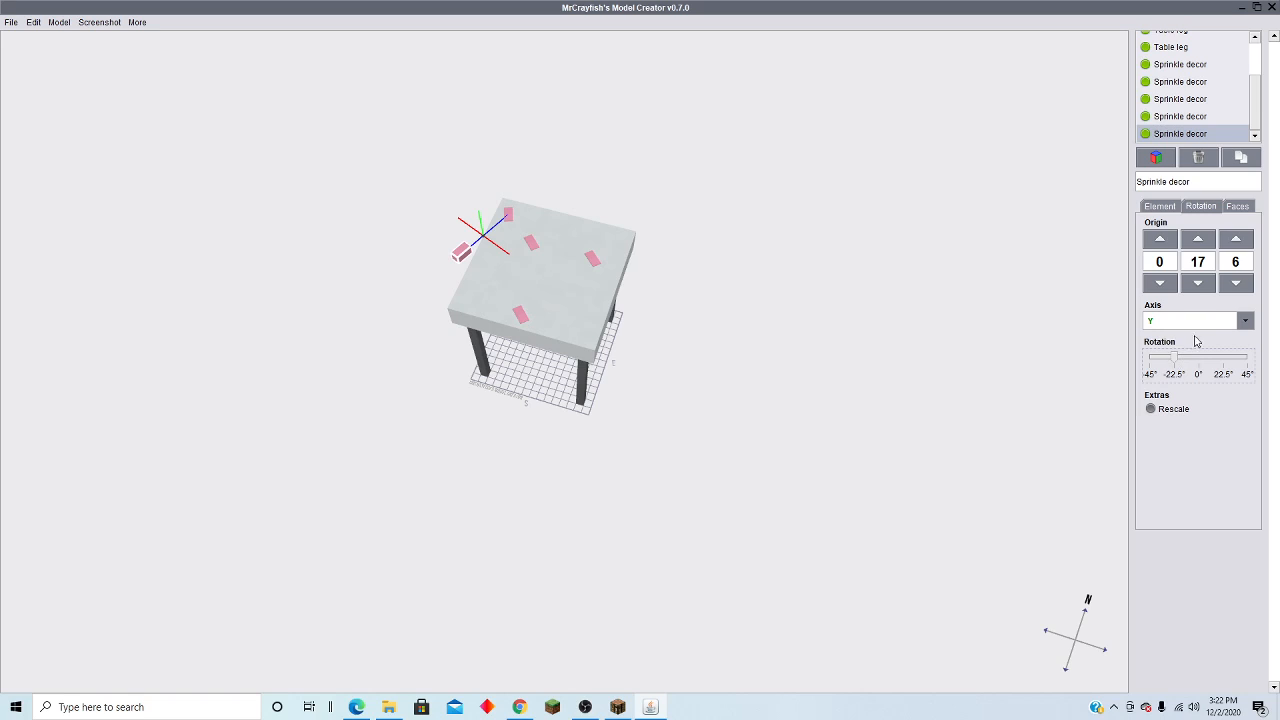
Step: Set the fifth sprinkle's position to X 8 and Z 5
click(1176, 206)
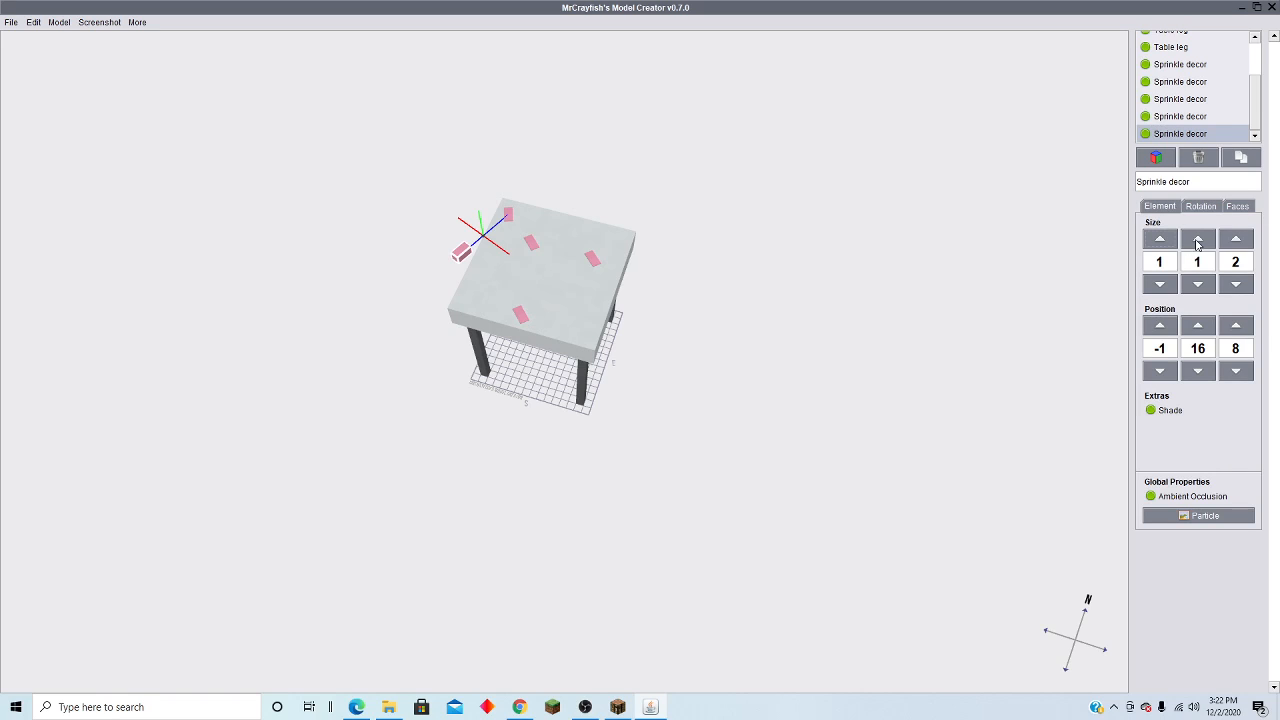
click(1236, 371)
click(1236, 371)
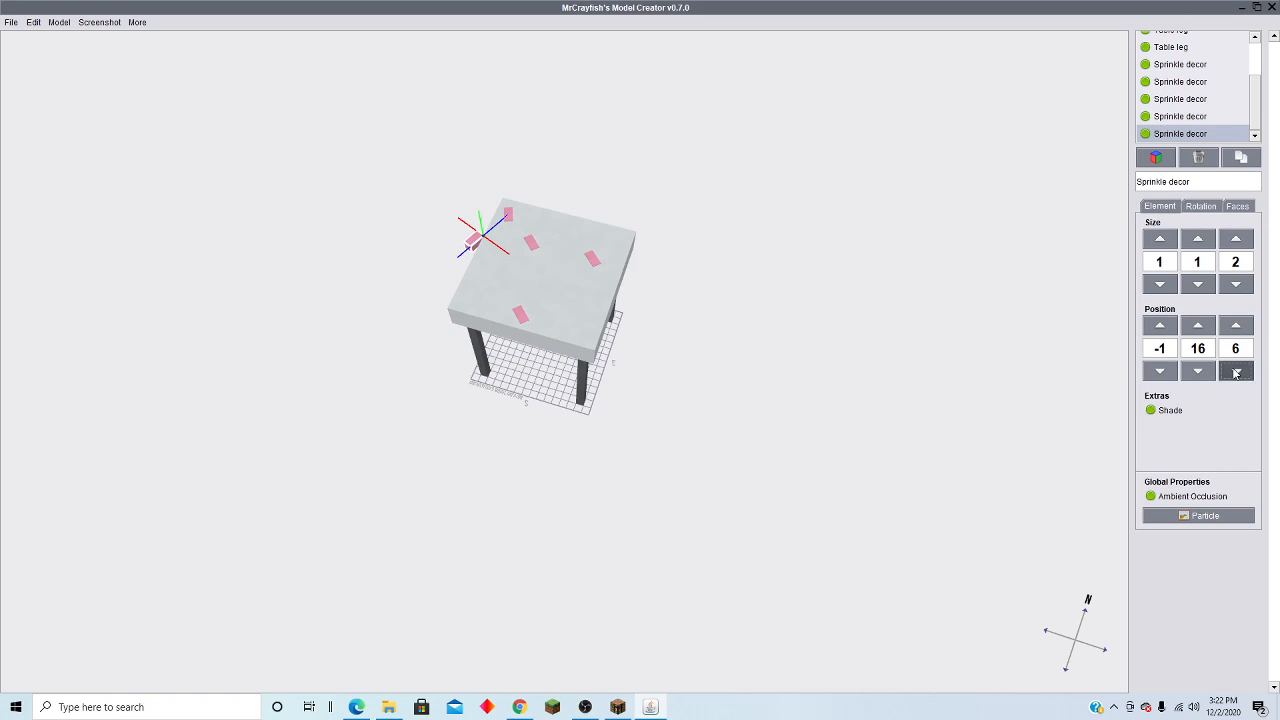
click(1236, 371)
click(1170, 373)
click(1163, 331)
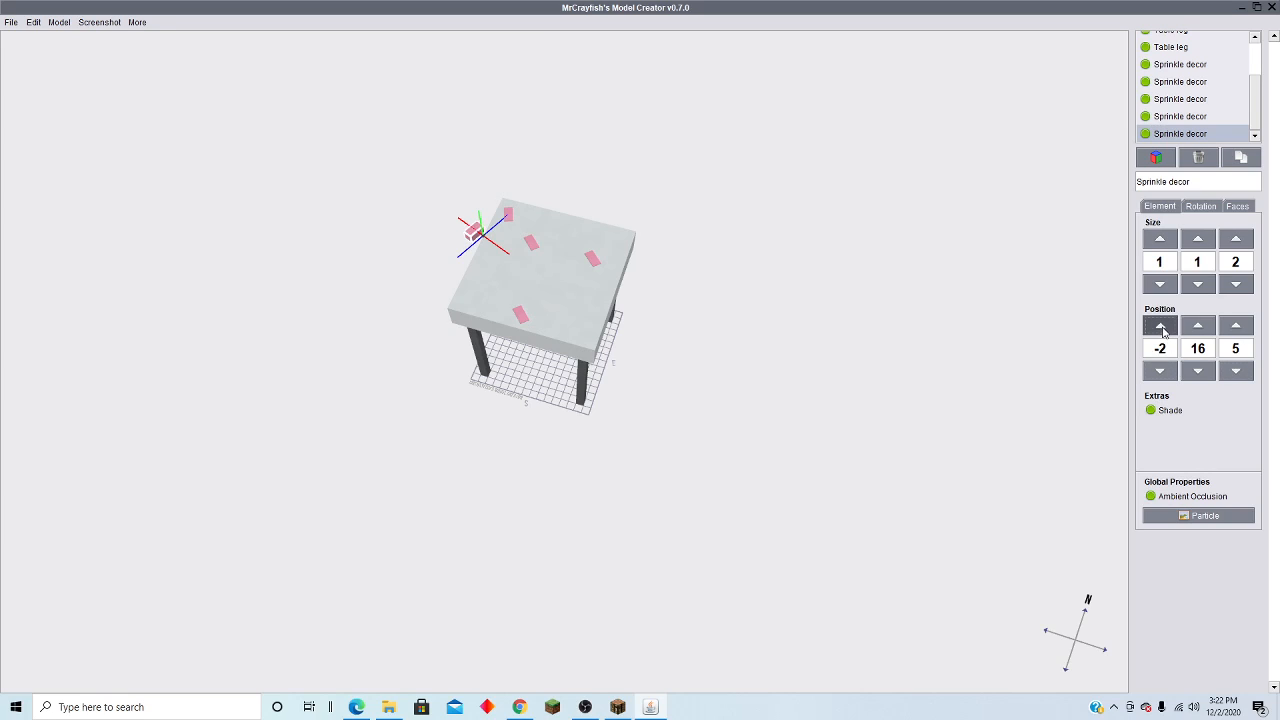
click(1163, 331)
click(1163, 331)
click(1163, 331)
click(1163, 331)
click(1163, 331)
click(1163, 331)
click(1163, 331)
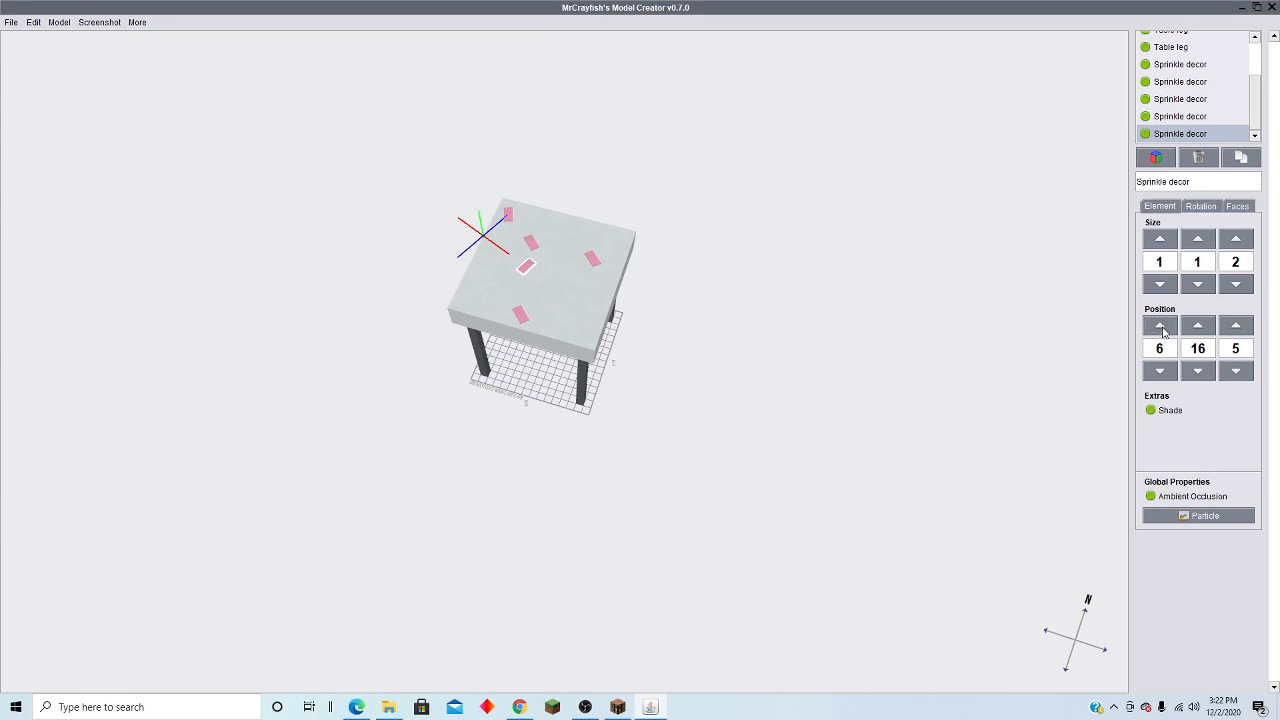
click(1163, 331)
click(1163, 331)
Step: Duplicate the fifth sprinkle and set the copy's position to X 14 and Z 2
click(1237, 160)
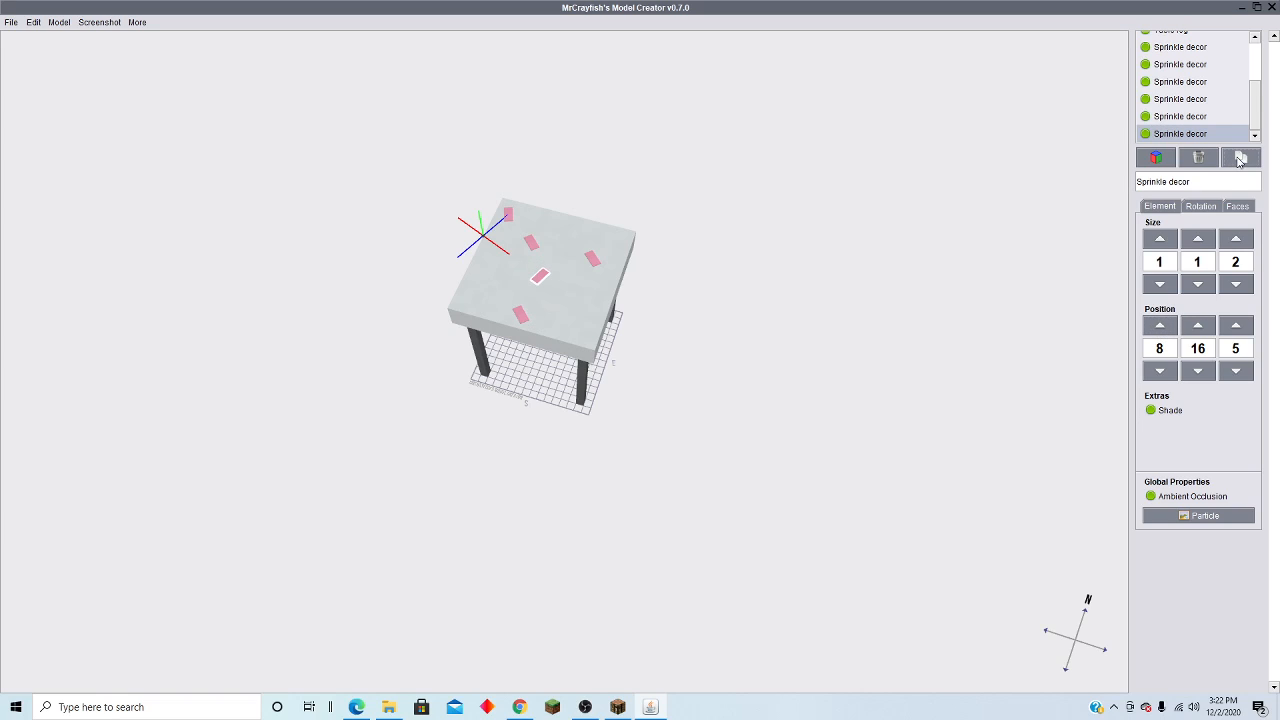
click(1160, 370)
click(1160, 370)
click(1160, 370)
click(1237, 326)
click(1160, 326)
click(1160, 326)
click(1160, 326)
click(1160, 326)
click(1160, 326)
click(1160, 326)
click(1160, 326)
click(1160, 326)
click(1237, 371)
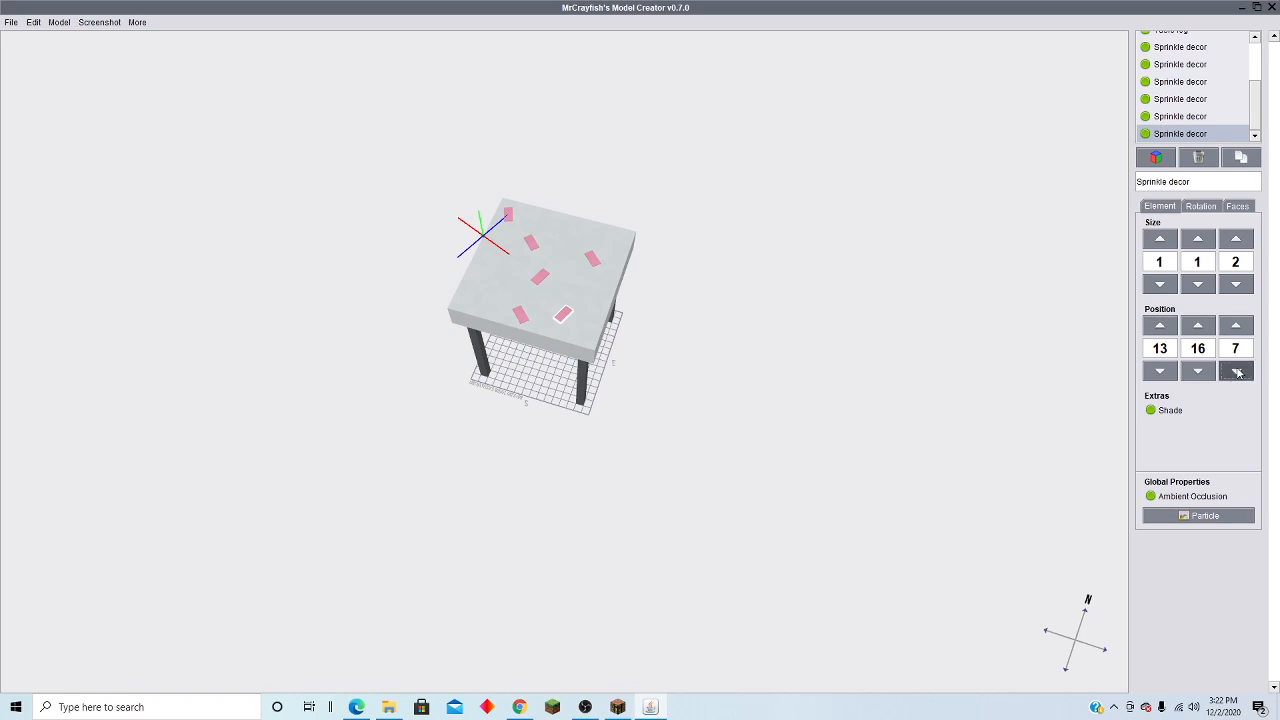
click(1237, 371)
click(1237, 371)
click(1237, 371)
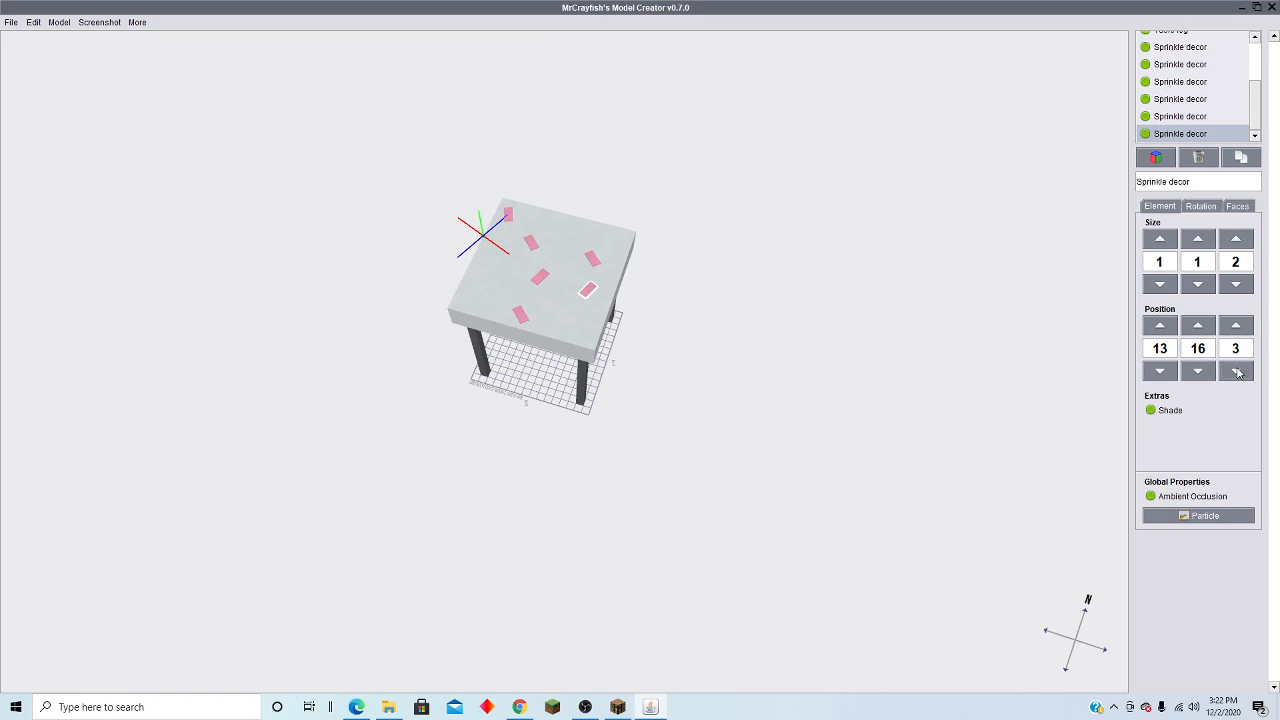
click(1159, 325)
click(1237, 372)
drag(989, 371, 982, 428)
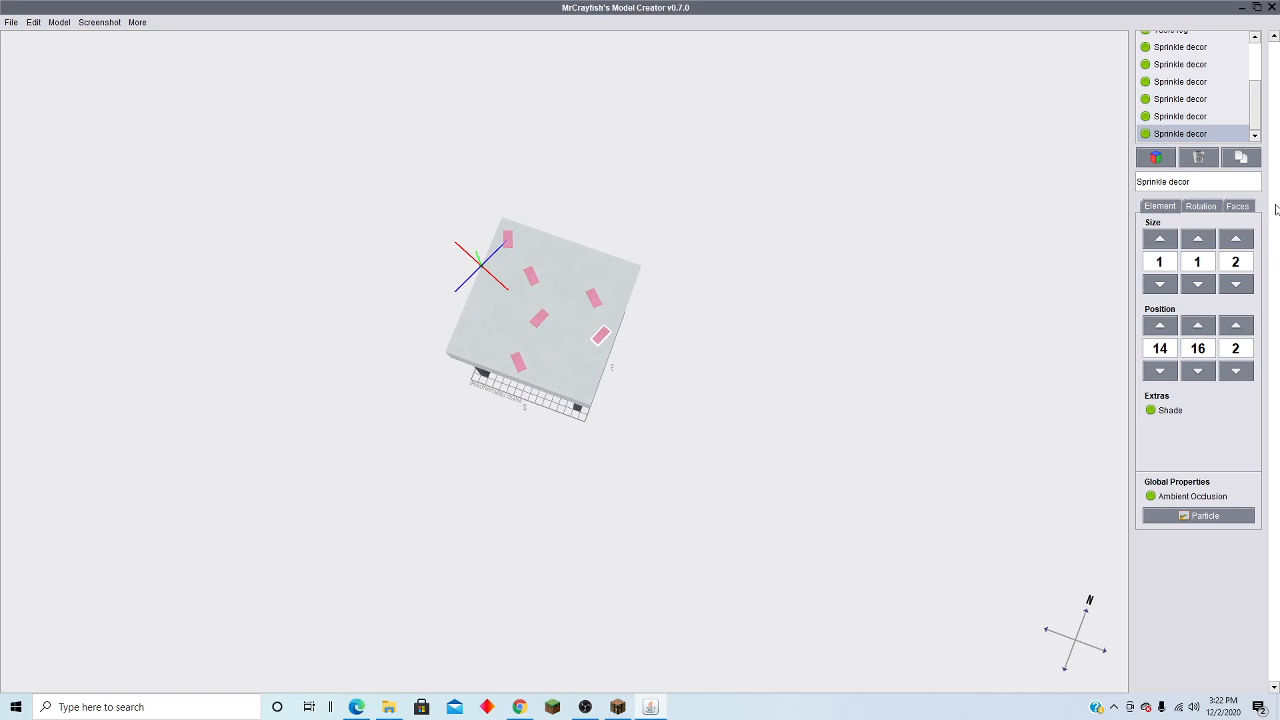
Step: Duplicate the sixth sprinkle and set the copy's position to X 7 and Z -1
drag(1033, 257, 1027, 255)
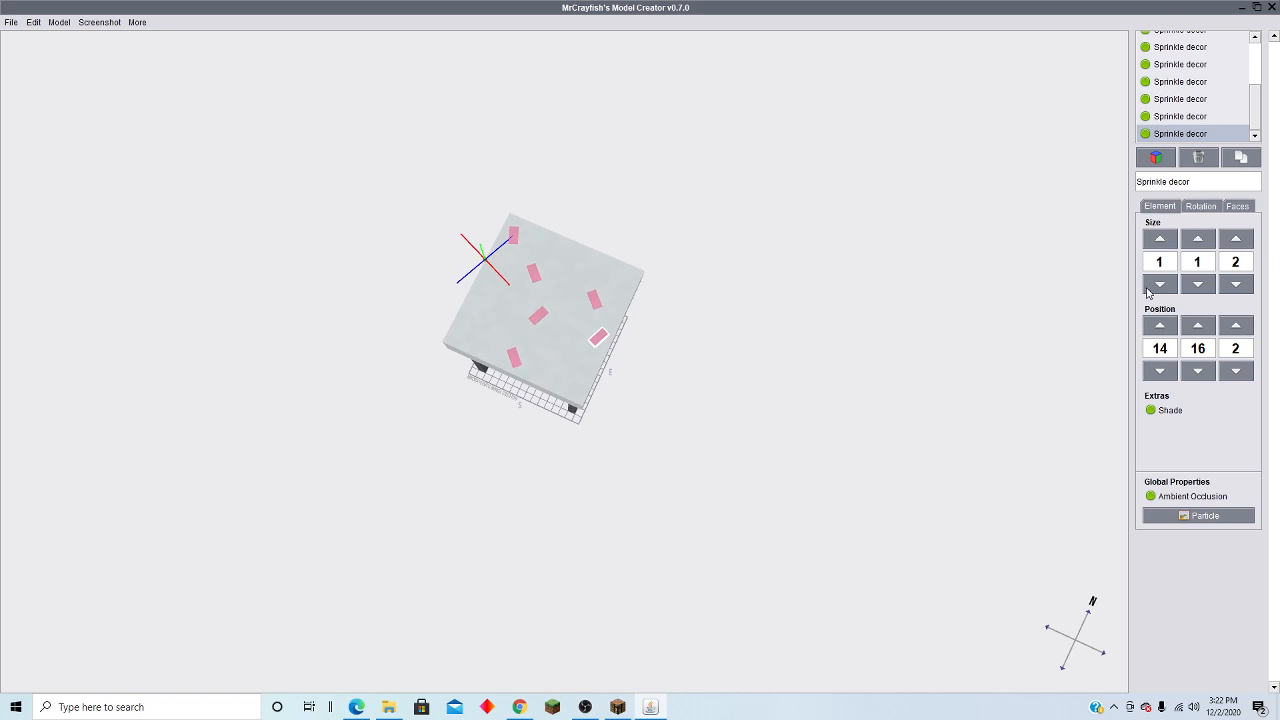
click(1160, 326)
click(1160, 326)
click(1160, 372)
click(1160, 372)
click(1160, 372)
click(1160, 372)
click(1160, 372)
click(1160, 372)
click(1160, 372)
click(1160, 372)
click(1160, 372)
click(1236, 326)
click(1236, 371)
click(1236, 371)
click(1236, 371)
click(1236, 371)
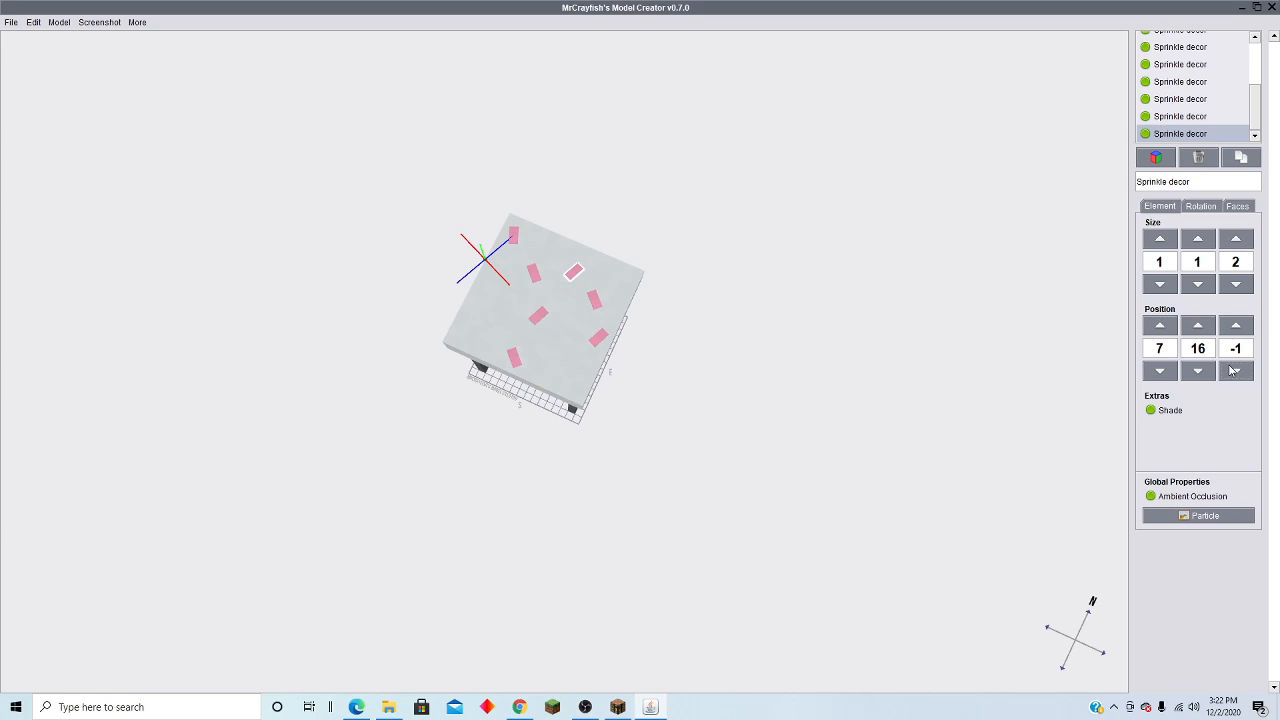
Step: Set the X coordinate of the seventh sprinkle's rotation origin to 8
click(1203, 207)
click(1174, 240)
click(1174, 240)
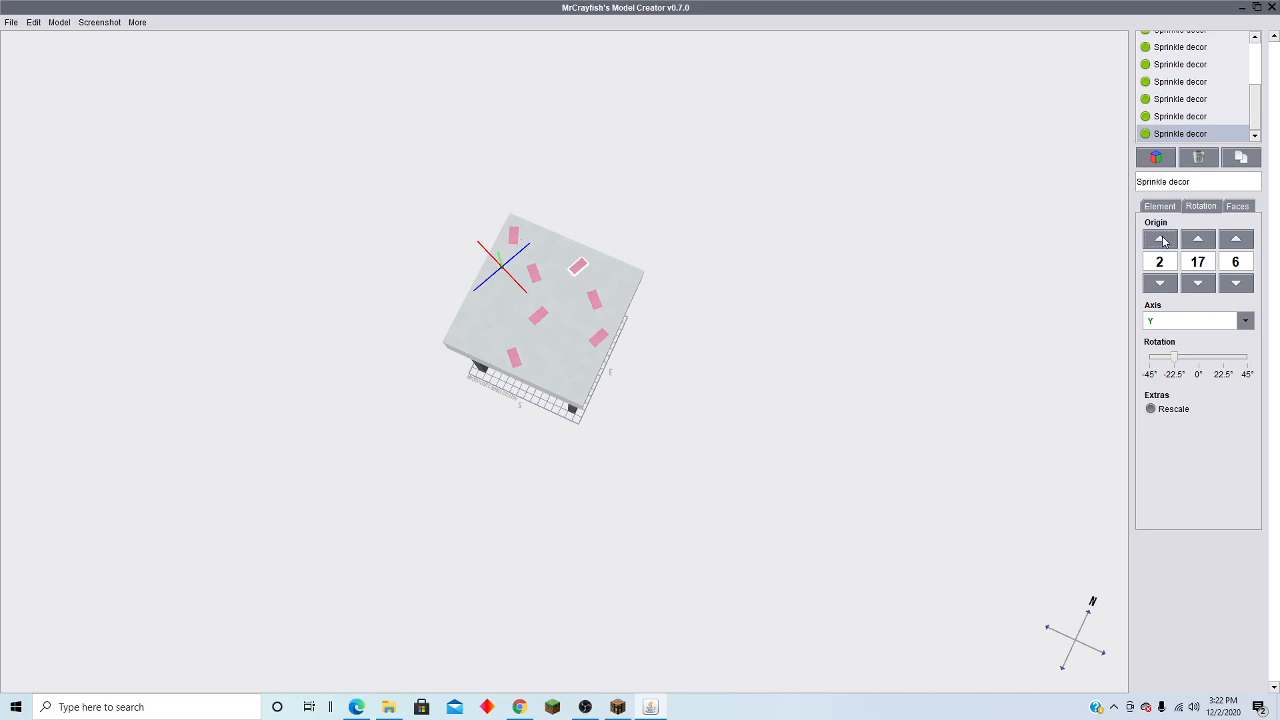
click(1175, 240)
click(1175, 240)
click(1176, 240)
click(1176, 240)
click(1177, 240)
click(1177, 240)
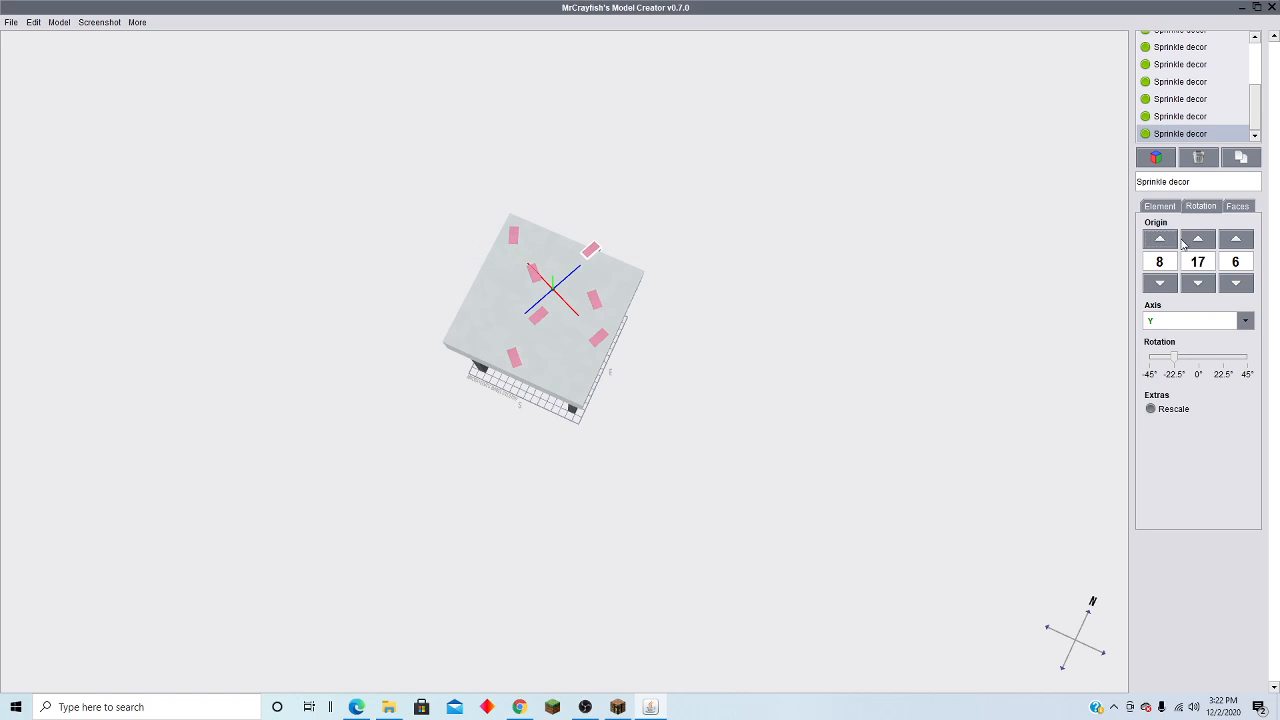
Step: Set the Z coordinate of the seventh sprinkle's rotation origin to 3 and its Y-axis rotation to 0°
click(1238, 240)
click(1238, 240)
click(1236, 284)
click(1236, 284)
click(1236, 284)
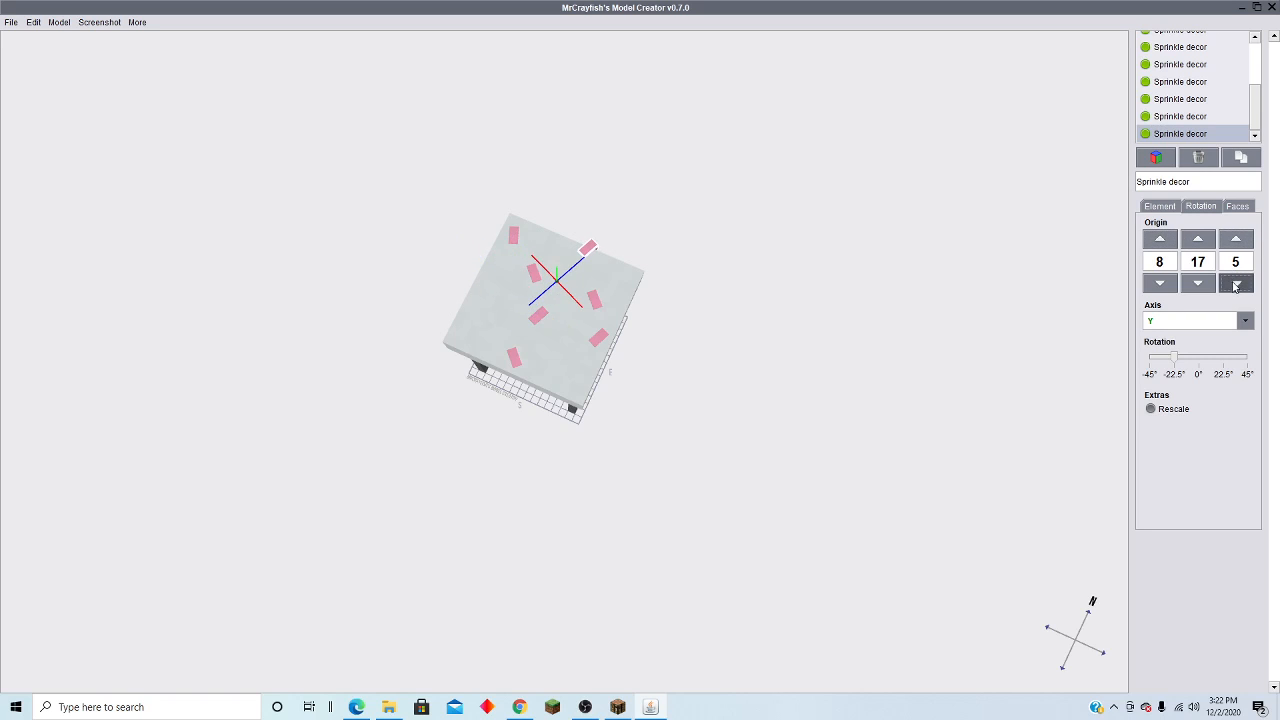
click(1236, 284)
click(1236, 284)
right_drag(990, 308, 983, 308)
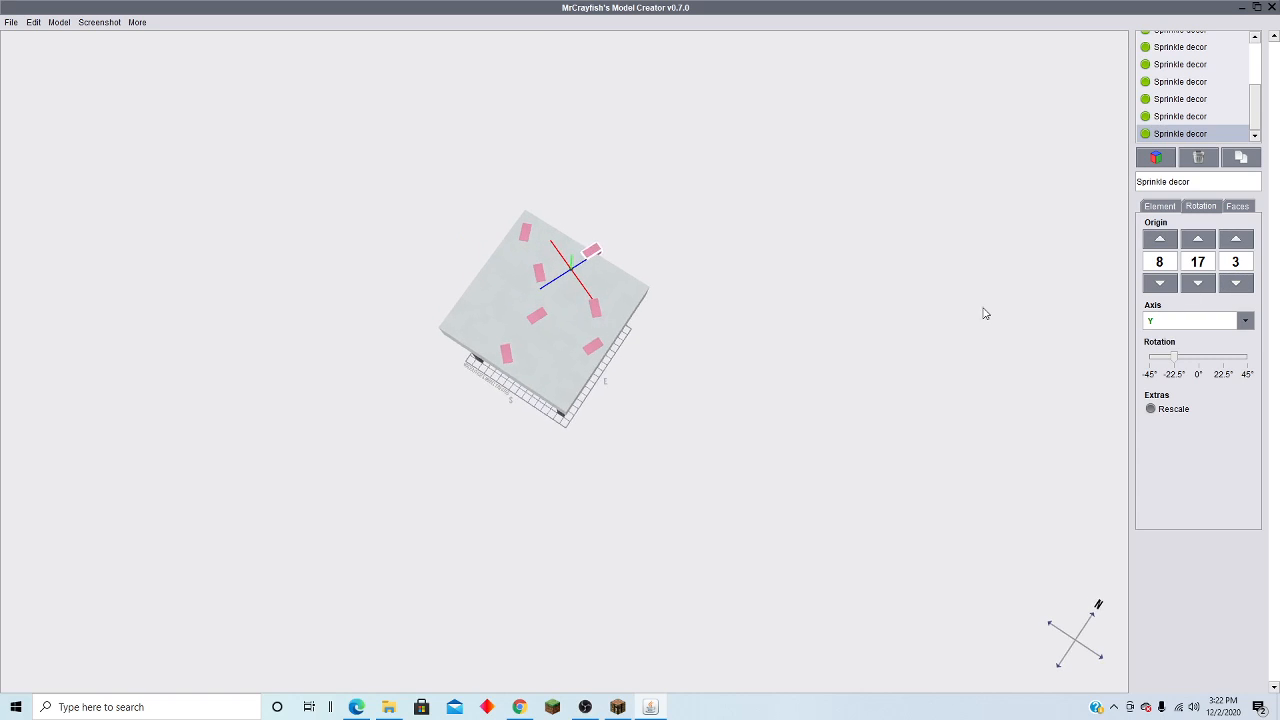
drag(1190, 356, 1152, 357)
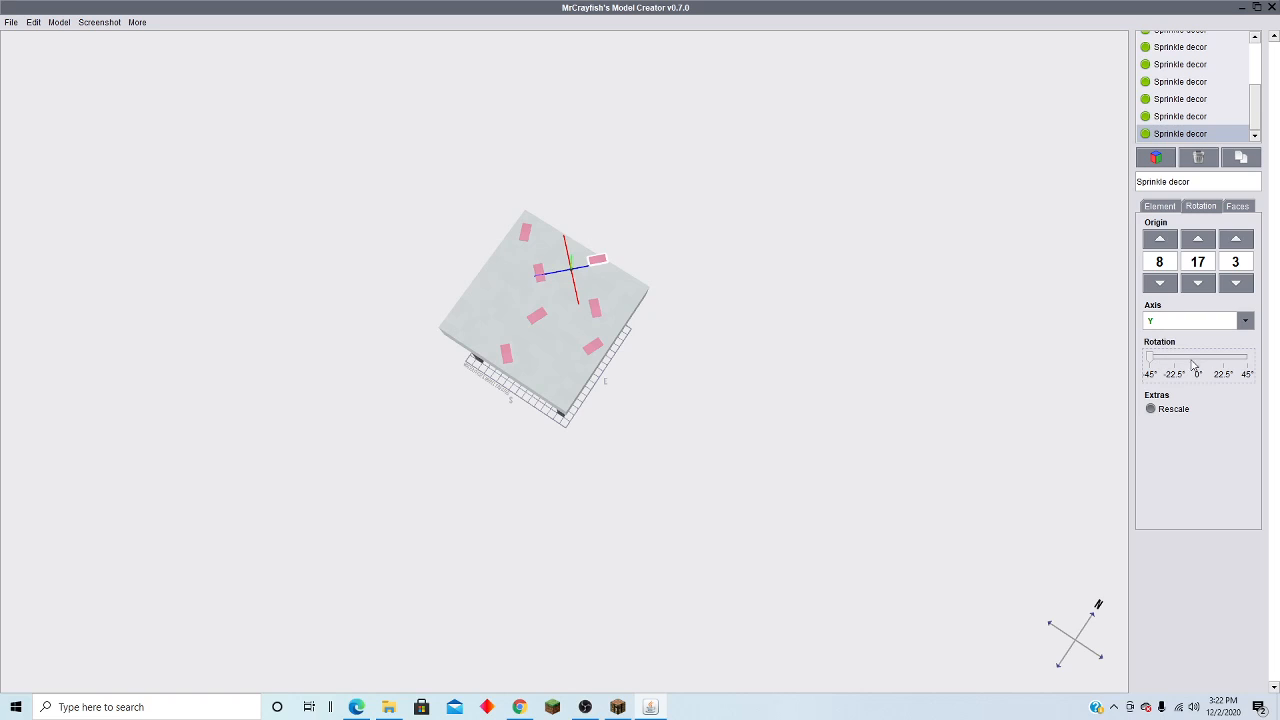
click(1193, 360)
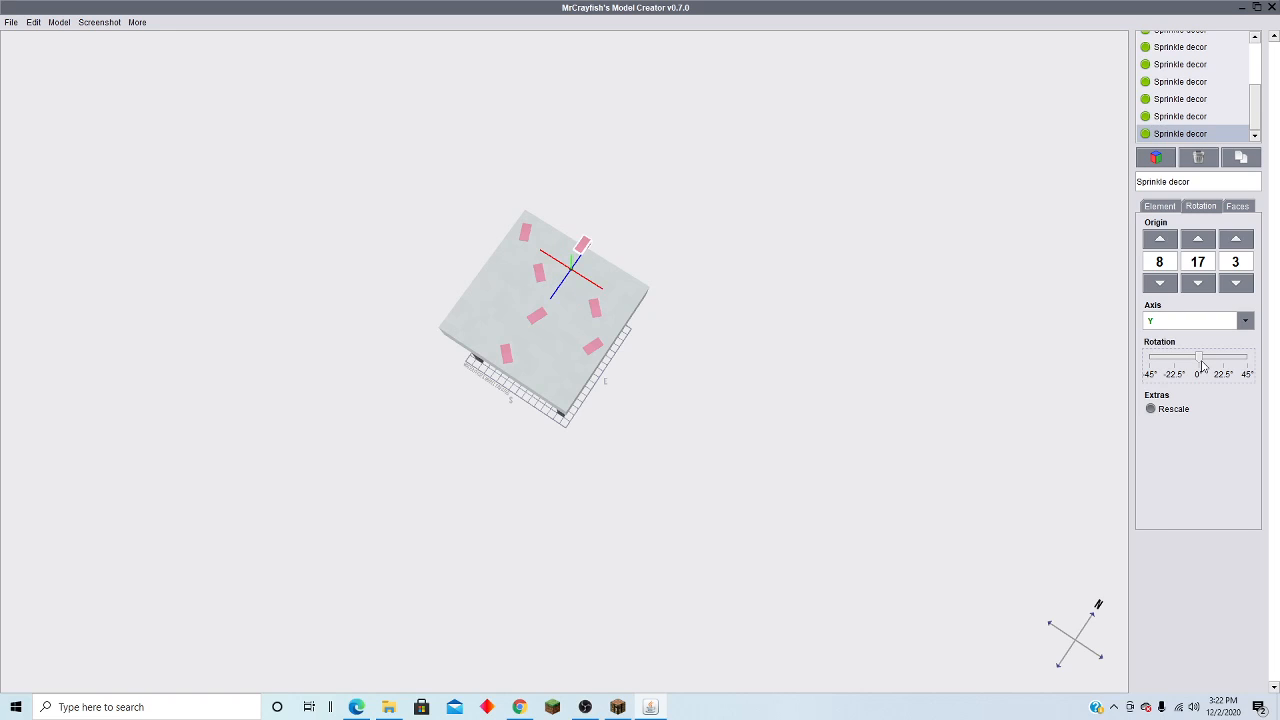
Step: Set the seventh sprinkle's Z position to 2
click(1161, 207)
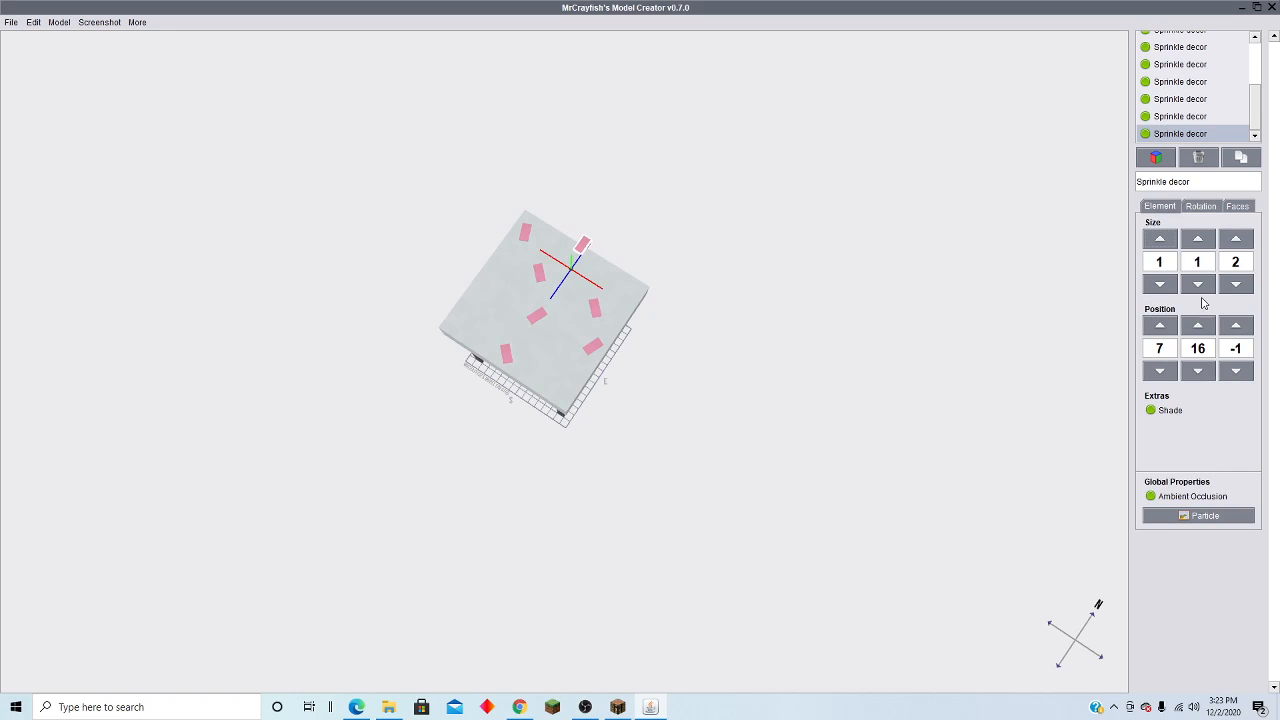
click(1227, 373)
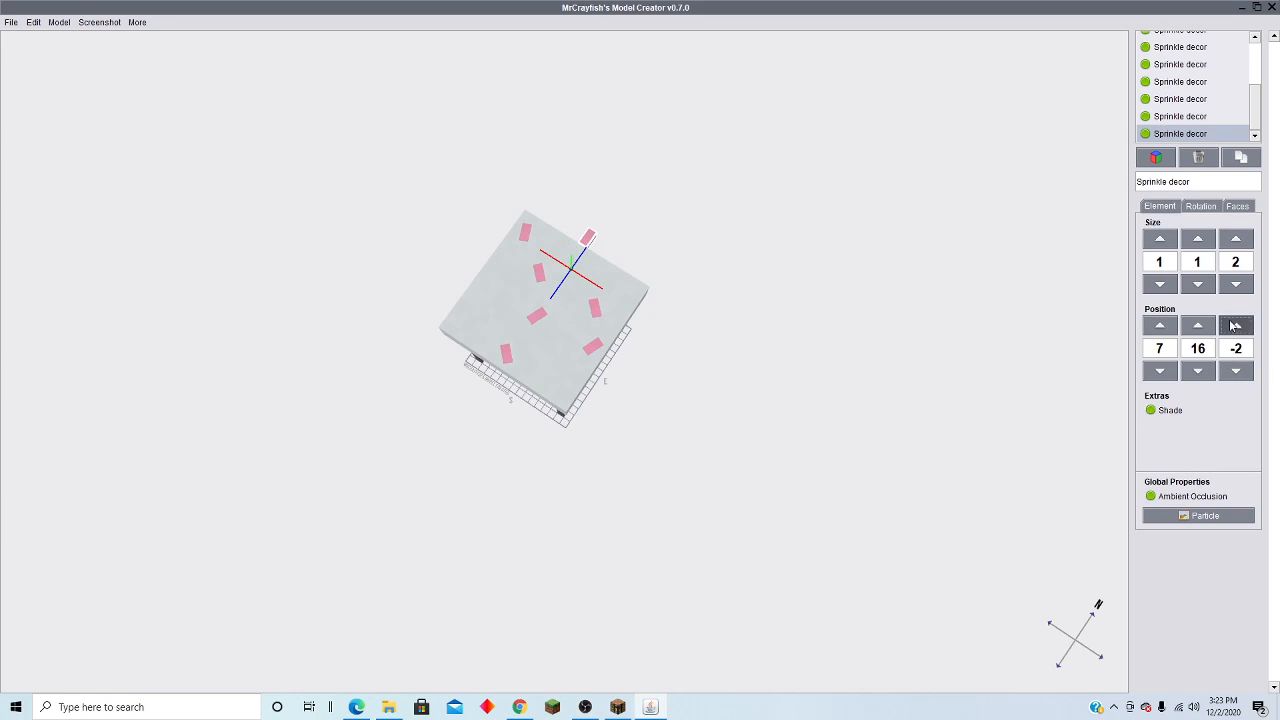
click(1232, 326)
click(1232, 326)
click(1232, 326)
click(1232, 326)
click(1232, 326)
click(1236, 371)
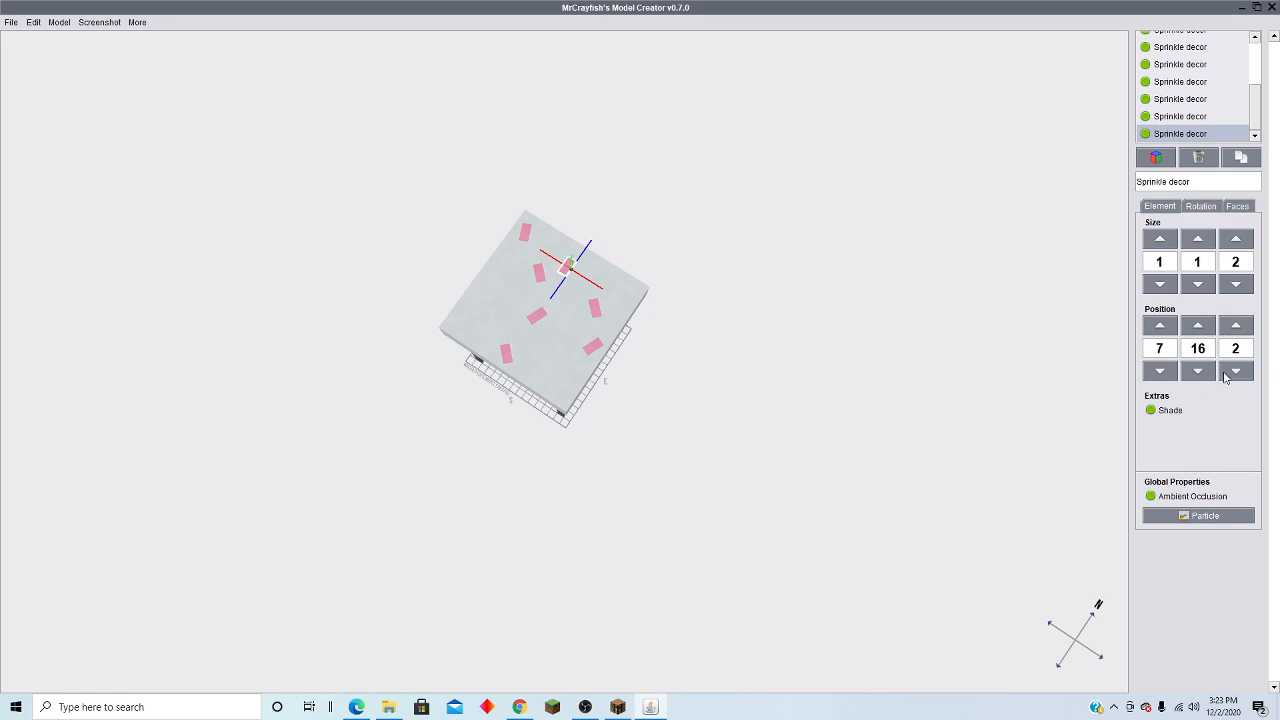
Step: Duplicate the seventh sprinkle and set the copy's position to X 3 and Z 9
drag(702, 364, 1117, 190)
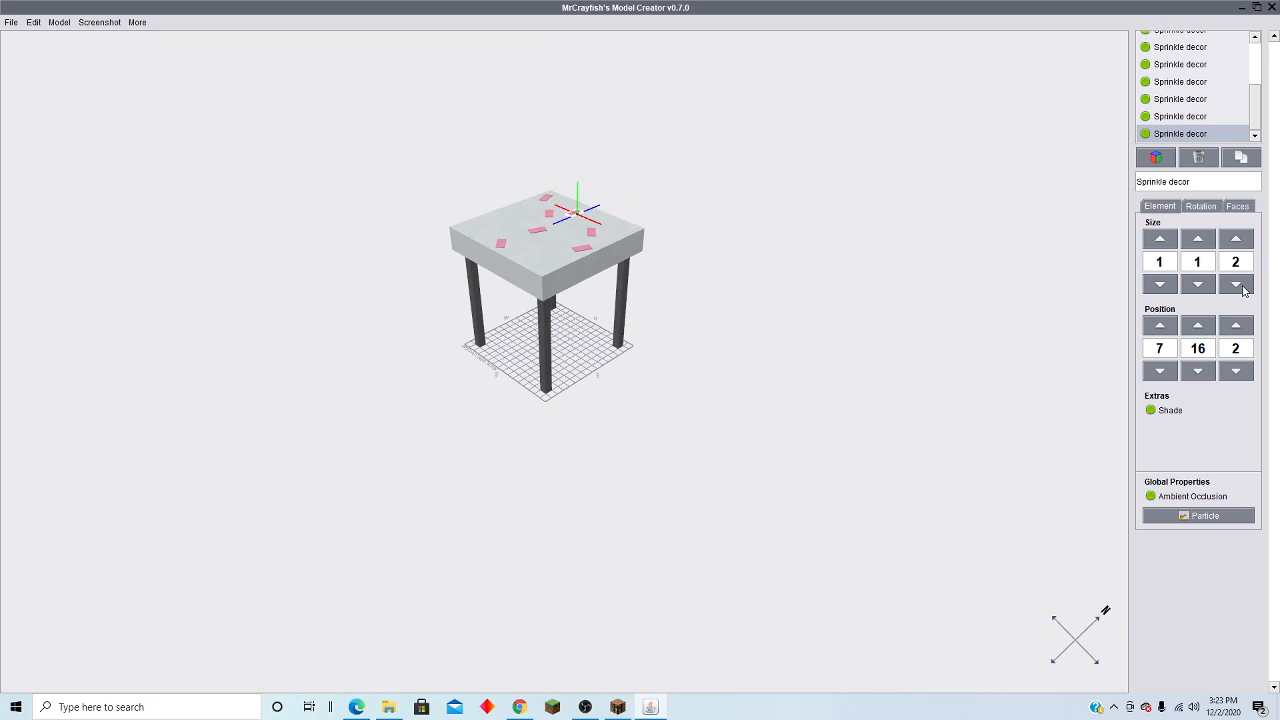
drag(950, 330, 1111, 341)
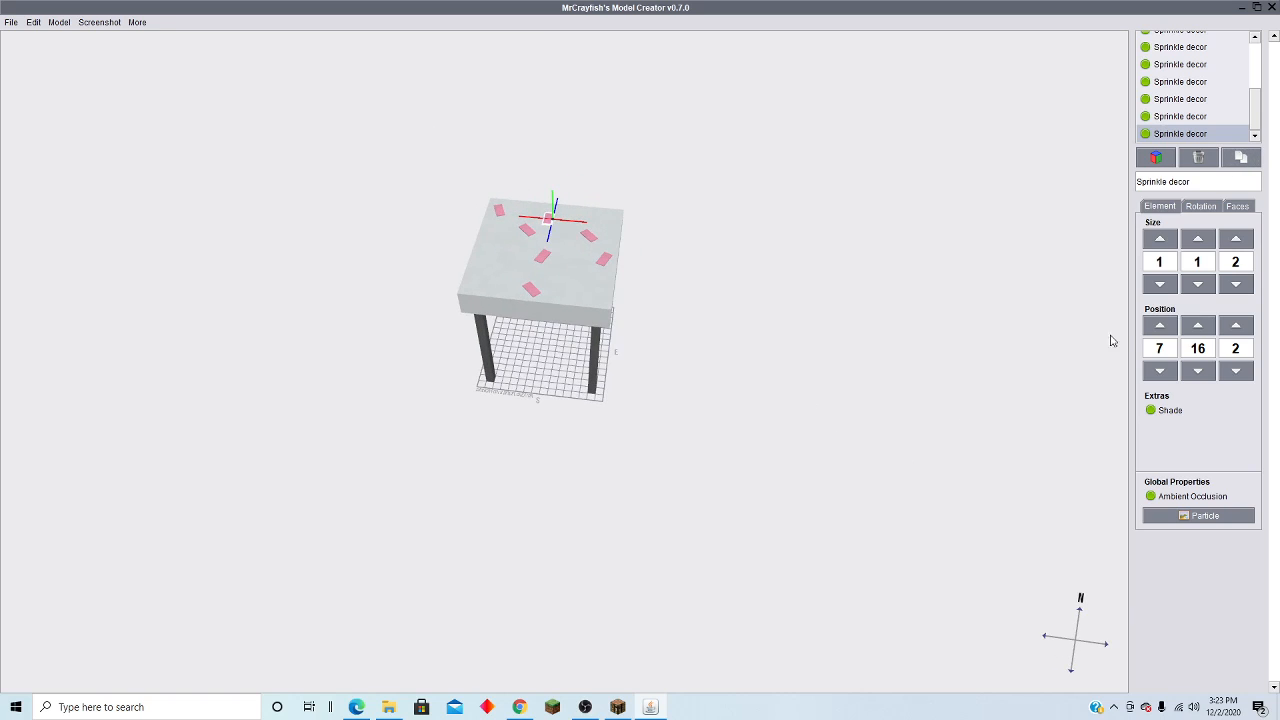
click(1160, 371)
click(1160, 371)
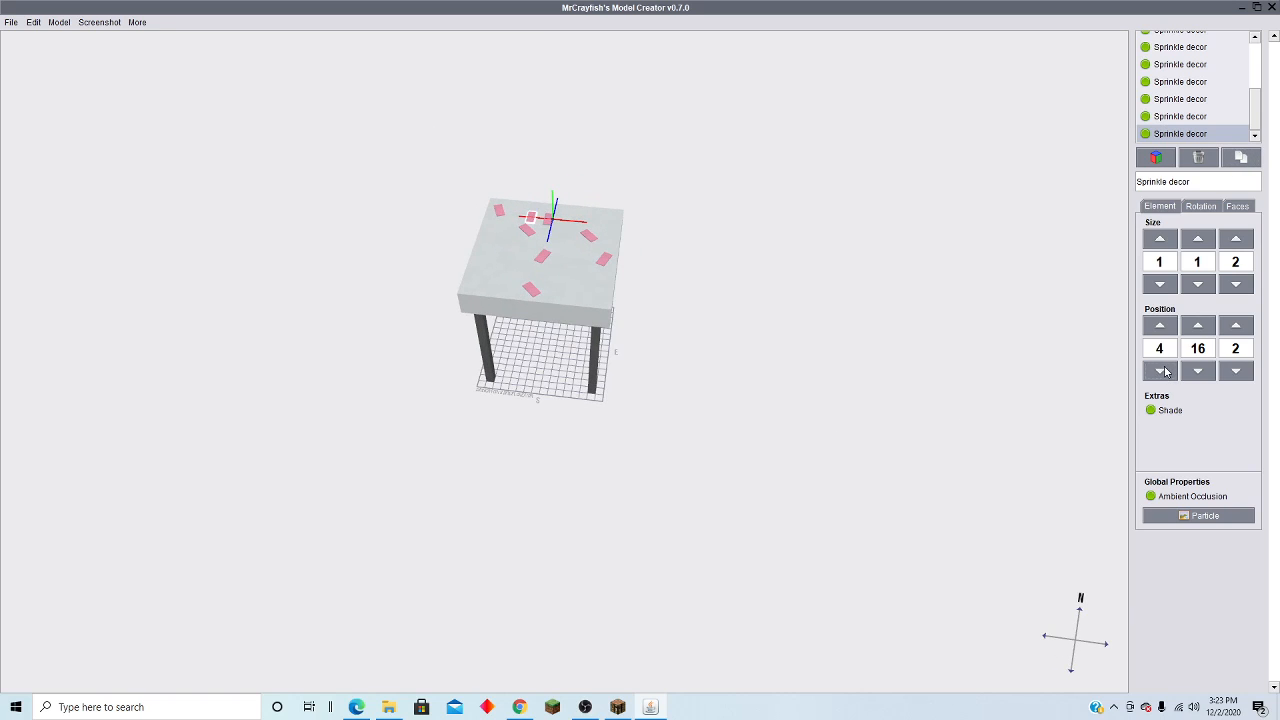
click(1236, 327)
click(1236, 327)
click(1236, 327)
click(1236, 327)
click(1236, 327)
click(1236, 327)
click(1236, 327)
click(1236, 327)
click(1160, 371)
drag(1117, 371, 1037, 409)
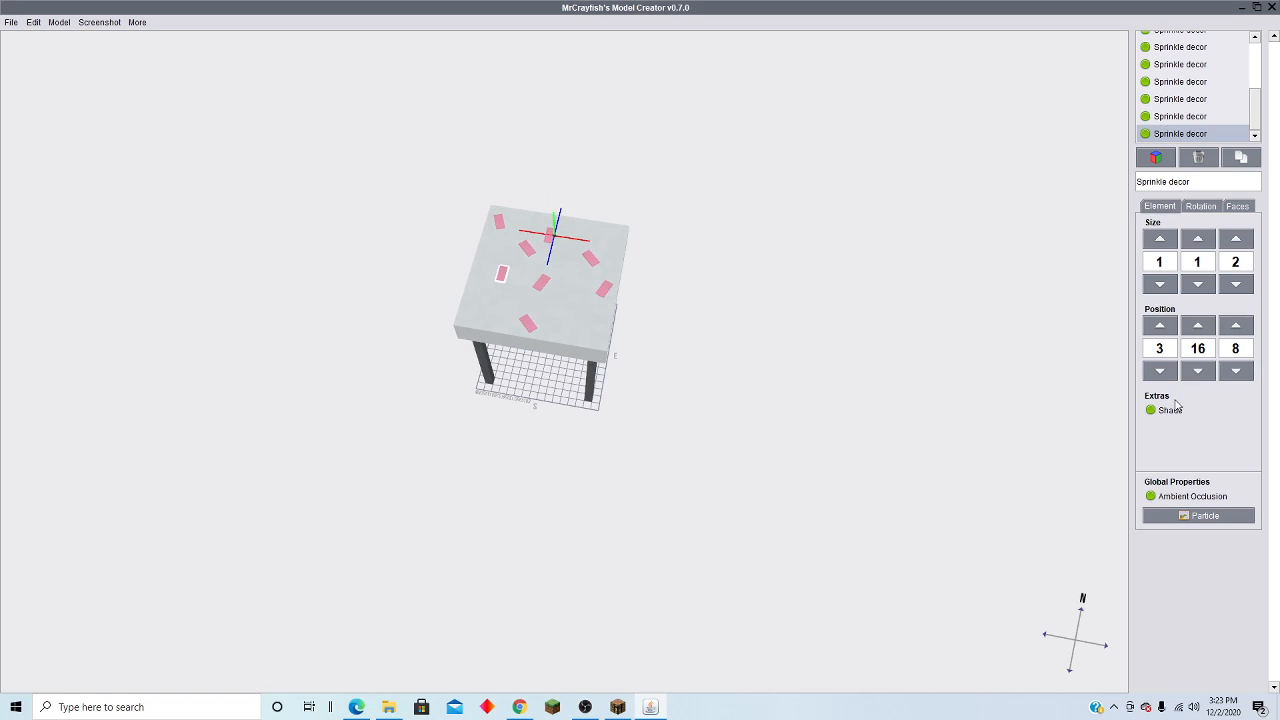
click(1226, 372)
click(1233, 331)
click(1233, 331)
right_drag(874, 393, 887, 424)
Step: Duplicate the eighth sprinkle and set the copy's position to X 11 and Z 10
click(1232, 160)
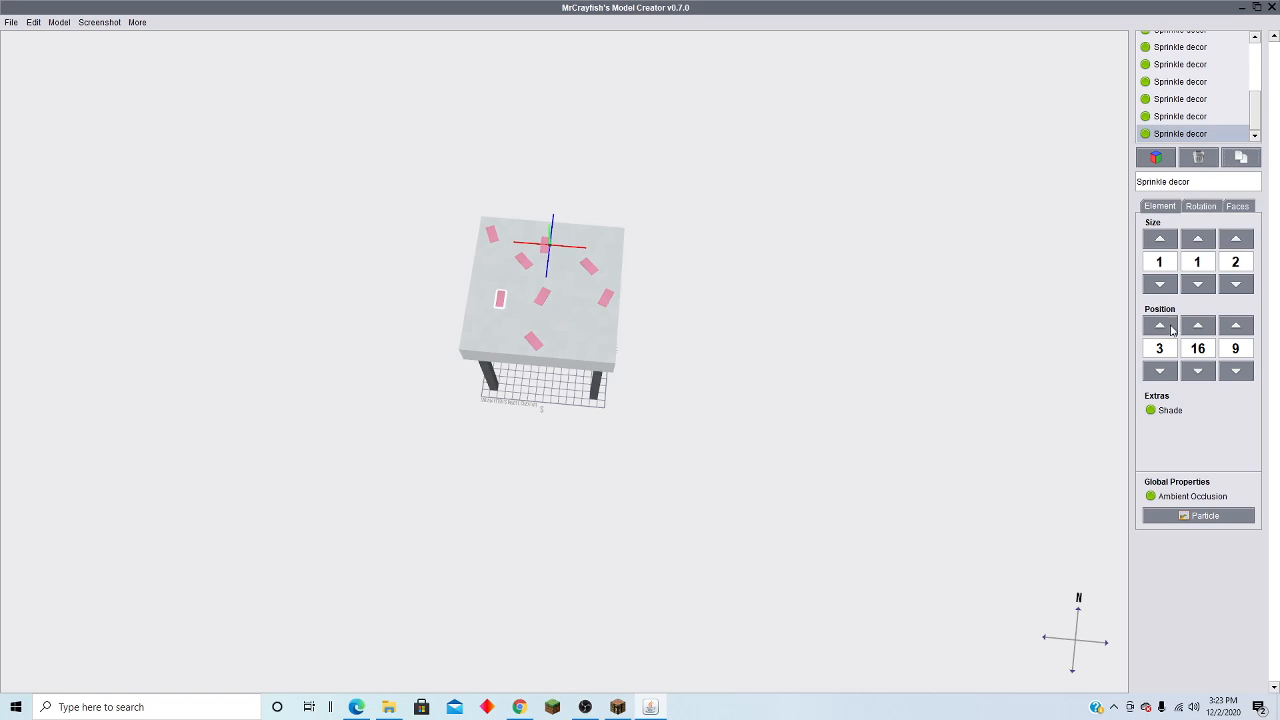
click(1166, 329)
click(1166, 329)
click(1166, 329)
click(1166, 329)
click(1166, 330)
click(1166, 330)
click(1166, 330)
click(1166, 330)
click(1238, 333)
click(1238, 333)
drag(1103, 352, 587, 240)
right_drag(587, 240, 580, 237)
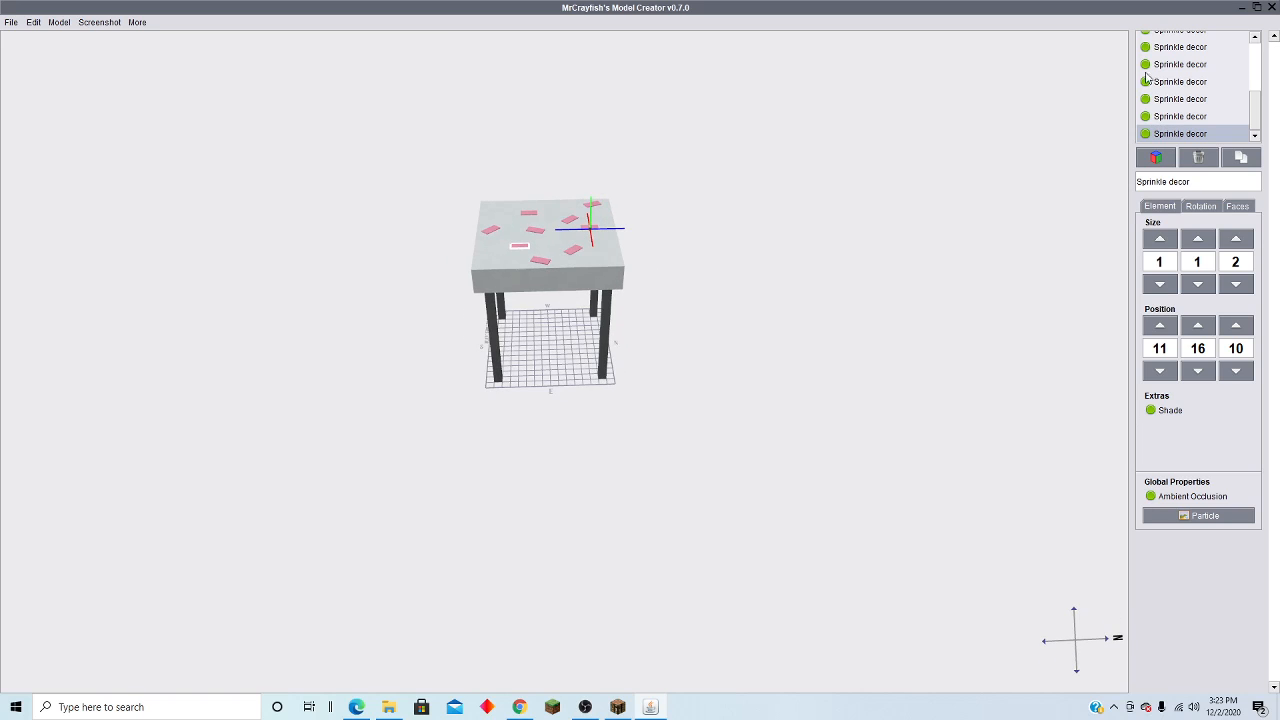
Step: Duplicate the table top element
scroll(1205, 94, up, 3)
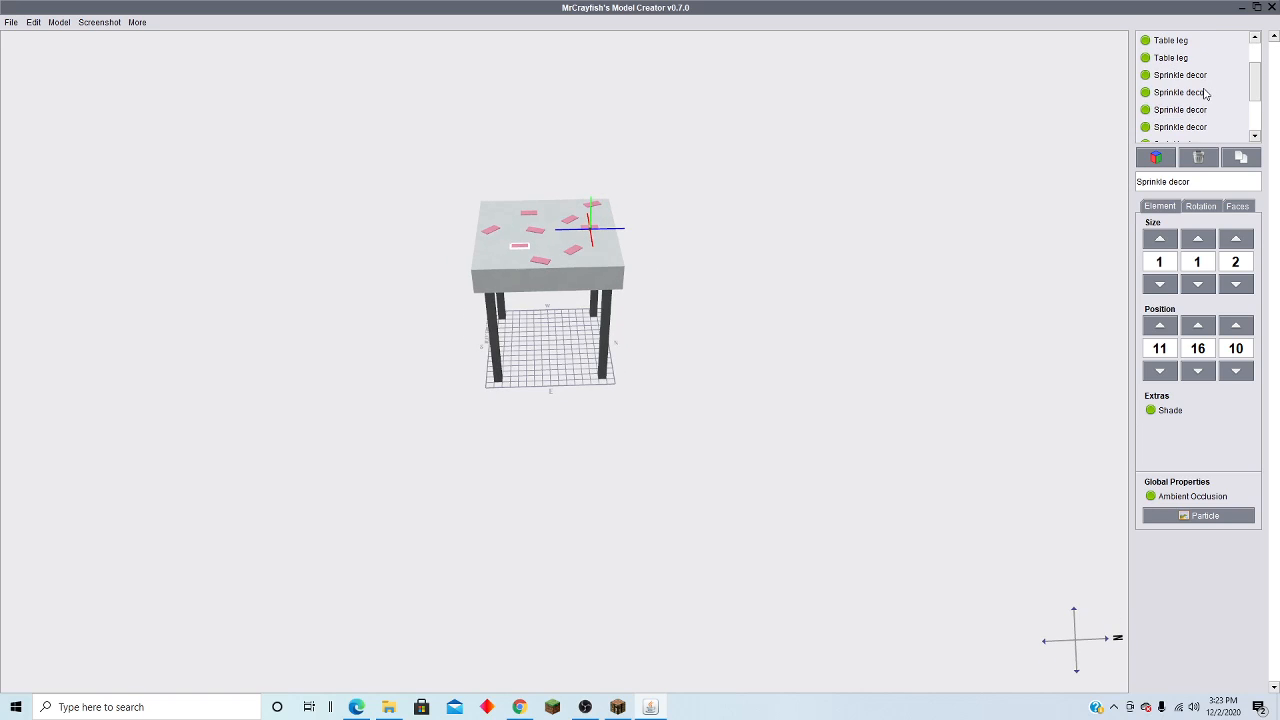
scroll(1205, 94, up, 1)
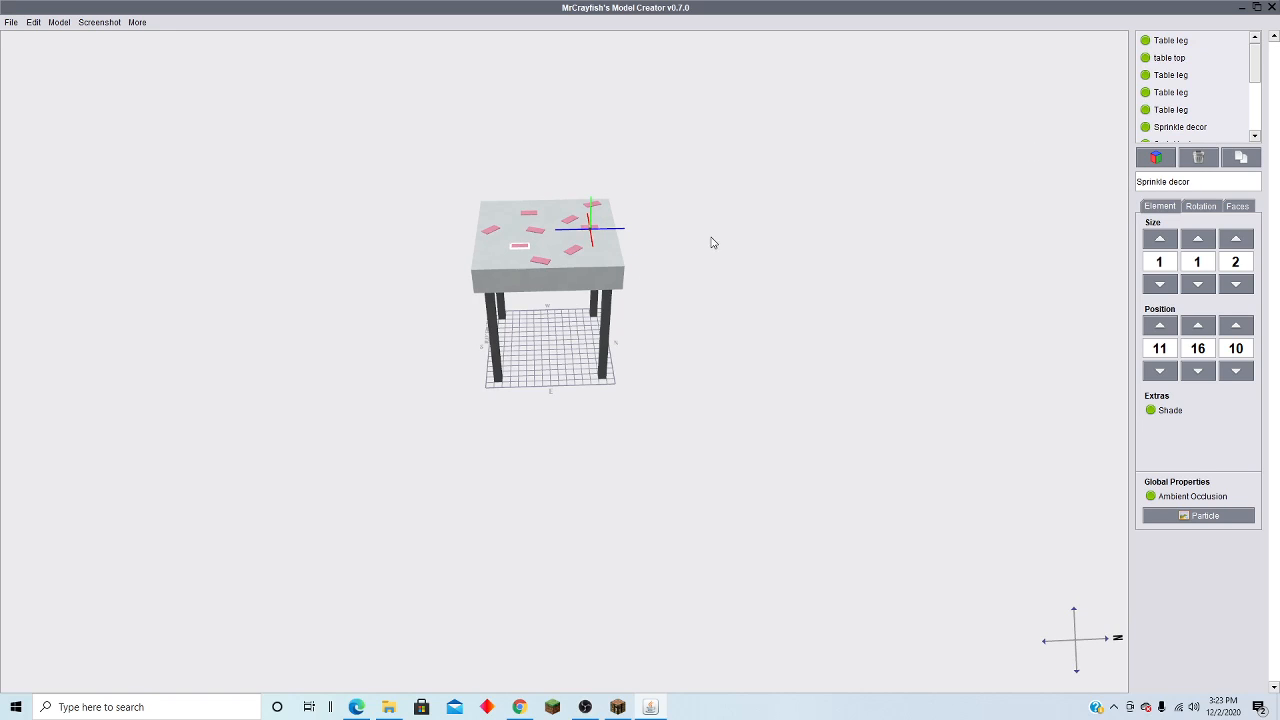
right_drag(712, 243, 662, 240)
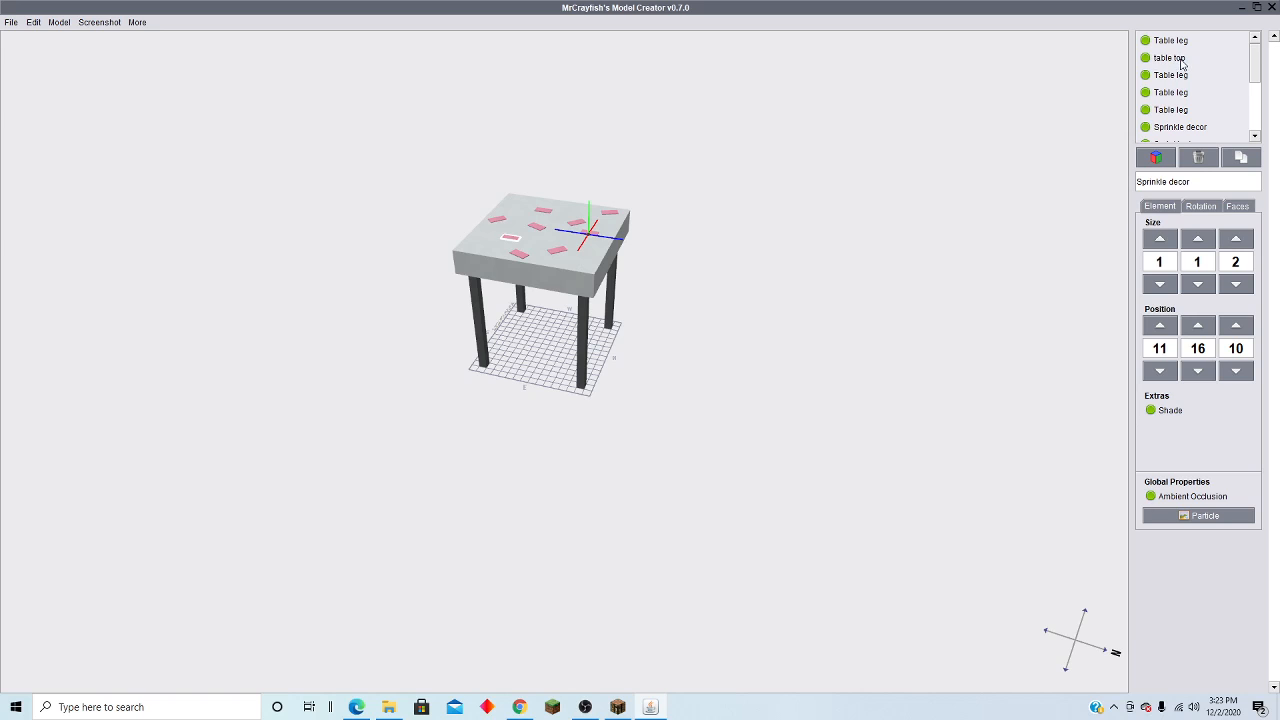
click(1181, 63)
right_drag(797, 269, 740, 203)
click(1240, 157)
mouse_move(1001, 259)
right_down()
mouse_move(955, 297)
mouse_move(1040, 314)
mouse_move(886, 329)
mouse_move(1008, 279)
right_up()
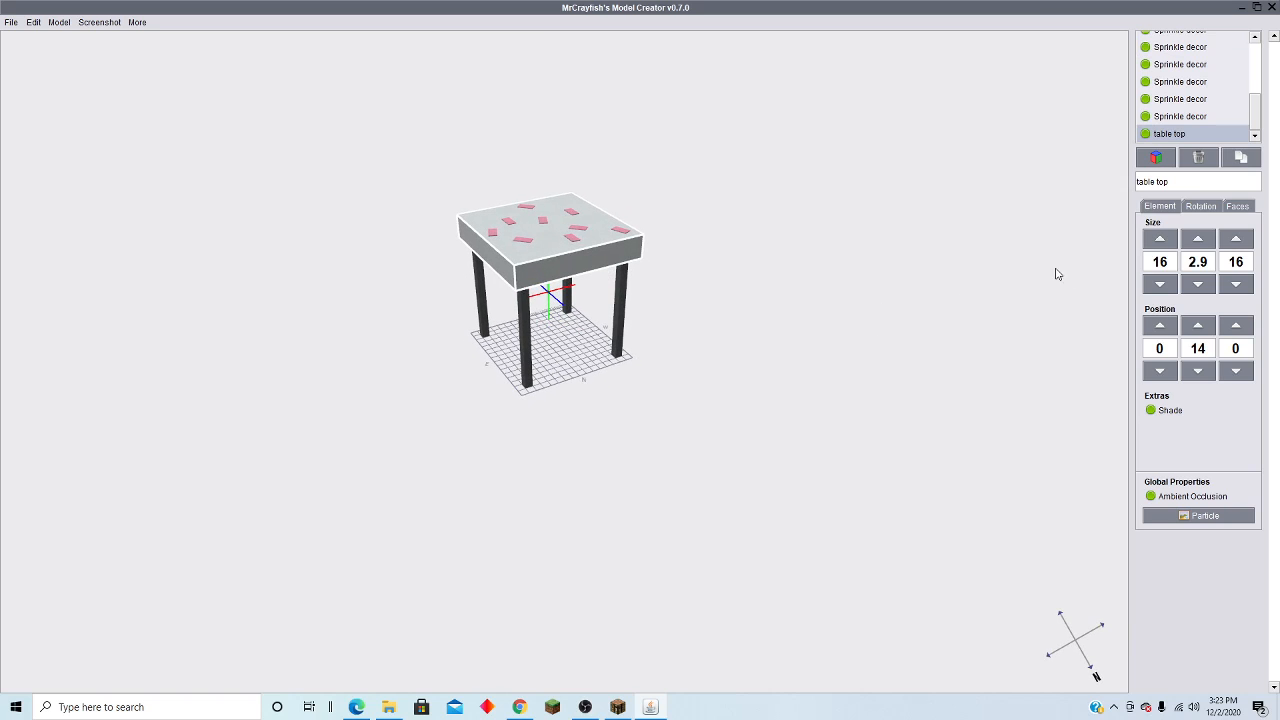
Step: Reduce the copied table top's X size to 0.5 to make a thin side panel
double_click(1160, 285)
double_click(1160, 285)
click(1160, 285)
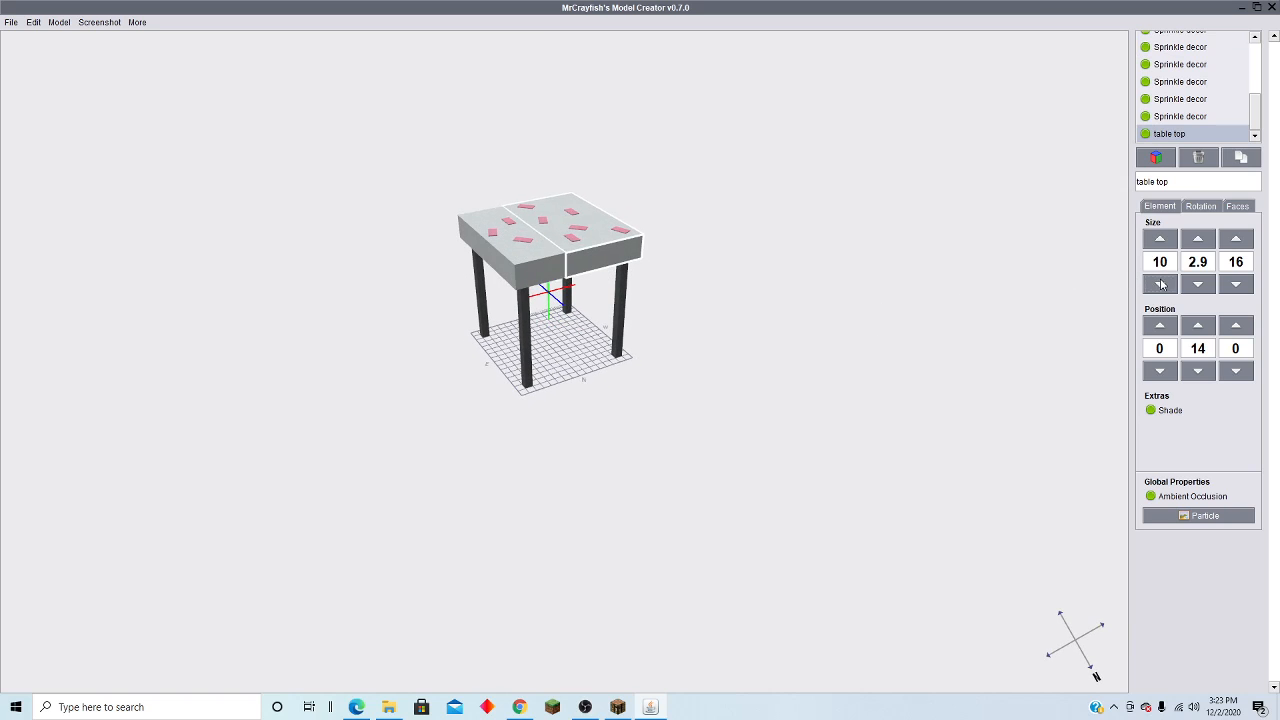
double_click(1160, 285)
double_click(1160, 285)
triple_click(1160, 285)
double_click(1160, 285)
double_click(1160, 285)
double_click(1160, 285)
Step: Lower the thin side panel beneath the table top by setting its Y position to 11
right_drag(1103, 309, 797, 255)
click(1199, 372)
double_click(1199, 372)
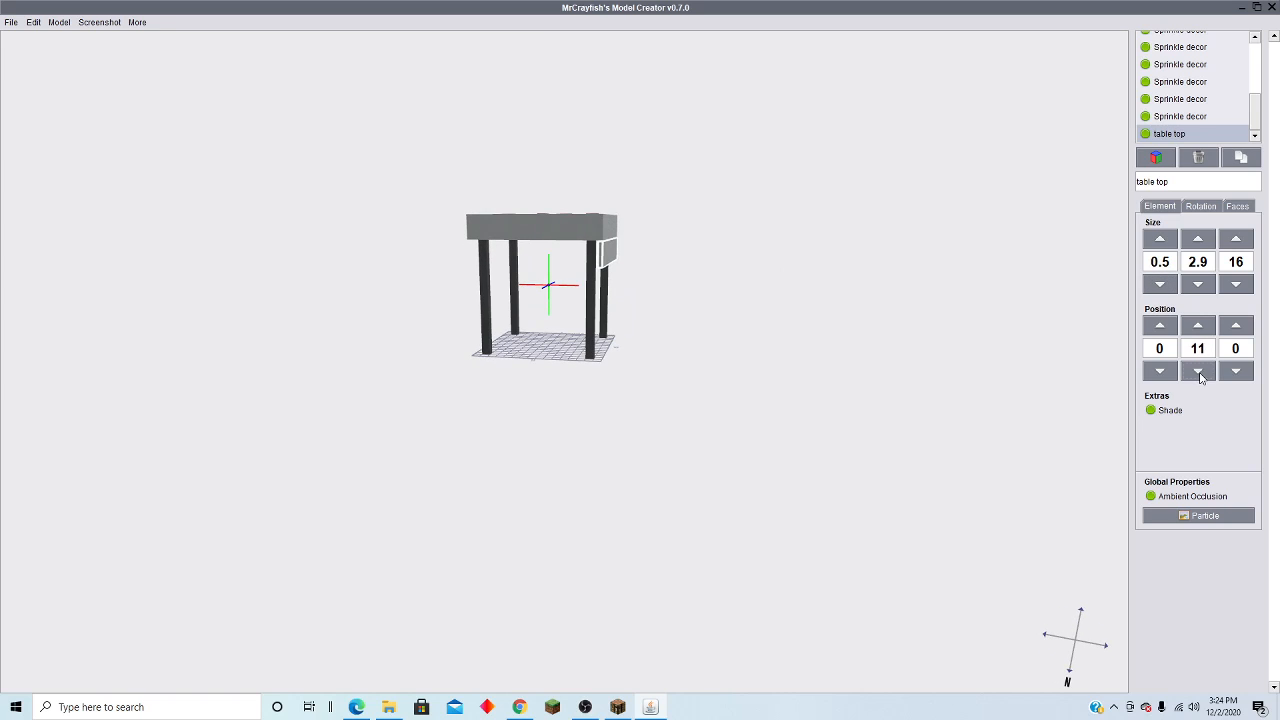
right_drag(1069, 383, 280, 395)
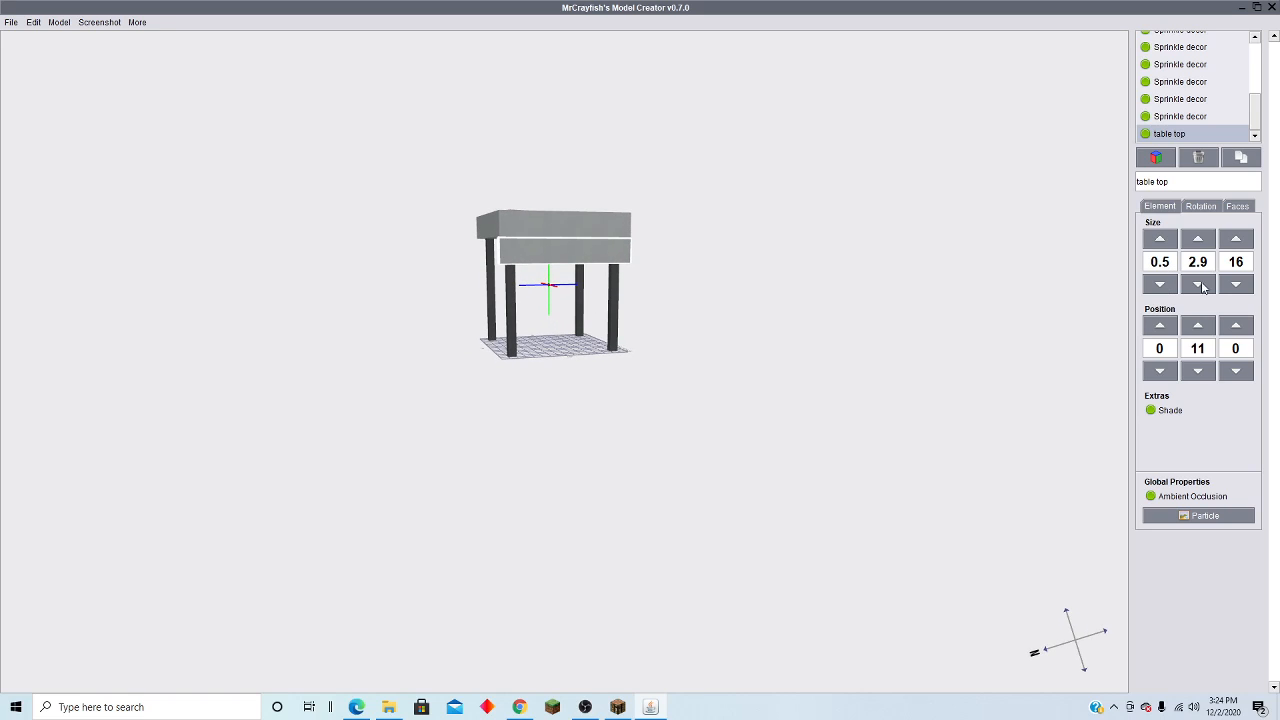
Step: Set the side panel's Z size to 13 and its Z position to 1
click(1236, 285)
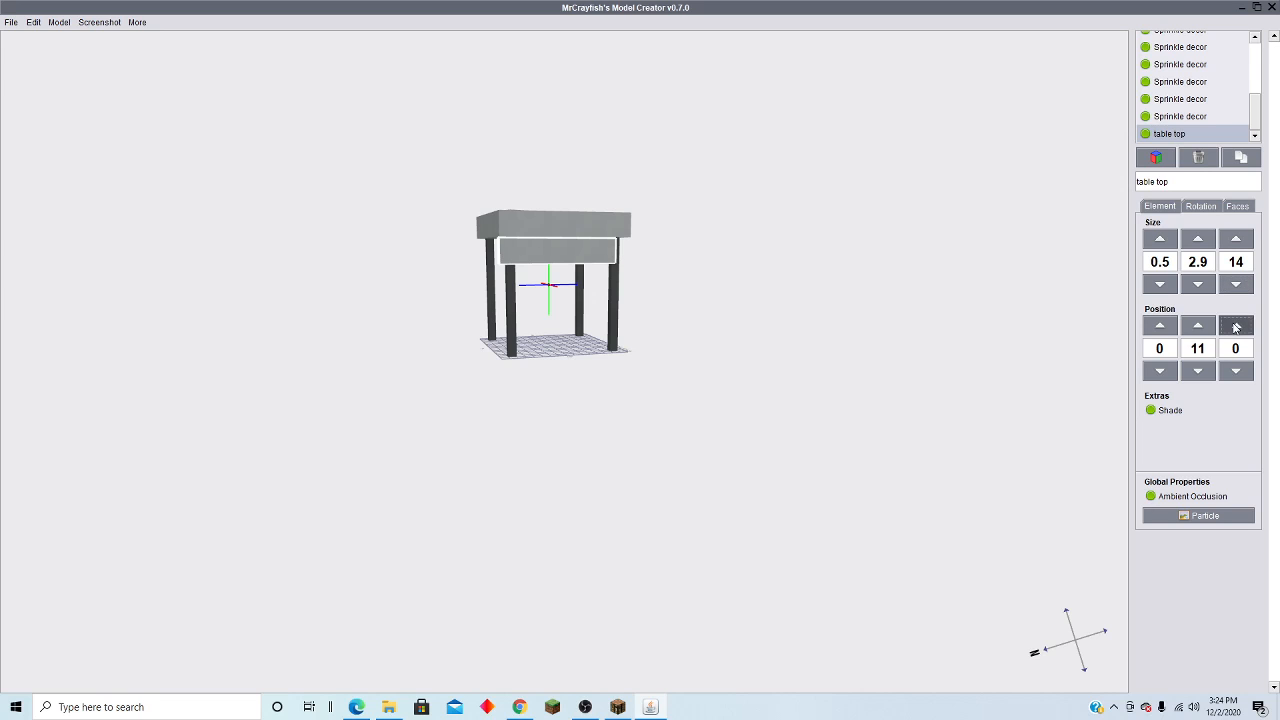
click(1236, 325)
right_drag(614, 367, 503, 397)
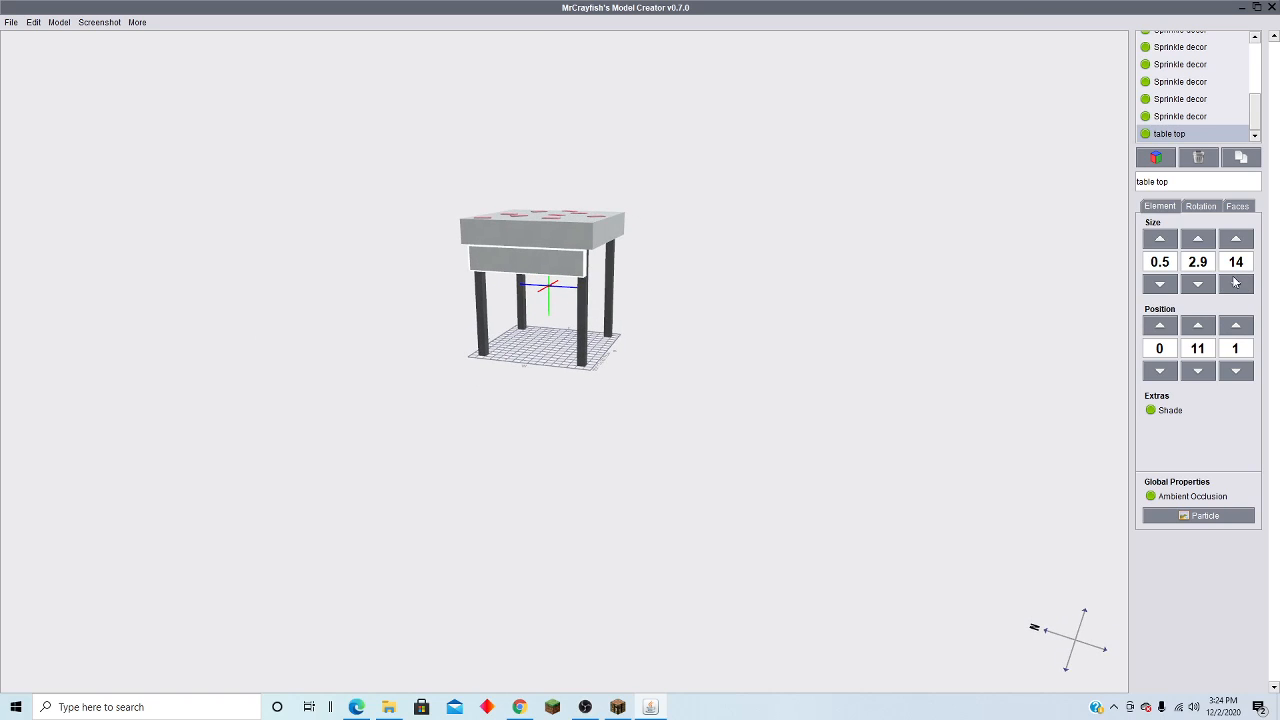
click(1235, 283)
click(1235, 283)
click(1238, 240)
right_drag(1019, 348, 1097, 341)
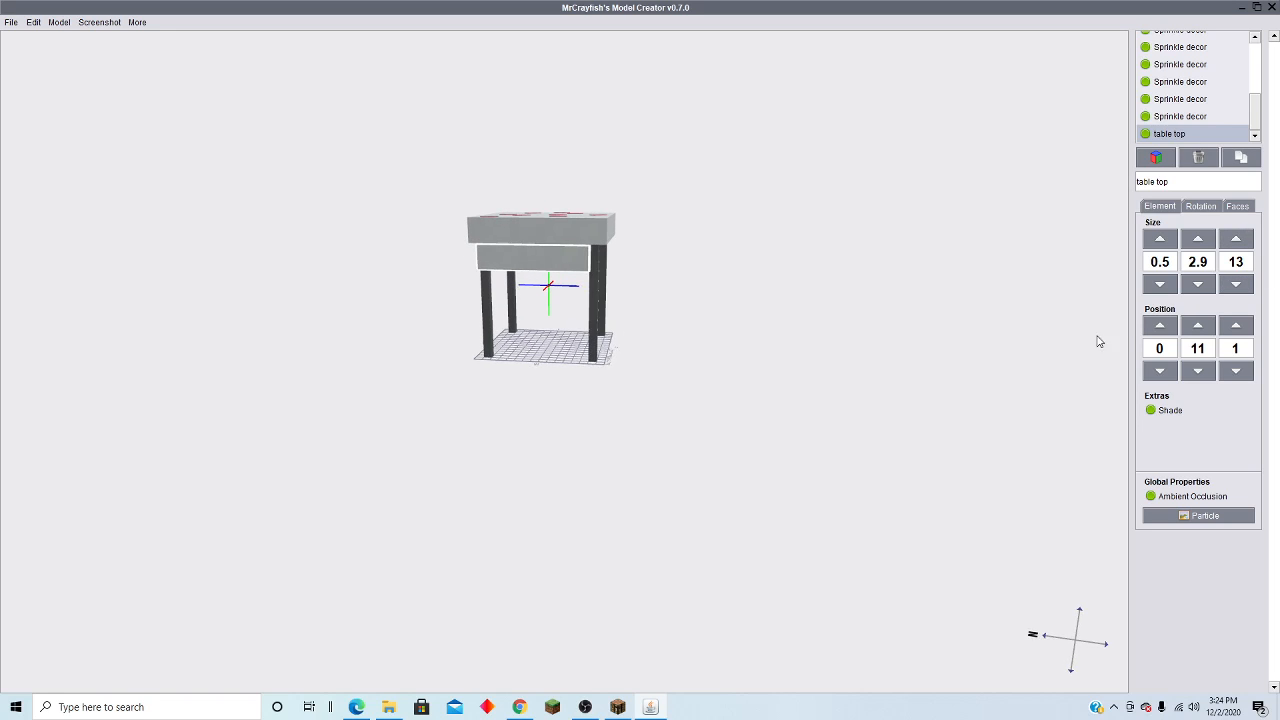
Step: Center the side panel between the legs by setting its Z position to 1.5
shift+click(1237, 326)
shift+click(1237, 326)
shift+click(1237, 326)
shift+click(1237, 326)
shift+click(1237, 326)
right_drag(705, 358, 879, 403)
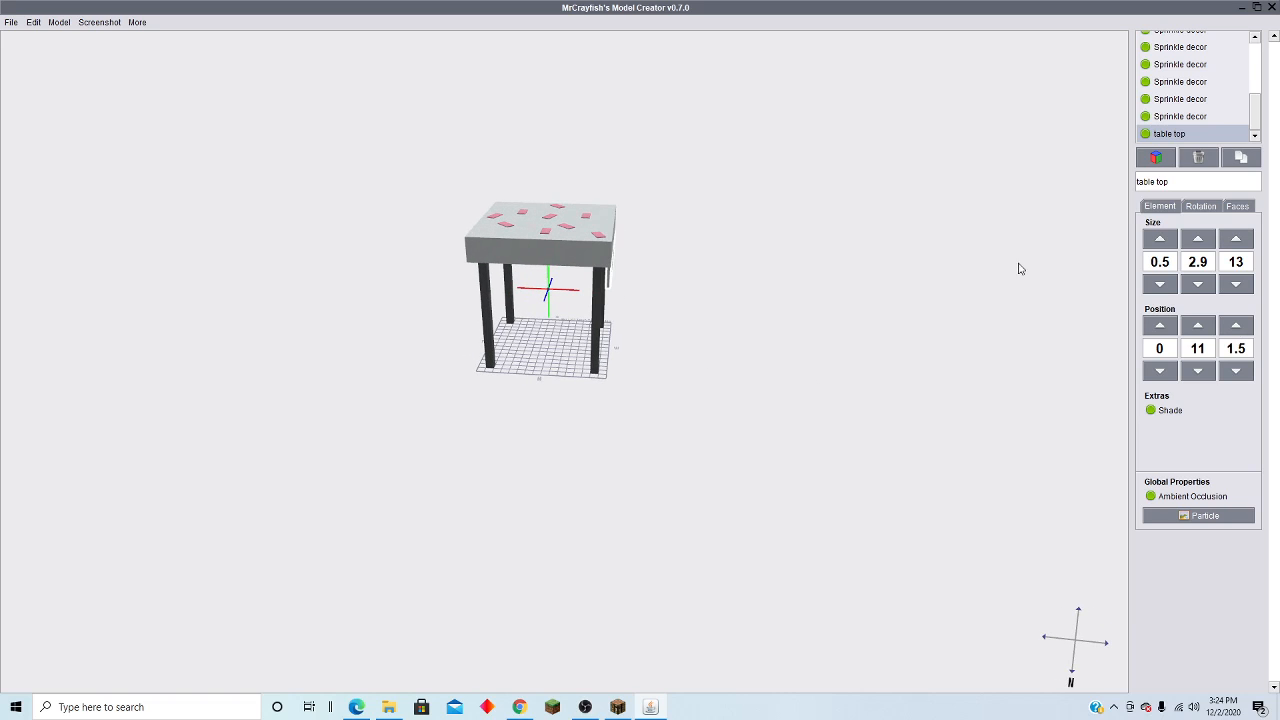
Step: Duplicate the side panel and move the copy to the opposite side of the table at X 15.5
click(1246, 164)
right_drag(1029, 267, 1091, 269)
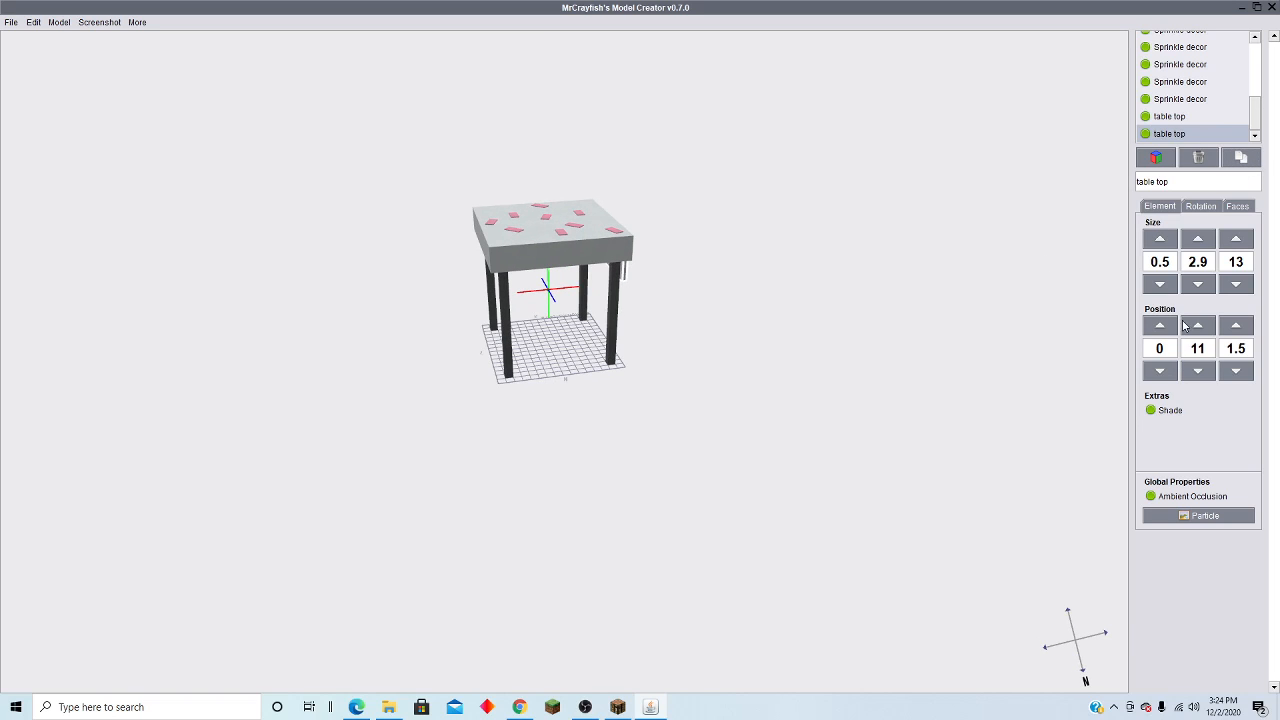
click(1162, 370)
click(1166, 324)
click(1168, 324)
click(1160, 325)
click(1160, 325)
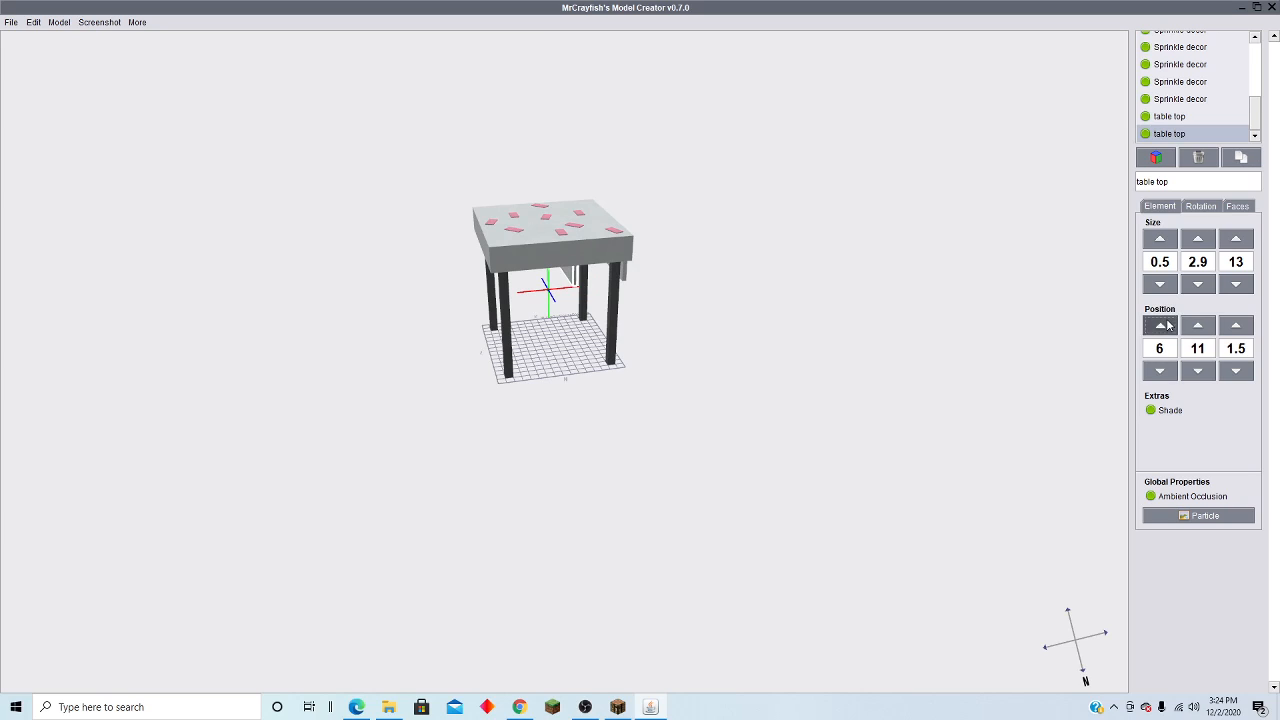
click(1160, 325)
click(1160, 325)
click(1160, 325)
click(1160, 325)
click(1160, 325)
click(1160, 325)
click(1160, 325)
click(1160, 325)
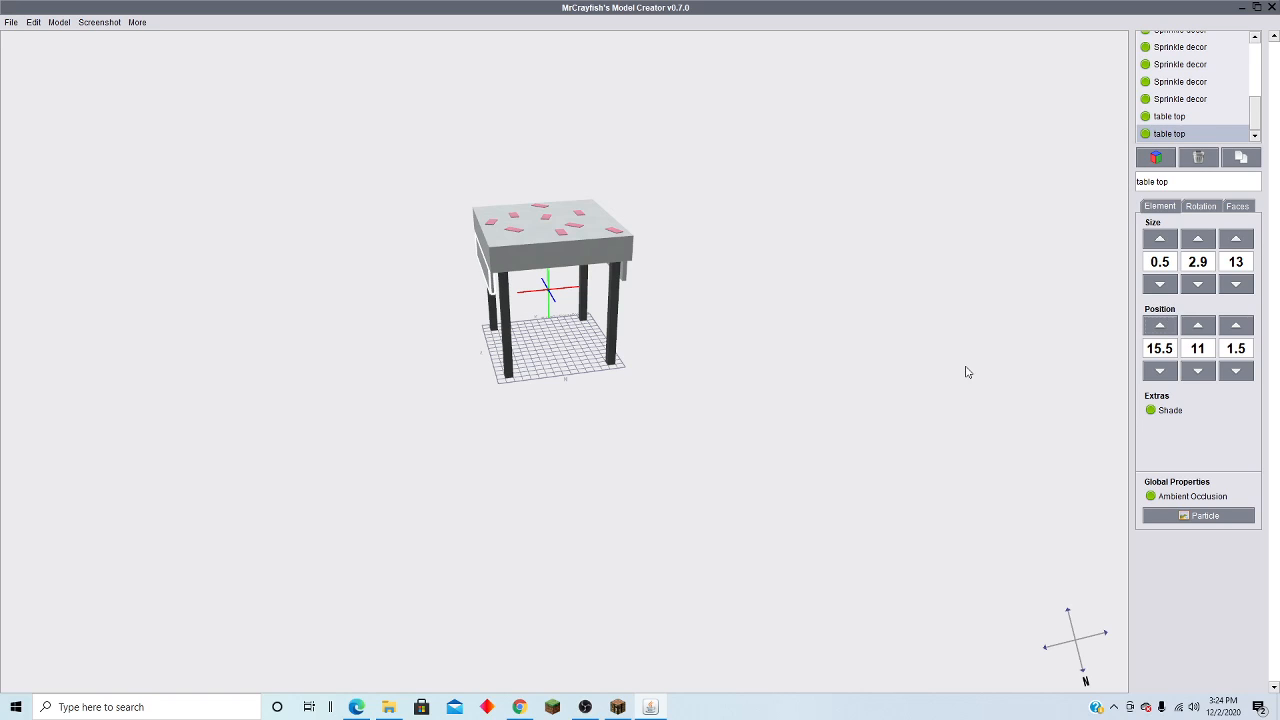
Step: Duplicate the side panel at X 15.5, move the copy to X position 14.5 and set its X size to 13
drag(967, 372, 1197, 155)
click(1241, 158)
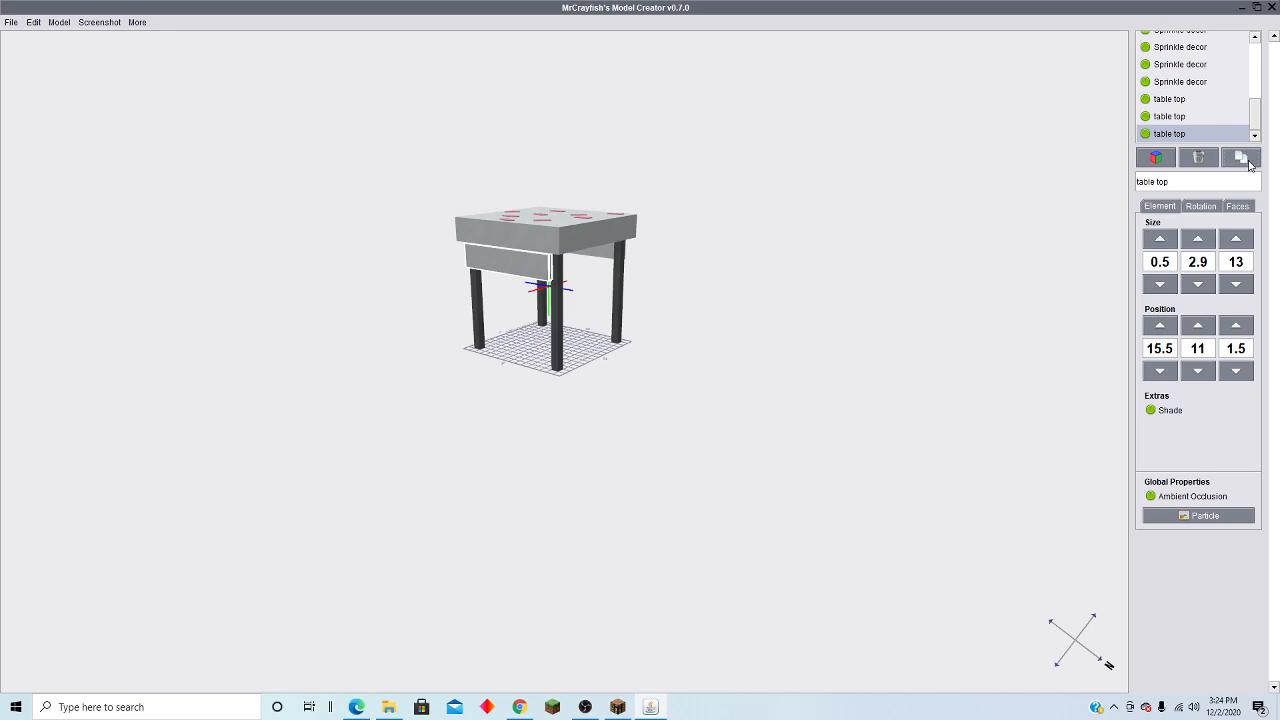
drag(1090, 240, 839, 295)
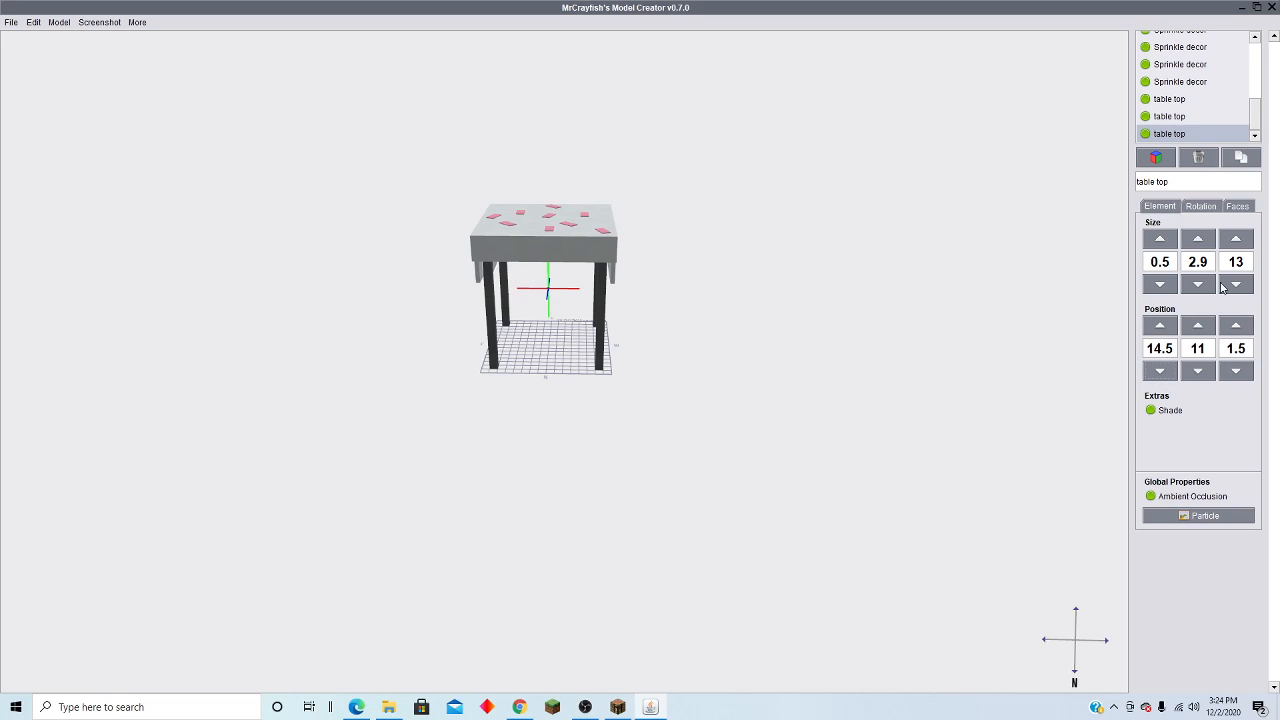
click(1160, 239)
click(1160, 239)
click(1160, 239)
click(1160, 239)
click(1160, 239)
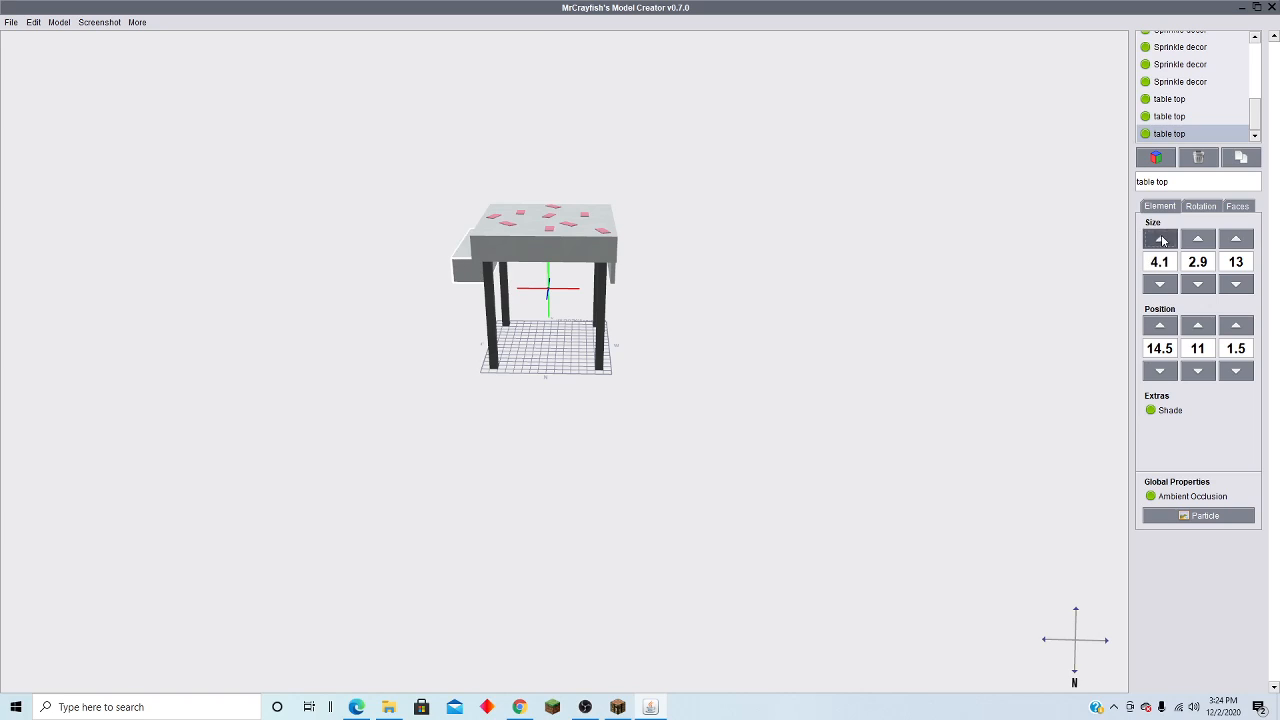
click(1160, 239)
click(1160, 239)
click(1160, 239)
click(1160, 239)
click(1160, 239)
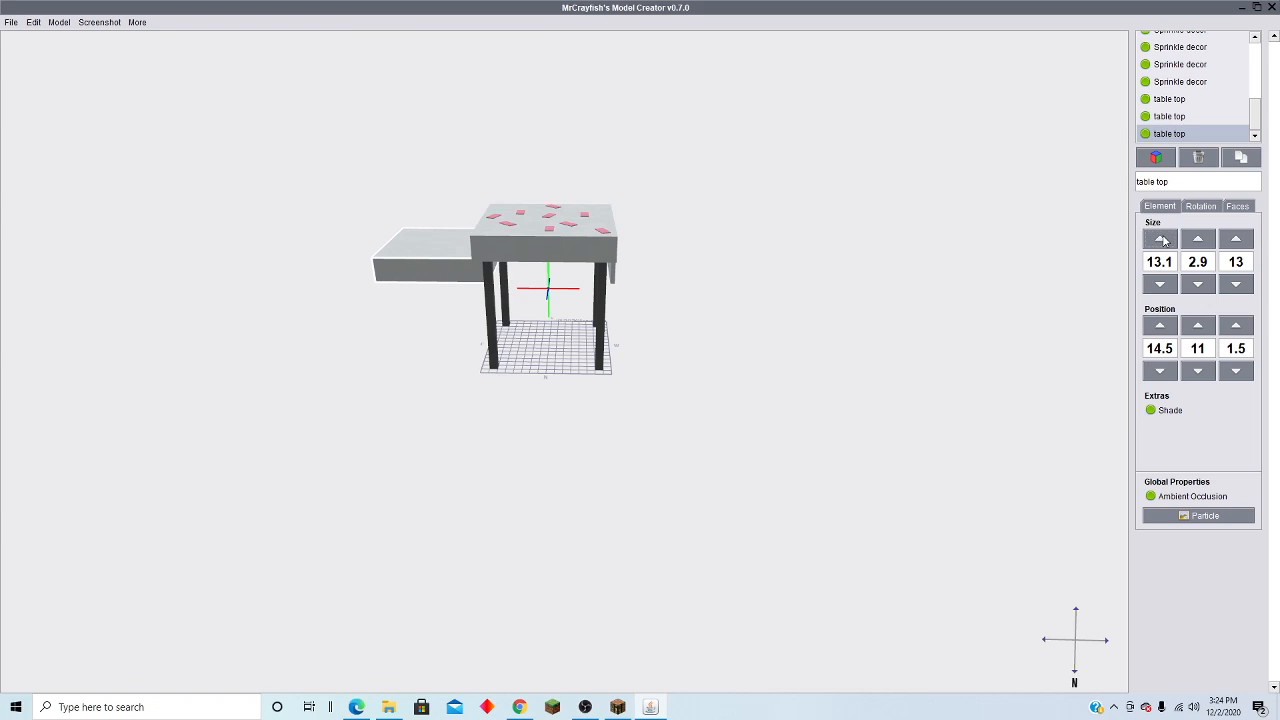
click(1160, 239)
click(1166, 283)
shift+click(1166, 283)
Step: Reduce the Z size of the duplicated panel to 0.5
click(1237, 283)
click(1237, 283)
click(1237, 283)
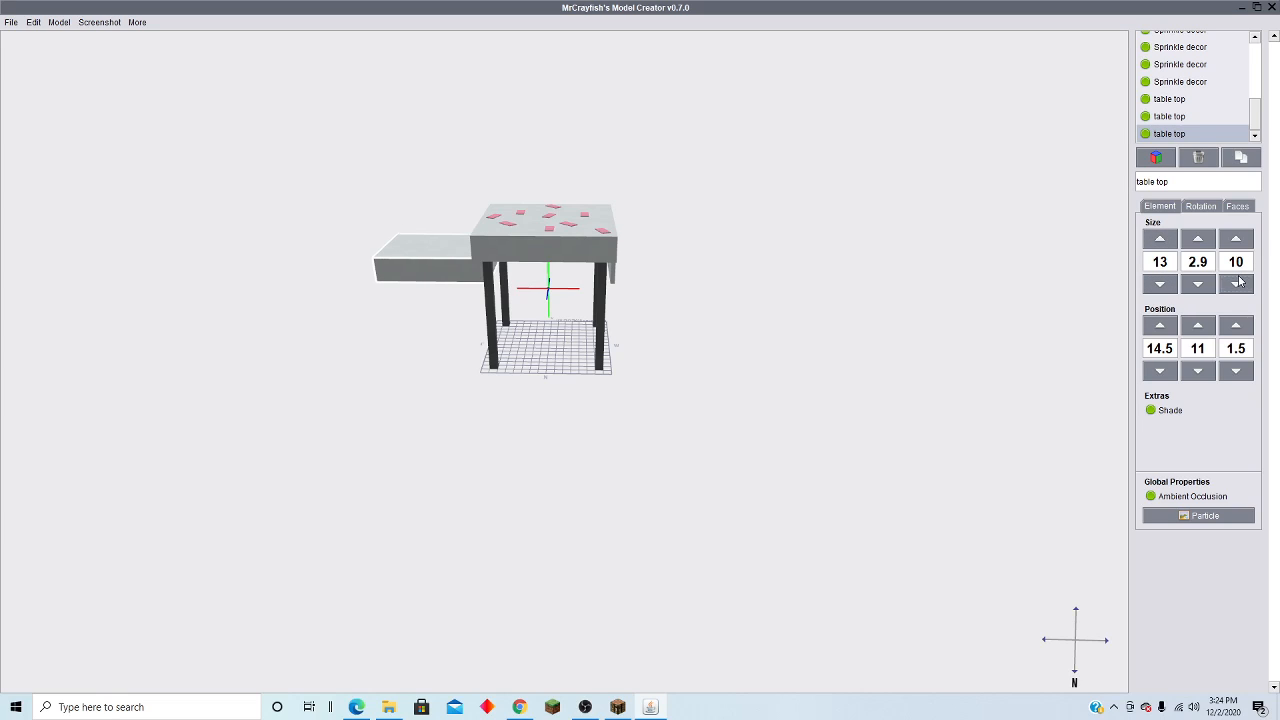
click(1237, 283)
click(1237, 283)
click(1237, 283)
click(1237, 283)
click(1237, 283)
click(1237, 283)
click(1237, 283)
click(1237, 283)
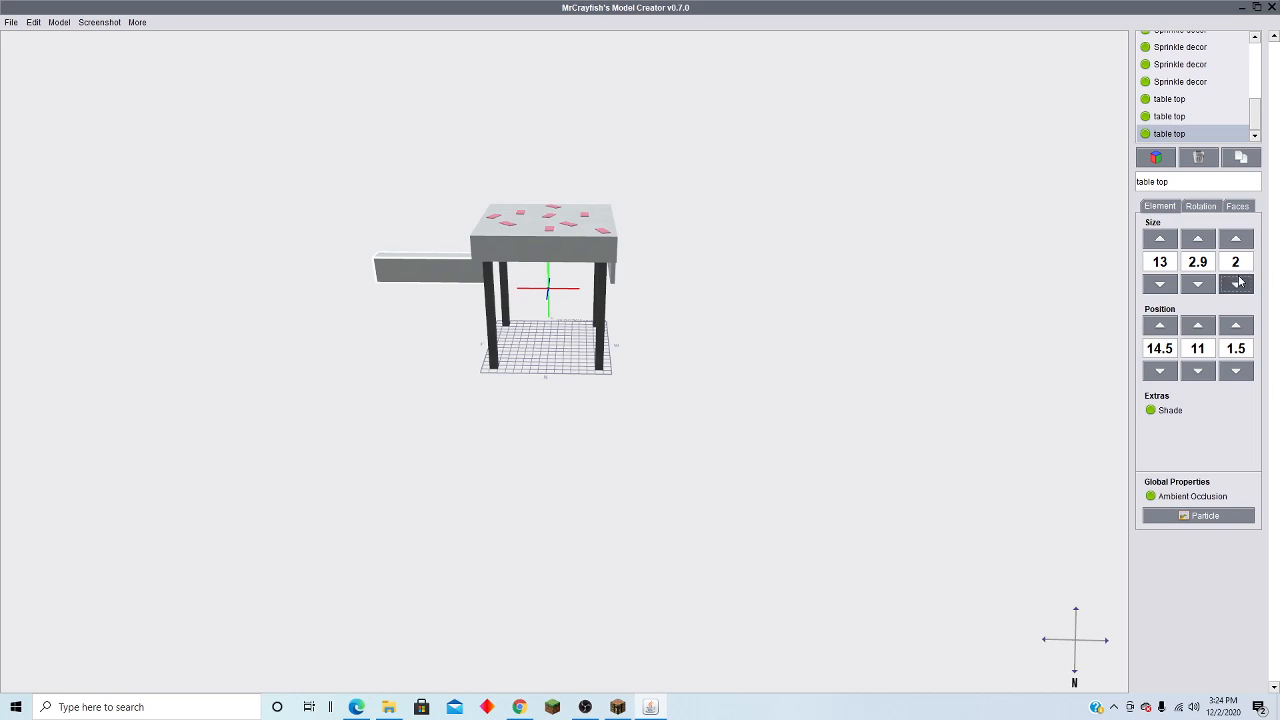
click(1237, 283)
shift+click(1237, 283)
shift+click(1237, 283)
shift+click(1237, 283)
shift+click(1237, 283)
shift+click(1237, 283)
Step: Move the new 13-wide panel toward the table's edge by setting its Z position to 0.5
drag(1082, 266, 1100, 320)
click(1235, 325)
click(1235, 325)
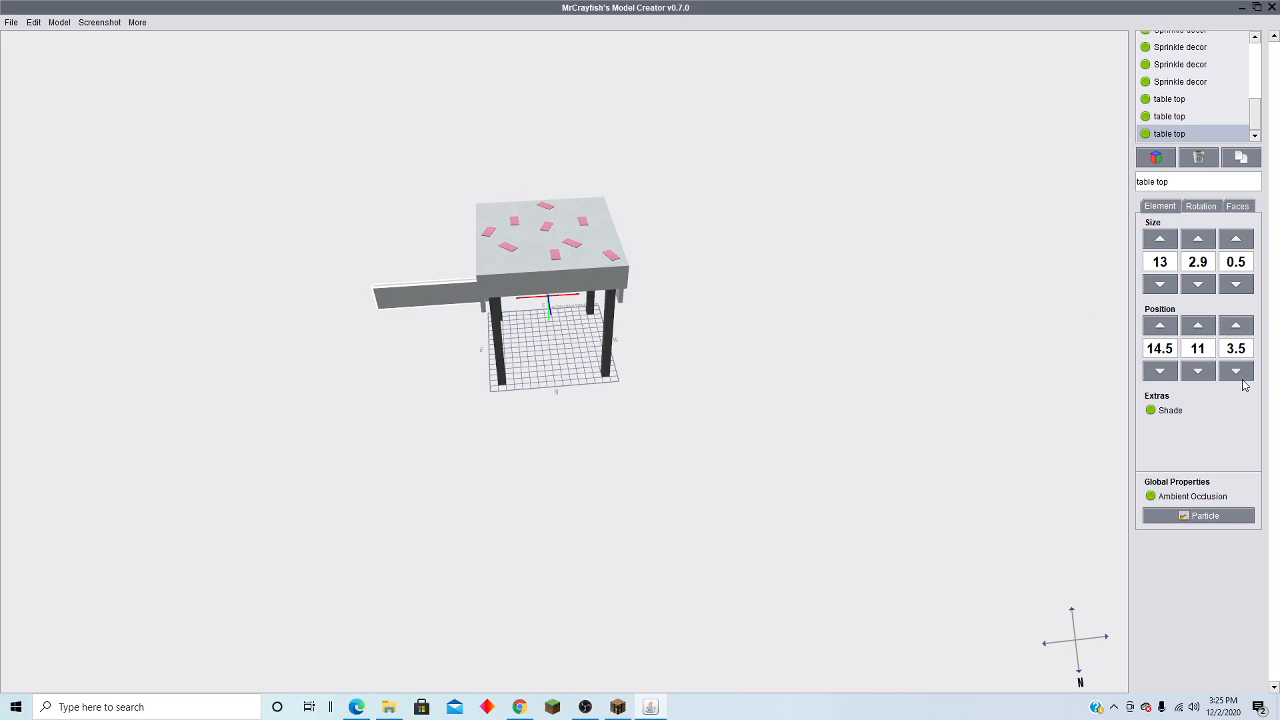
click(1237, 371)
click(1237, 371)
click(1237, 371)
click(1237, 371)
click(1236, 325)
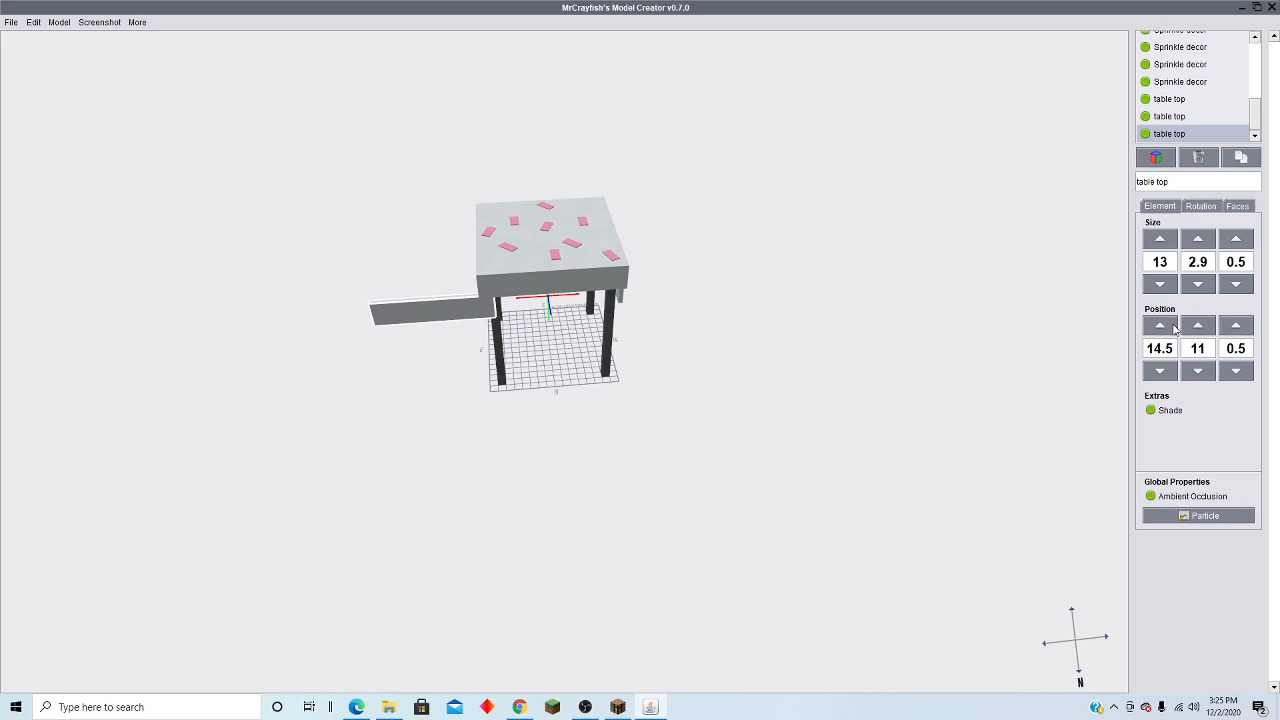
Step: Center the new panel between the legs by setting its X position to 1.5
click(1160, 325)
click(1160, 325)
click(1160, 371)
click(1160, 371)
click(1162, 372)
click(1162, 372)
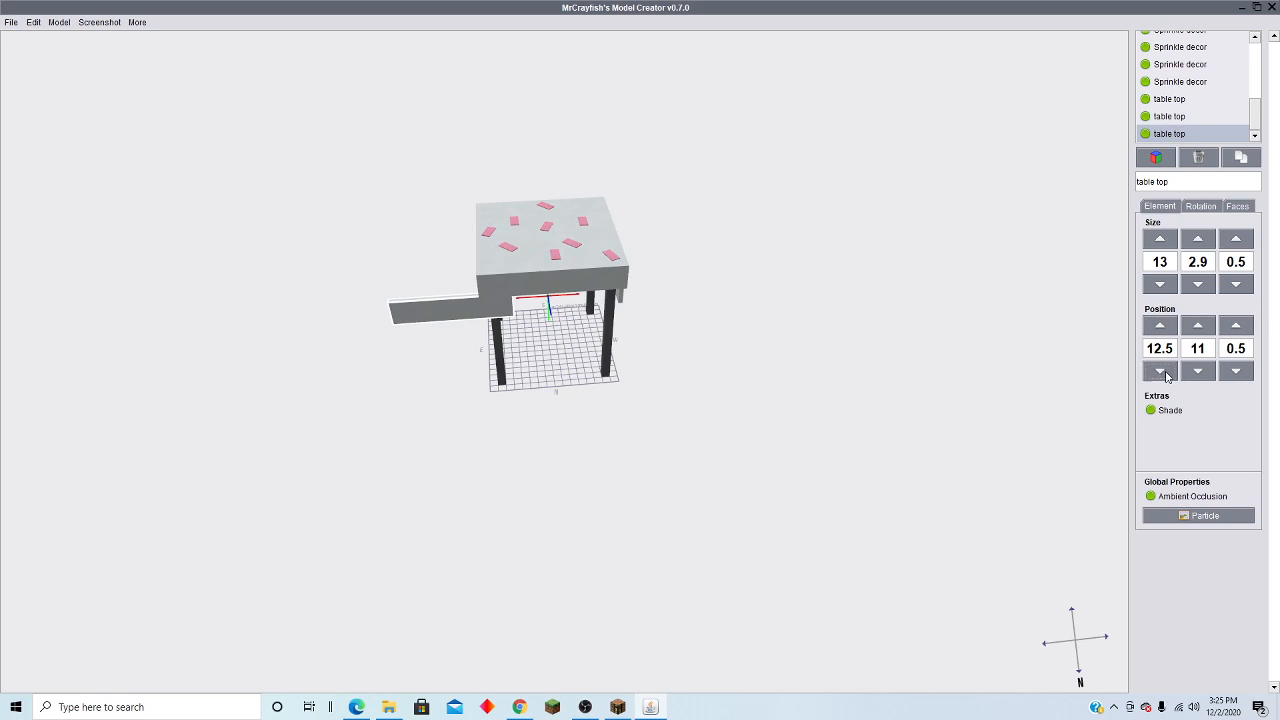
click(1162, 372)
click(1162, 372)
click(1162, 372)
click(1162, 372)
click(1162, 372)
click(1162, 372)
click(1160, 371)
click(1160, 371)
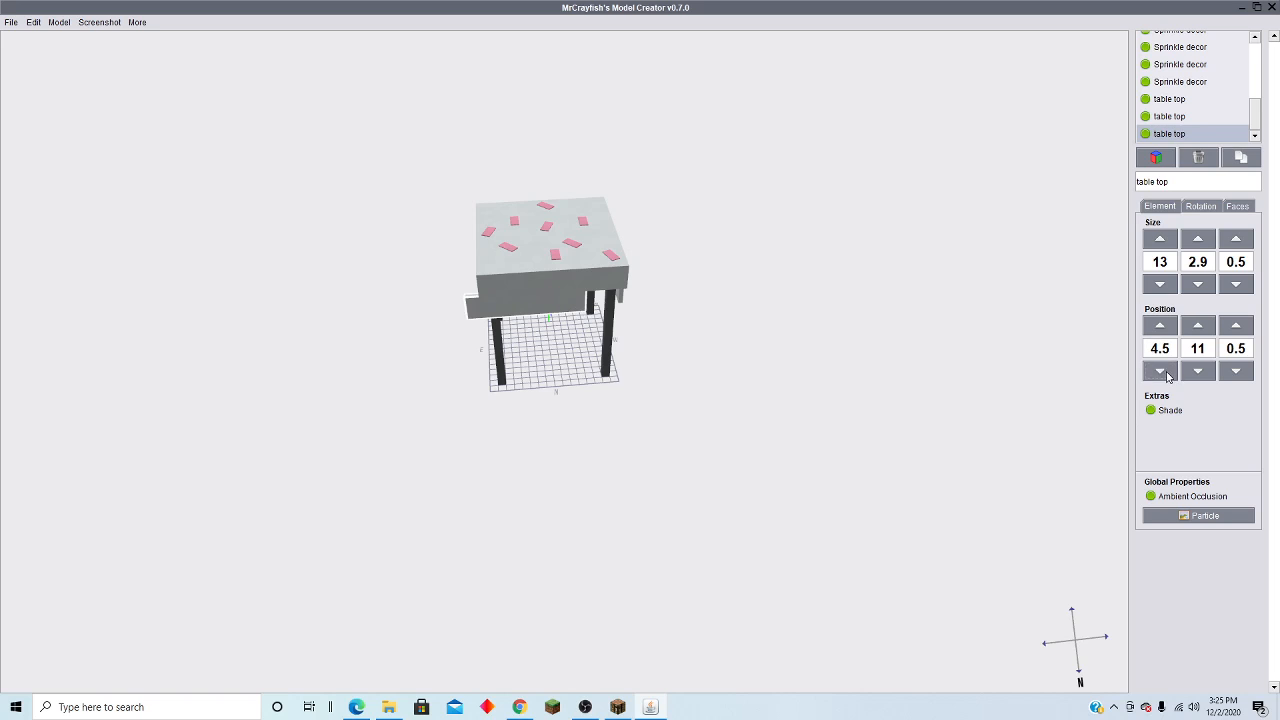
click(1160, 371)
click(1160, 371)
drag(720, 380, 873, 224)
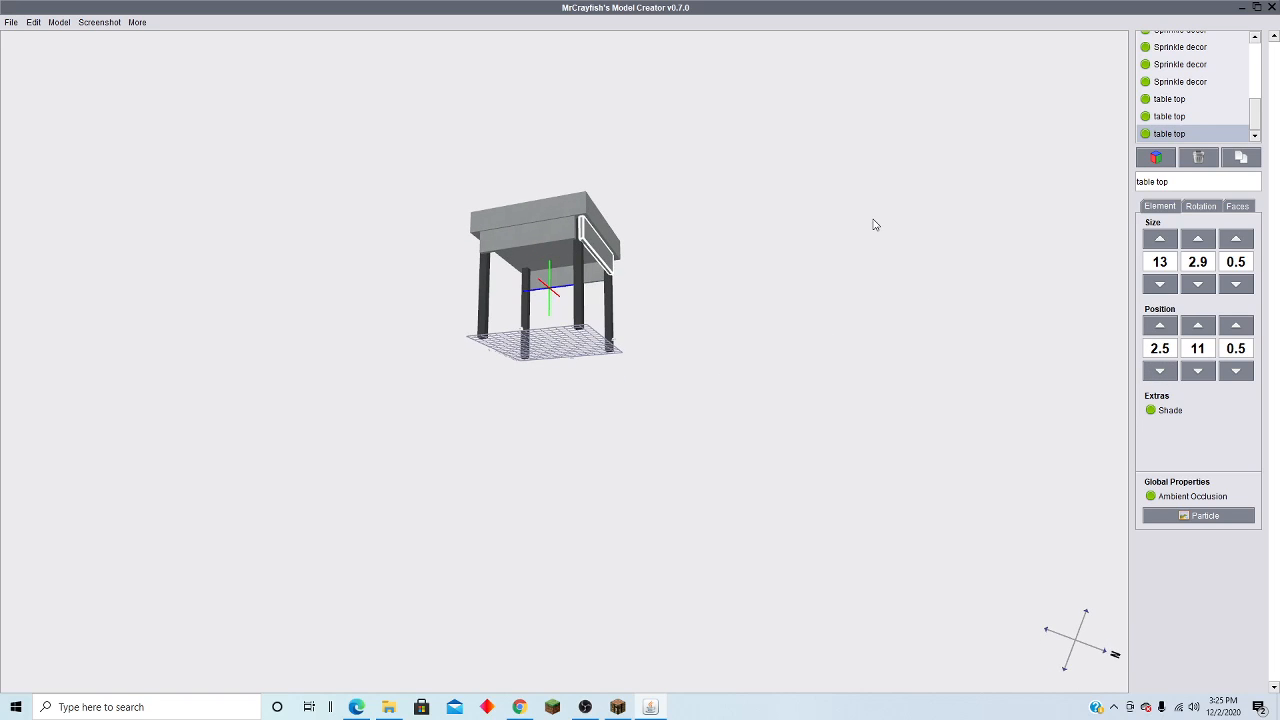
click(1145, 372)
Step: Align the new panel with the outer edge of the table by setting its Z position to 0
drag(1043, 366, 764, 364)
right_drag(764, 364, 771, 361)
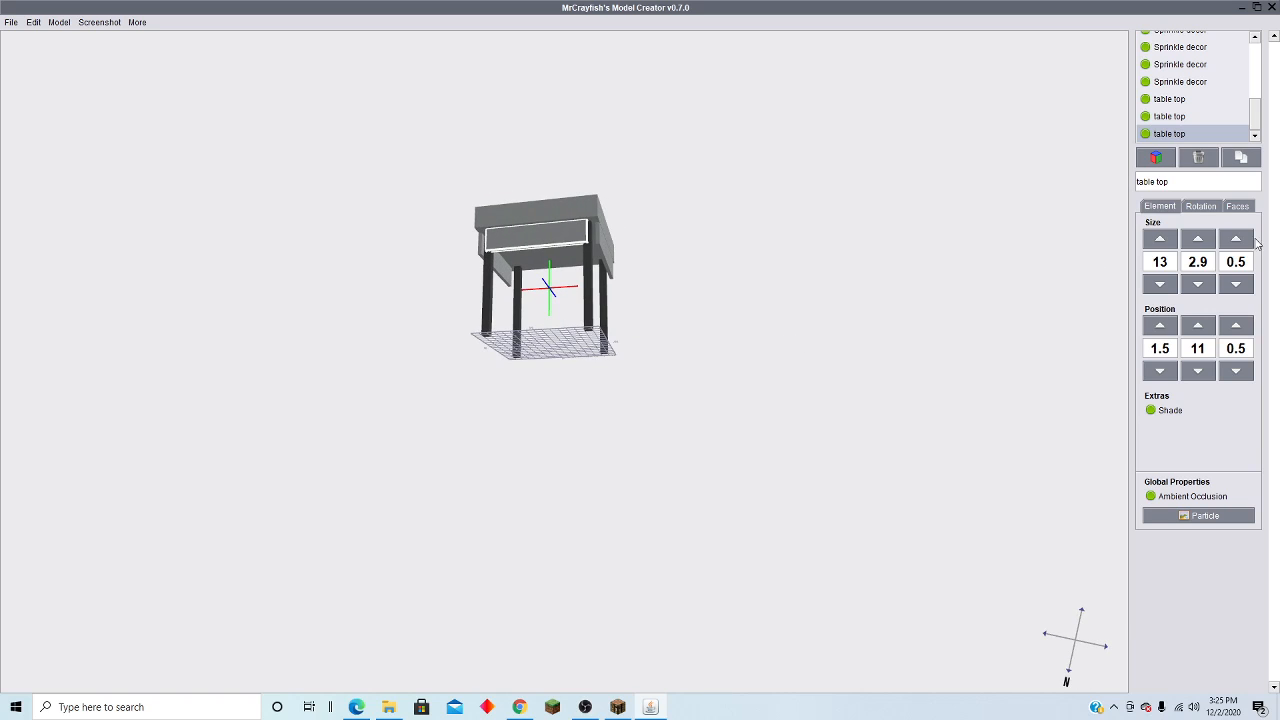
click(1247, 329)
click(1247, 329)
click(1247, 329)
click(1247, 329)
shift+click(1247, 329)
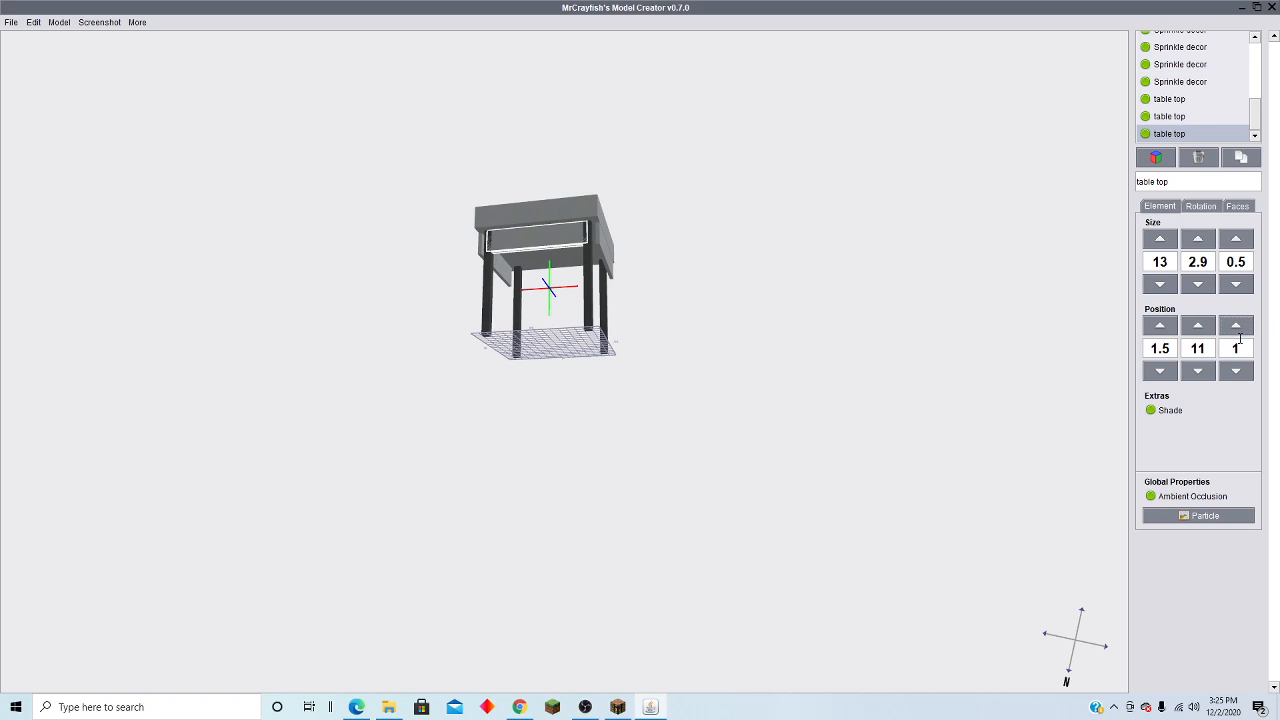
click(1234, 377)
Step: Raise the new panel slightly against the table top by setting its Y position to 11.1
right_drag(800, 372, 825, 444)
click(1200, 327)
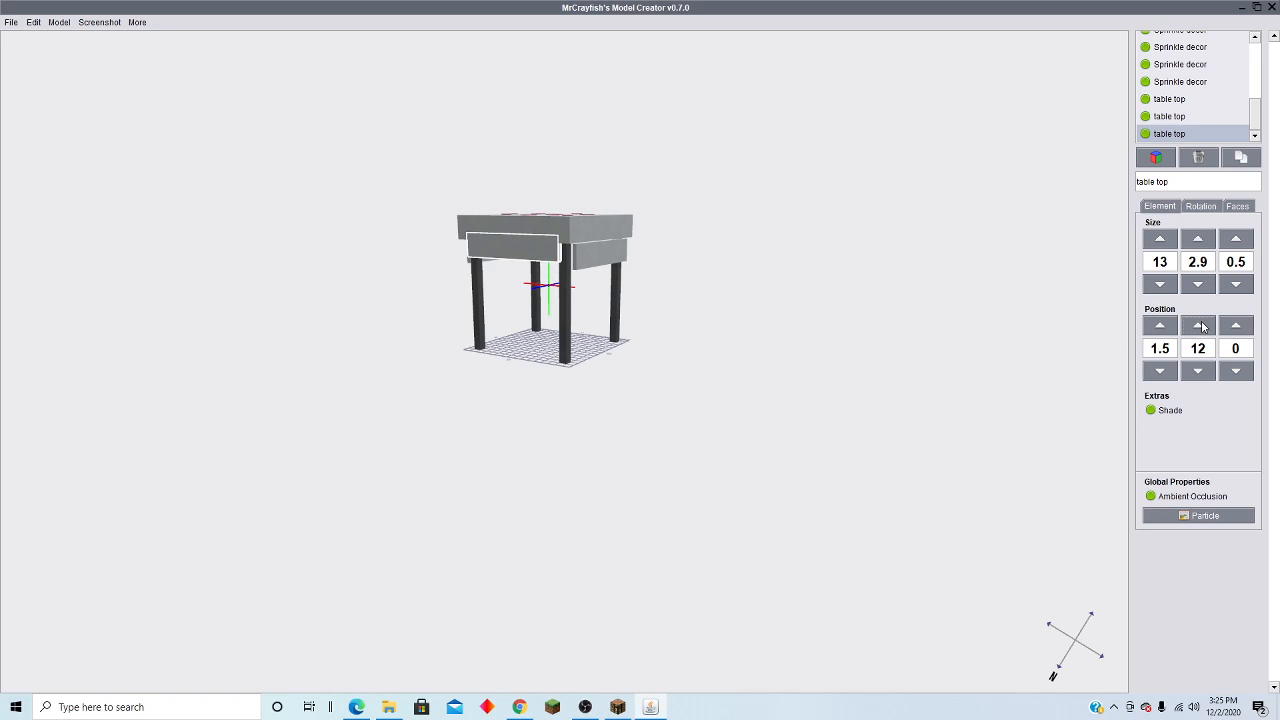
right_drag(1100, 336, 948, 330)
mouse_move(1046, 343)
right_down()
mouse_move(968, 341)
mouse_move(1052, 336)
right_up()
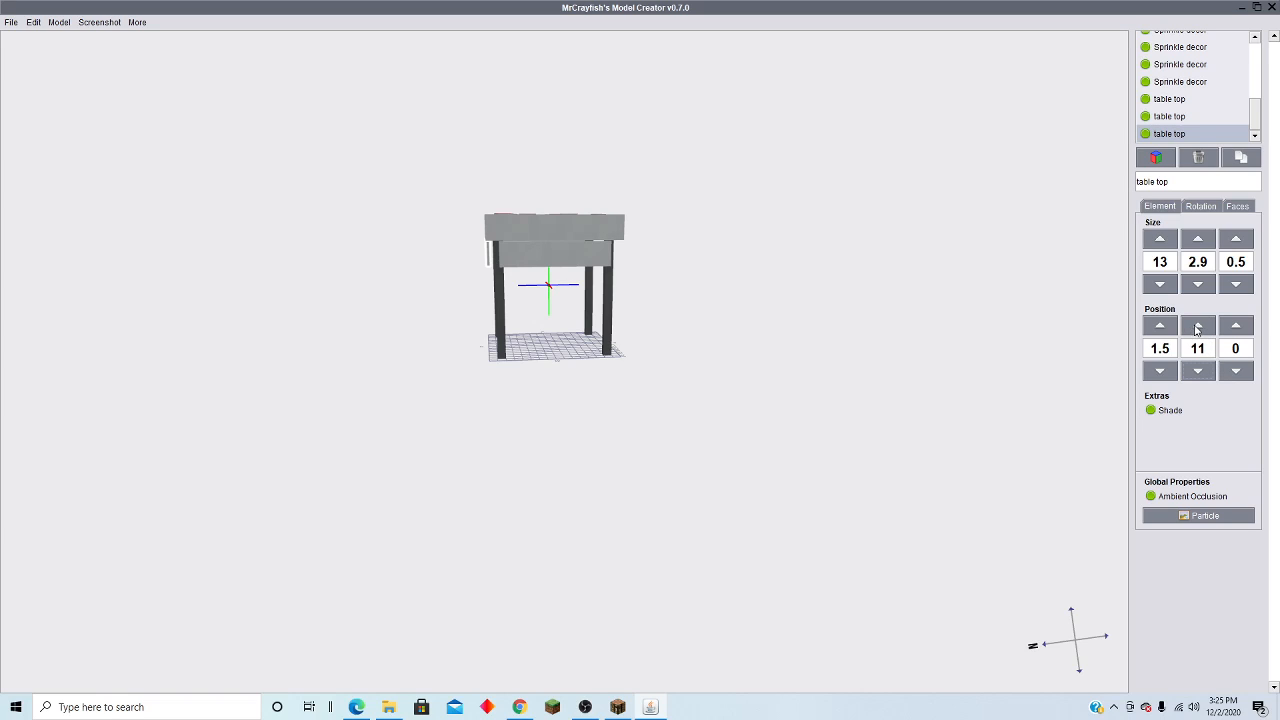
click(1197, 329)
right_drag(697, 354, 570, 349)
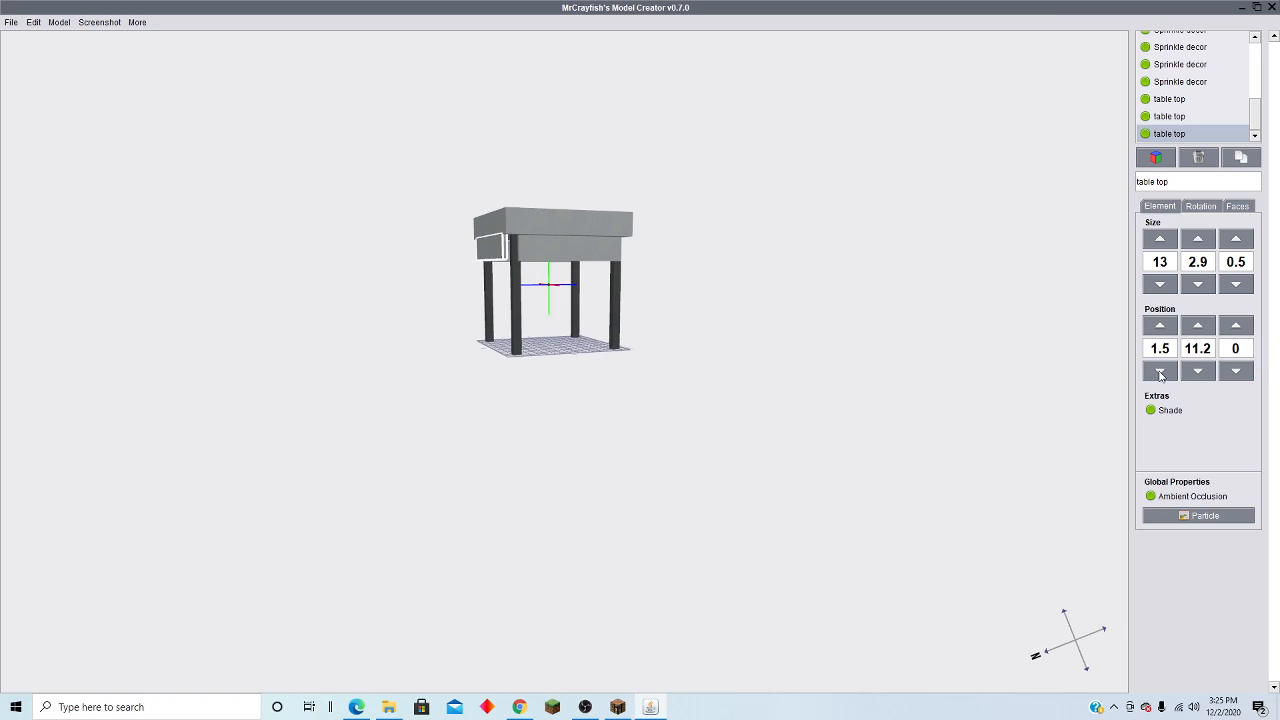
click(1180, 81)
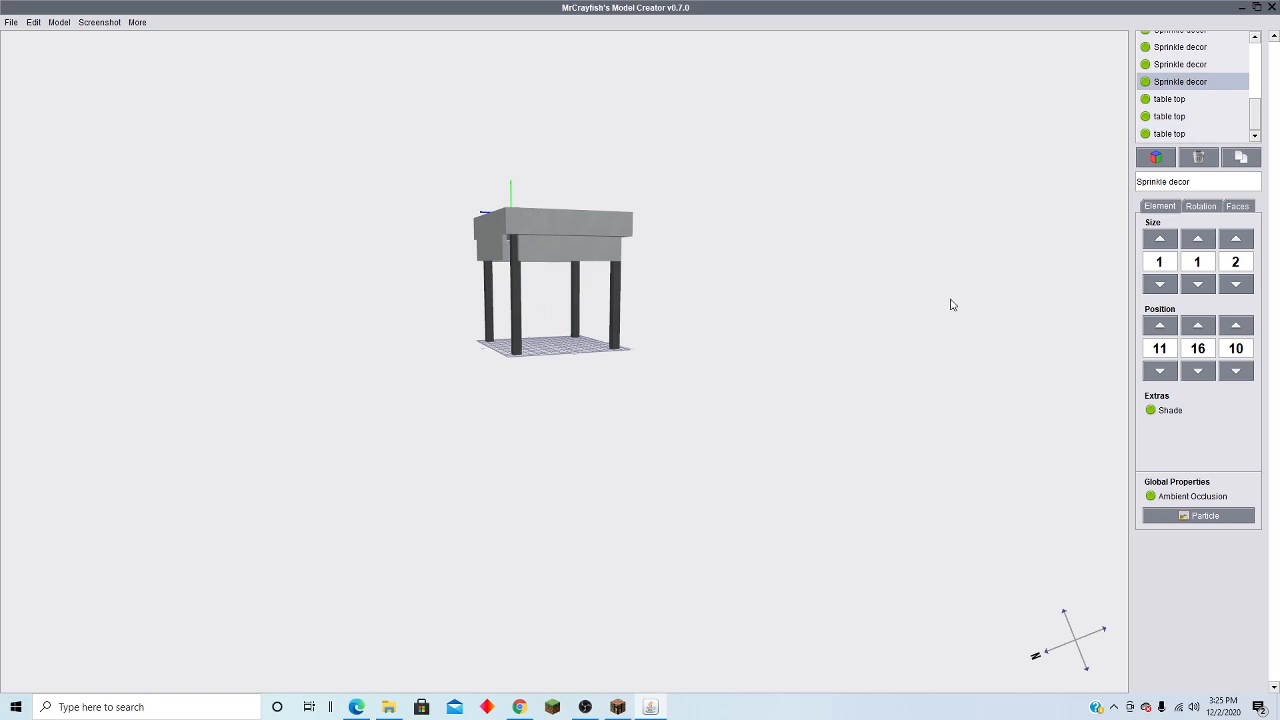
right_drag(951, 300, 815, 360)
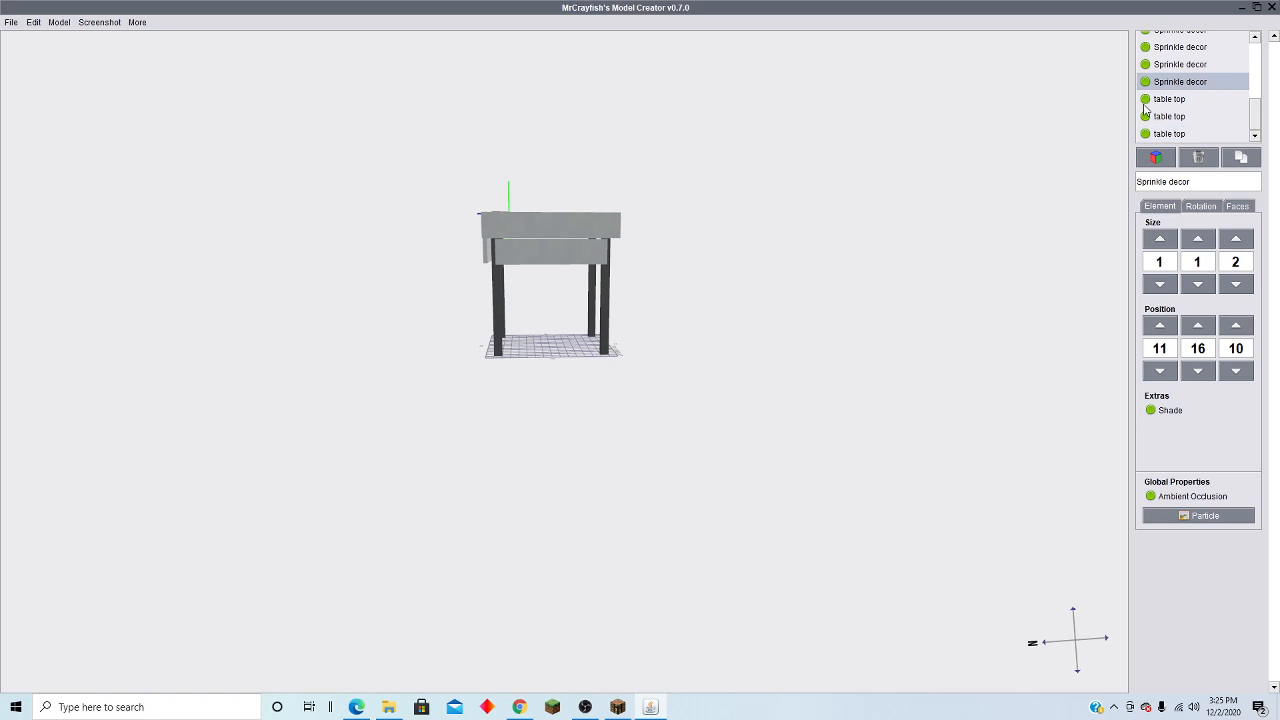
Step: Raise the two earlier side panels, at X 15.5 and X 0, to Y position 11.1
click(1172, 118)
right_drag(493, 518, 1097, 393)
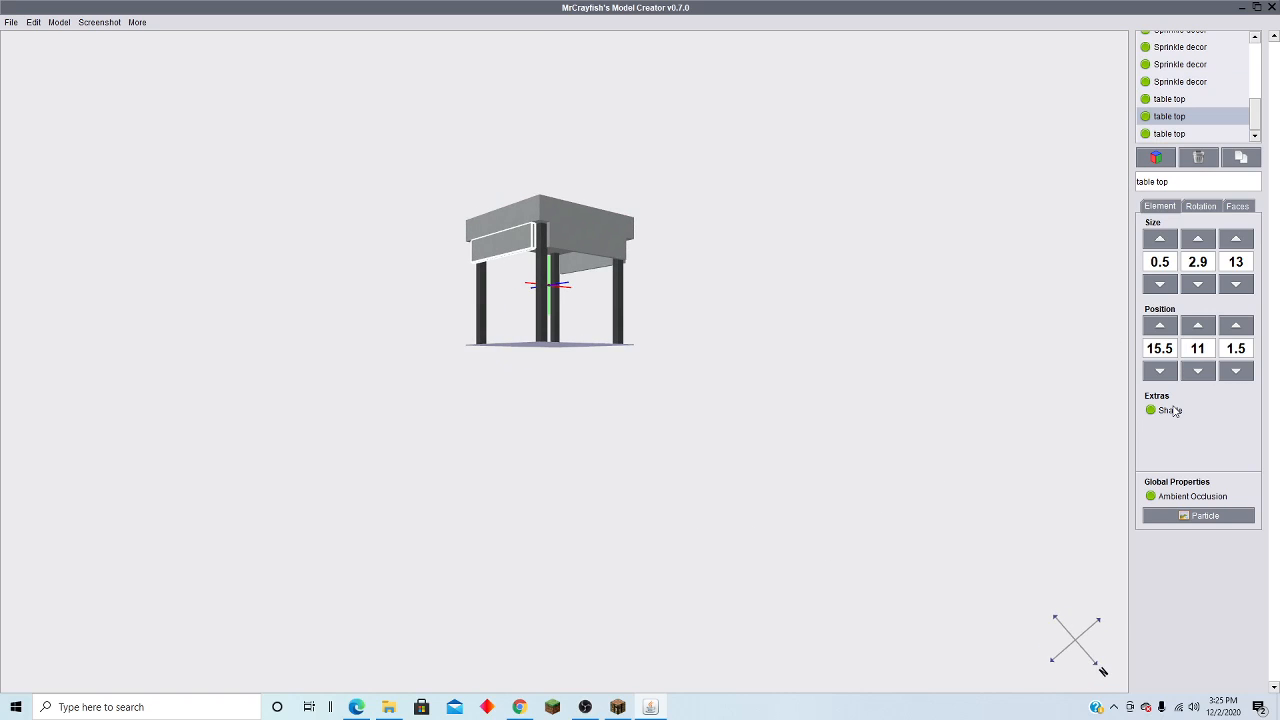
click(1198, 325)
click(1195, 99)
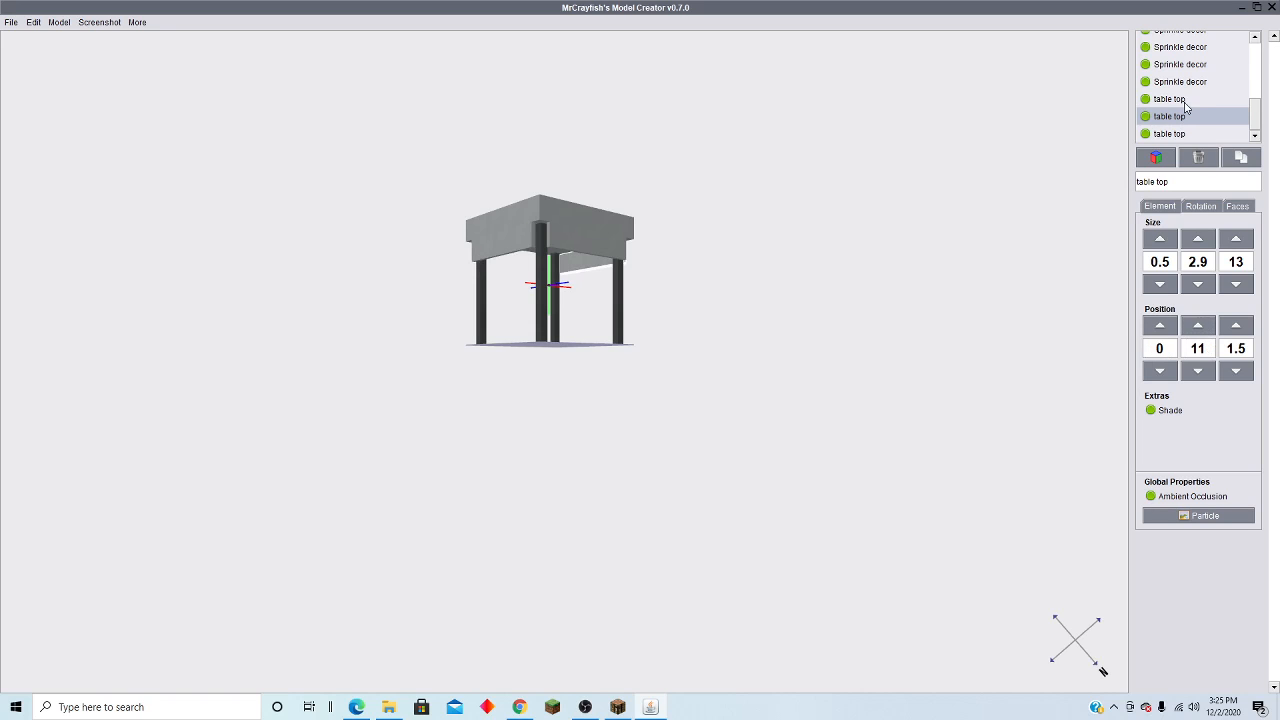
click(1198, 325)
Step: Duplicate the 13-wide panel at Z 0 and move the copy to the opposite side of the table at Z 15.5
right_drag(780, 415, 416, 481)
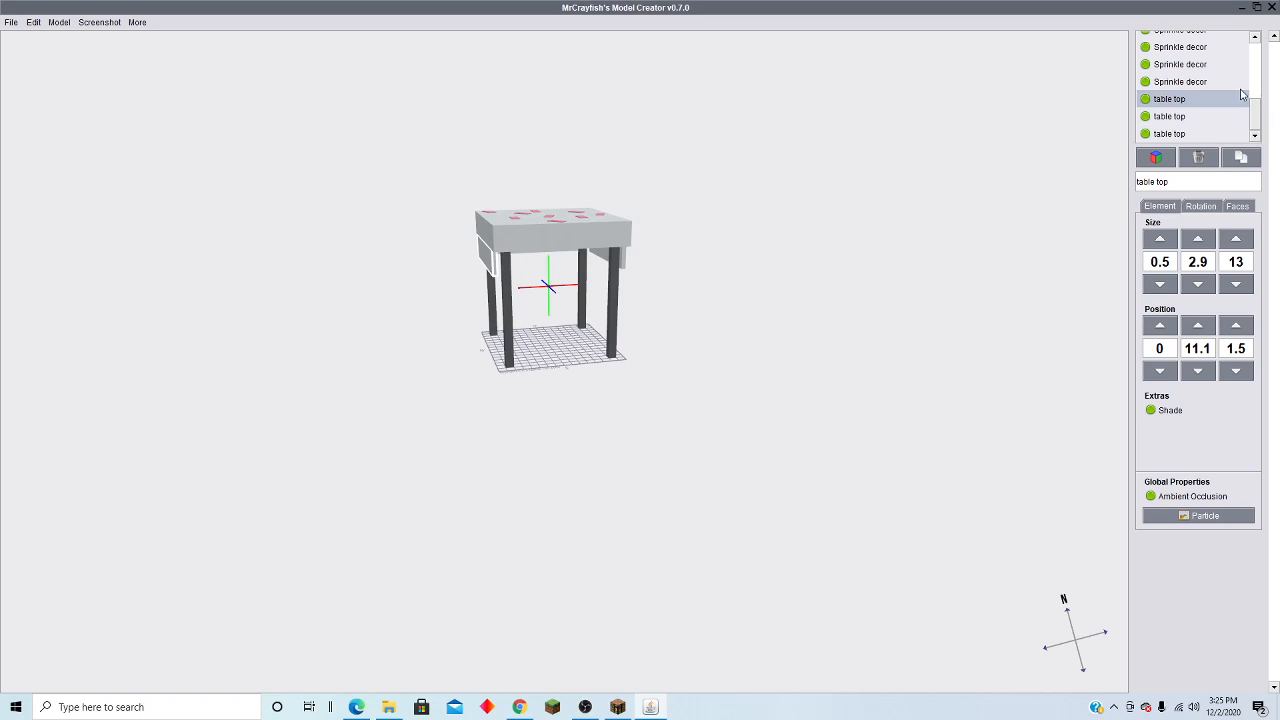
click(1205, 134)
right_drag(694, 414, 737, 366)
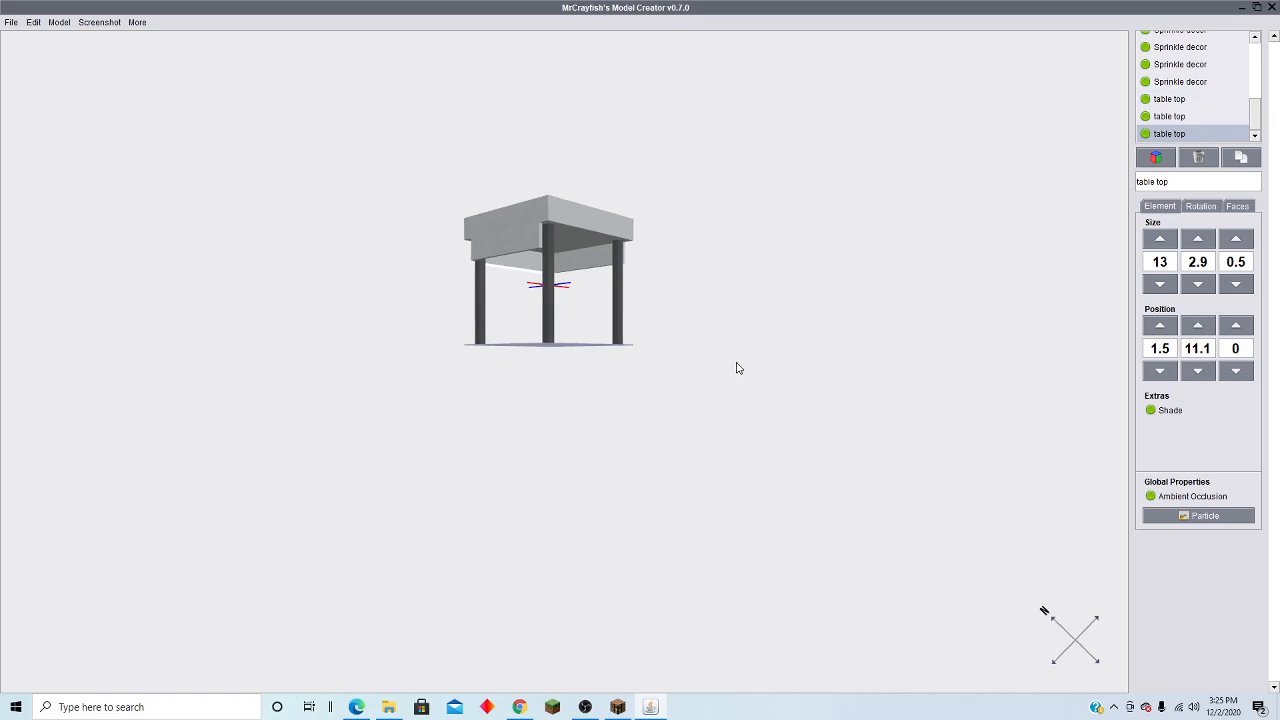
click(1243, 164)
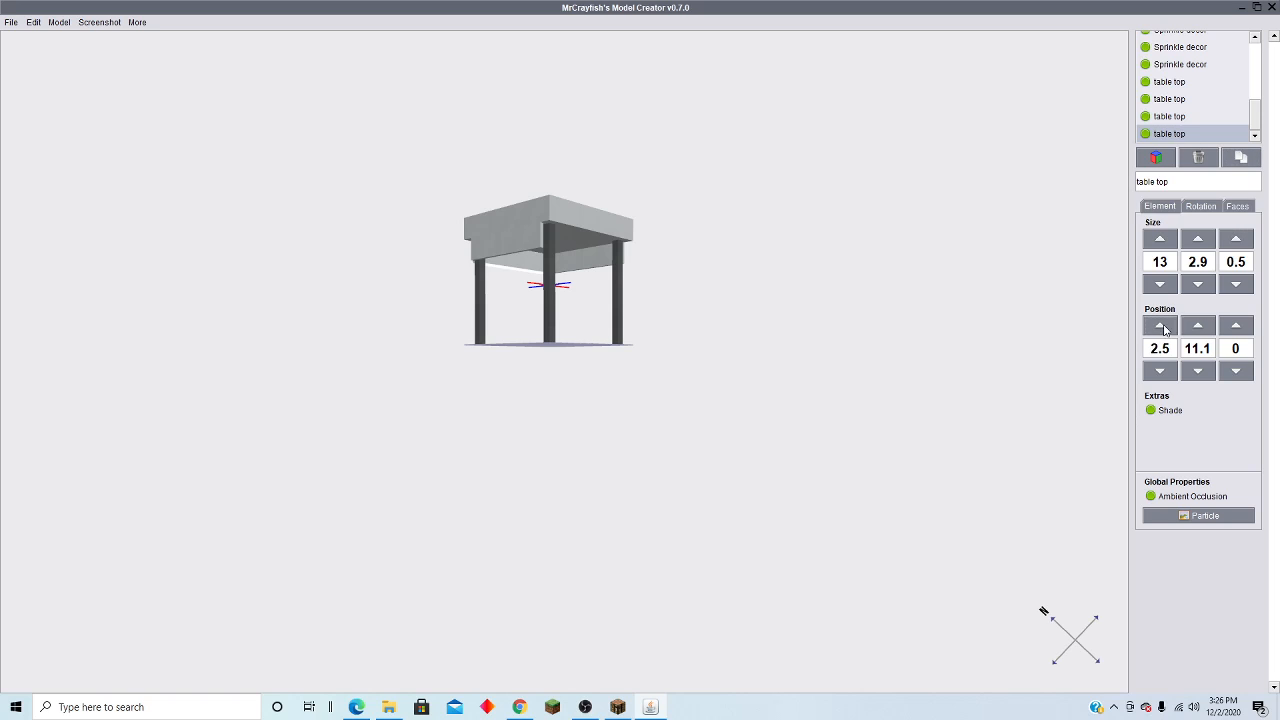
click(1160, 370)
right_drag(1050, 362, 1115, 348)
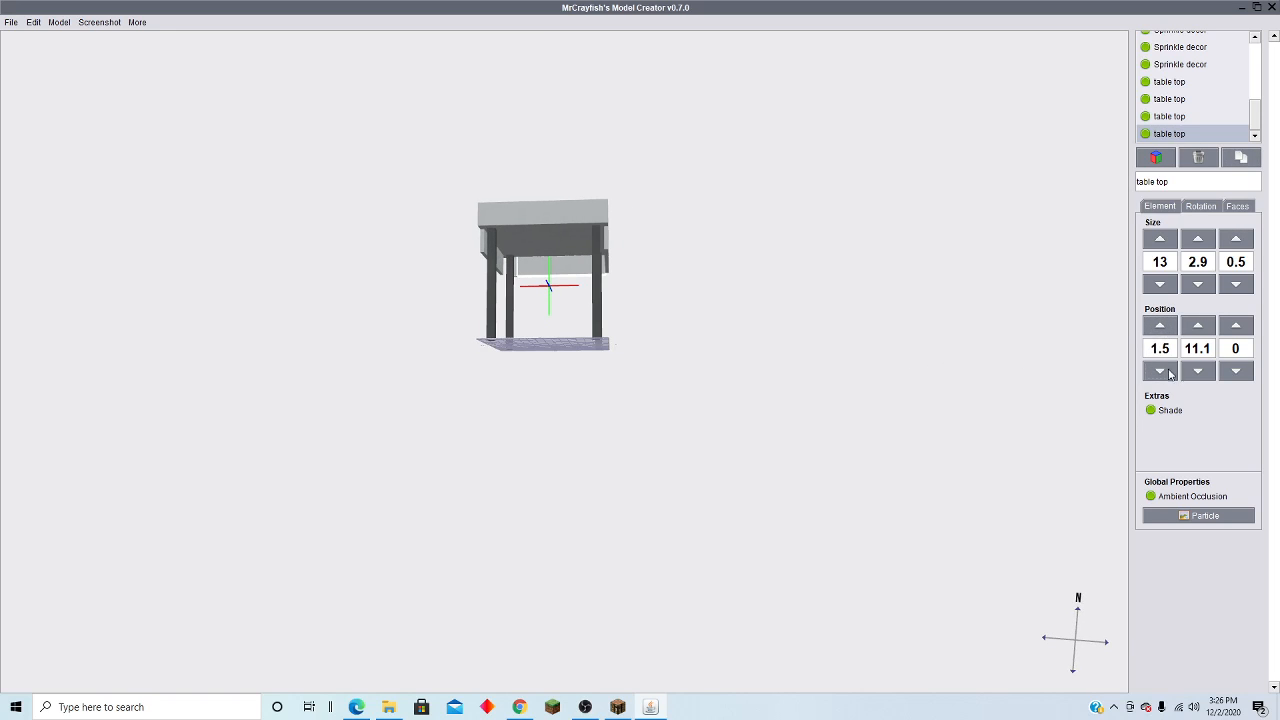
double_click(1237, 326)
triple_click(1237, 326)
double_click(1237, 326)
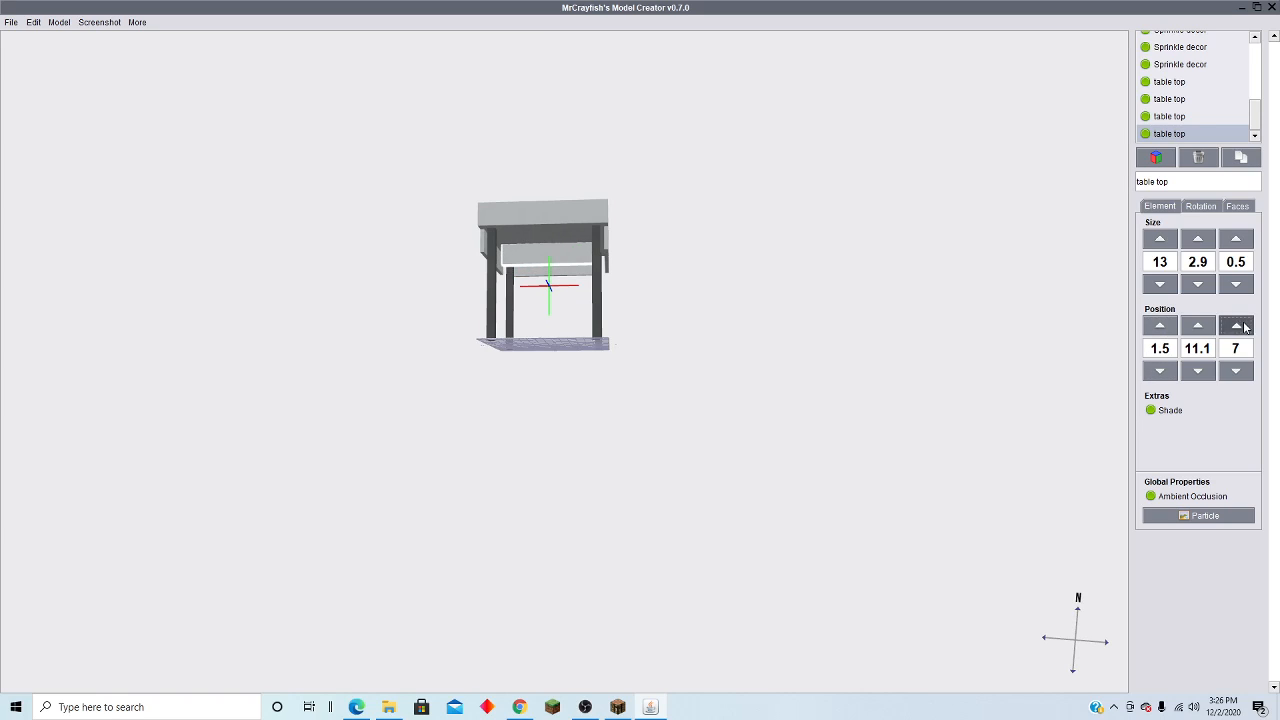
triple_click(1237, 326)
double_click(1244, 327)
double_click(1244, 327)
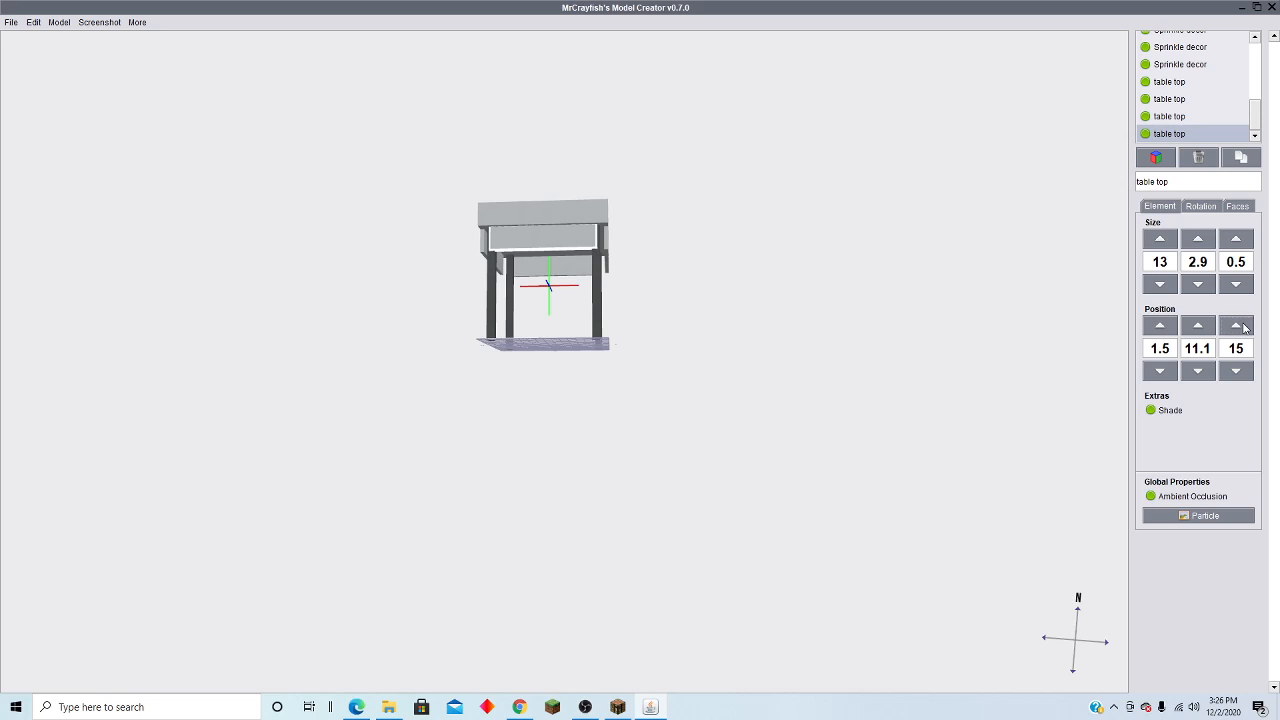
double_click(1244, 327)
click(1244, 327)
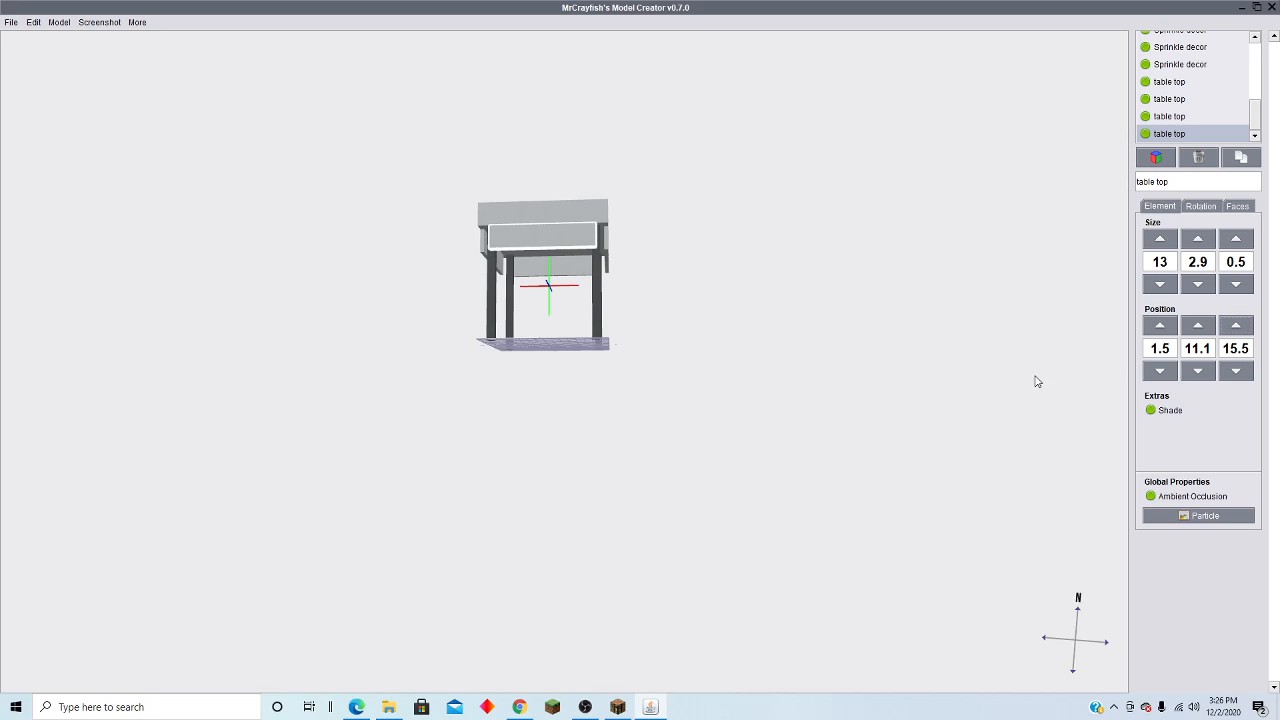
right_drag(1034, 380, 550, 380)
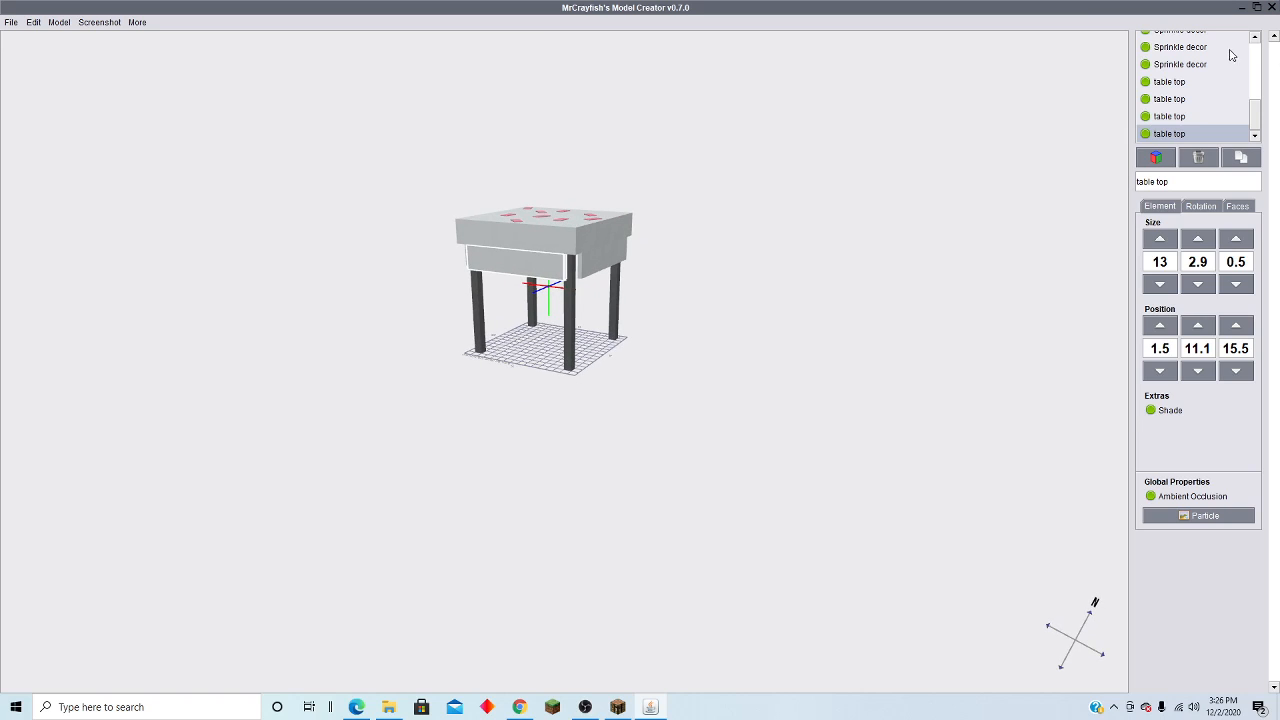
Step: Thicken the main table top to a Y size of 4.9 and lower it to Y position 12
click(1170, 82)
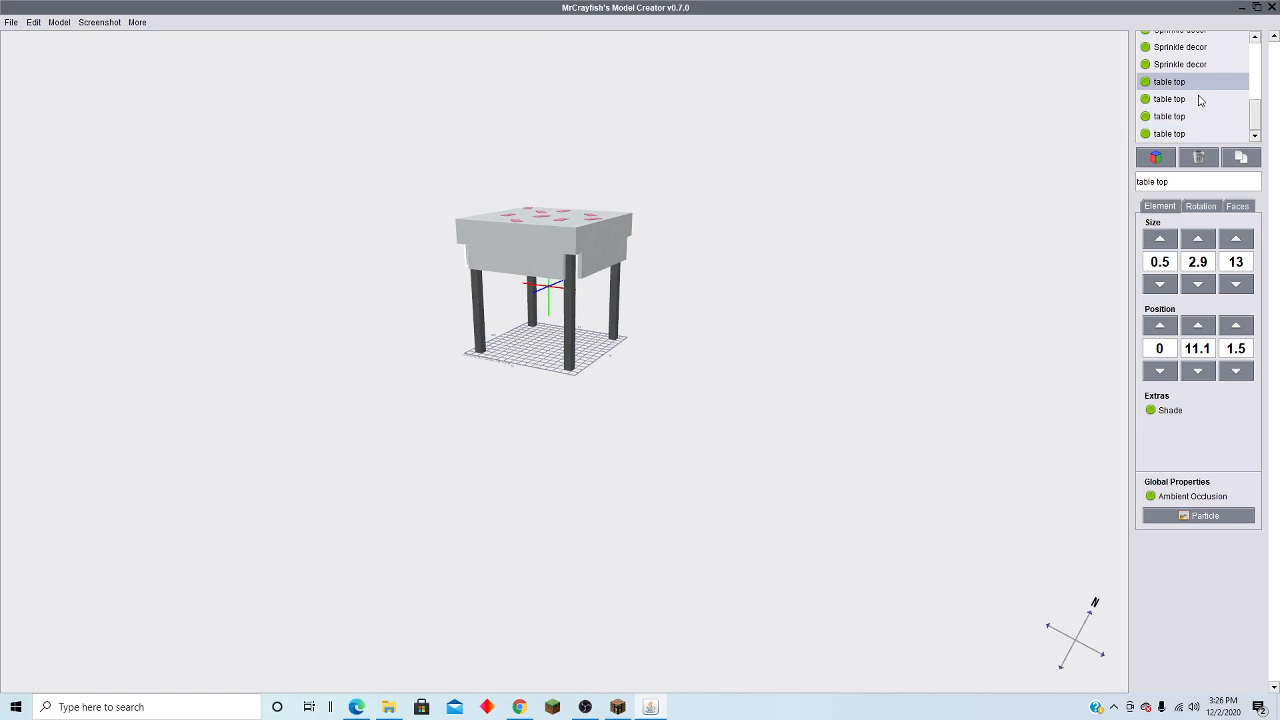
click(1200, 99)
click(1190, 84)
scroll(1186, 83, up, 5)
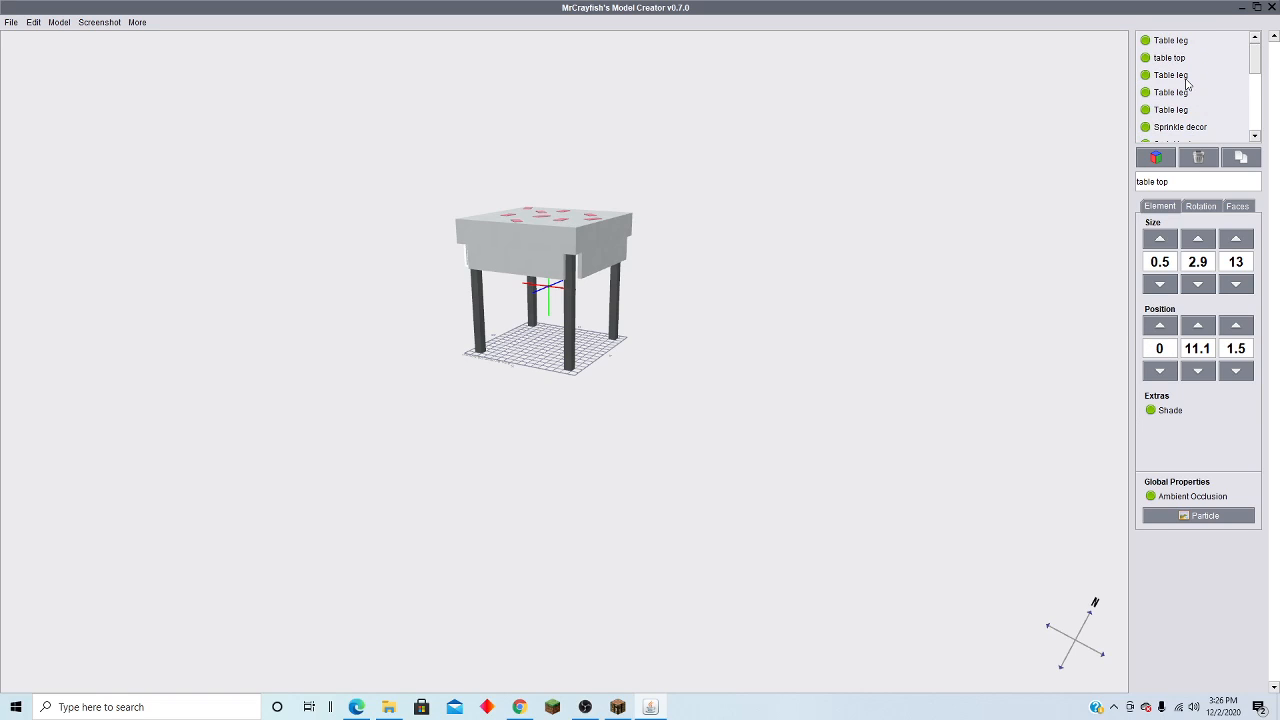
scroll(1186, 83, down, 1)
scroll(1186, 83, up, 1)
click(1185, 62)
click(1198, 242)
click(1198, 242)
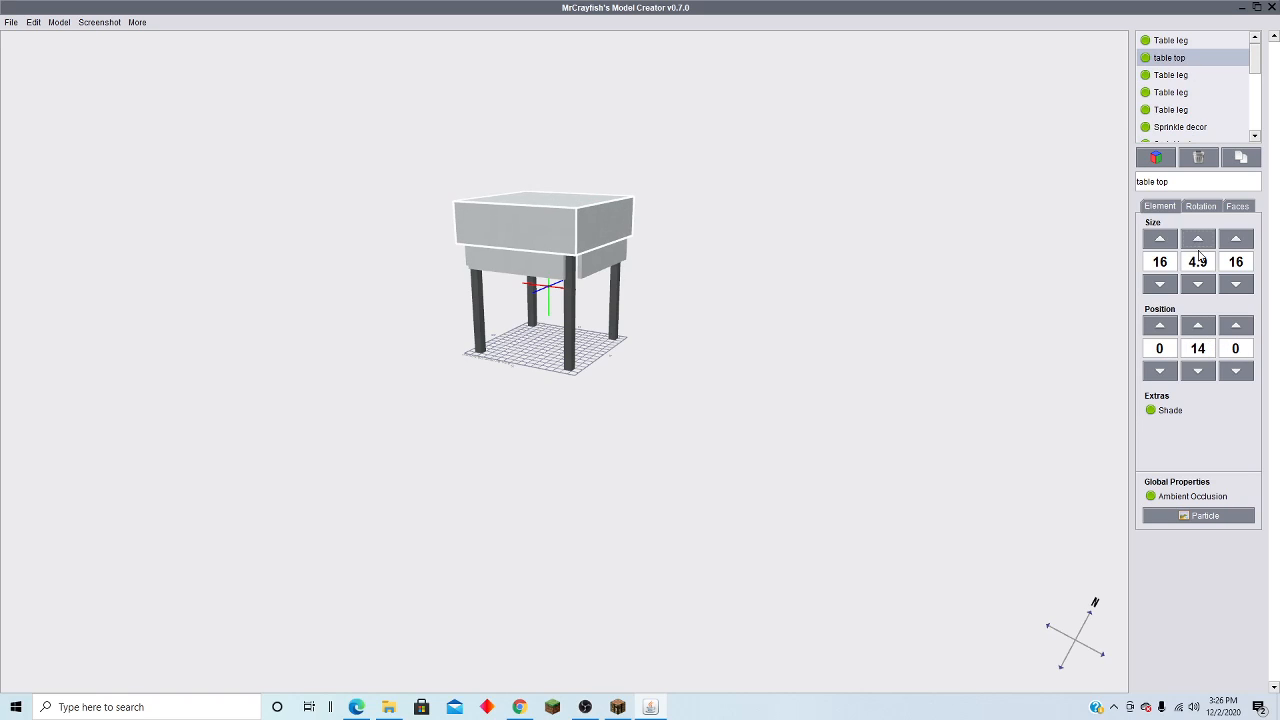
click(1198, 370)
click(1198, 370)
drag(945, 313, 909, 289)
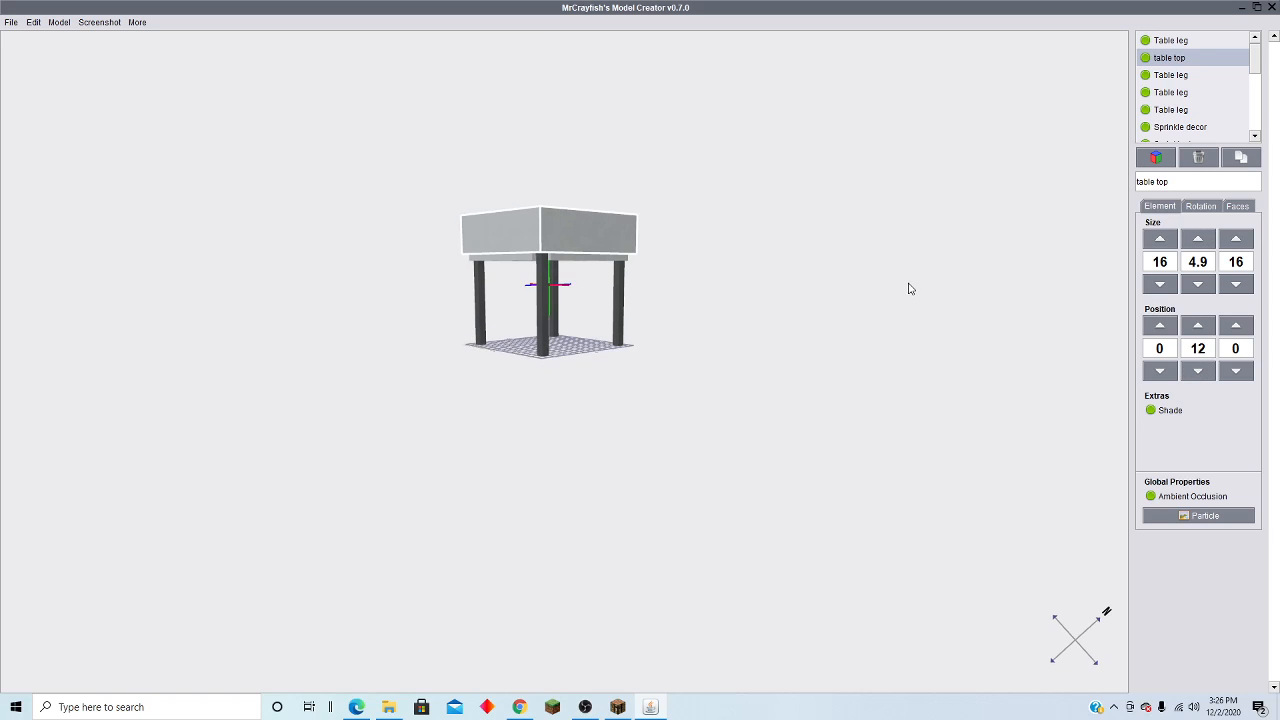
Step: Lower the two 13-wide panels, at Z 15.5 and Z 0, to Y position 9.1
scroll(1170, 111, down, 5)
click(1175, 133)
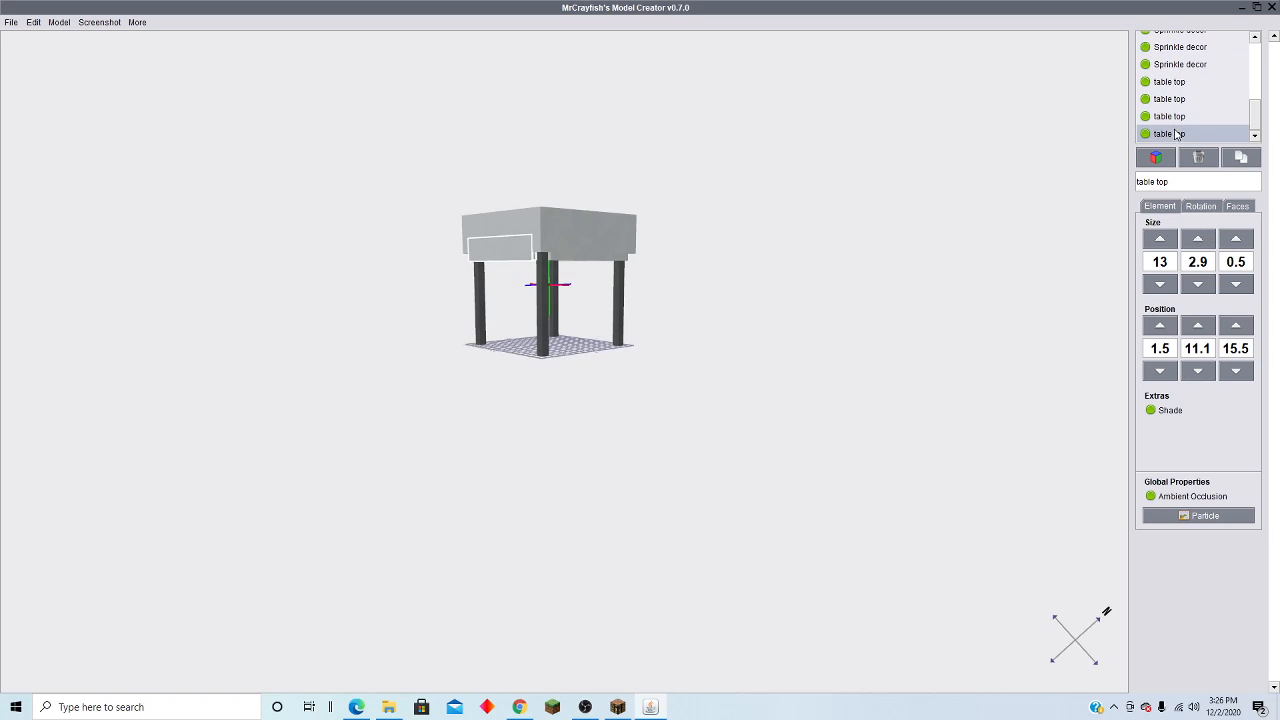
click(1199, 372)
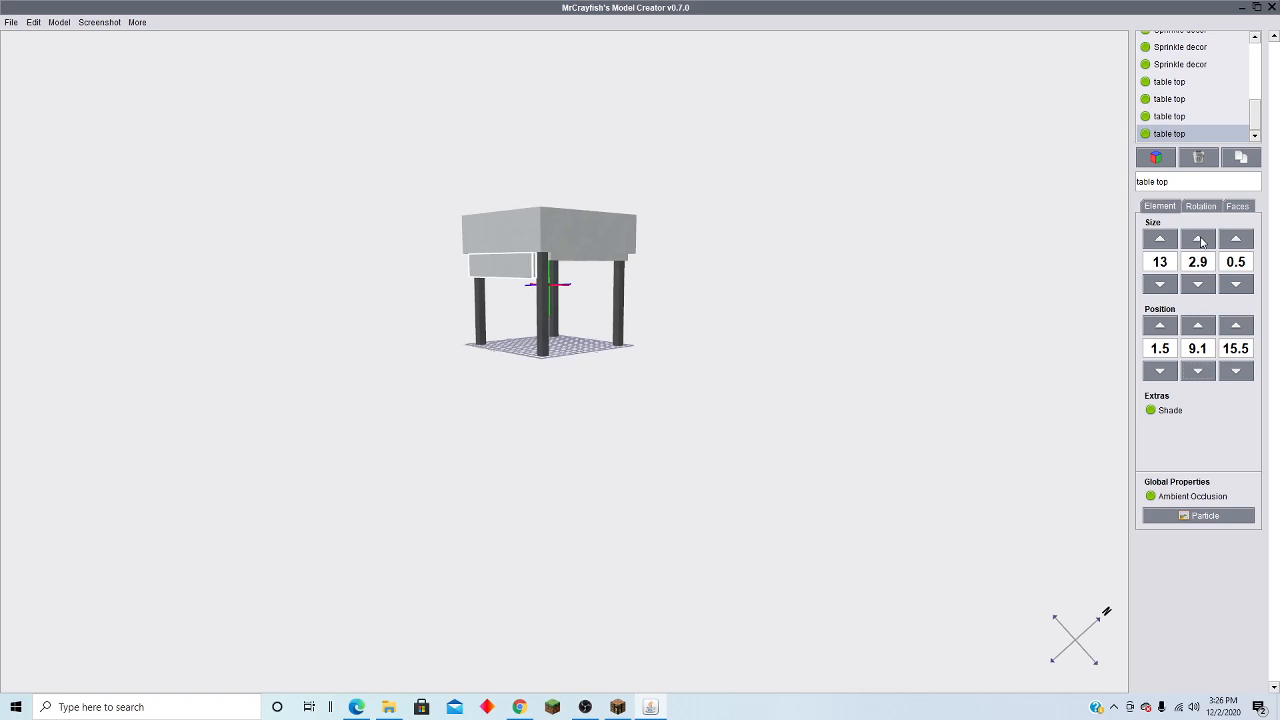
click(1190, 116)
click(1208, 372)
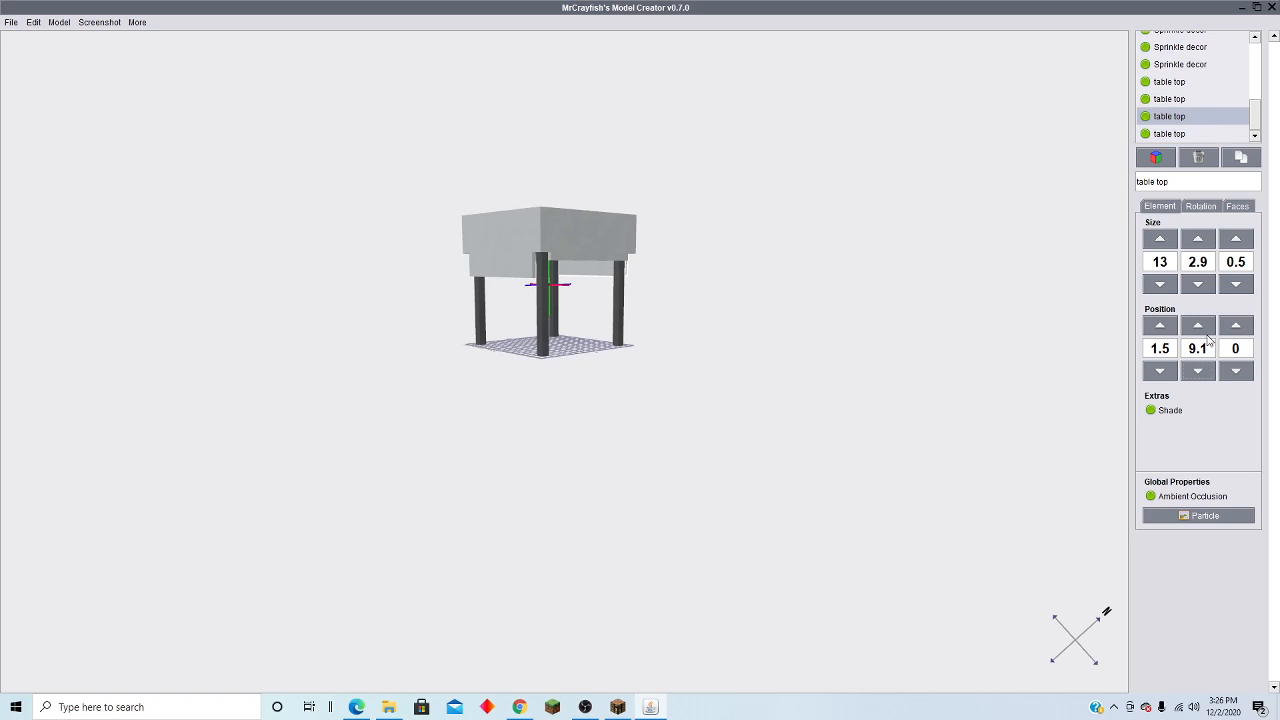
Step: Lower the two 13-deep side panels, at X 15.5 and X 0, to Y position 9.1
click(1185, 99)
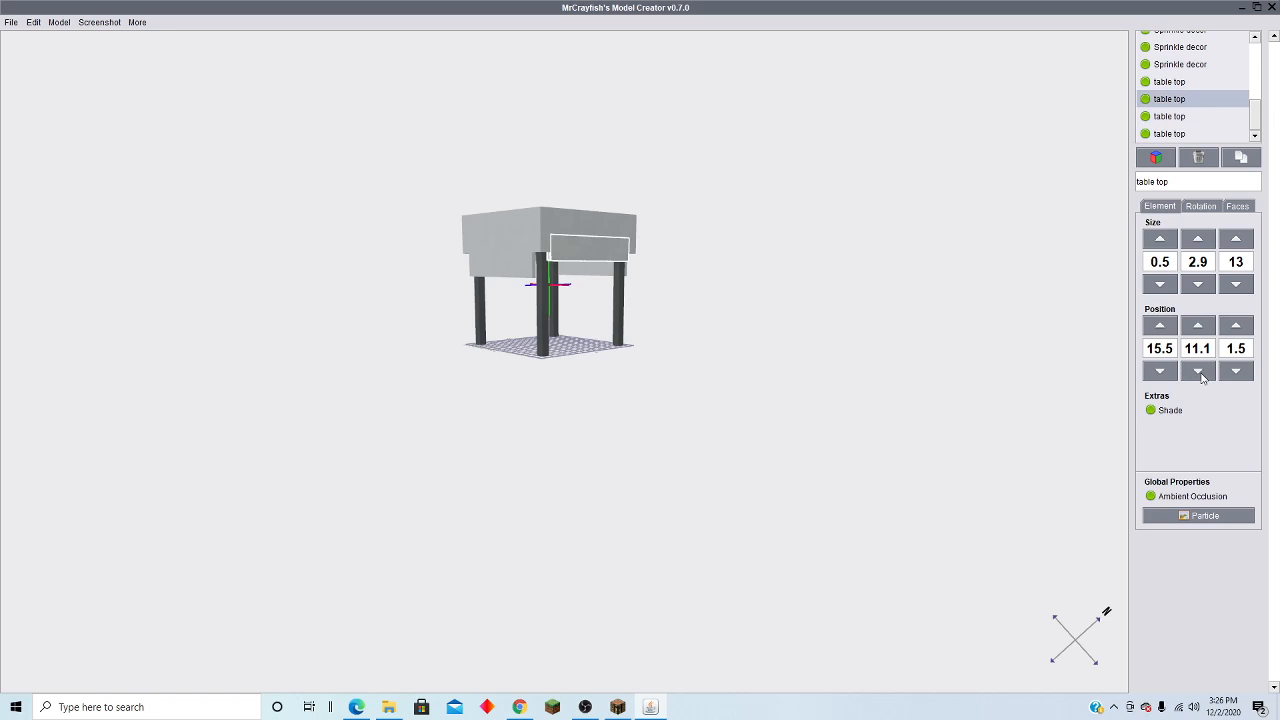
click(1199, 372)
click(1199, 372)
click(1178, 84)
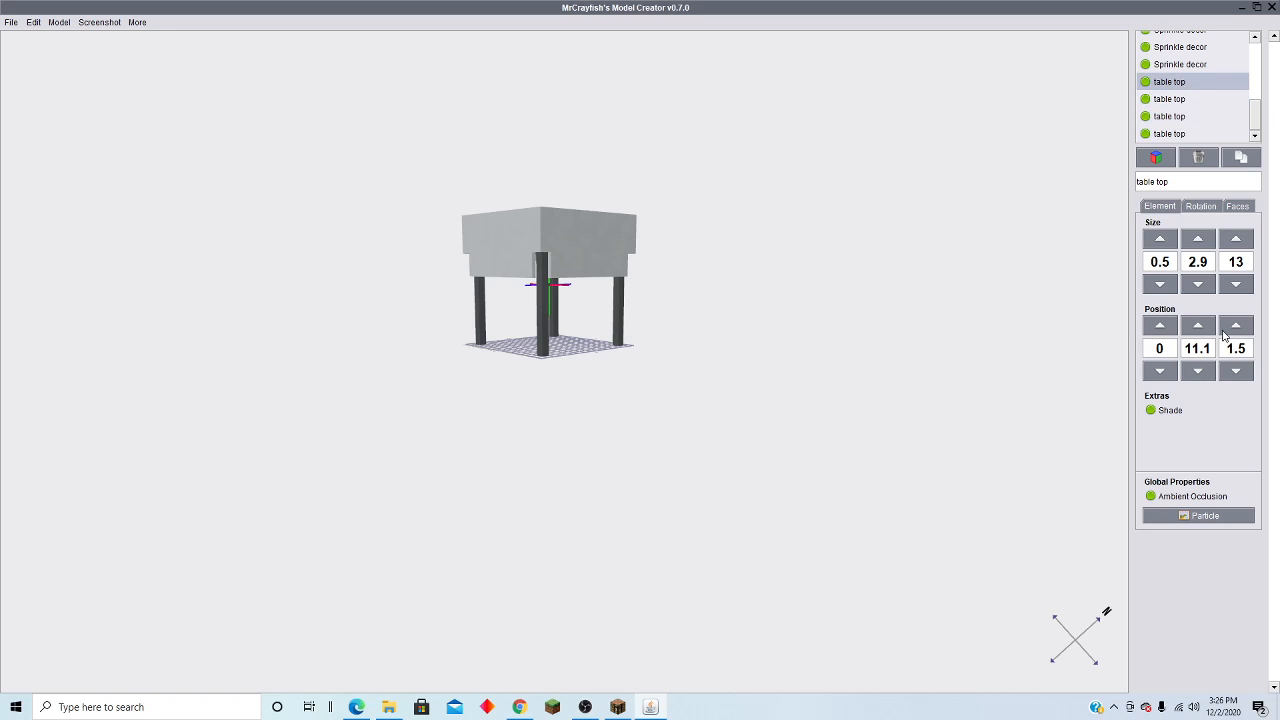
click(1198, 371)
click(1198, 371)
Step: Duplicate the pink sprinkle on the table top at position X 4, Y 16, Z 0
drag(512, 452, 817, 543)
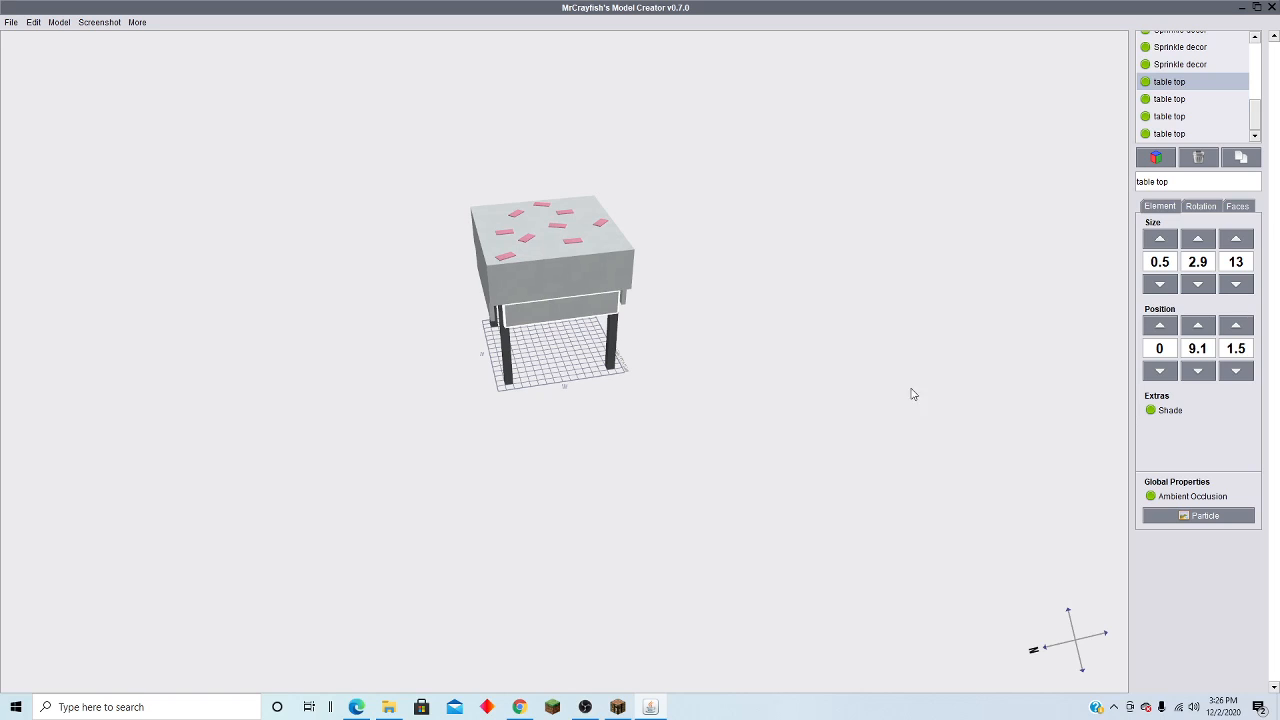
click(526, 240)
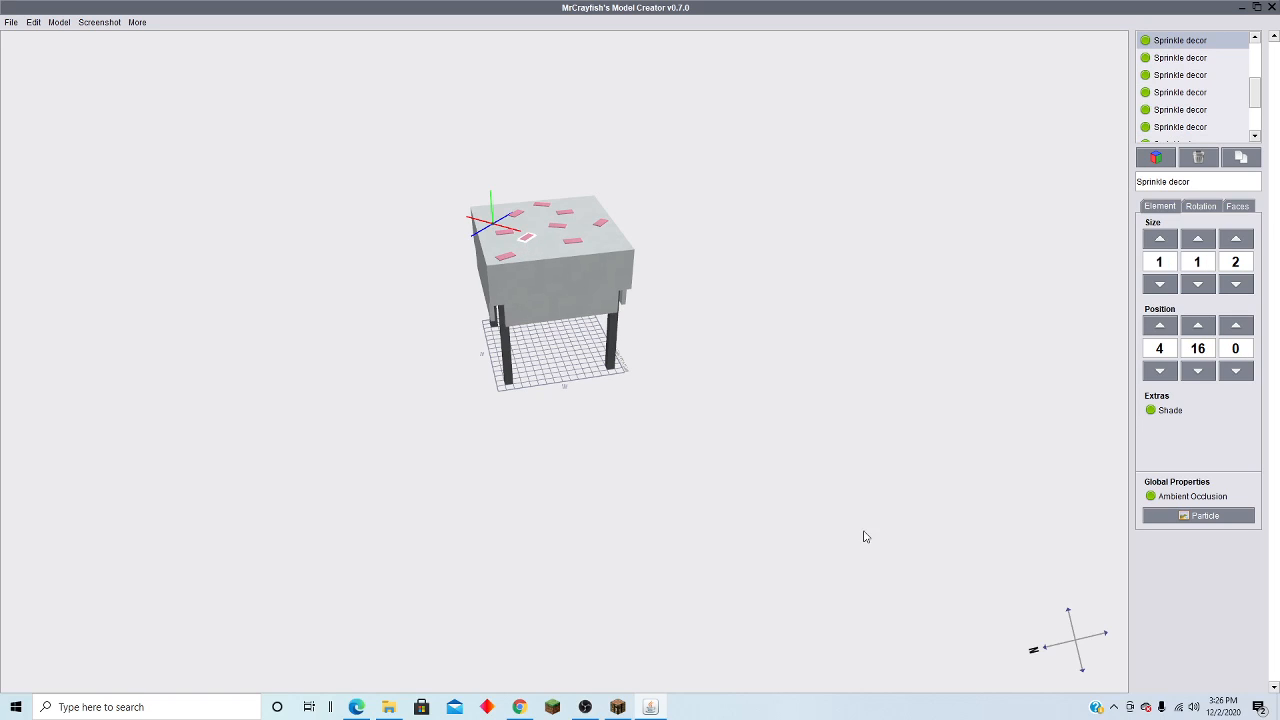
drag(863, 534, 960, 480)
click(1249, 167)
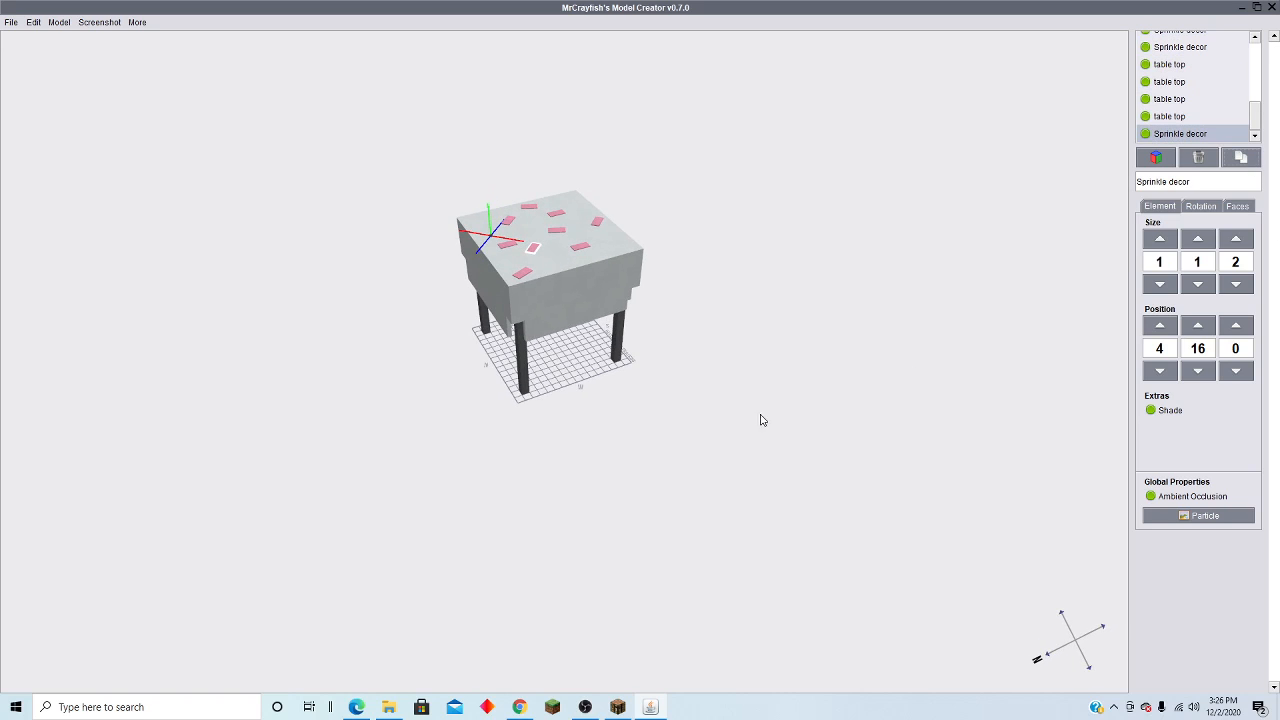
drag(760, 420, 708, 451)
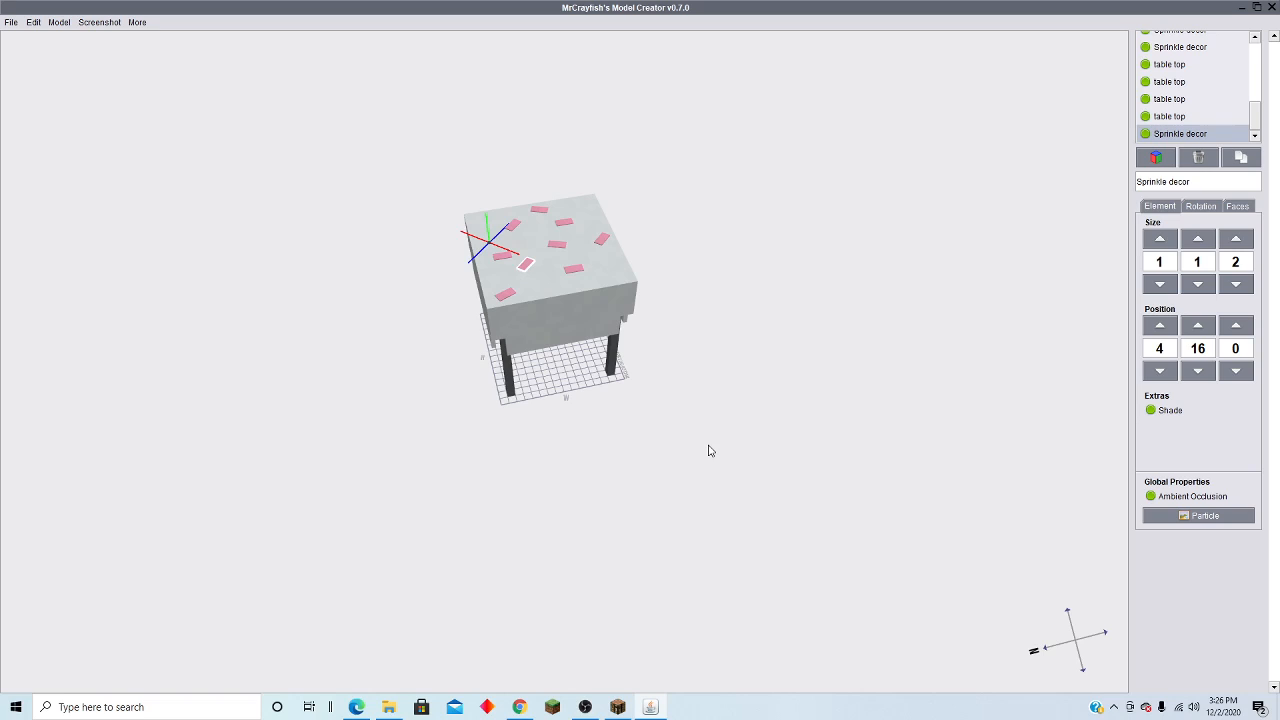
Step: Set the duplicated sprinkle's rotation origin to 8, 8, 8
click(1212, 208)
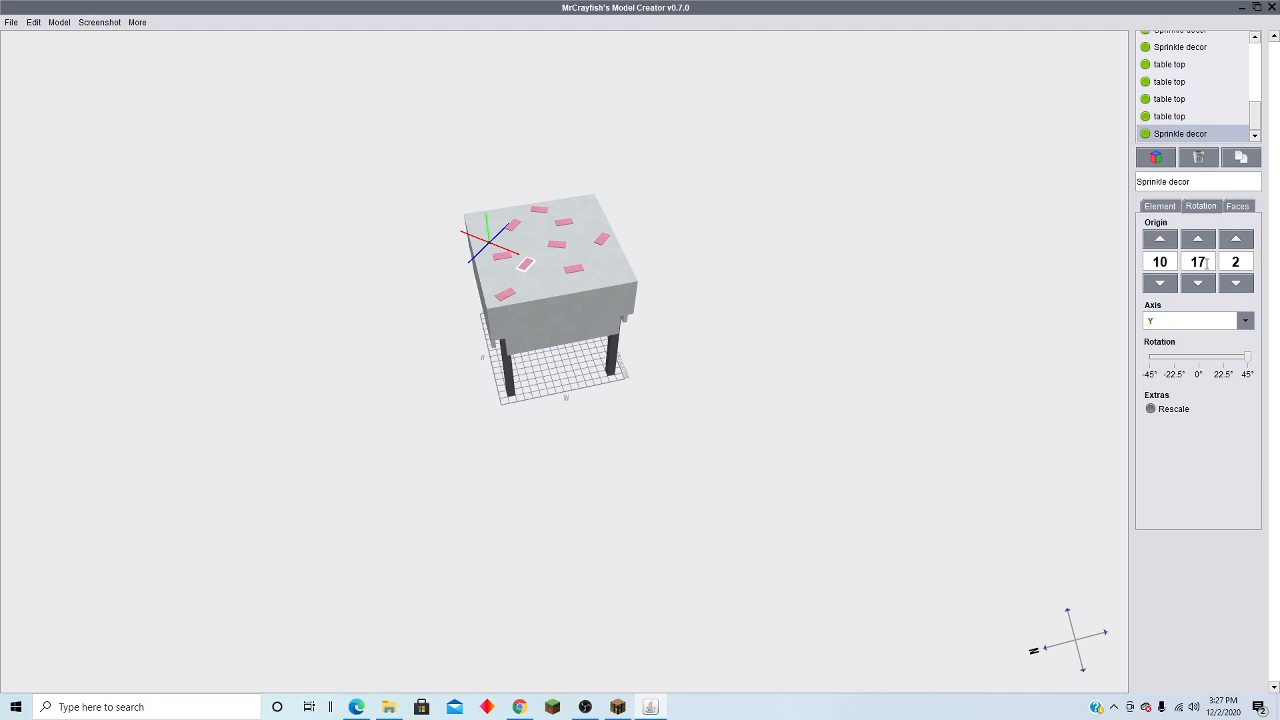
click(1207, 262)
key(BackSpace)
key(BackSpace)
text(8)
key(Return)
key(Return)
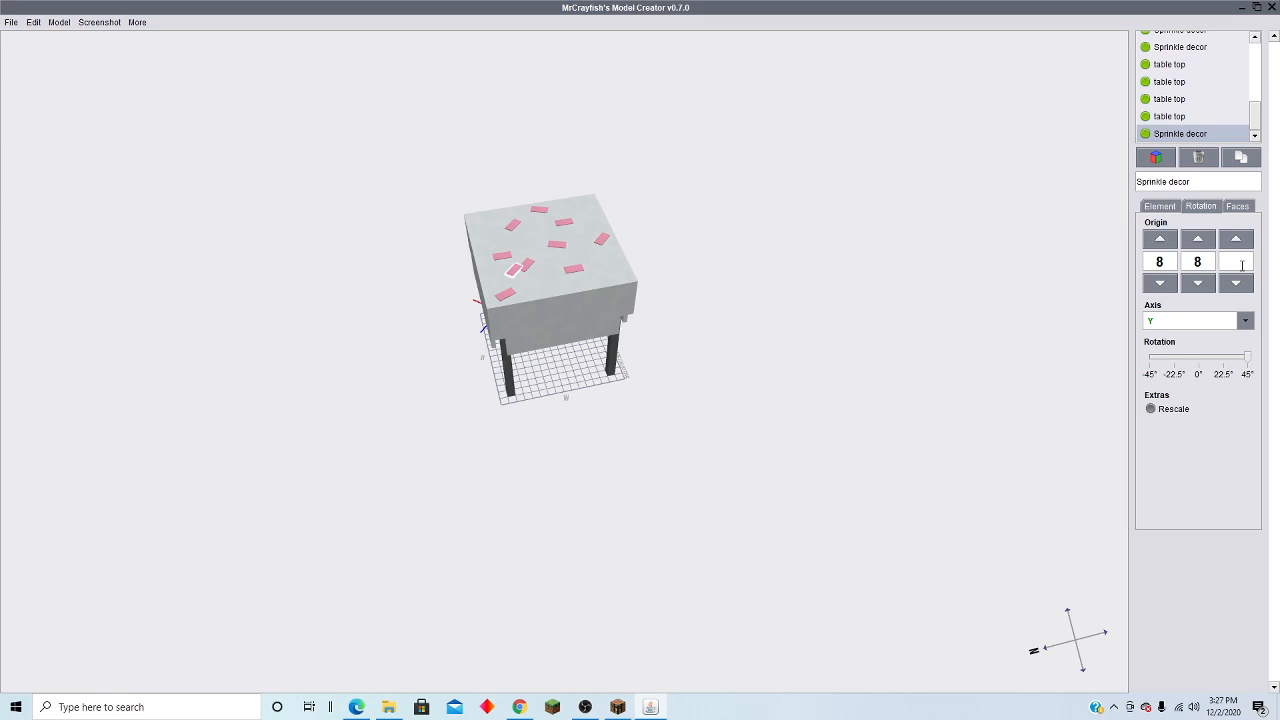
key(Return)
right_drag(454, 390, 697, 341)
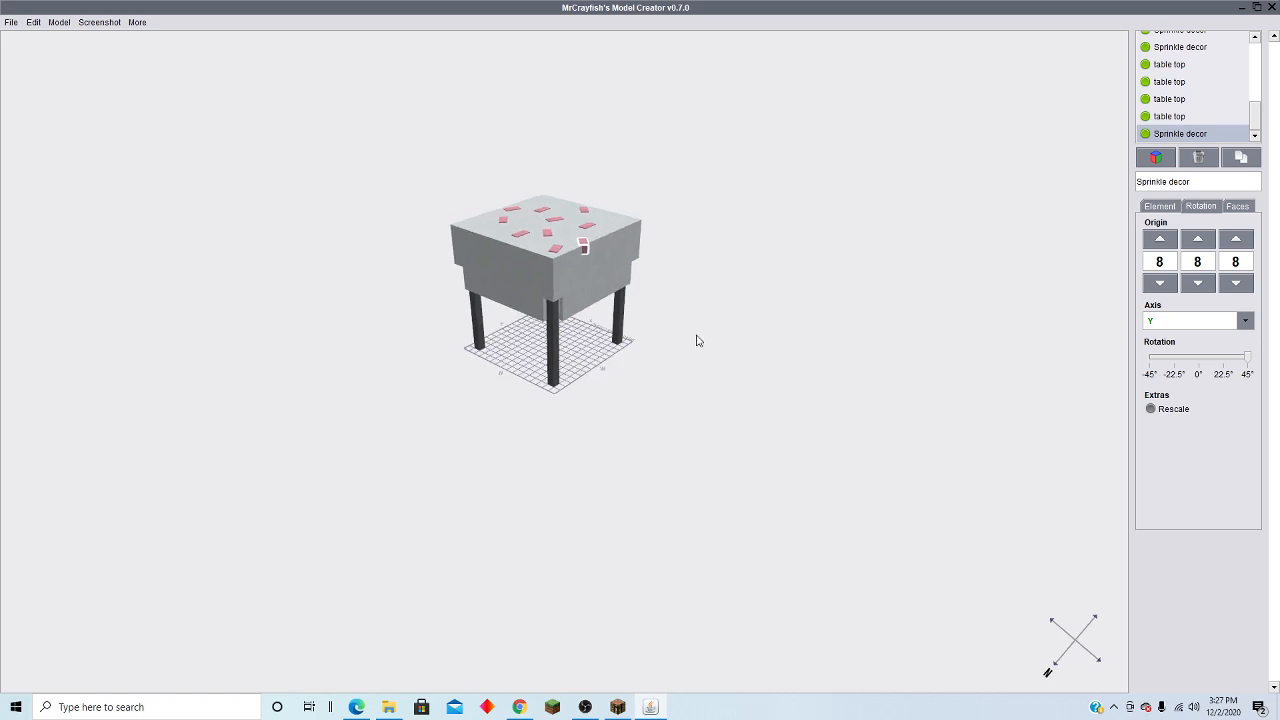
Step: Try the X and Z rotation axes on the duplicated sprinkle and settle on X
click(1245, 320)
click(1200, 341)
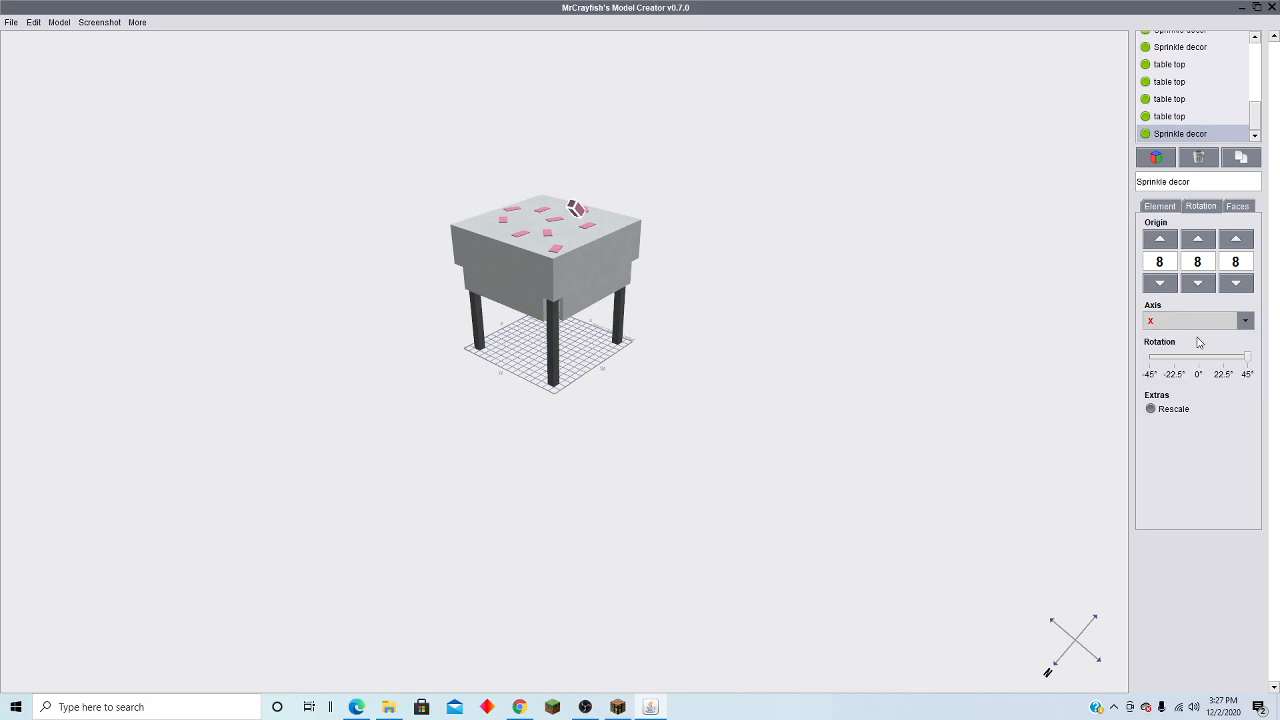
right_drag(760, 400, 565, 327)
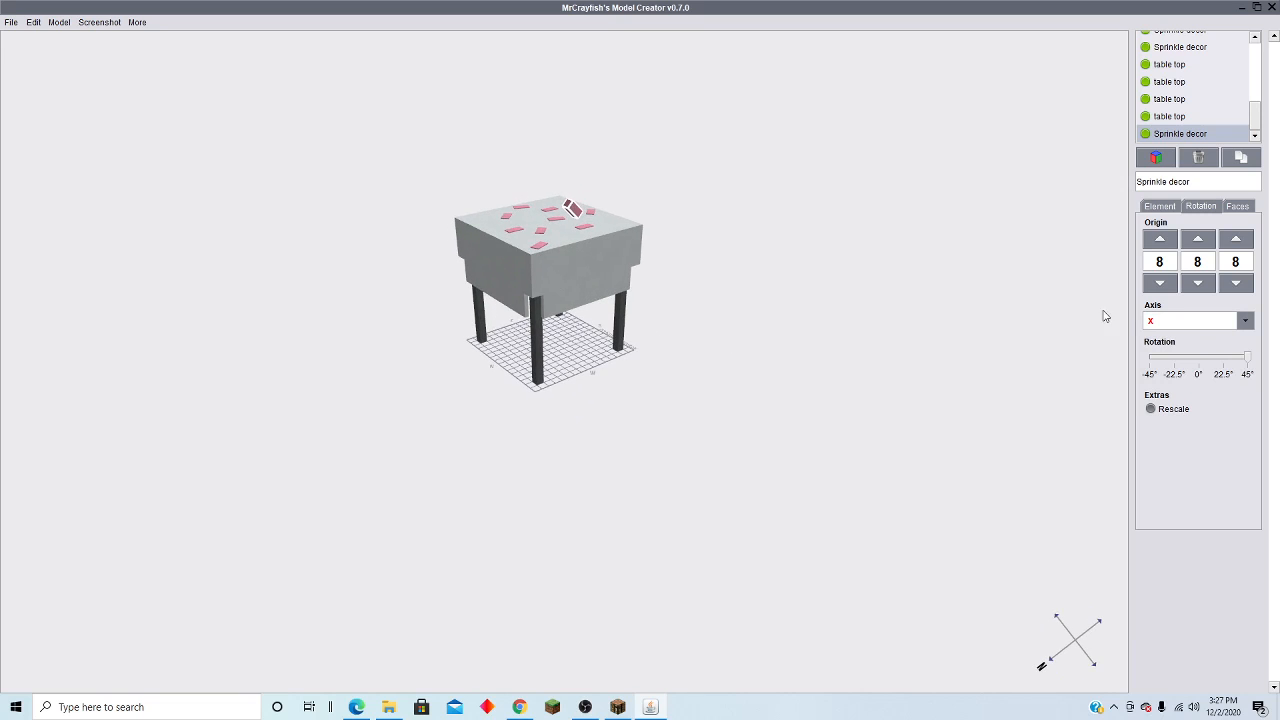
click(1230, 324)
click(1176, 384)
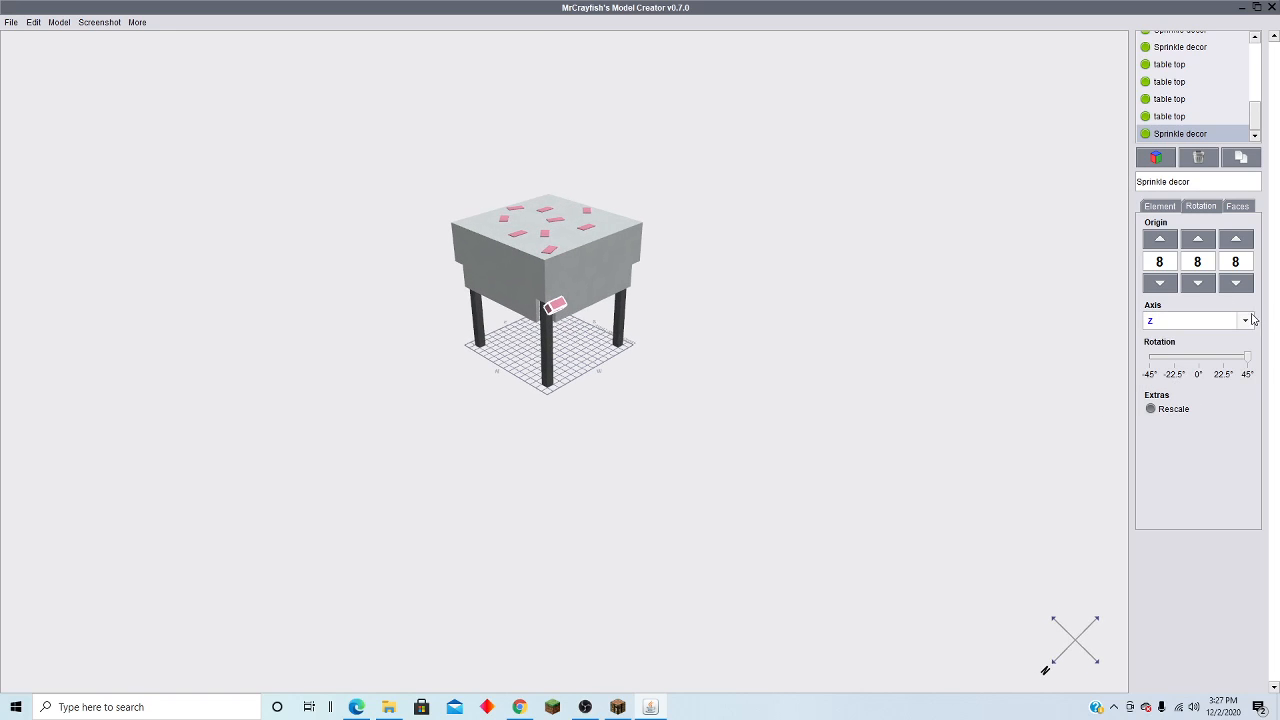
click(1245, 320)
click(1190, 345)
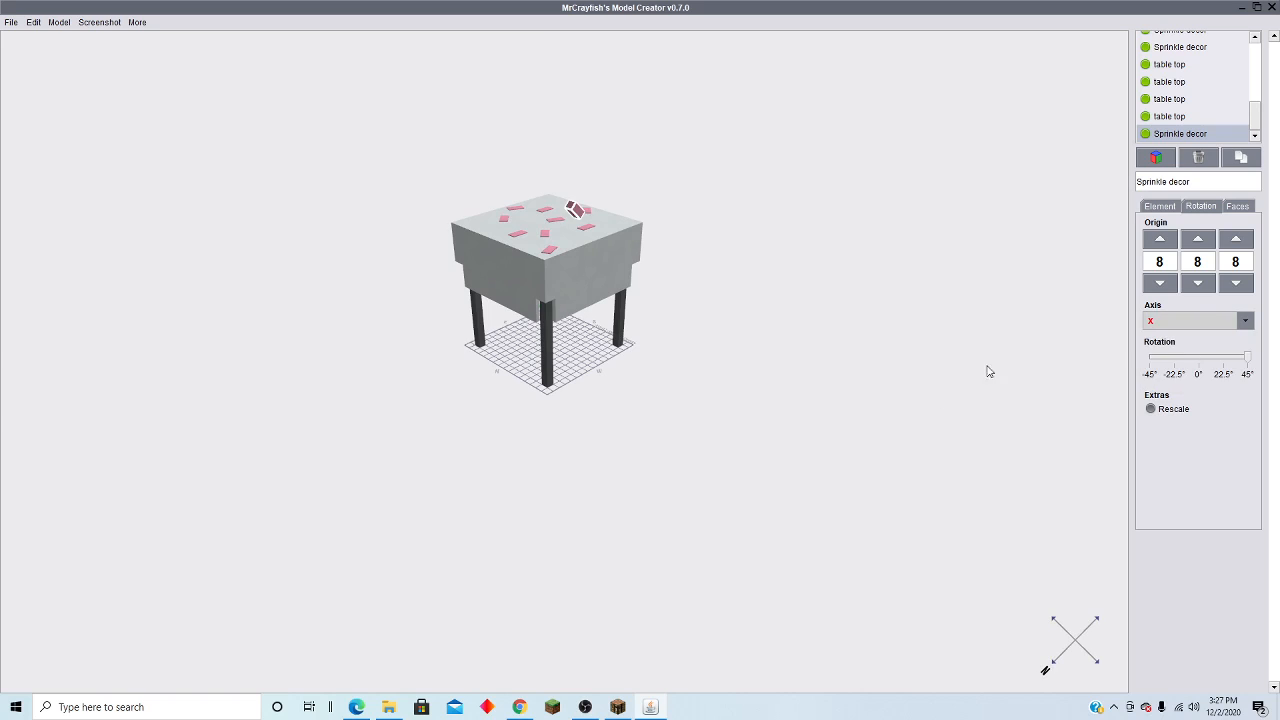
Step: Set the duplicated sprinkle's Y position to 15, and try shifting it along Z before returning it to 0
drag(988, 368, 620, 349)
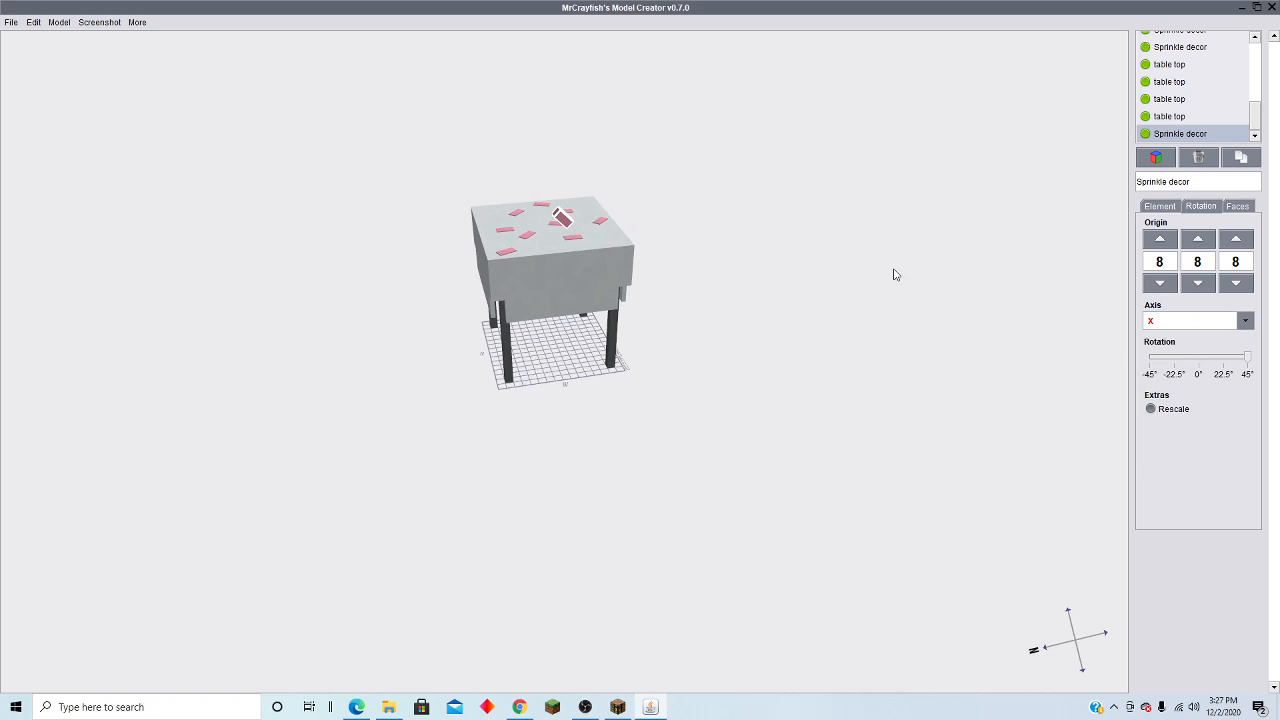
click(1178, 208)
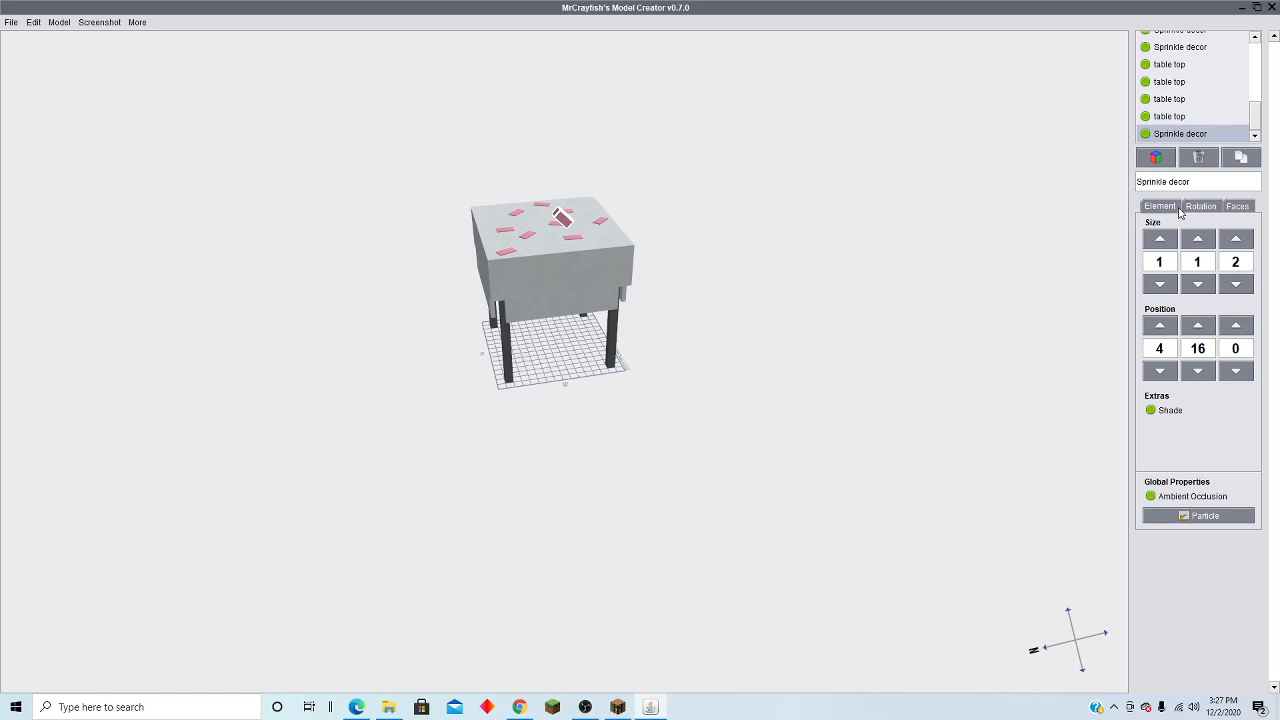
click(1208, 374)
click(1208, 374)
click(1208, 374)
click(1198, 325)
click(1198, 325)
click(1236, 327)
click(1236, 327)
click(1236, 329)
click(1236, 371)
click(1236, 371)
click(1236, 371)
Step: Move the duplicated sprinkle beyond the table's edge to X position -1
drag(962, 392, 883, 440)
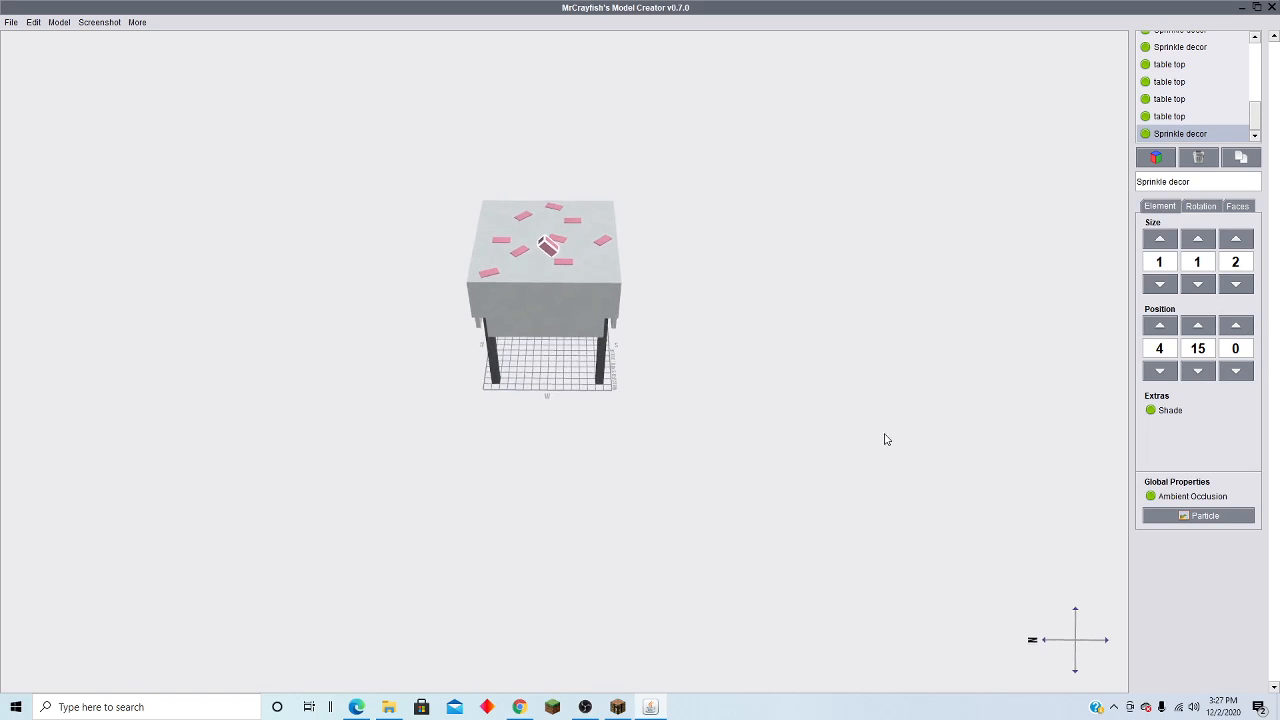
click(1165, 326)
click(1160, 371)
click(1160, 371)
click(1160, 371)
click(1160, 371)
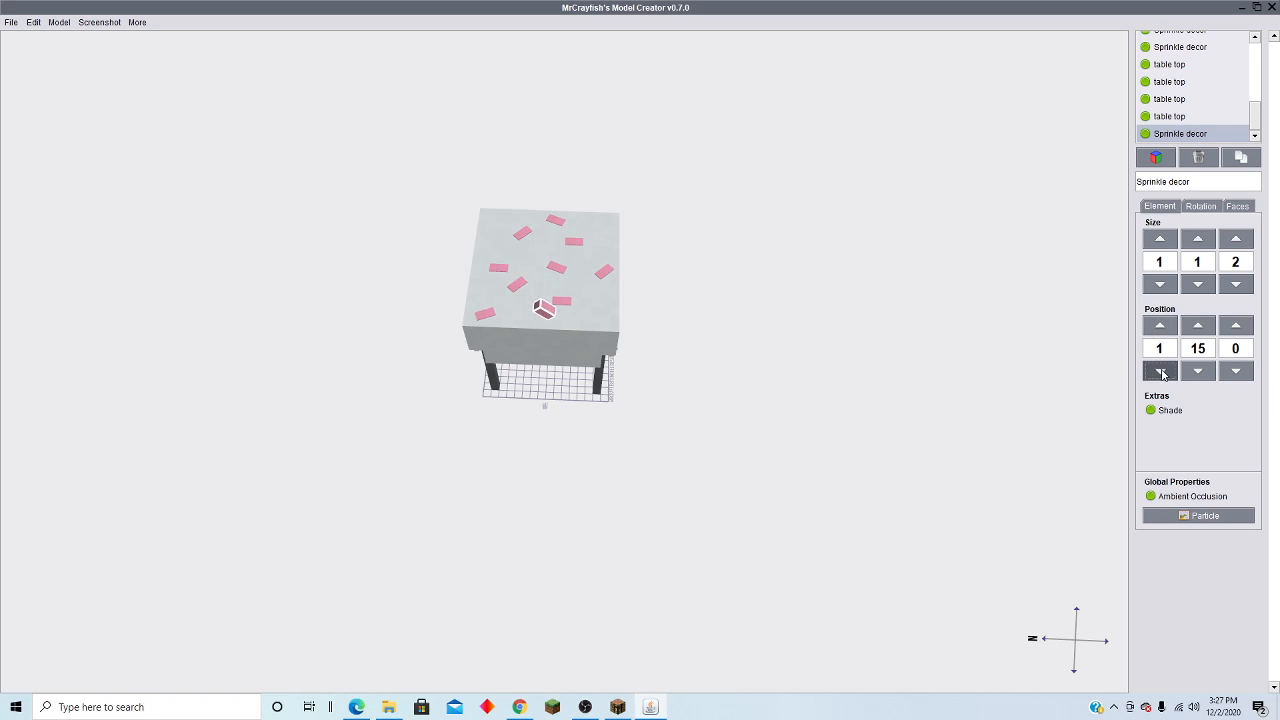
click(1160, 371)
click(1160, 371)
drag(709, 419, 510, 402)
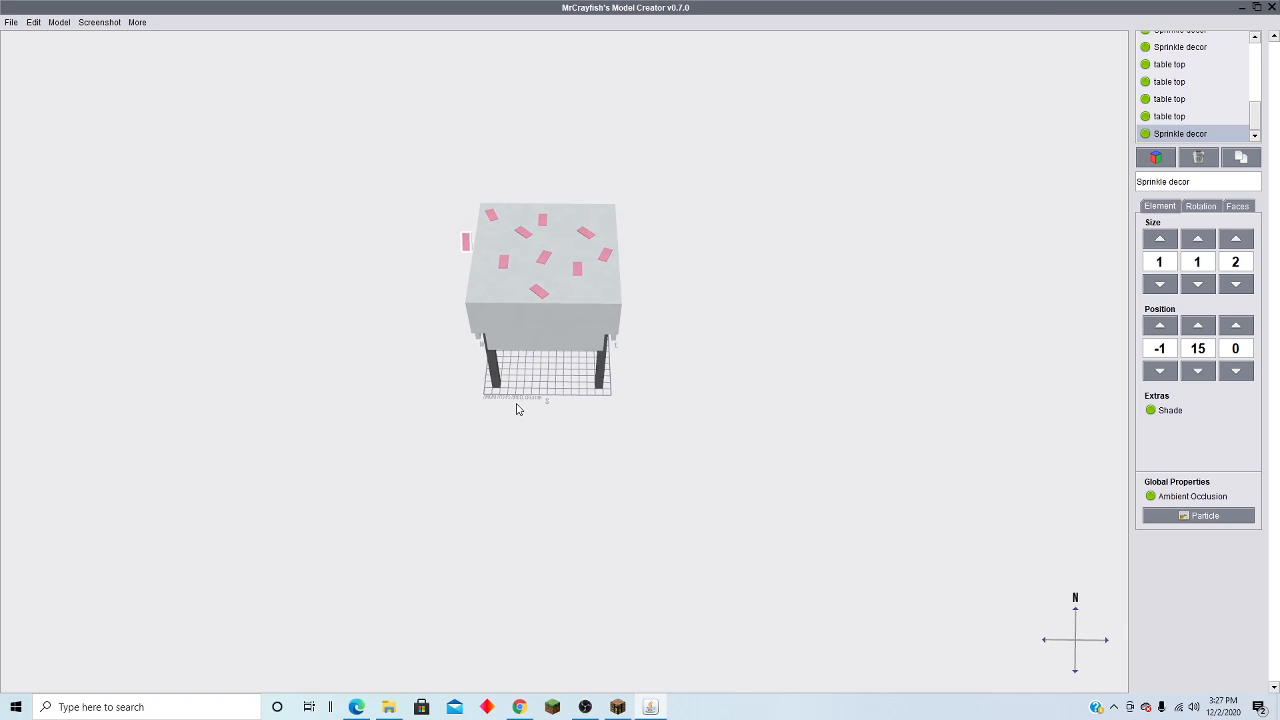
scroll(517, 409, up, 3)
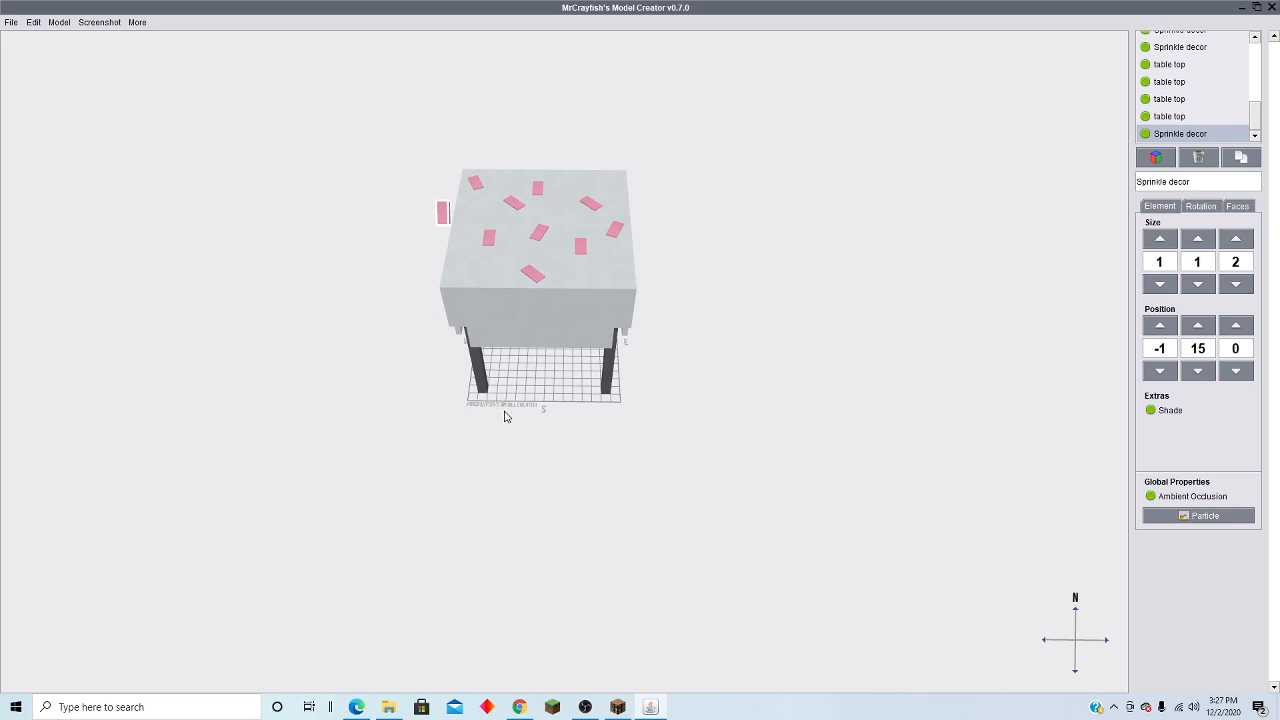
drag(505, 416, 541, 310)
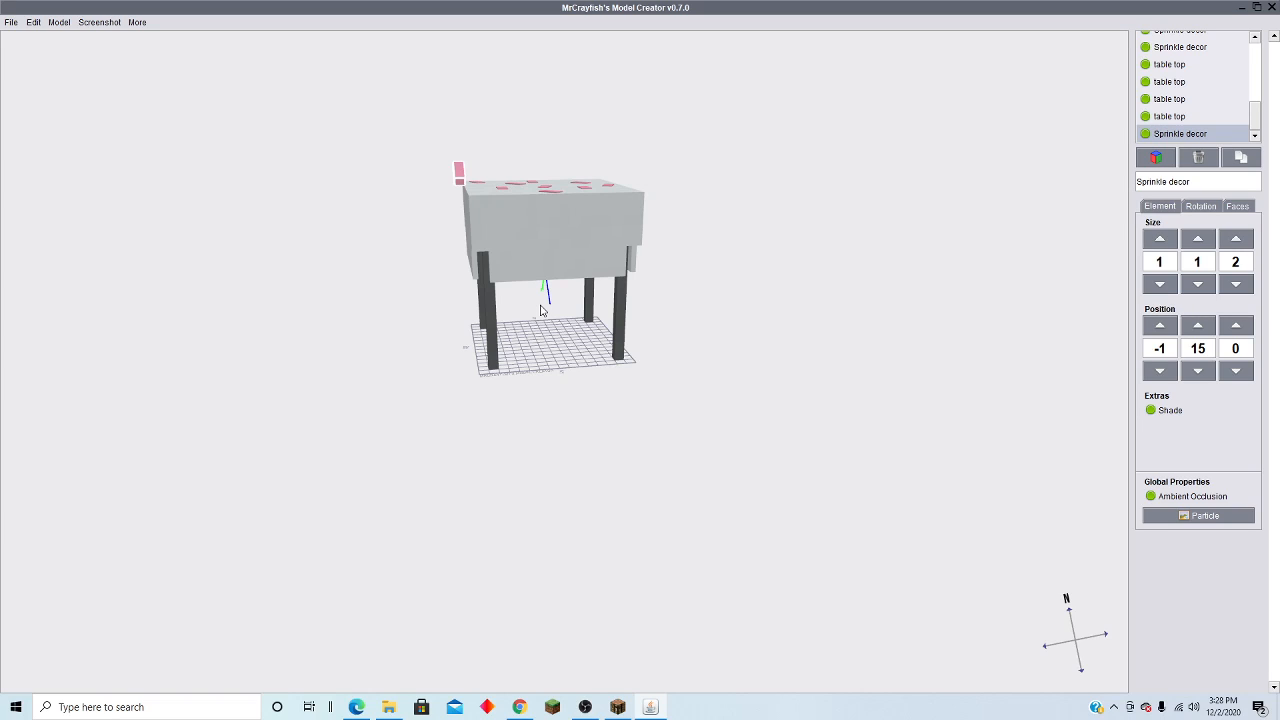
drag(541, 310, 614, 316)
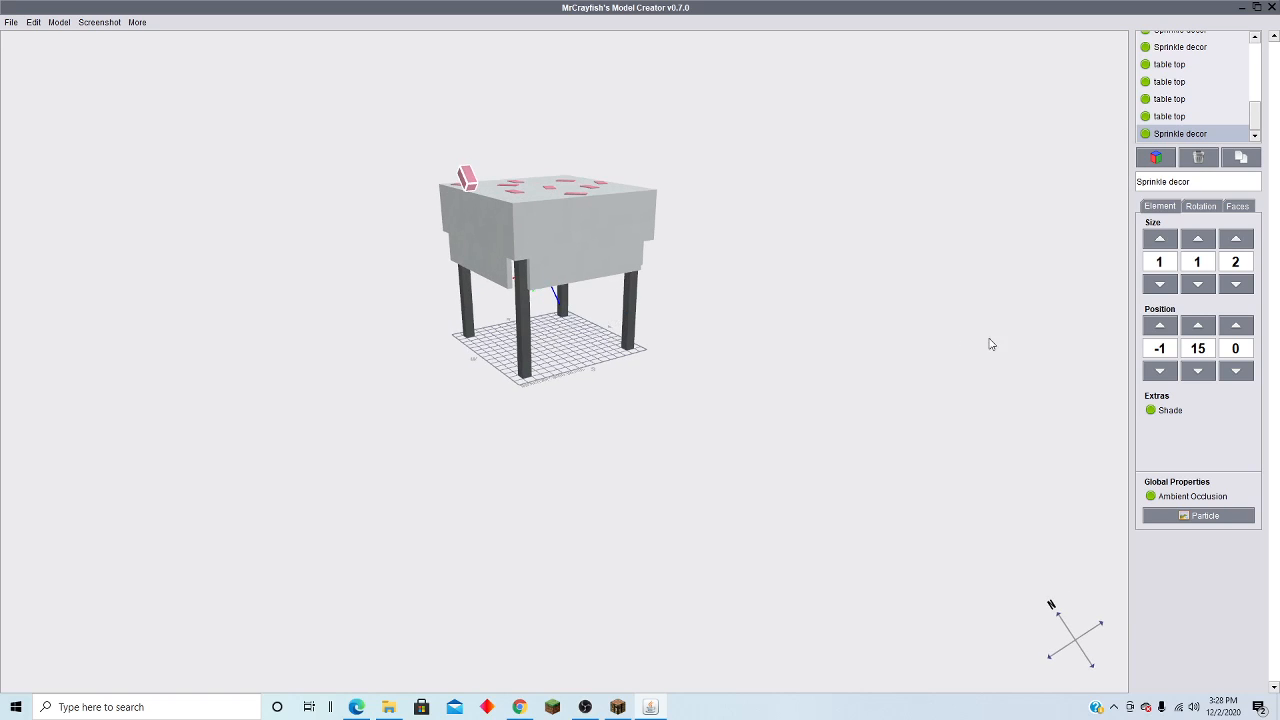
Step: Nudge the overhanging sprinkle back toward the table in fine increments to X position -0.3
shift+click(1159, 333)
shift+click(1159, 333)
shift+click(1159, 333)
right_drag(912, 368, 1279, 381)
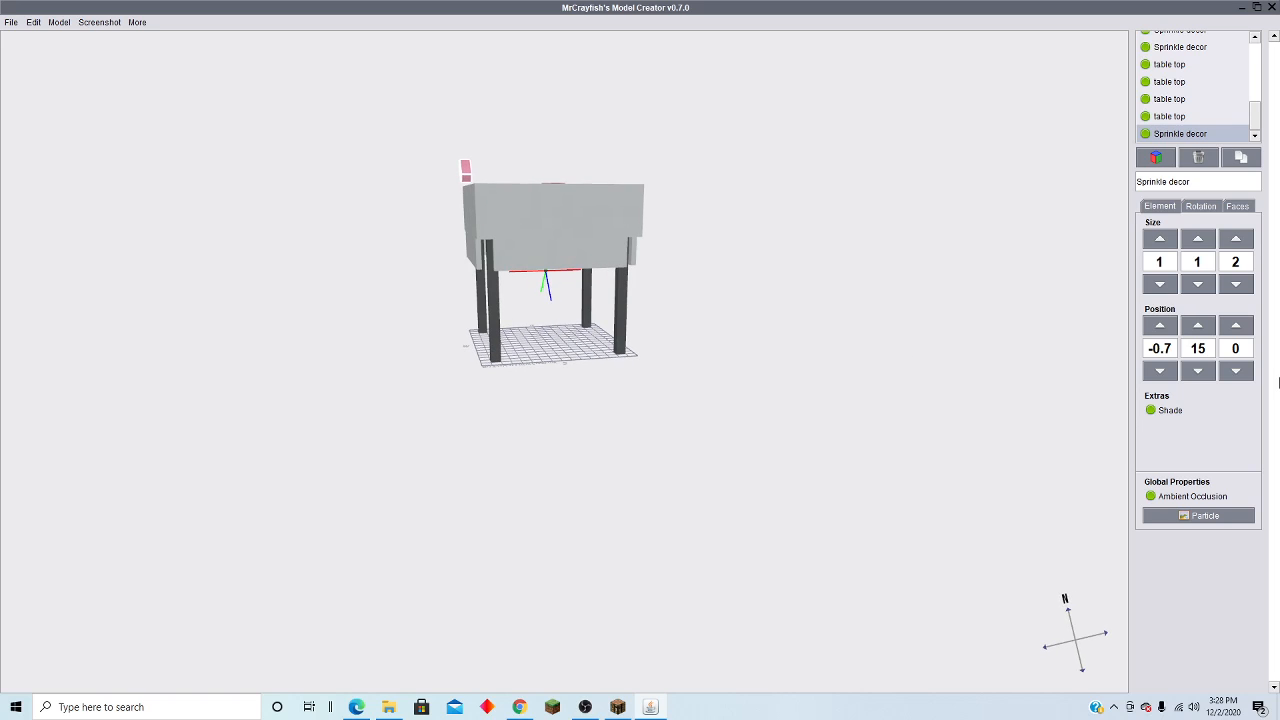
shift+click(1161, 327)
right_drag(723, 403, 717, 400)
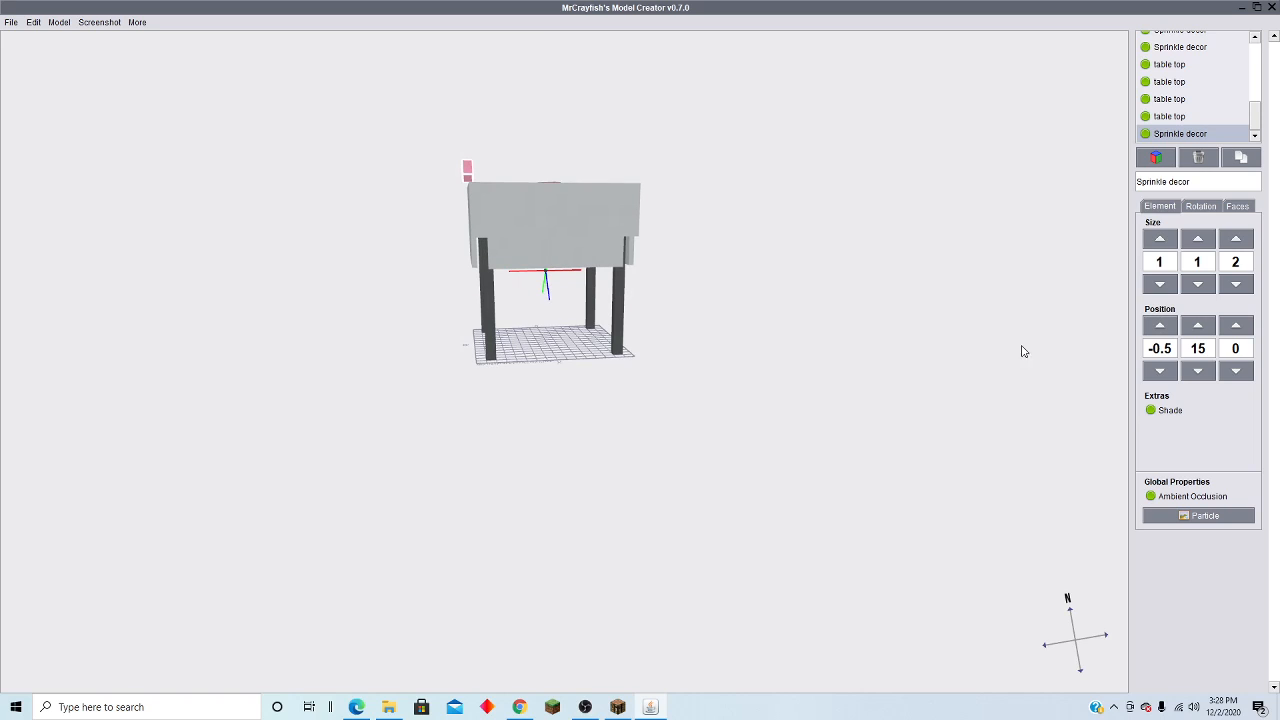
shift+click(1157, 324)
shift+click(1157, 324)
right_drag(711, 419, 784, 434)
Step: Shift the sprinkle onto the side face of the table top by setting its Y position to 10
click(1197, 373)
click(1197, 373)
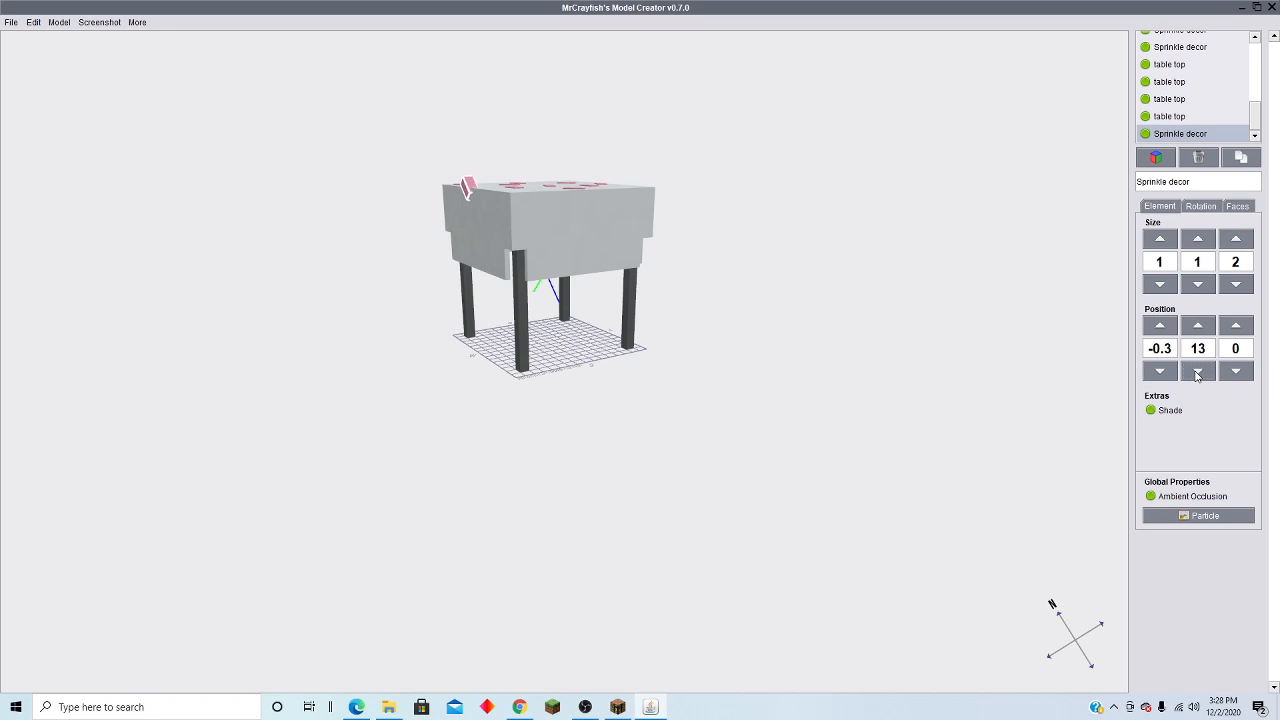
click(1197, 371)
click(1197, 371)
click(1197, 371)
right_drag(571, 429, 518, 414)
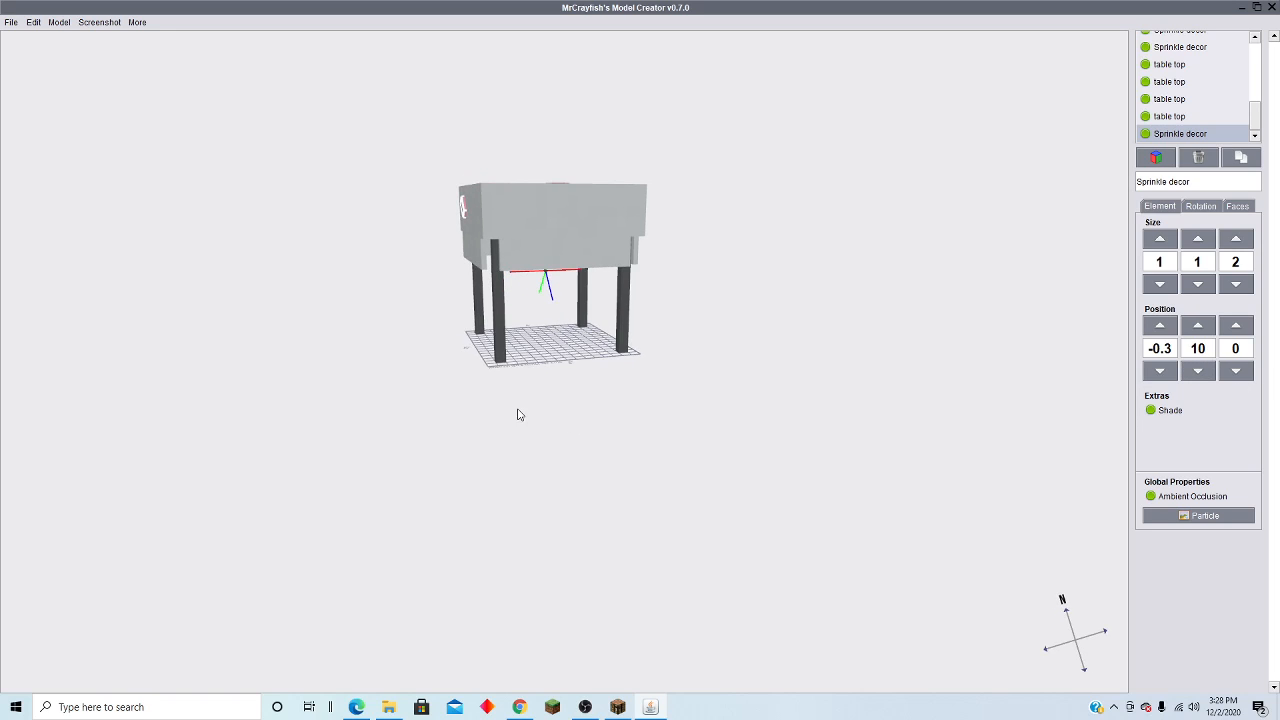
Step: Fine-tune the side sprinkle's X position to -0.1 so it sits nearly flush with the table's side face
shift+click(1154, 370)
shift+click(1159, 328)
shift+click(1159, 328)
shift+click(1159, 328)
shift+click(1159, 328)
right_drag(686, 449, 950, 510)
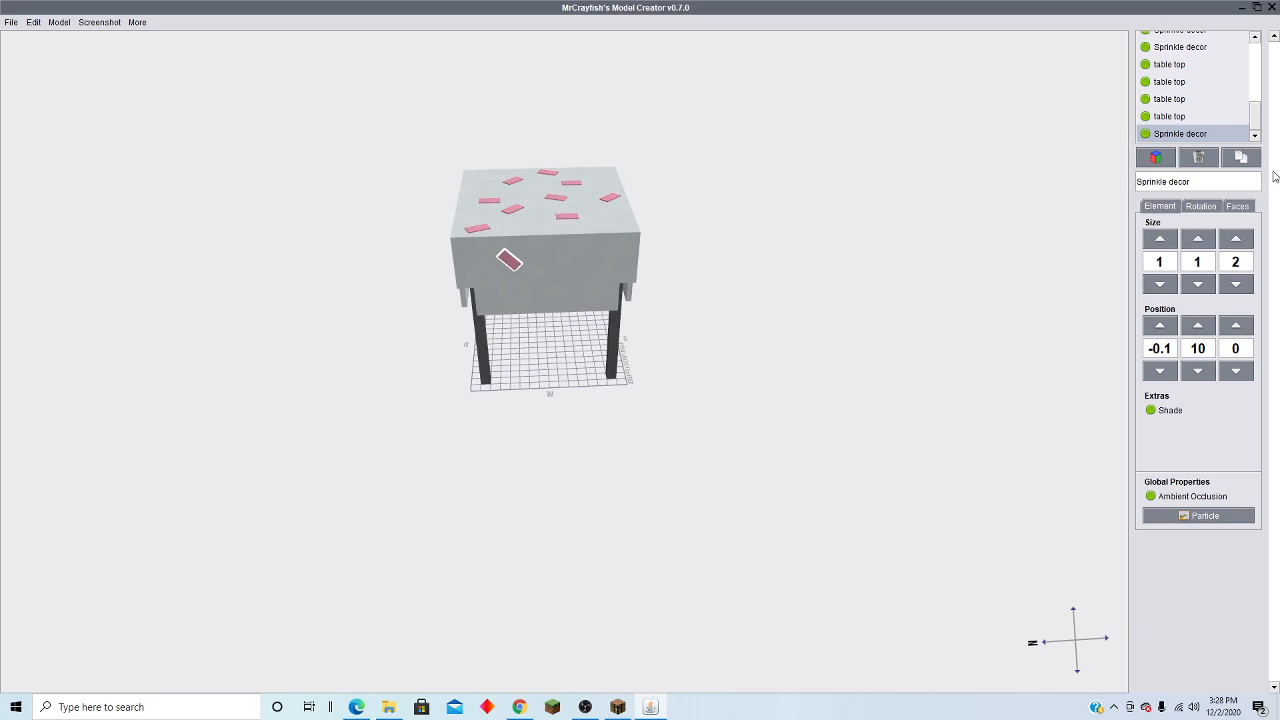
Step: Duplicate the side sprinkle and move the copy to Y position 12 and Z position 7
click(1241, 157)
click(1198, 327)
click(1198, 327)
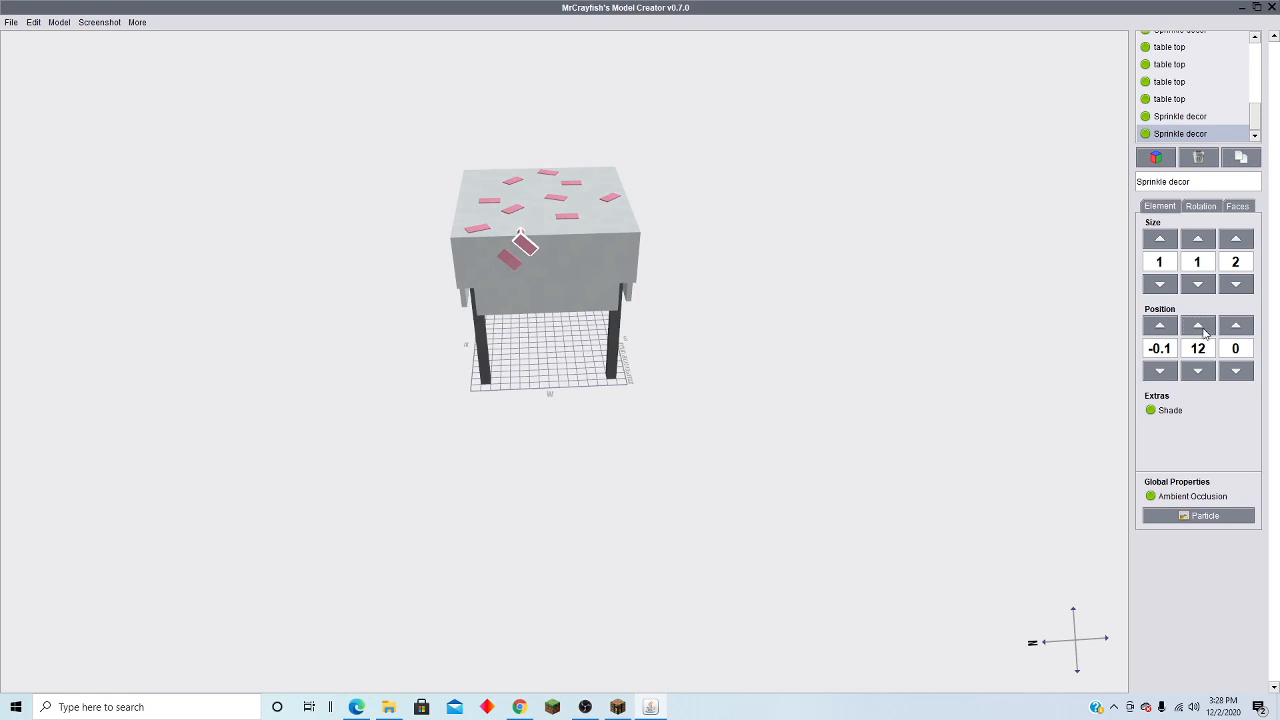
click(1240, 372)
click(1240, 372)
click(1238, 330)
click(1238, 330)
click(1238, 330)
click(1238, 330)
click(1238, 330)
click(1238, 330)
click(1238, 330)
click(1238, 330)
click(1238, 330)
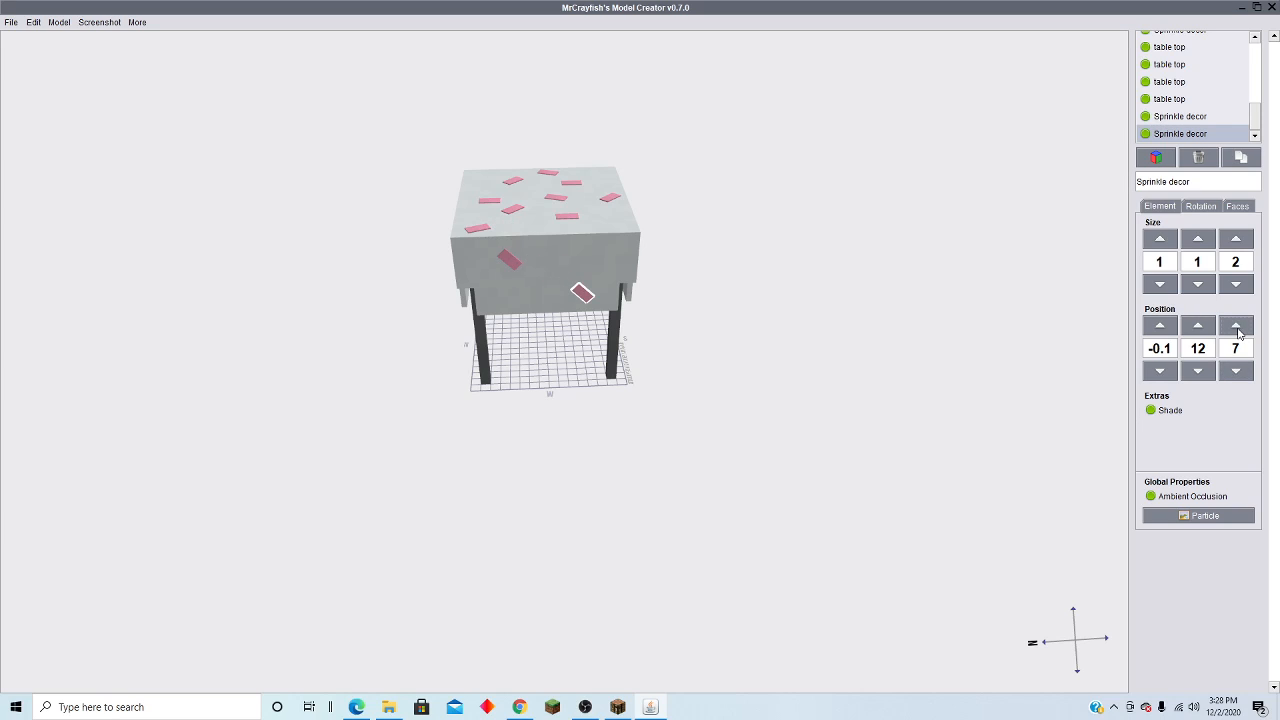
Step: Duplicate the second side sprinkle and set the copy's X-axis rotation to 22.5°
click(1248, 156)
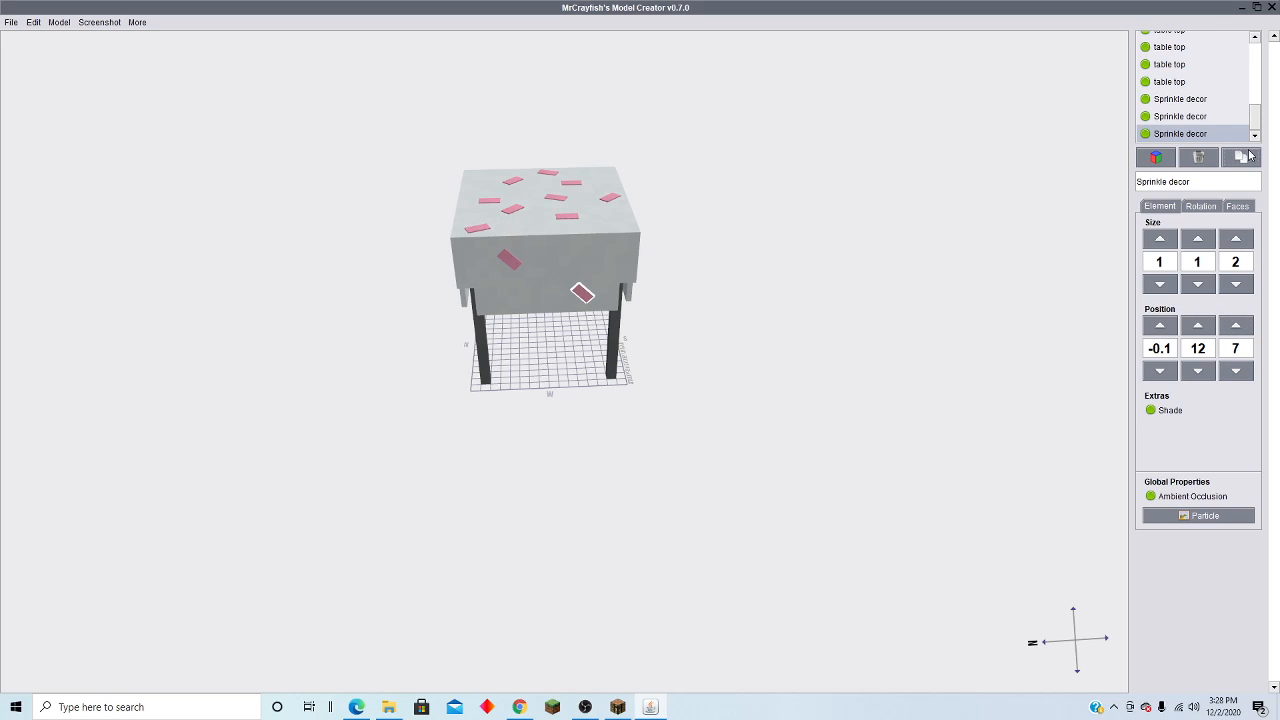
click(1203, 206)
click(1224, 360)
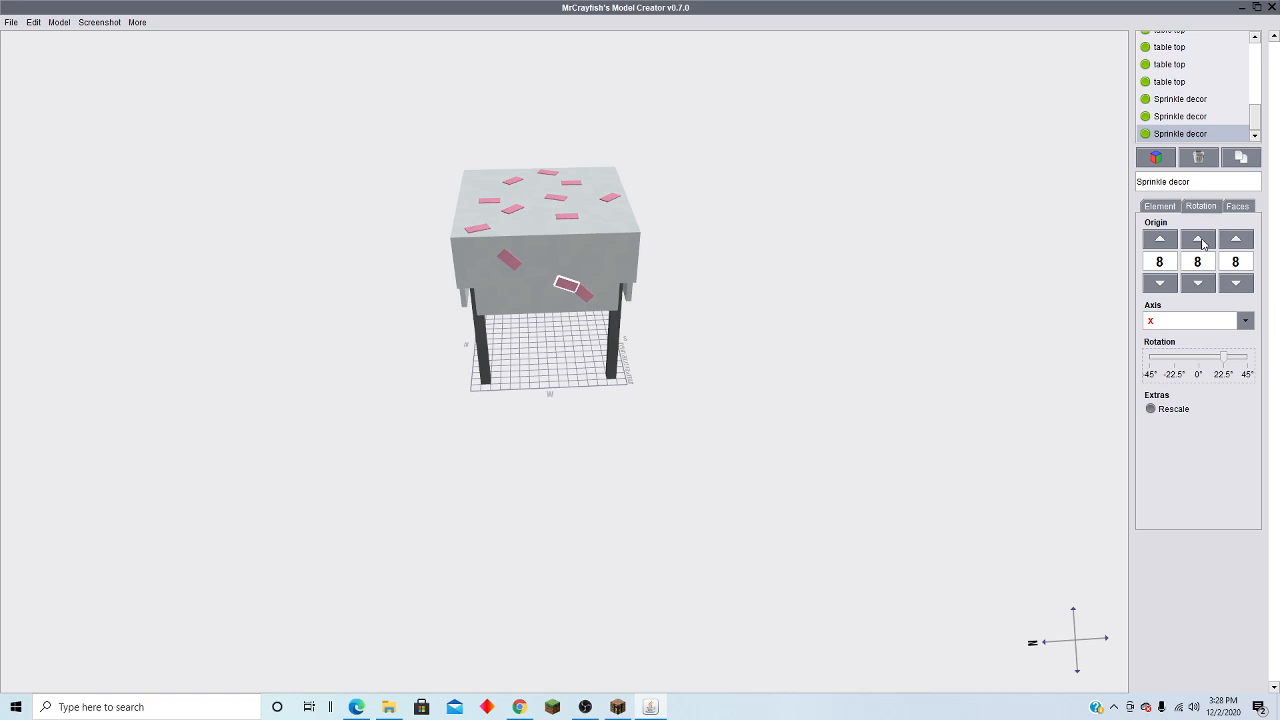
Step: Raise the third side sprinkle to Y position 15
click(1160, 207)
click(1199, 326)
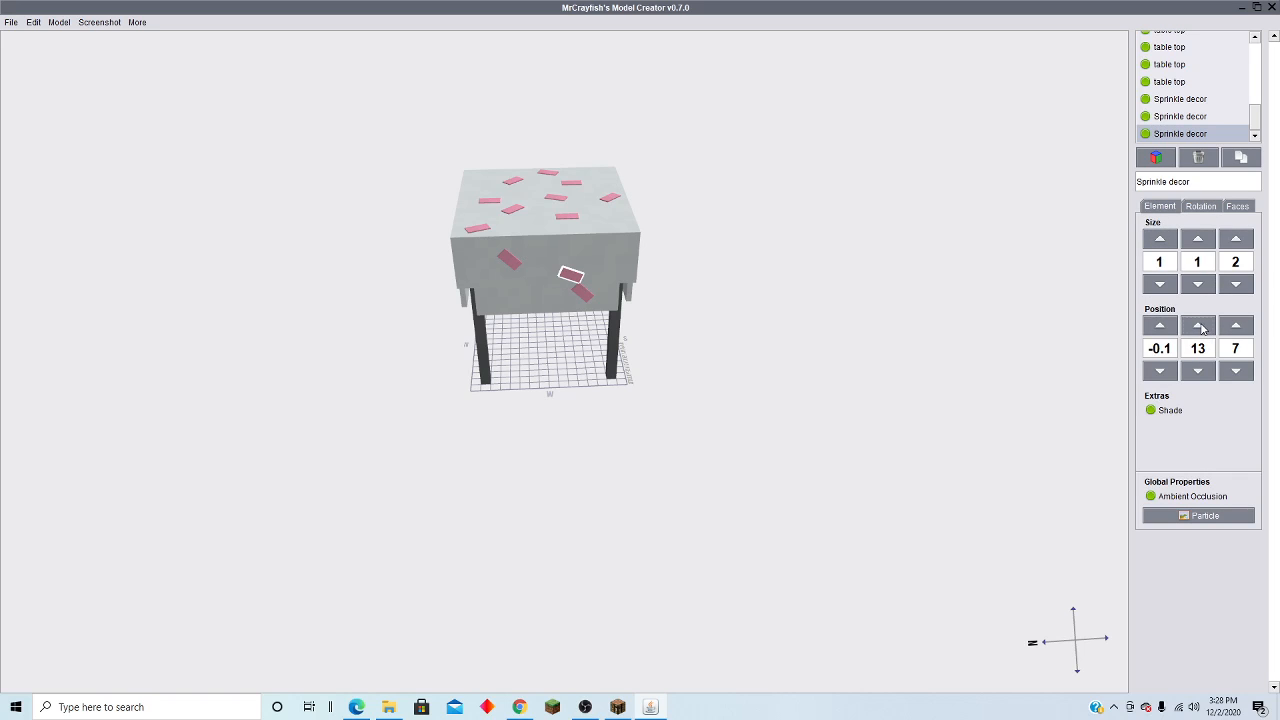
click(1199, 326)
click(1199, 326)
drag(911, 421, 769, 366)
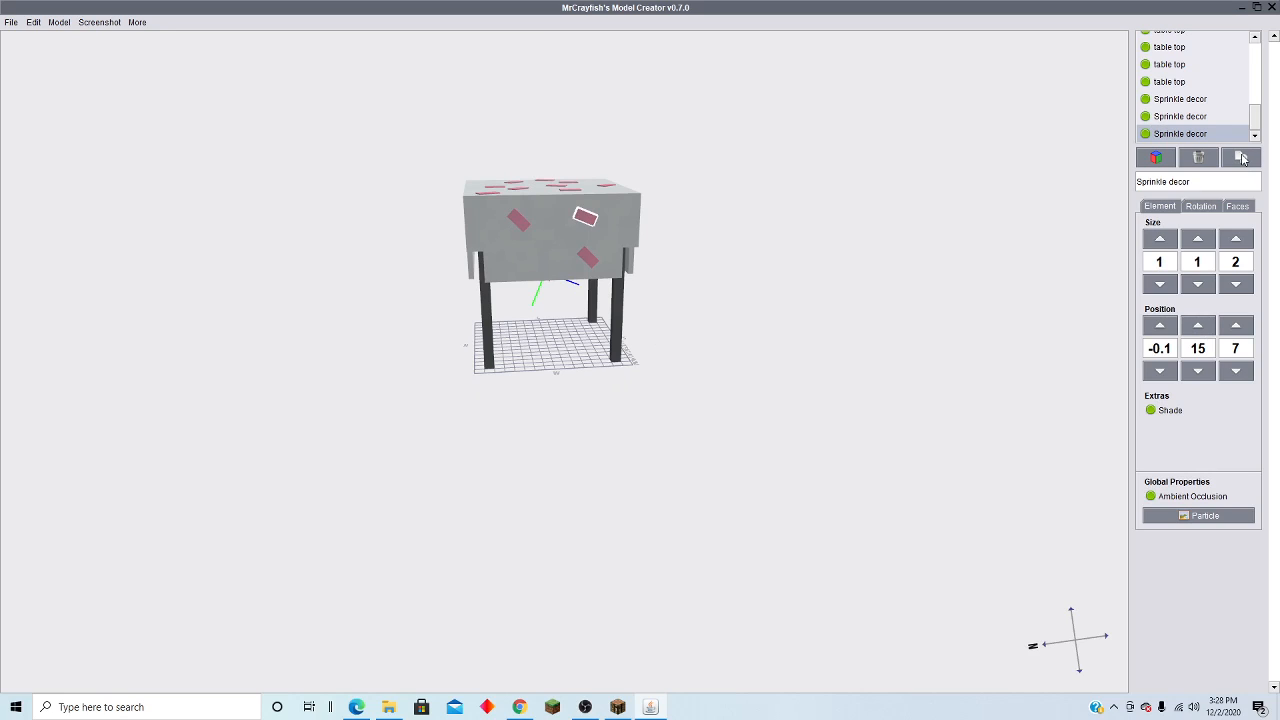
Step: Try a -22.5° rotation on the third side sprinkle and return it to 22.5°
click(1201, 206)
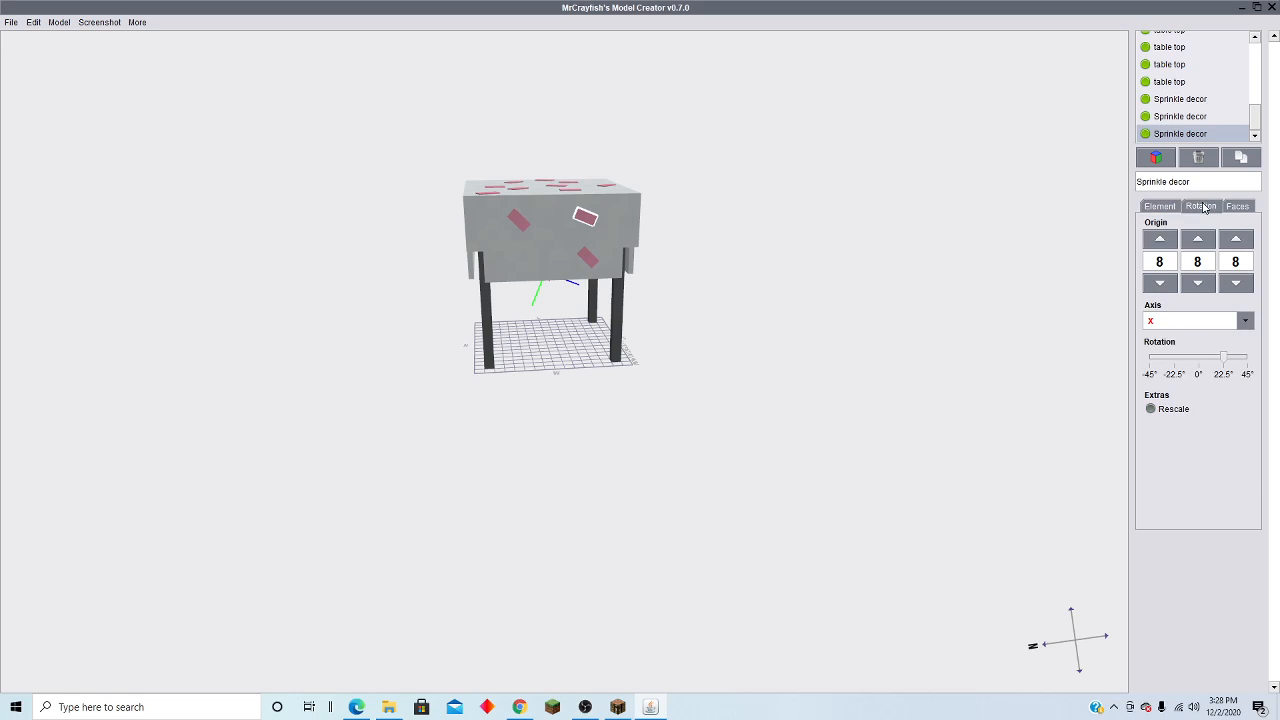
click(1176, 358)
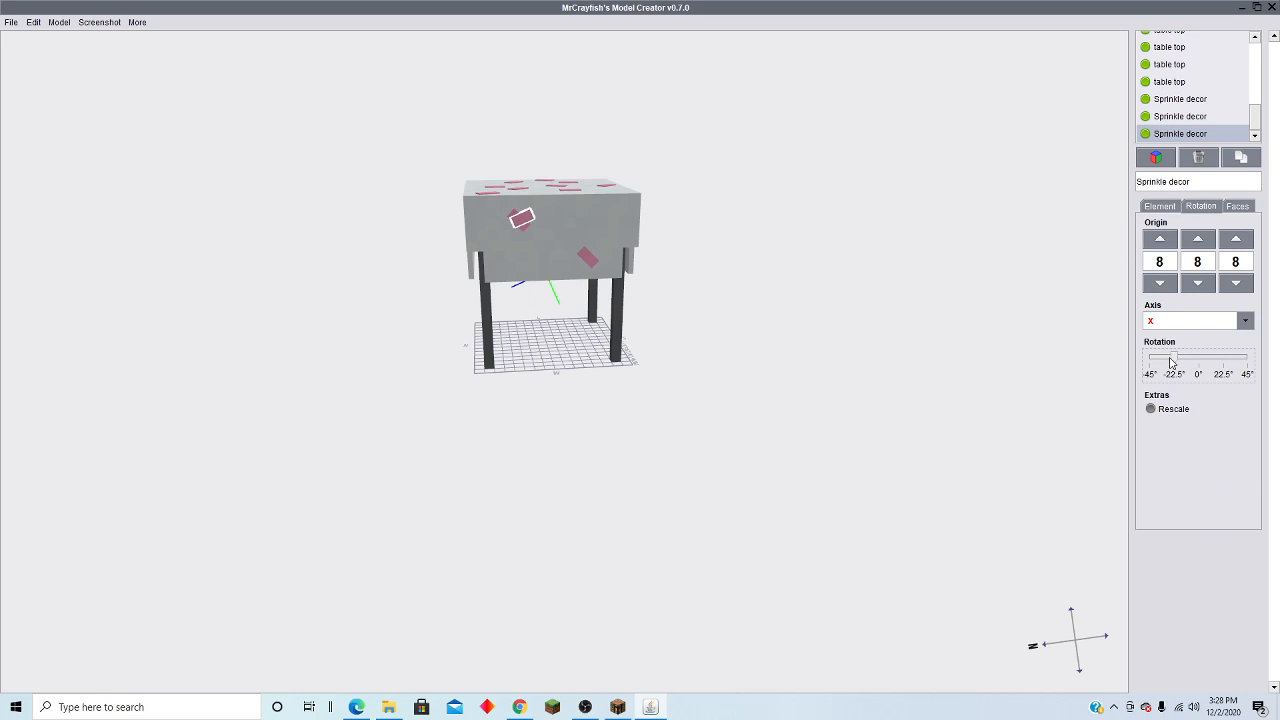
click(1222, 358)
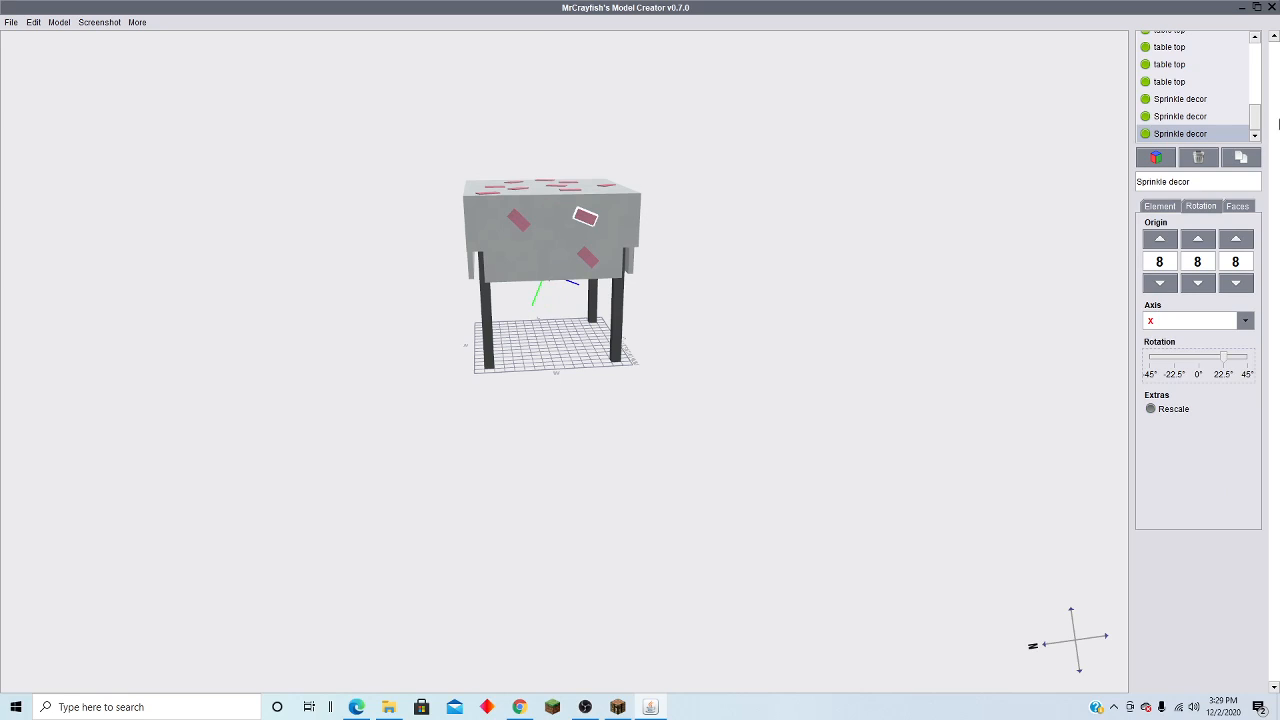
Step: Duplicate the third side sprinkle and set the copy's X-axis rotation to -22.5°
click(1240, 157)
click(1177, 358)
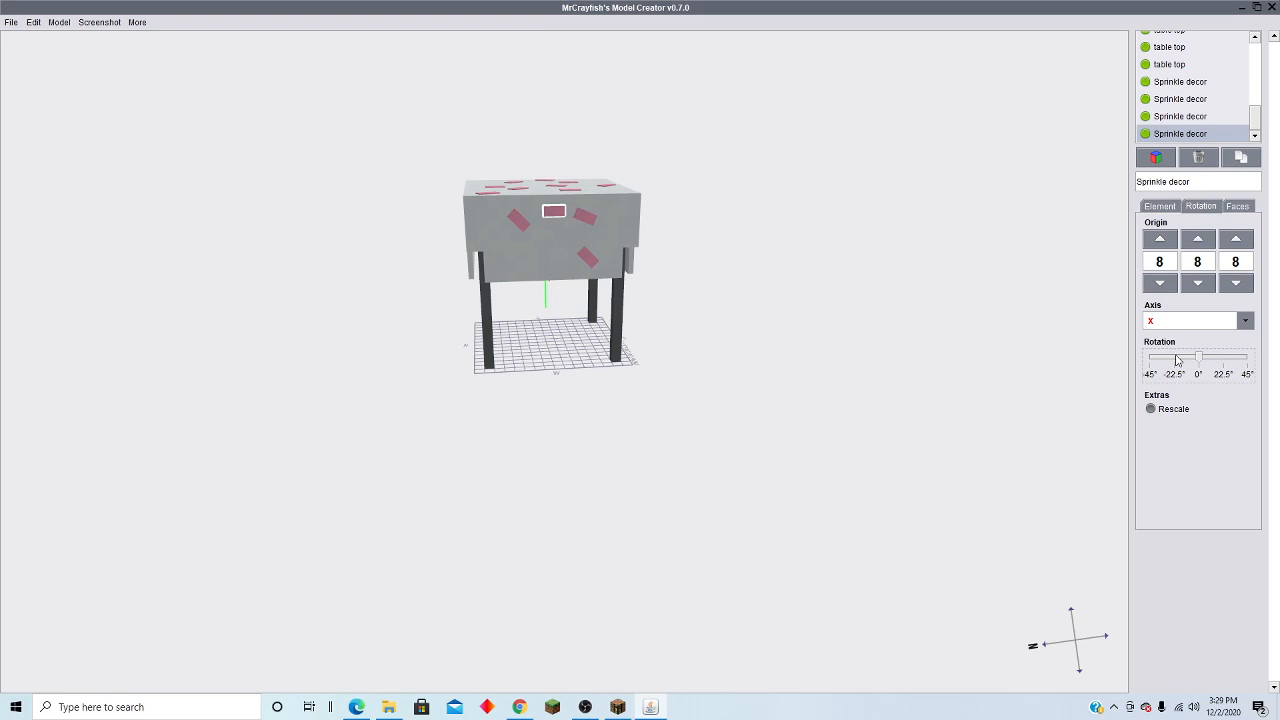
Step: Move the fourth side sprinkle to Y position 12 and Z position 5
click(1177, 206)
click(1198, 371)
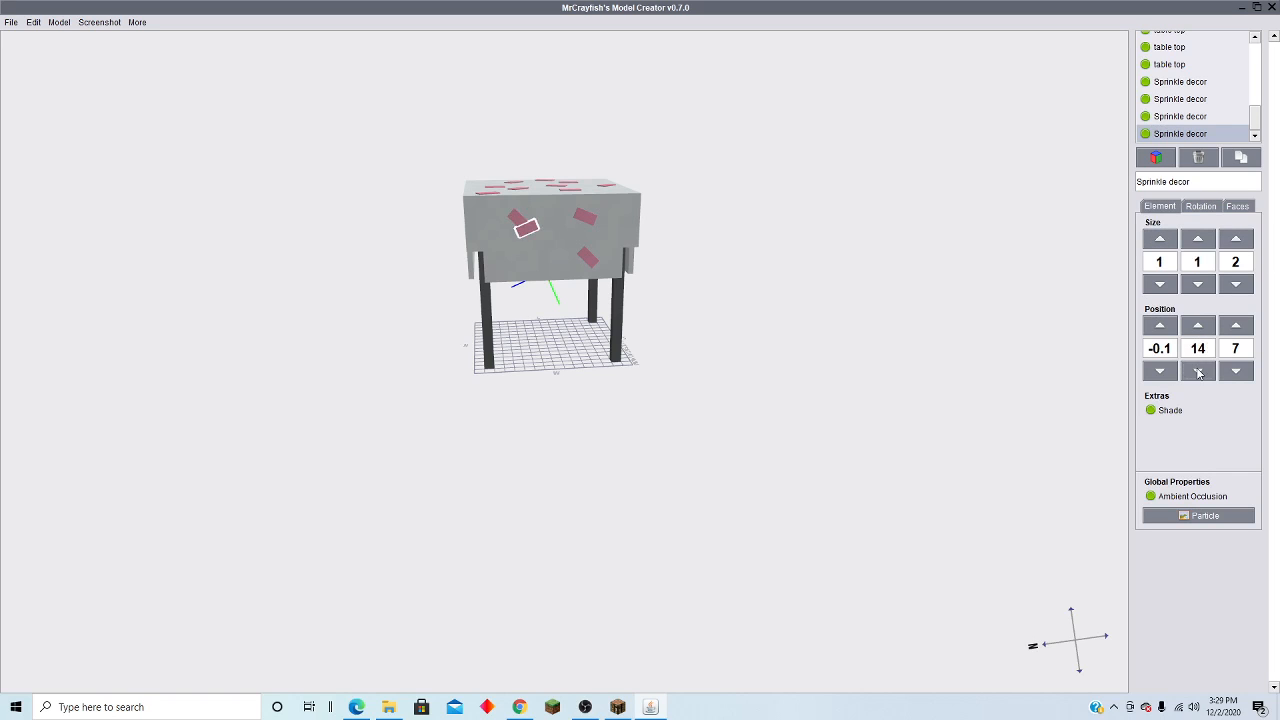
click(1198, 371)
click(1198, 371)
click(1237, 326)
click(1232, 371)
click(1232, 371)
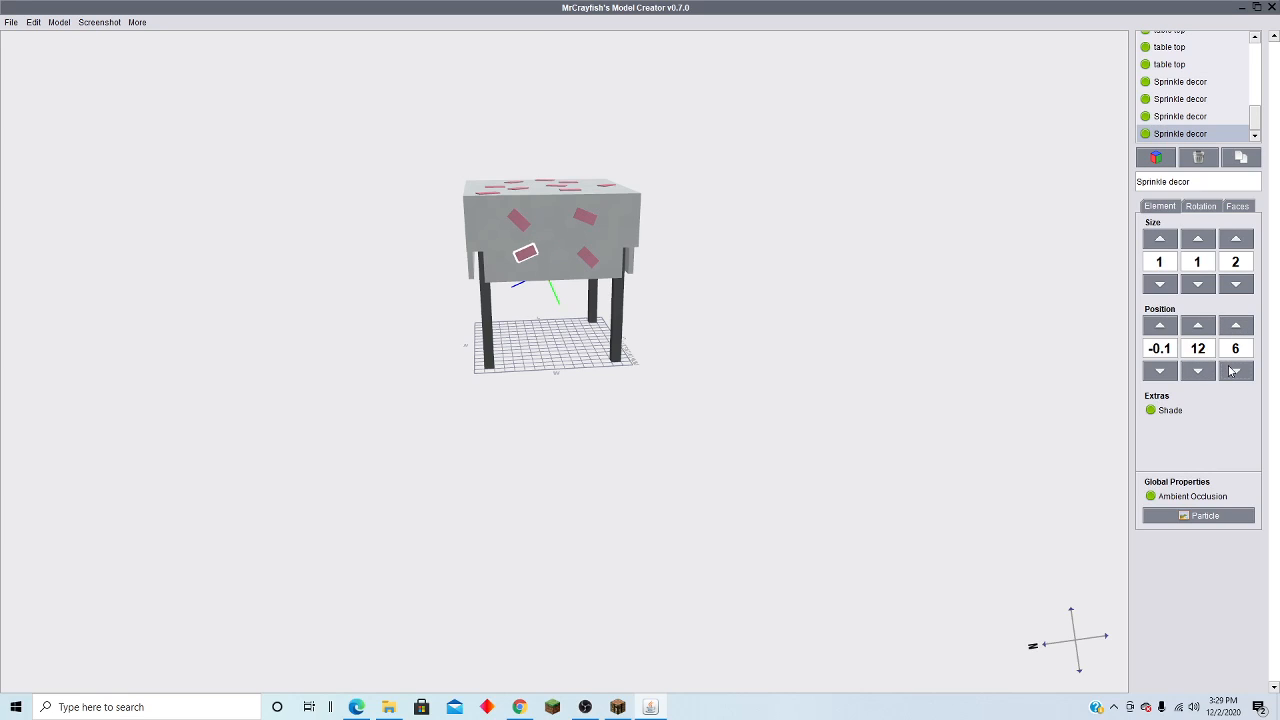
click(1231, 371)
drag(845, 359, 893, 390)
drag(726, 353, 770, 350)
Step: Duplicate the fourth side sprinkle and move the copy through to the opposite side of the table at X position 15.1
click(1238, 159)
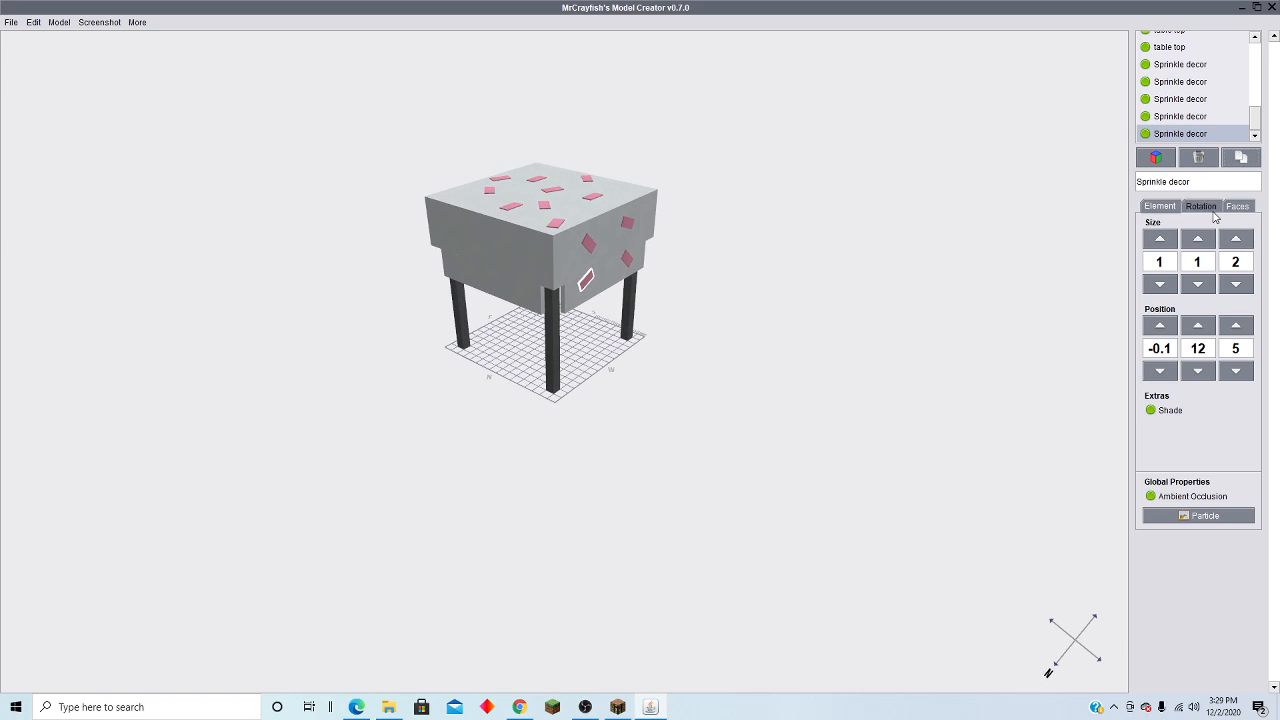
click(1197, 371)
click(1187, 328)
click(1234, 370)
click(1235, 328)
click(1160, 372)
double_click(1160, 326)
double_click(1160, 326)
triple_click(1160, 326)
double_click(1160, 326)
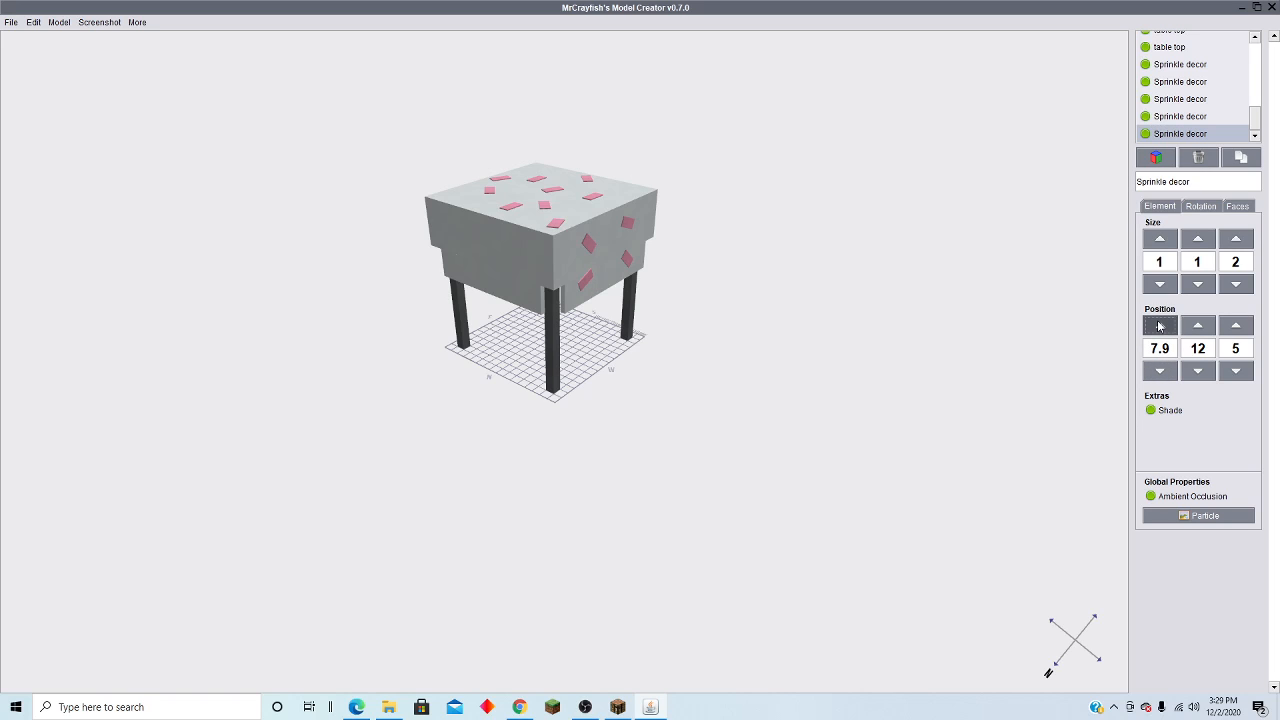
triple_click(1160, 326)
double_click(1160, 326)
drag(543, 345, 886, 152)
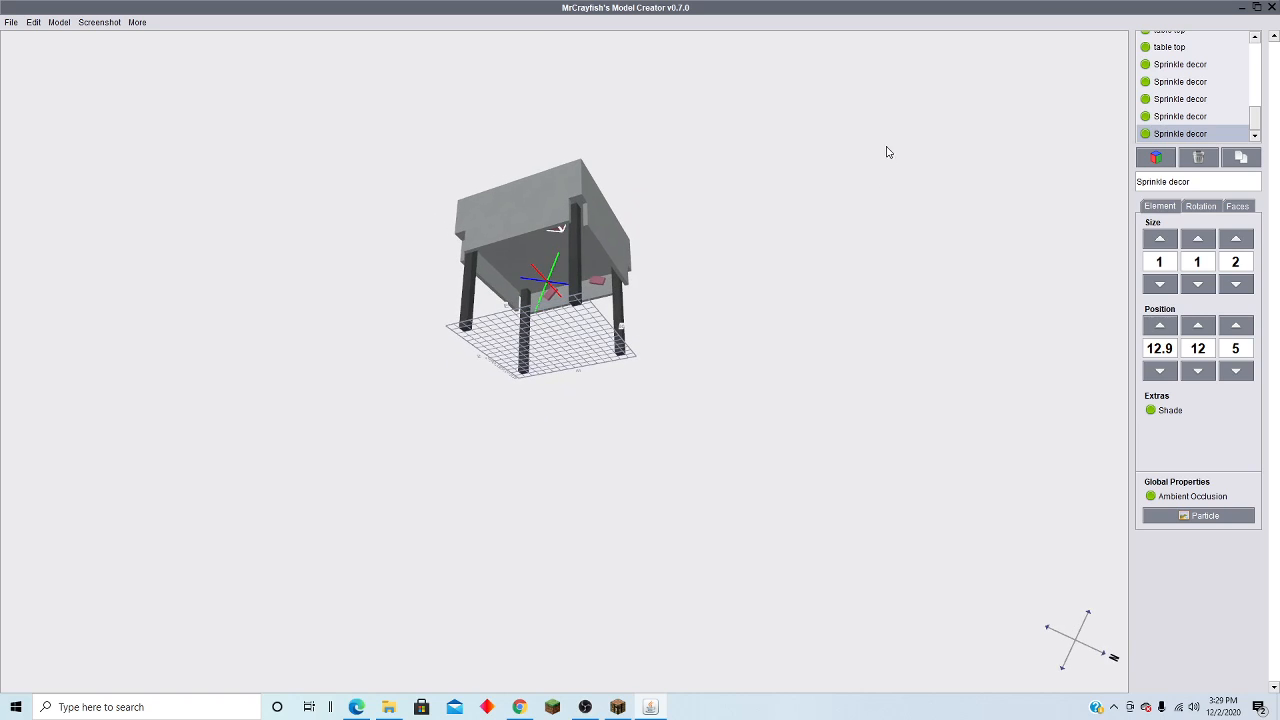
click(1160, 326)
click(1160, 326)
click(1160, 326)
click(1160, 368)
shift+click(1162, 326)
shift+click(1162, 326)
Step: Reposition the first sprinkle on the opposite side to Y position 13 and Z position 6
drag(275, 255, 1049, 323)
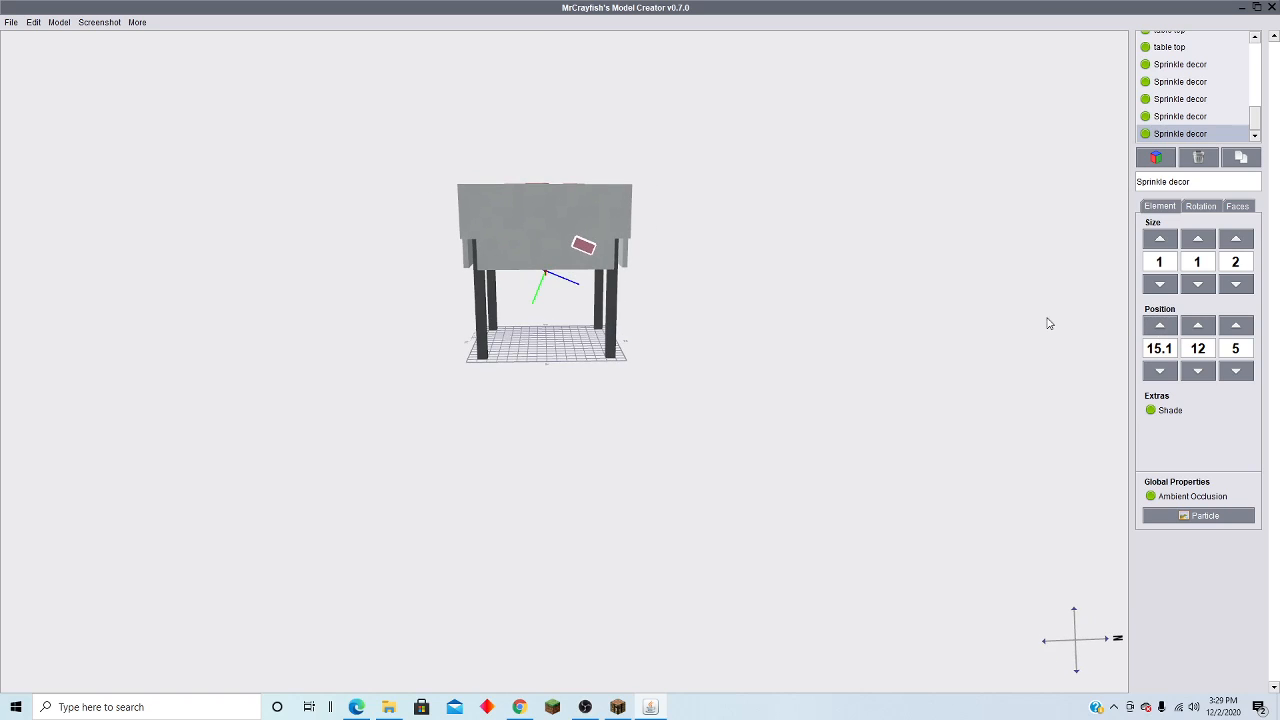
click(1207, 330)
click(1237, 332)
Step: Duplicate the opposite-side sprinkle and move the copy to Y position 11 and Z position 12
click(1242, 160)
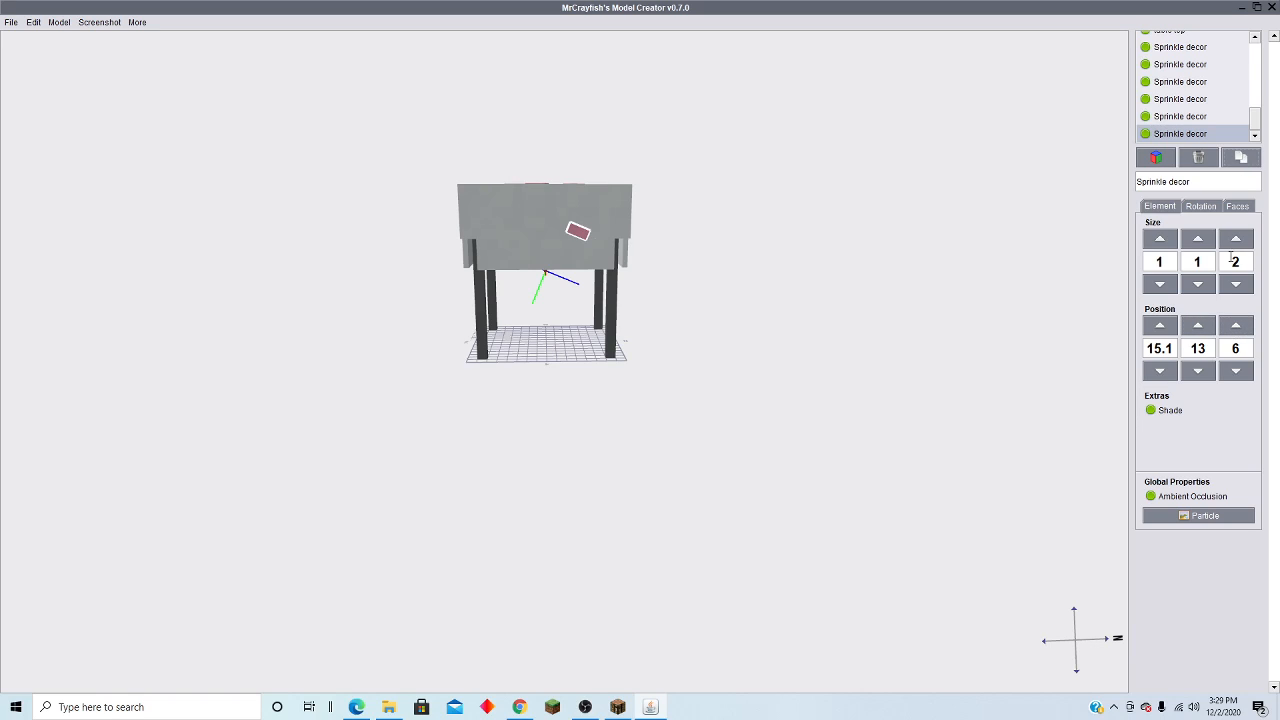
click(1236, 327)
click(1236, 327)
click(1236, 327)
click(1236, 327)
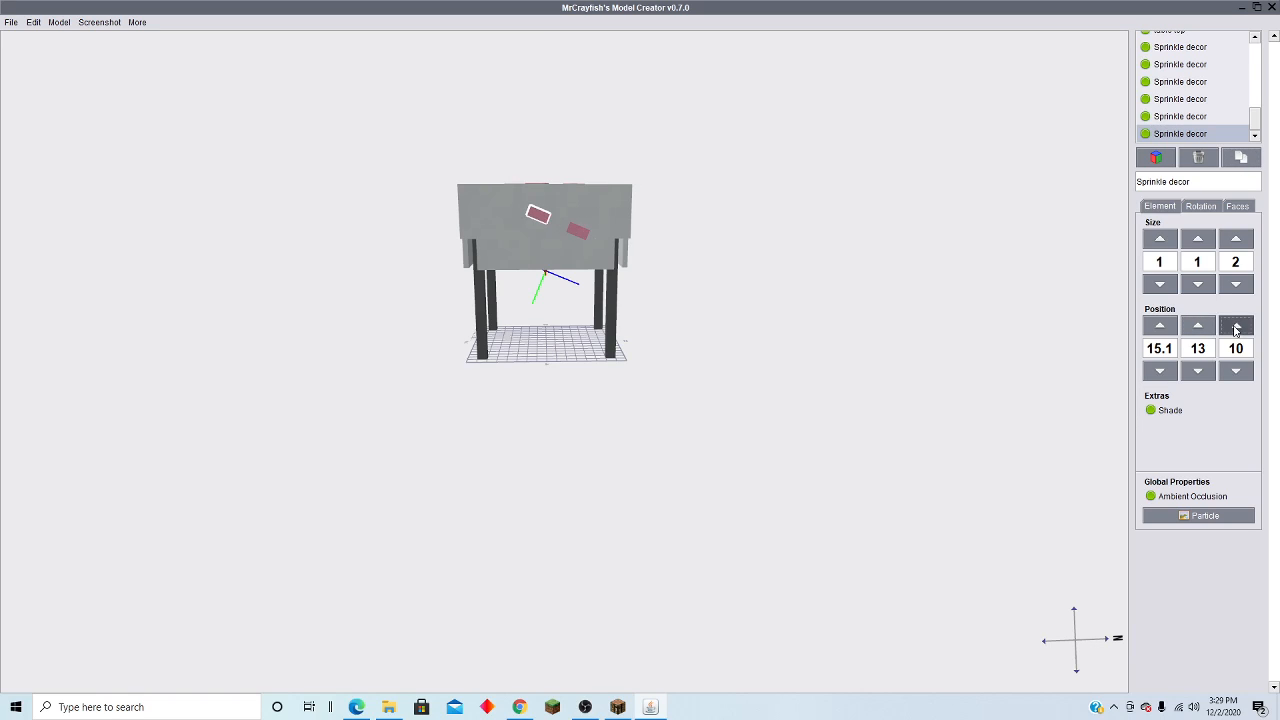
click(1236, 327)
click(1236, 327)
click(1197, 371)
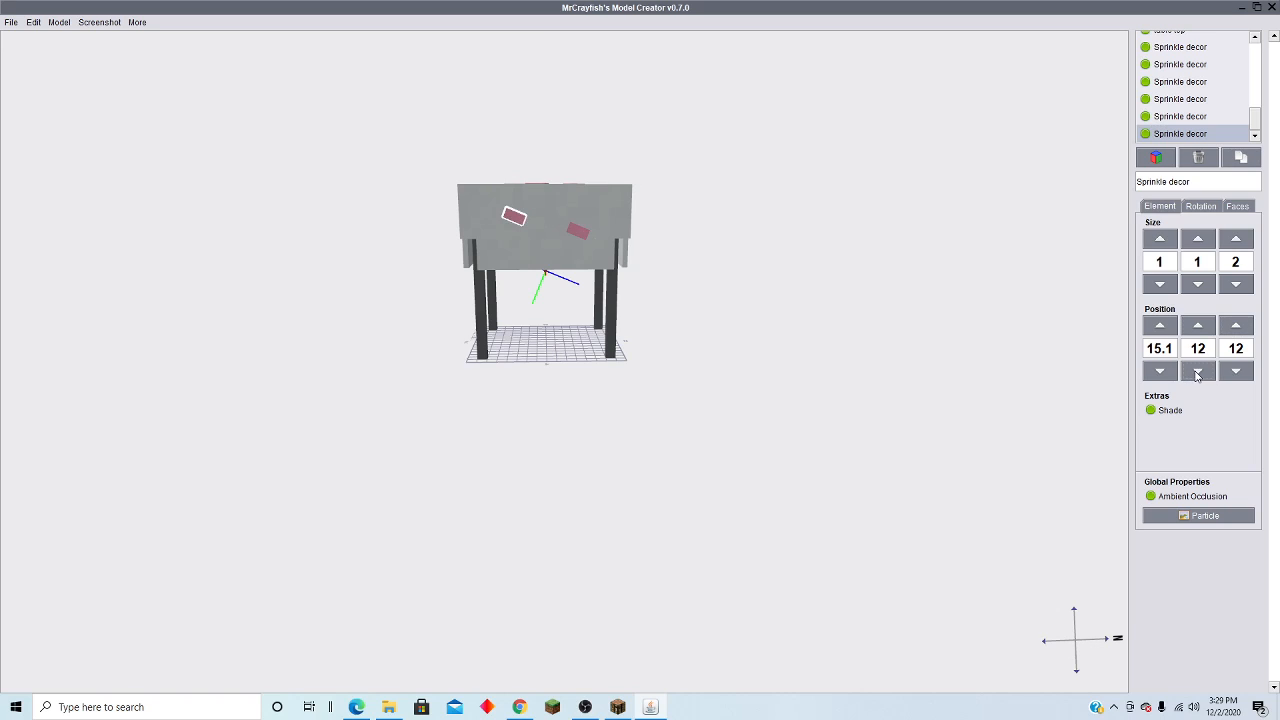
click(1197, 371)
Step: Set the second opposite-side sprinkle's X-axis rotation to 22.5°
click(1226, 206)
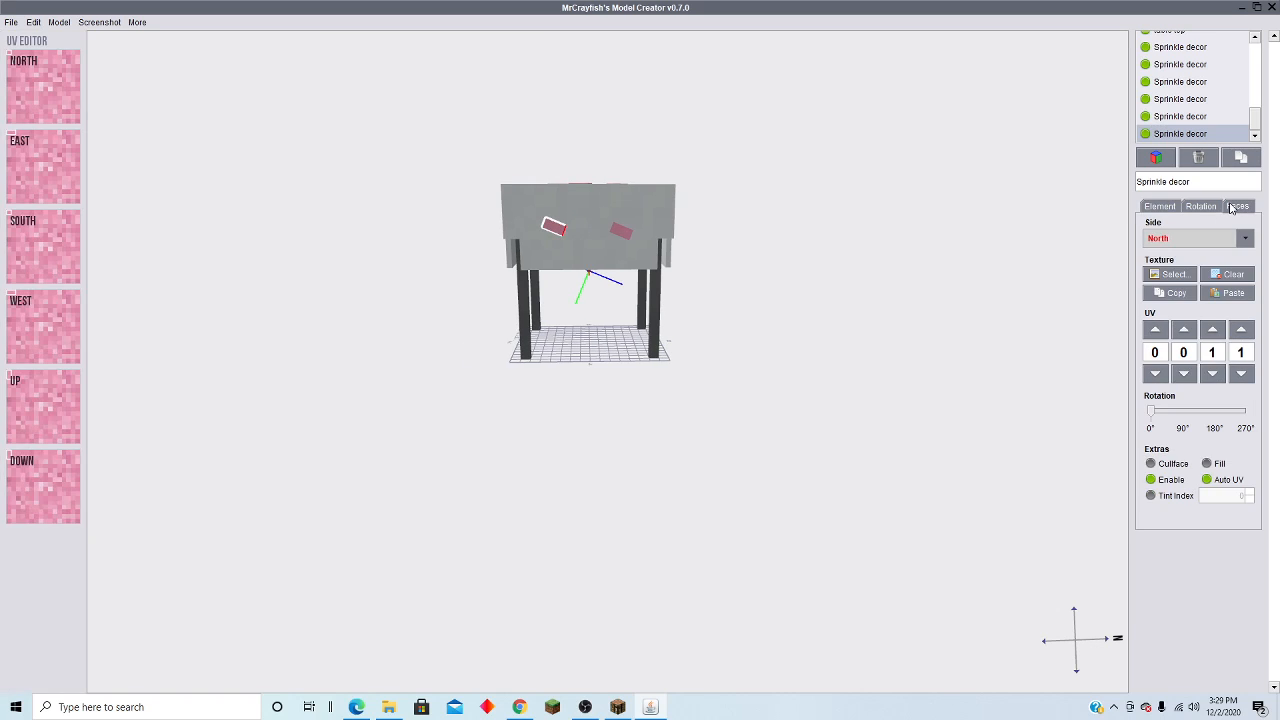
click(1203, 206)
click(1199, 358)
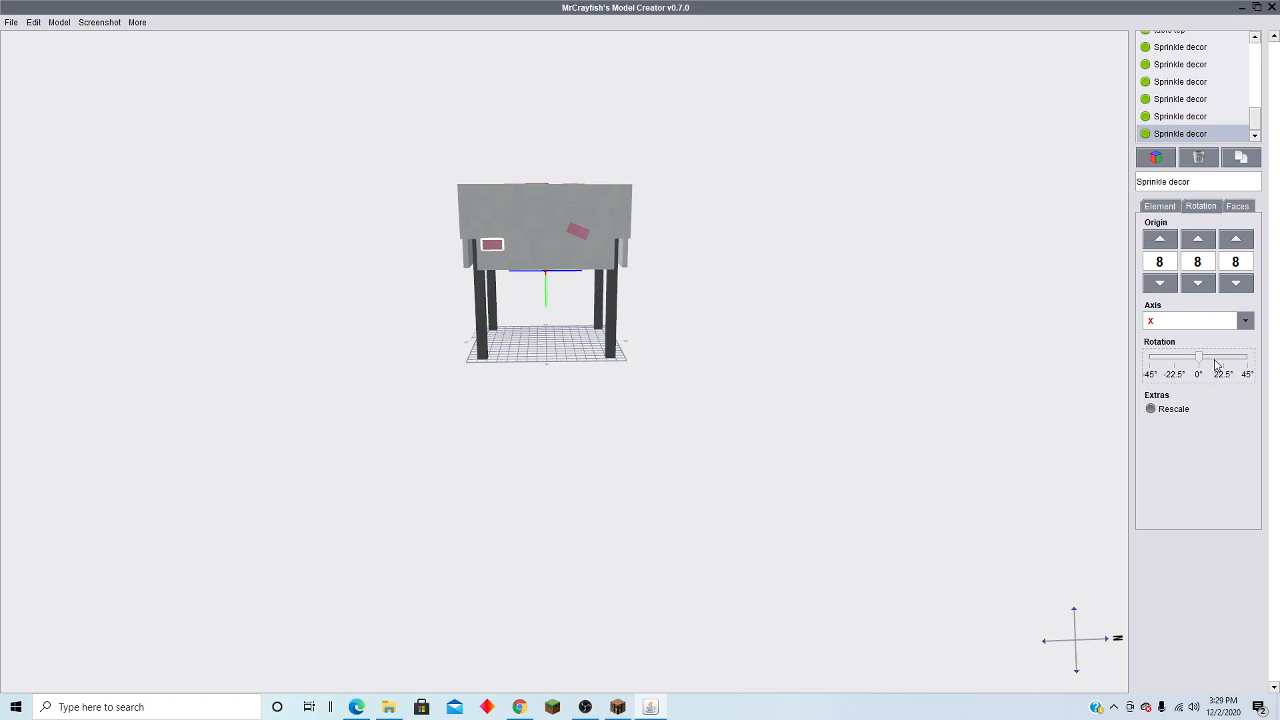
click(1221, 359)
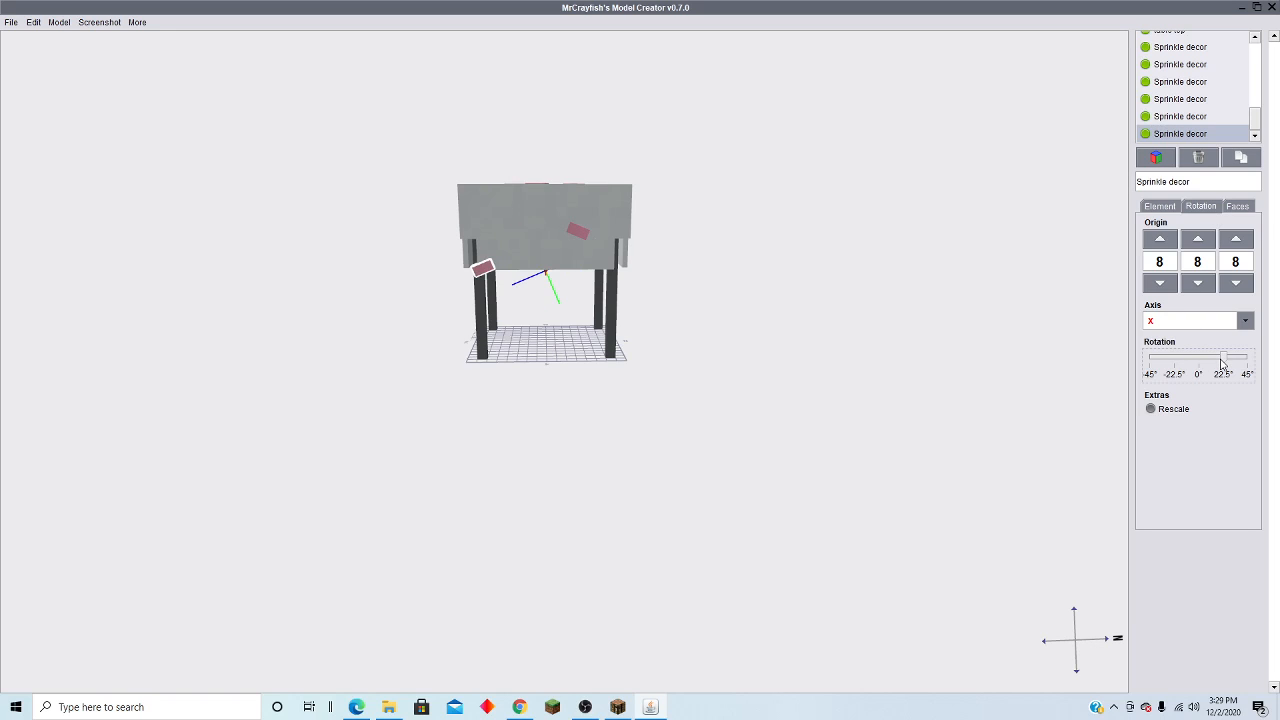
Step: Bring the second opposite-side sprinkle back onto the panel at Z position 9
click(1160, 206)
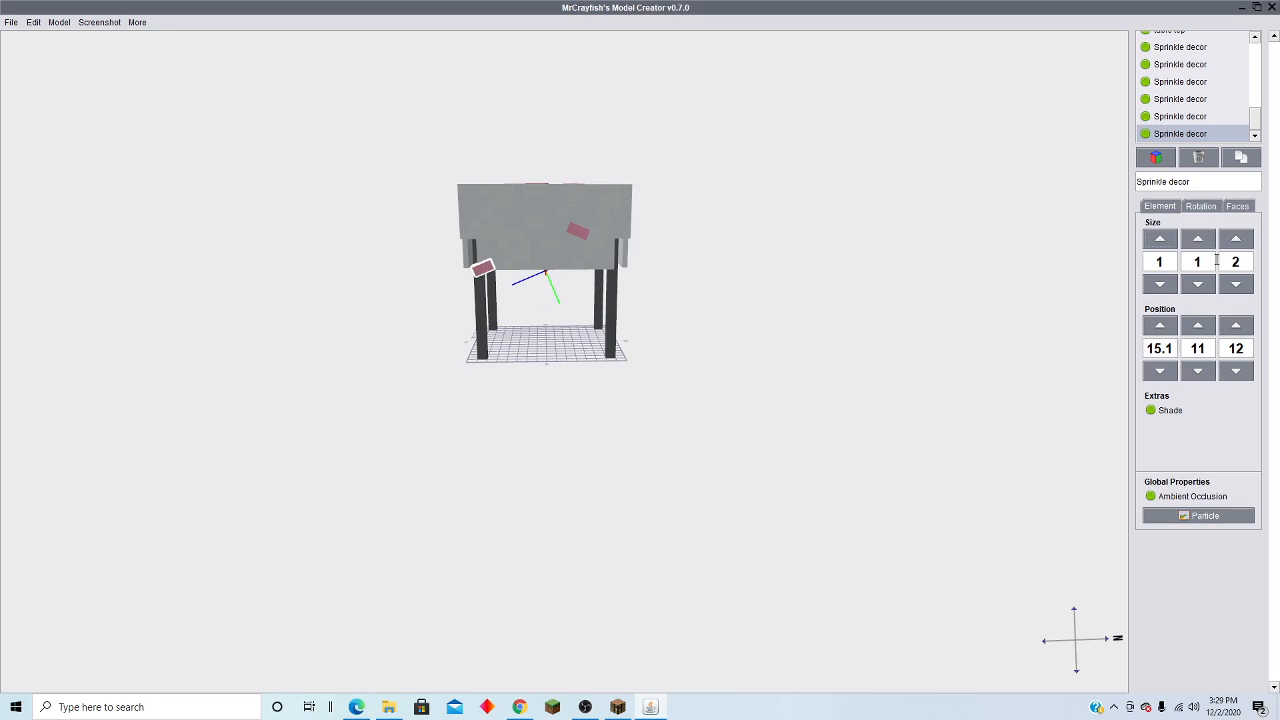
click(1236, 371)
click(1236, 371)
click(1236, 371)
click(1236, 371)
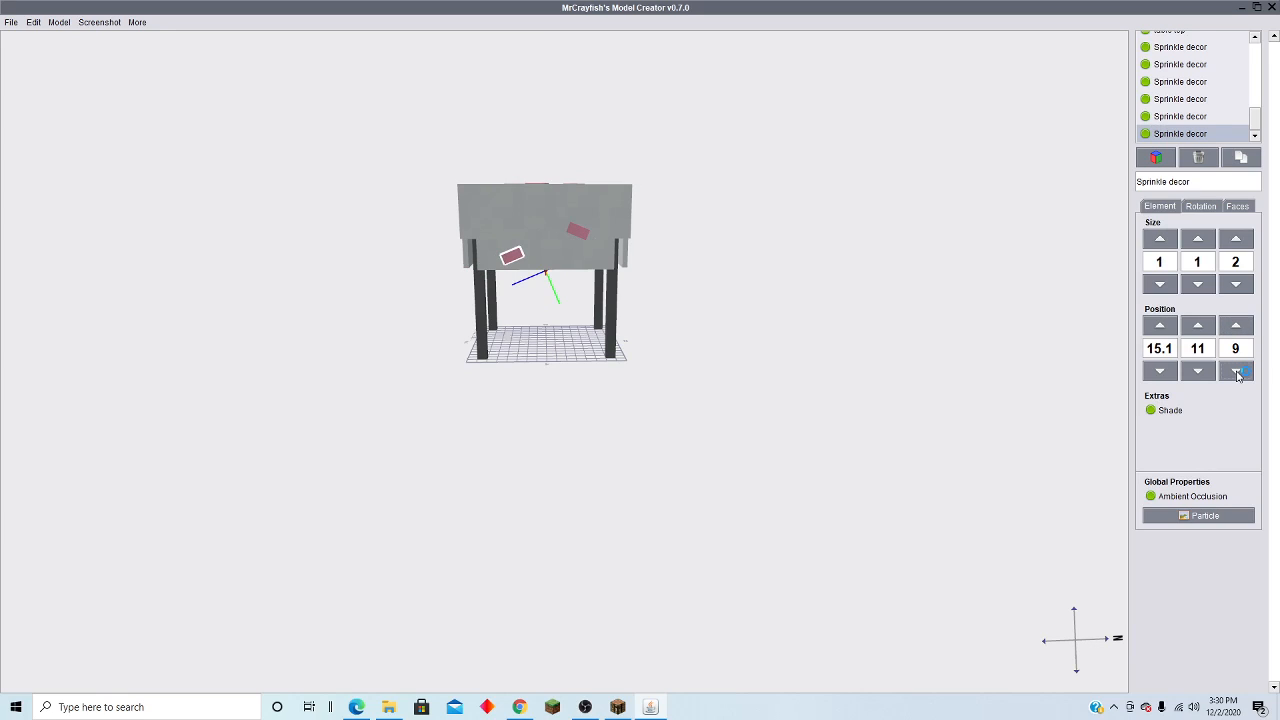
Step: Duplicate the second opposite-side sprinkle and move the copy to Y position 15 and Z position 7
click(1244, 157)
click(1198, 325)
click(1198, 325)
click(1198, 325)
click(1198, 325)
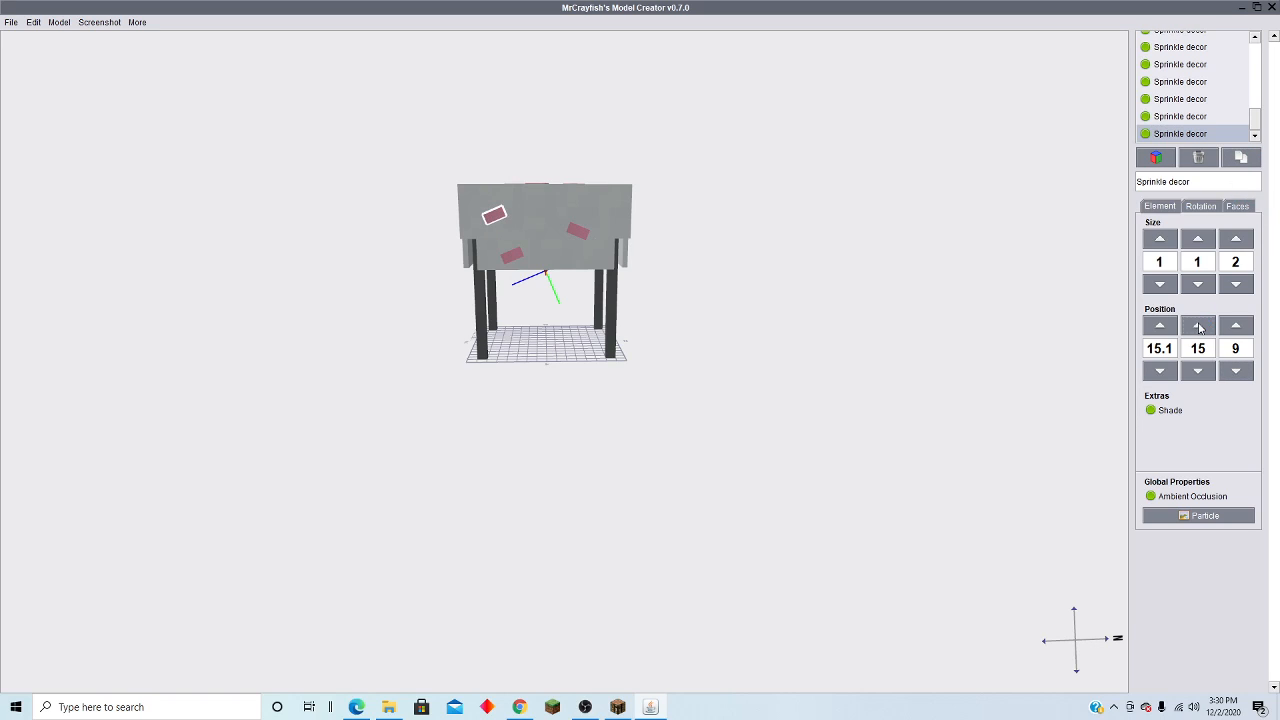
click(1232, 333)
click(1236, 374)
click(1236, 374)
click(1236, 374)
Step: Rotate the third opposite-side sprinkle 45° about the X axis and move it to Y position 14 and Z position 4
click(1201, 206)
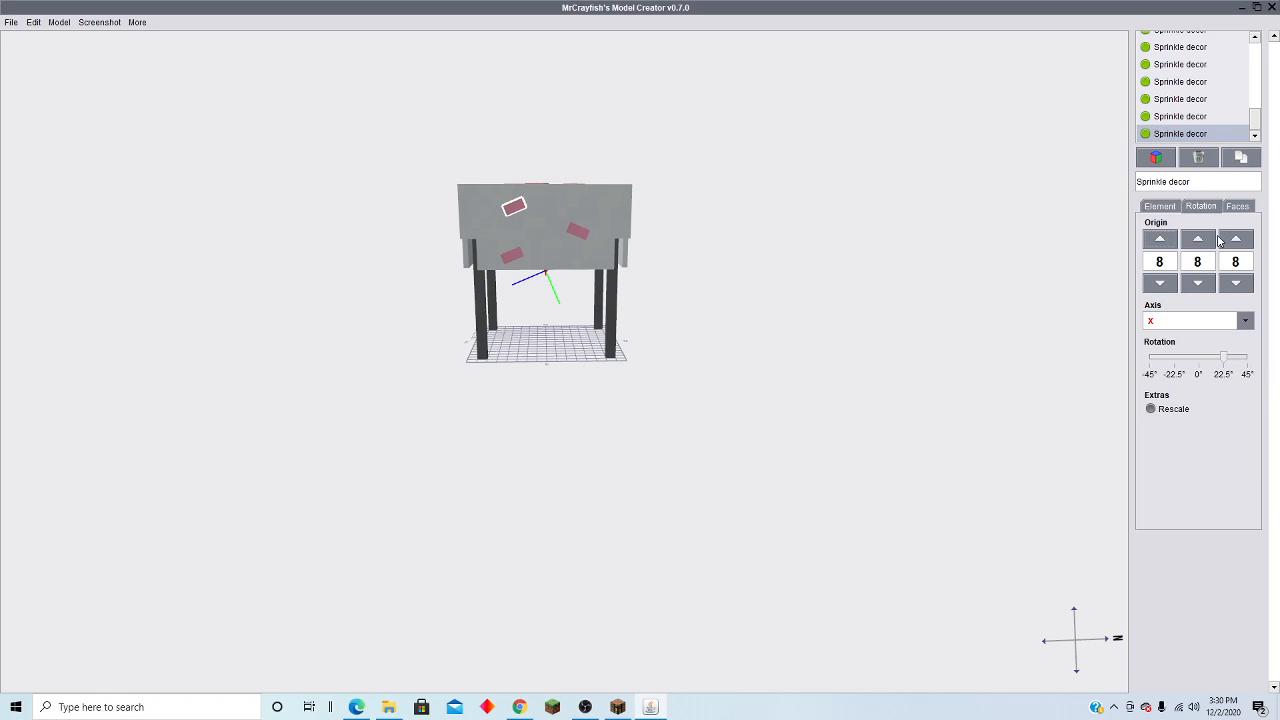
click(1247, 359)
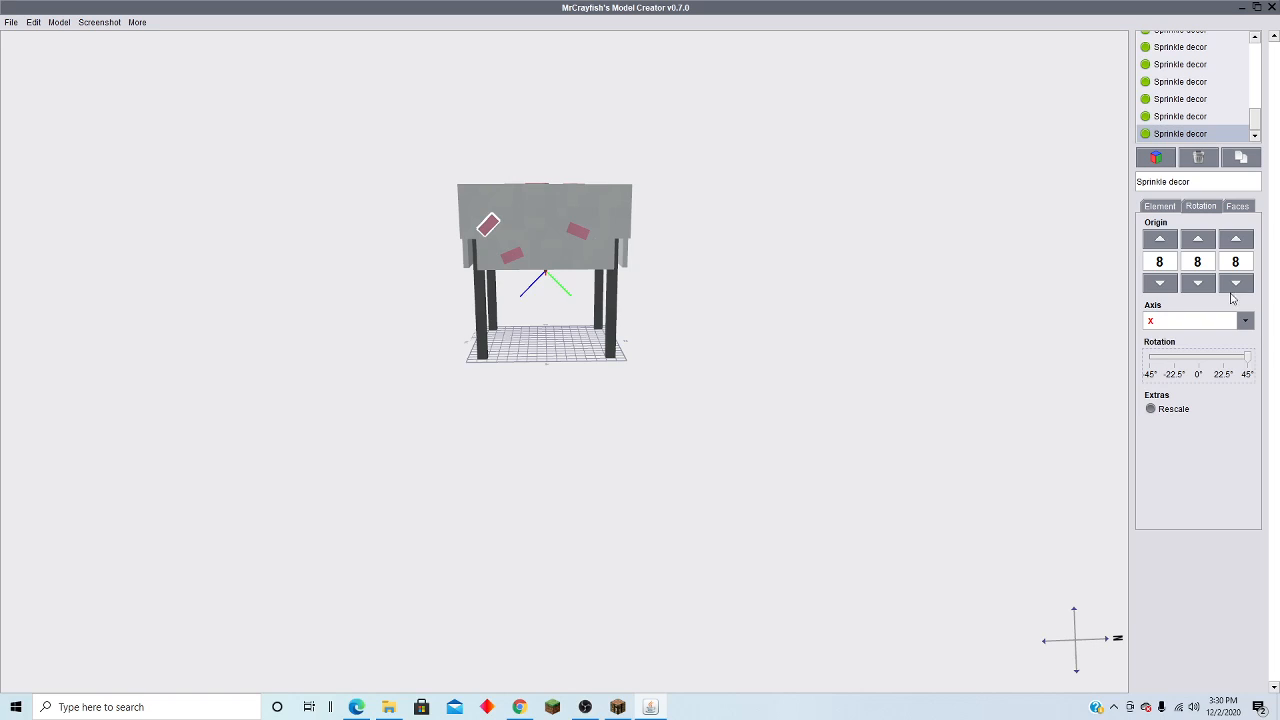
click(1160, 207)
click(1160, 371)
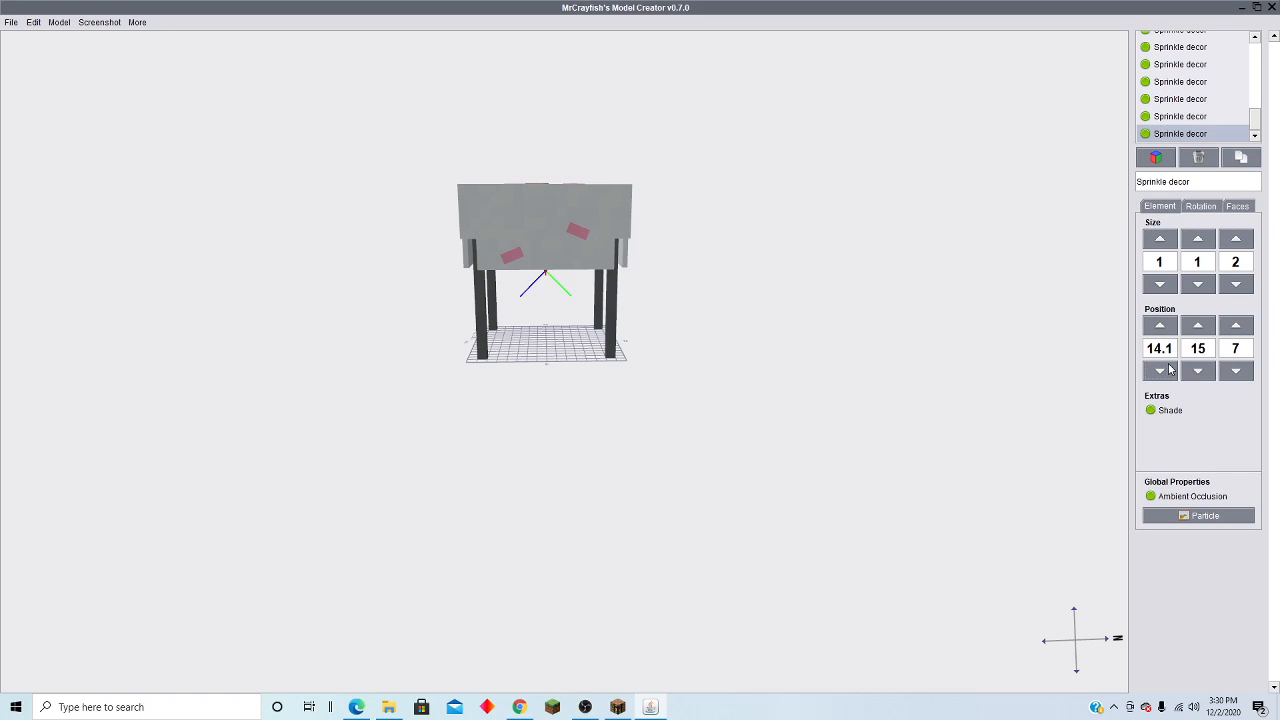
click(1160, 322)
click(1236, 371)
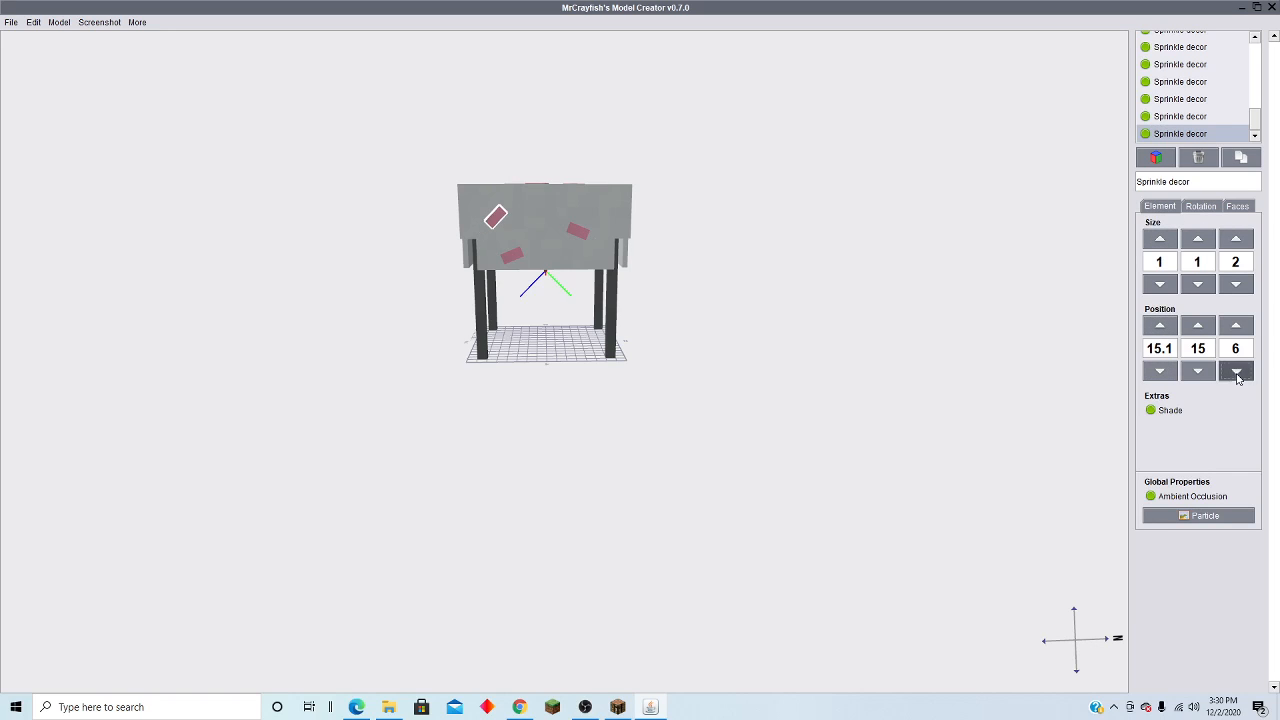
click(1236, 371)
click(1236, 373)
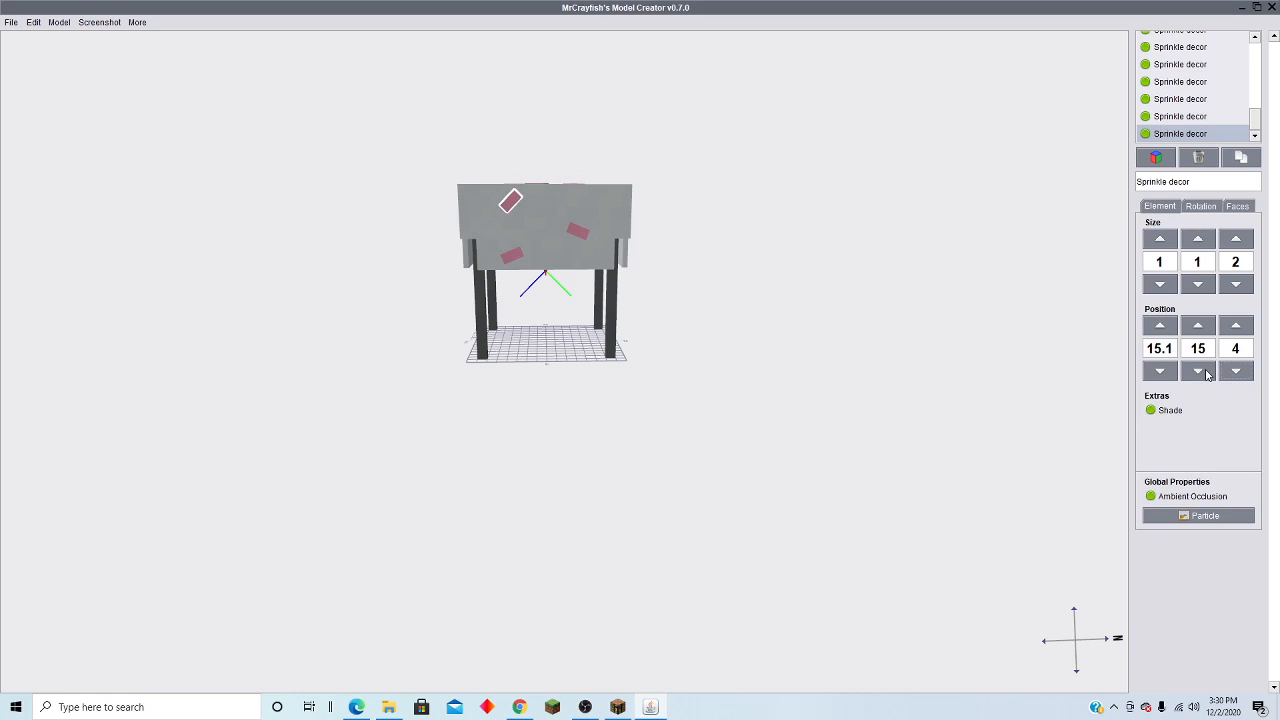
click(1205, 372)
Step: Duplicate the third opposite-side sprinkle and move the copy to Y position 9 and Z position -2
drag(811, 357, 1027, 340)
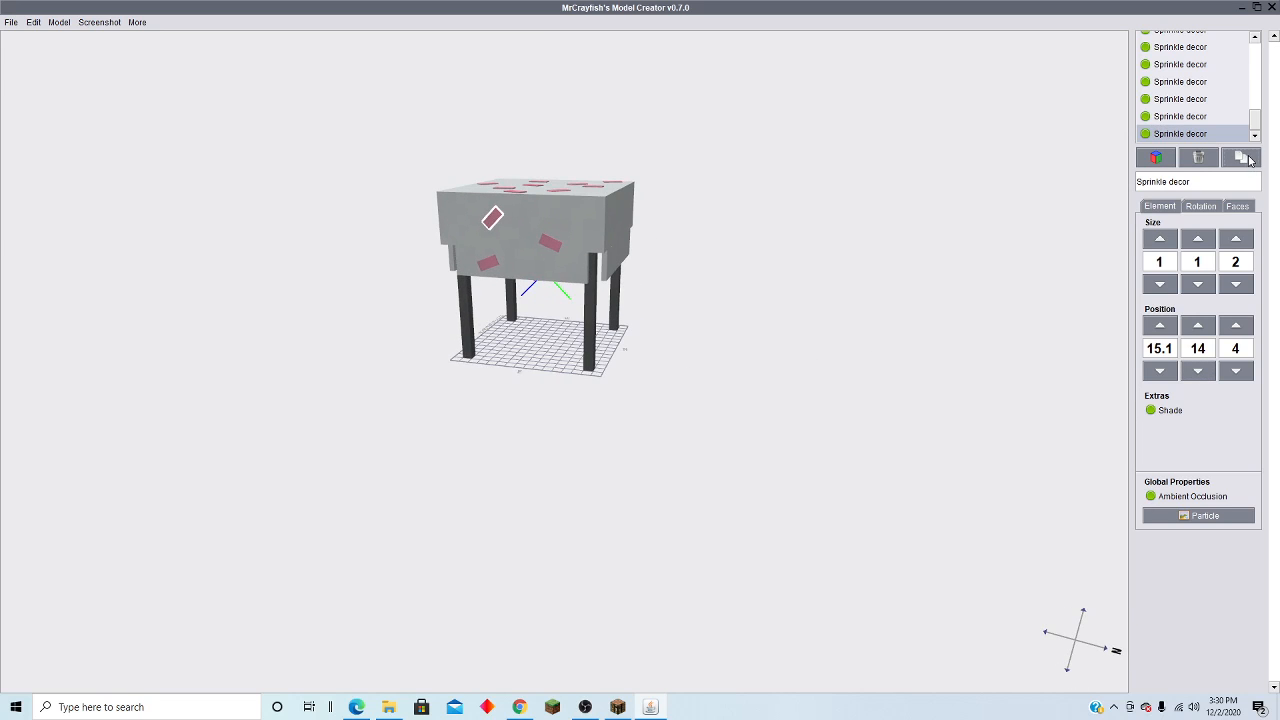
click(1207, 333)
click(1238, 371)
click(1238, 371)
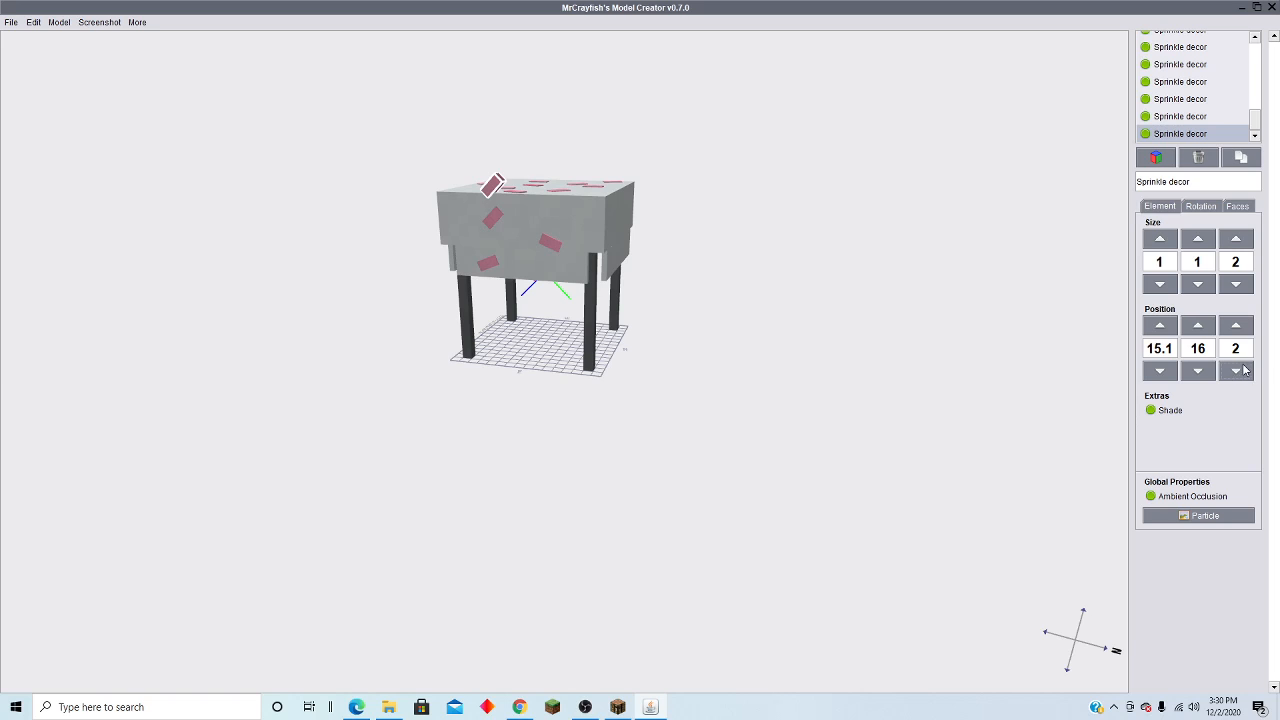
click(1240, 372)
click(1240, 372)
click(1237, 371)
click(1237, 371)
click(1200, 371)
click(1200, 371)
click(1200, 371)
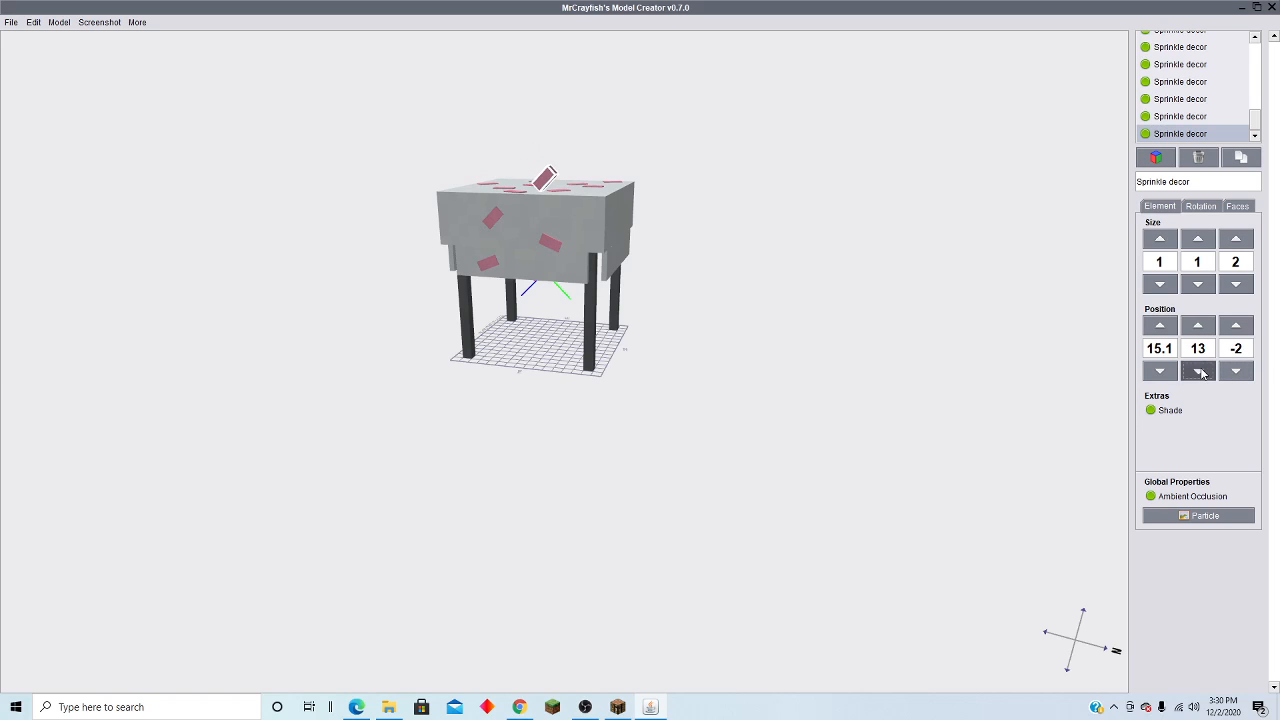
click(1201, 372)
click(1201, 372)
click(1201, 372)
click(1201, 372)
drag(850, 334, 812, 337)
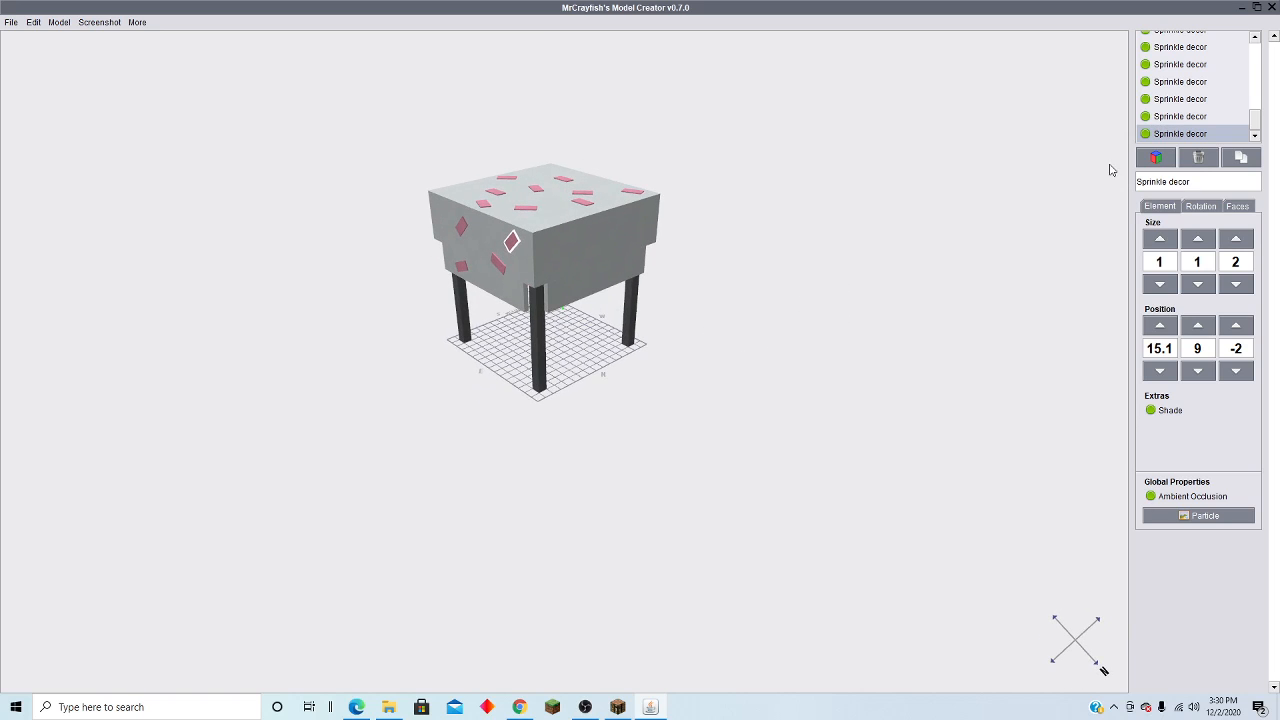
Step: Add a new cube for the north side and raise it to Y position 14
click(1156, 158)
drag(951, 206, 900, 245)
click(1212, 330)
click(1211, 330)
click(1211, 330)
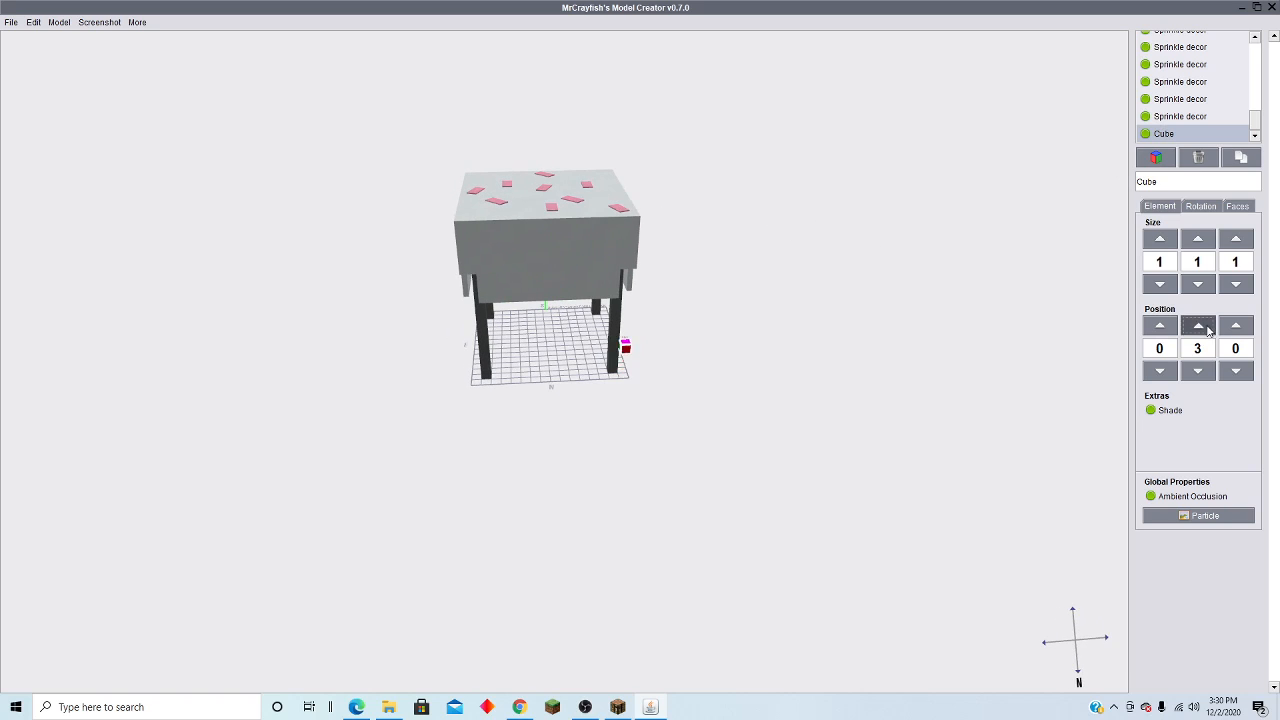
click(1210, 330)
click(1210, 330)
click(1209, 331)
click(1208, 331)
click(1208, 331)
click(1207, 331)
click(1206, 331)
click(1206, 331)
click(1205, 331)
click(1204, 331)
click(1203, 331)
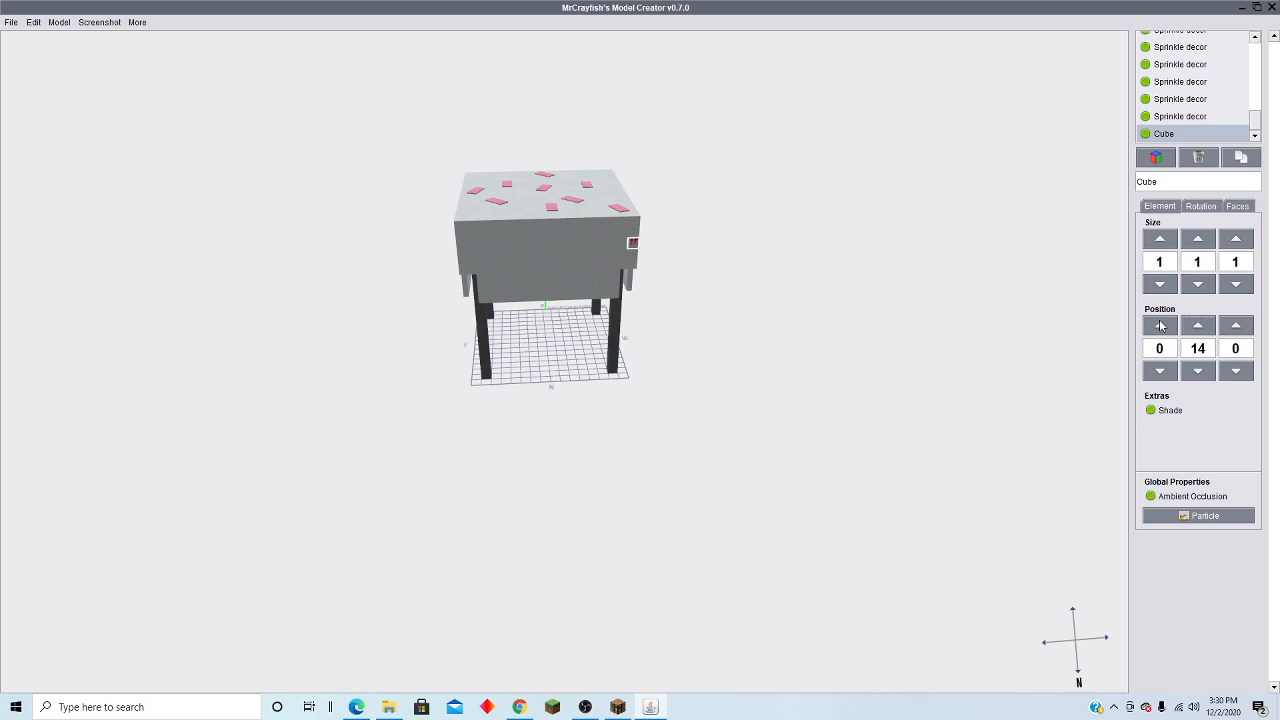
Step: Move the new cube to X position 5 and Z position -0.1 so it protrudes slightly from the north panel
drag(802, 381, 925, 417)
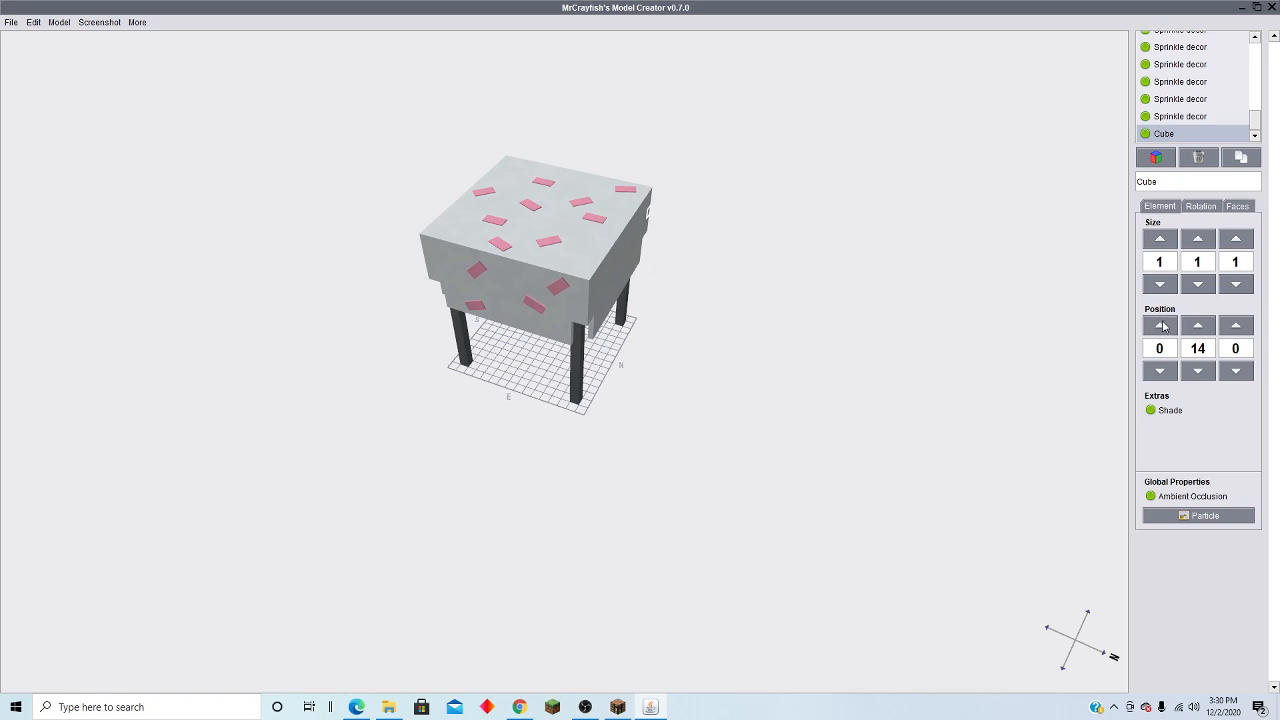
click(1160, 325)
click(1160, 325)
click(1160, 325)
click(1160, 325)
shift+click(1236, 325)
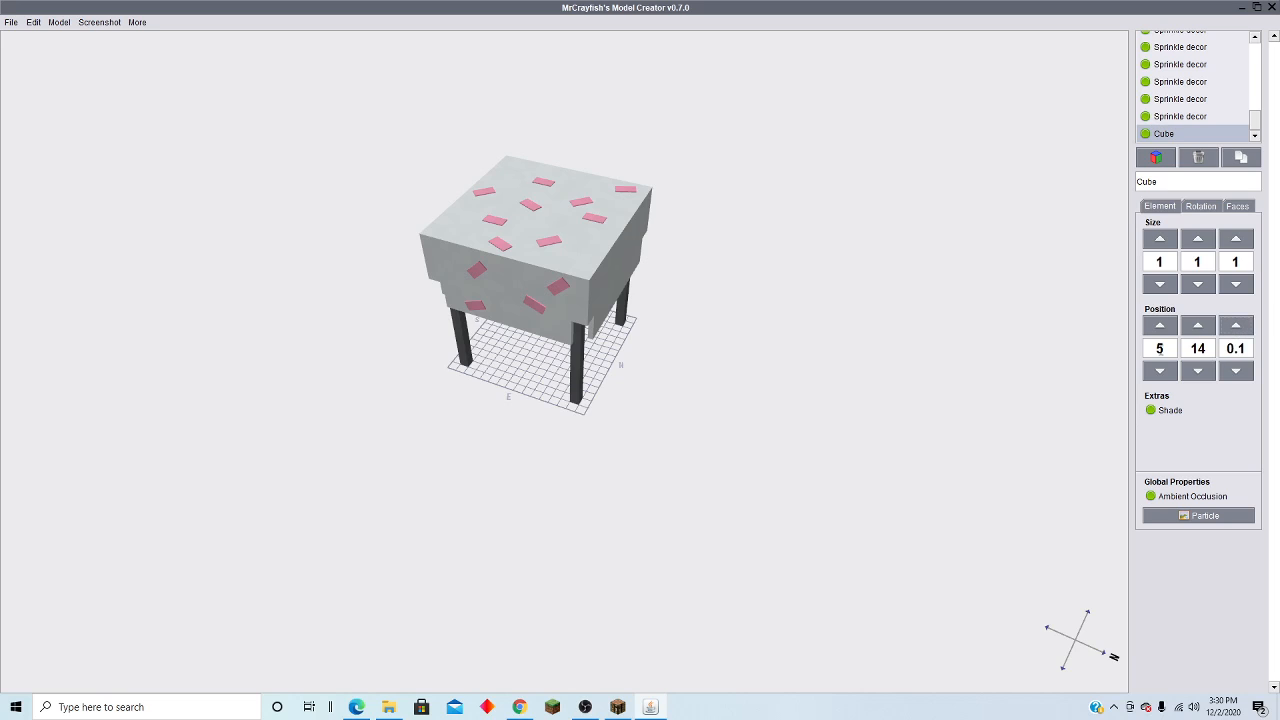
shift+click(1227, 369)
shift+click(1227, 369)
Step: Lower the new cube to Y position 11 and set its Y size to 2
right_drag(567, 333, 371, 295)
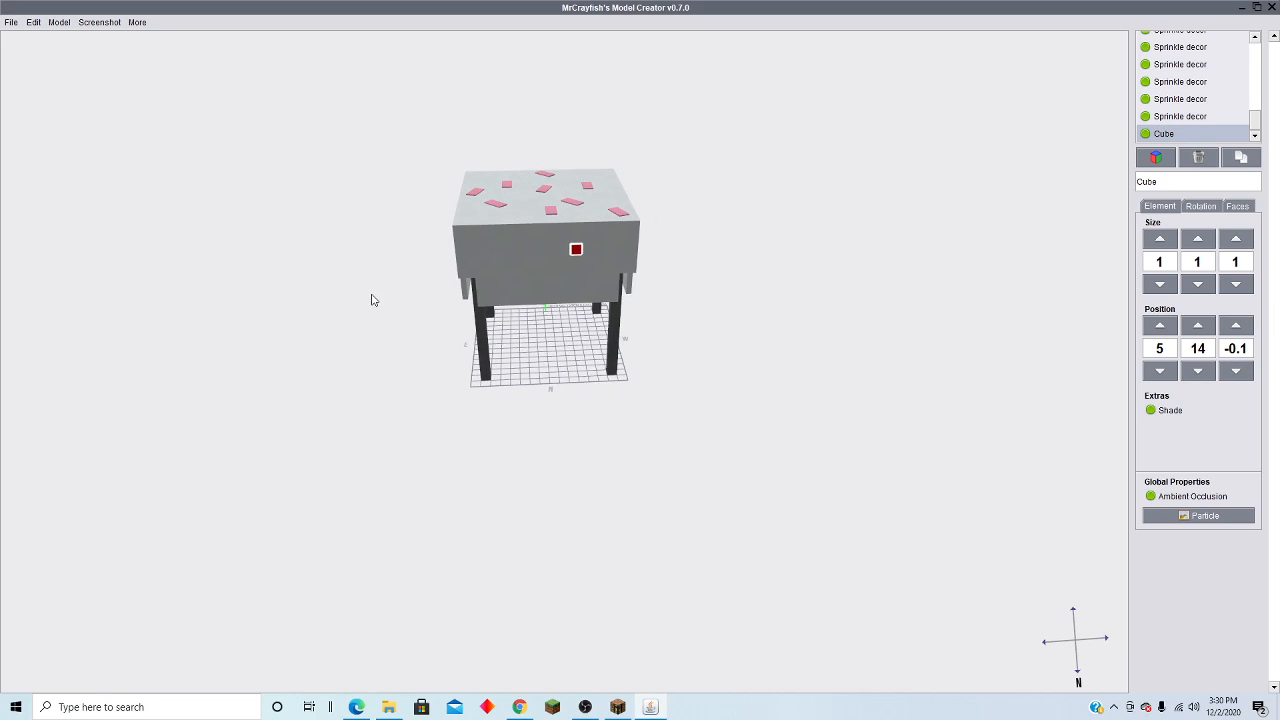
click(1204, 375)
click(1204, 375)
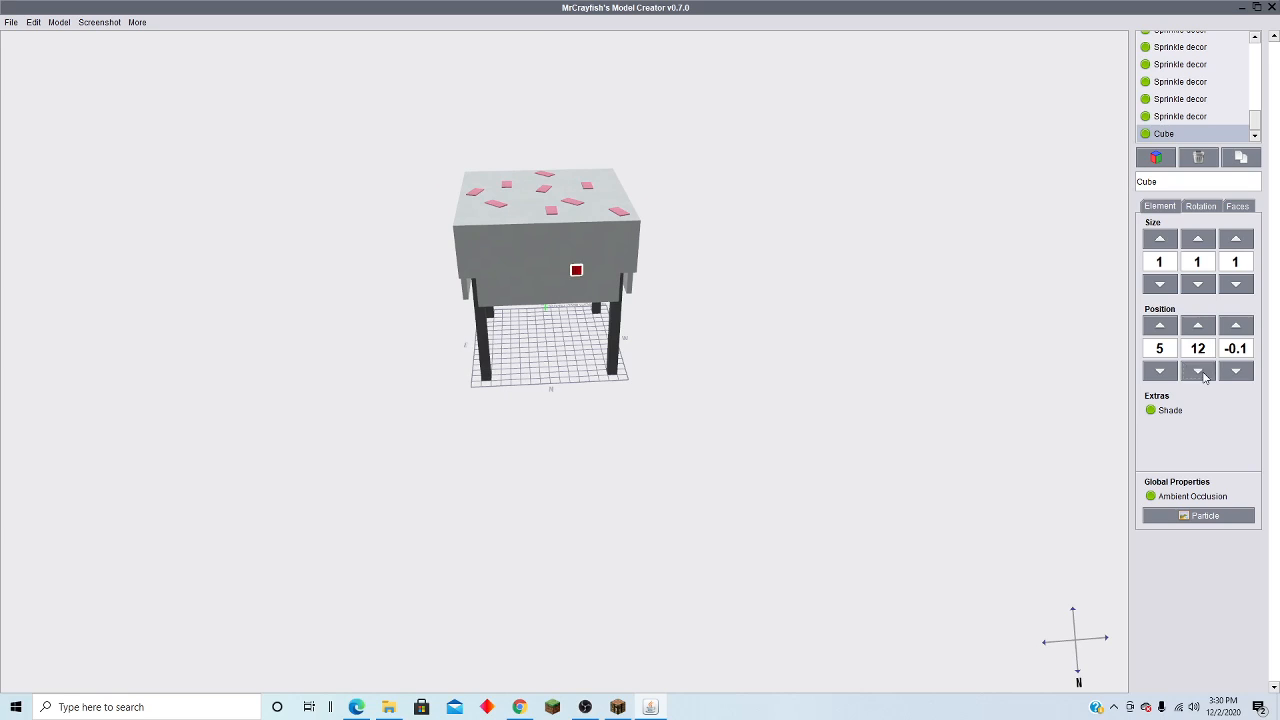
click(1204, 375)
click(1204, 238)
Step: Rename the new cube to "Sprinkle decor"
click(1236, 207)
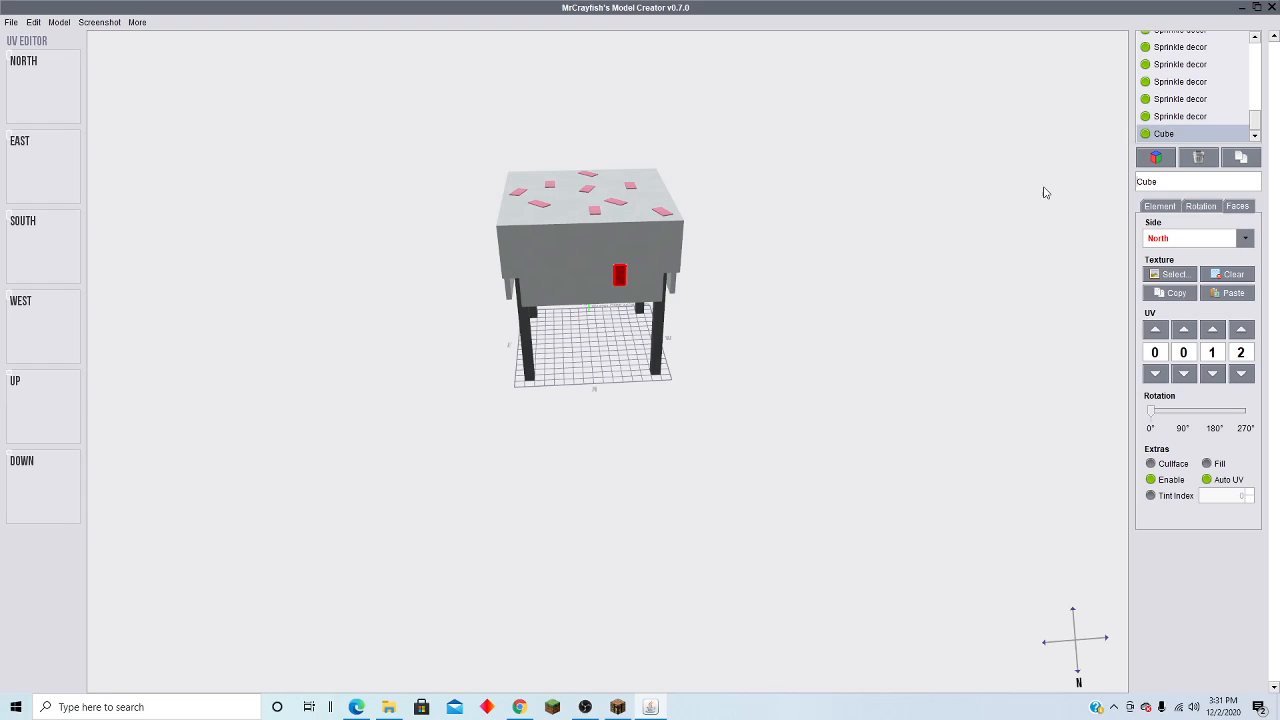
double_click(1173, 185)
text(S)
text(prinkle decor)
key(Return)
Step: Apply the concrete_powder_pink texture to the north face of the new sprinkle
click(1172, 274)
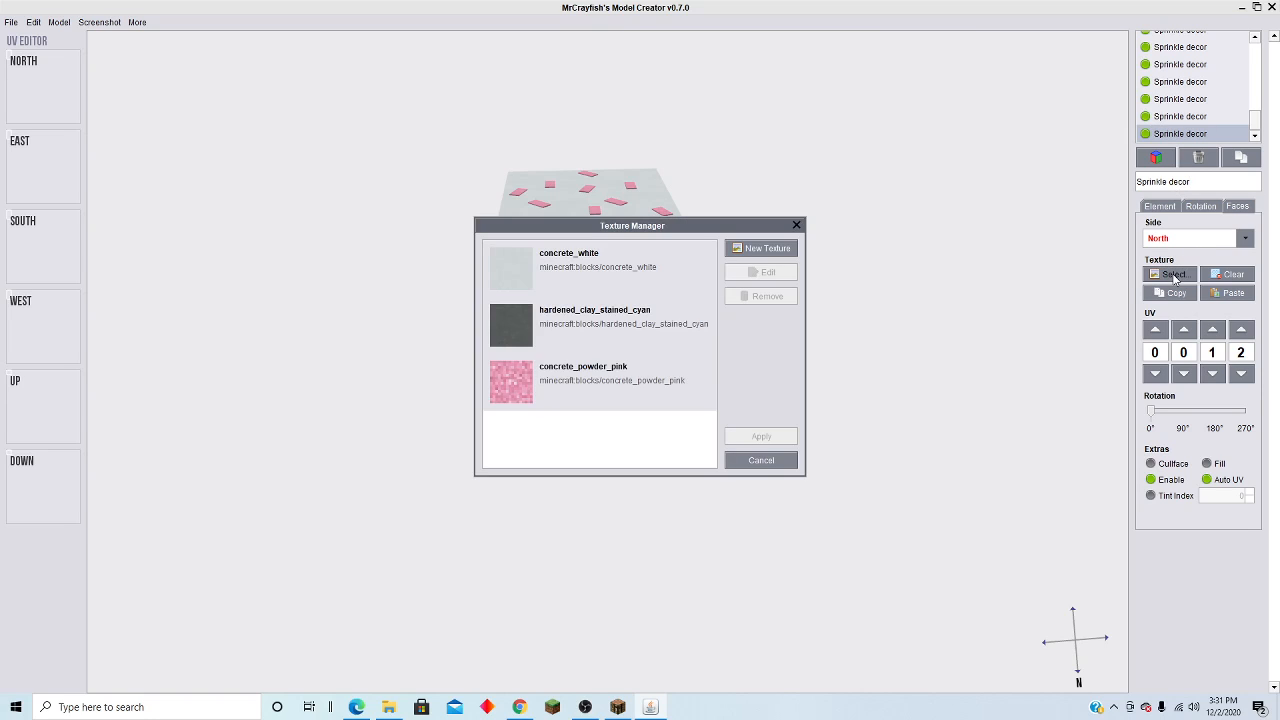
click(576, 374)
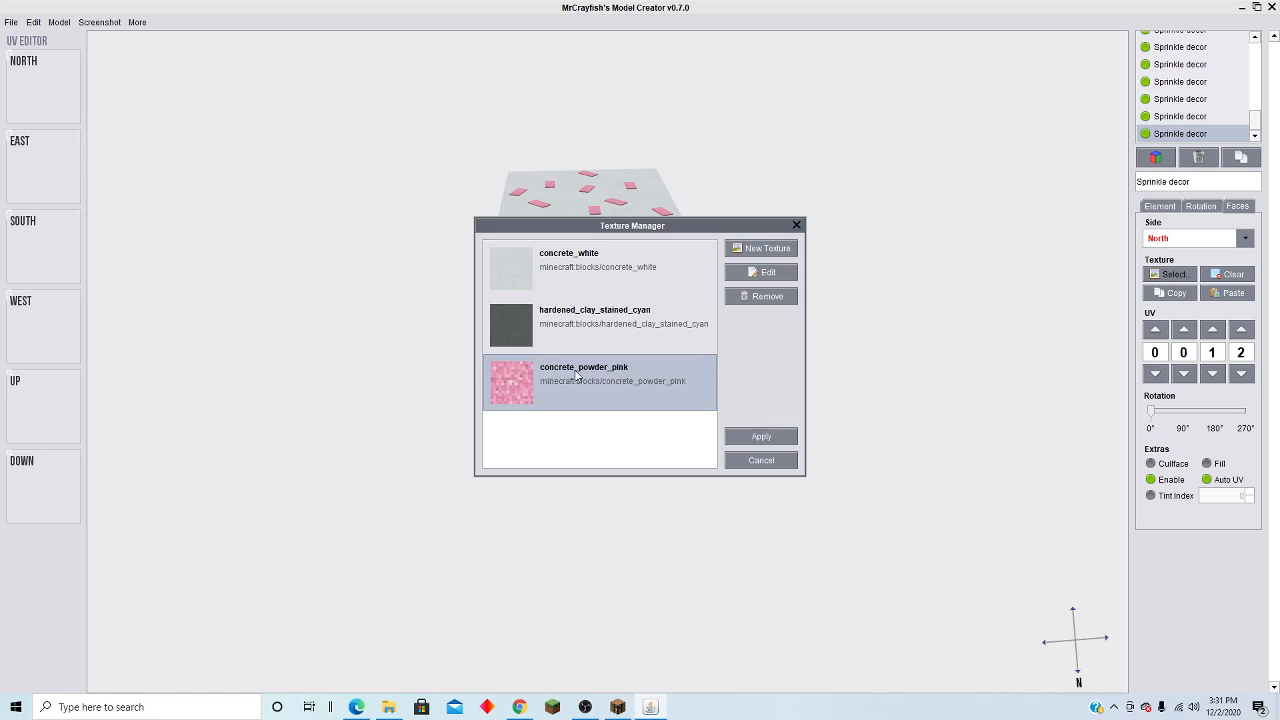
click(761, 436)
drag(808, 433, 830, 412)
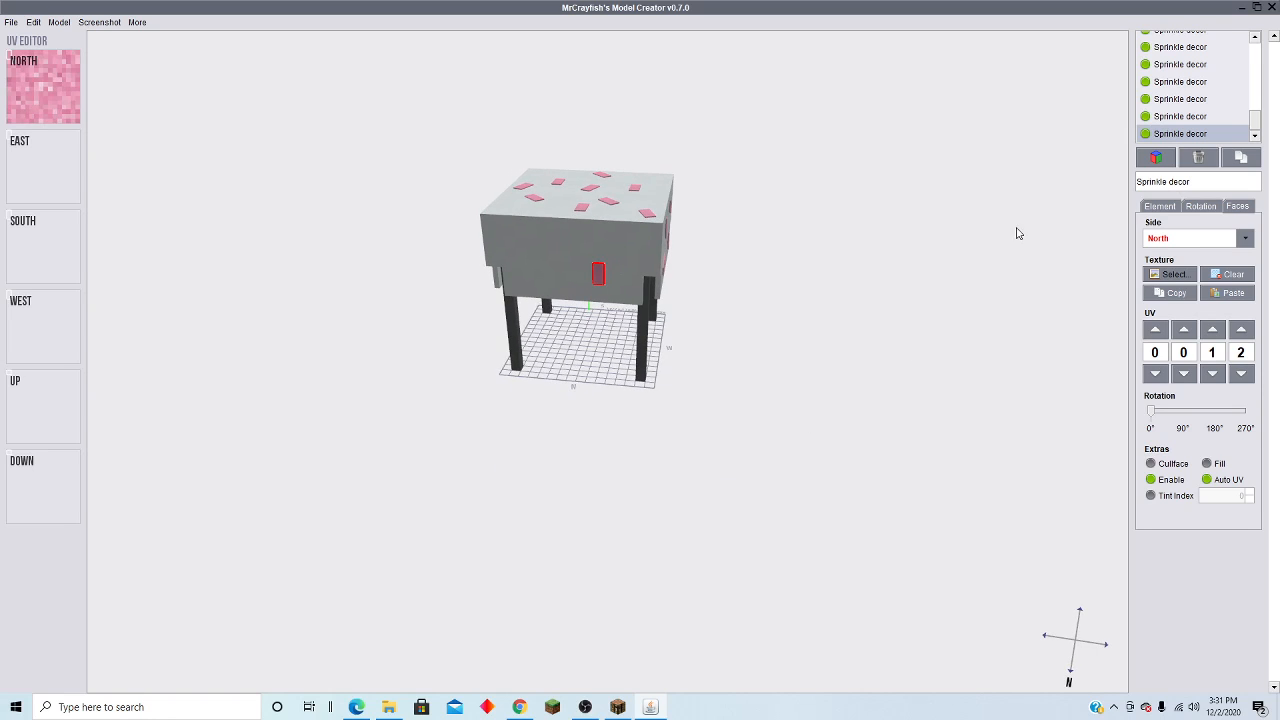
Step: Rotate the new north-side sprinkle -22.5° about the Z axis
click(1158, 208)
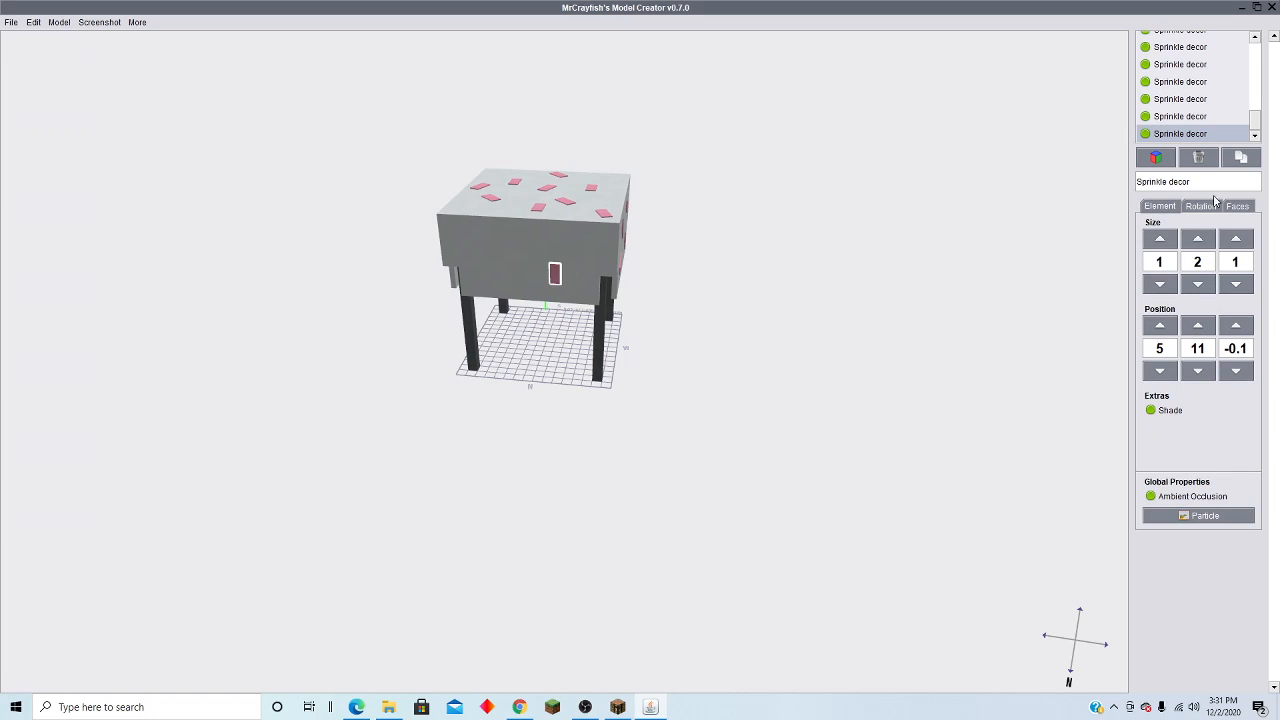
click(1203, 206)
click(1177, 357)
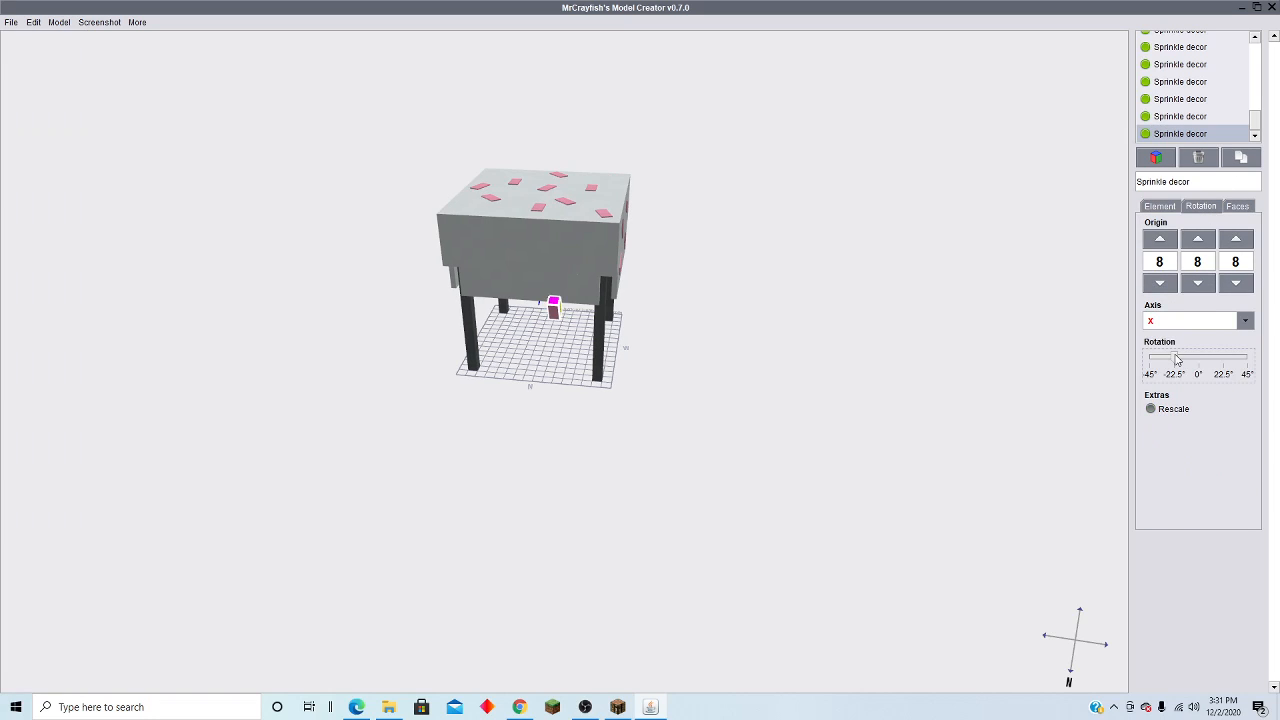
click(1246, 320)
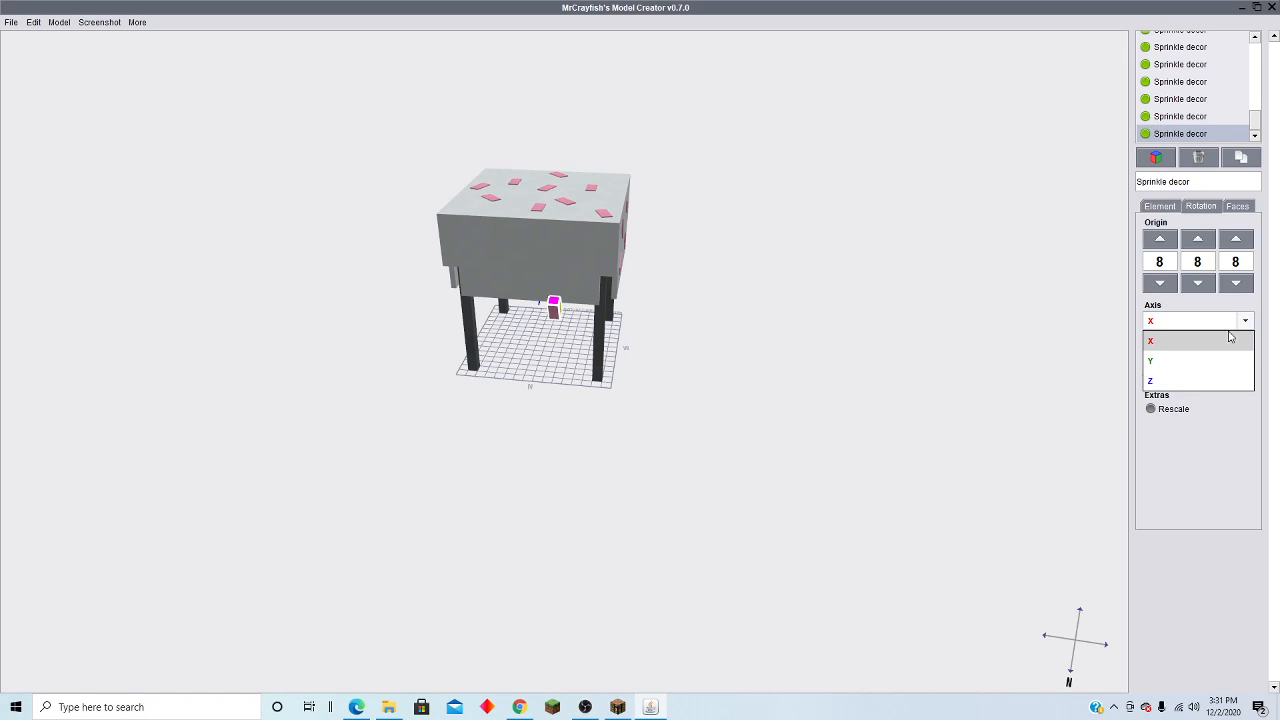
click(1165, 377)
drag(806, 357, 800, 315)
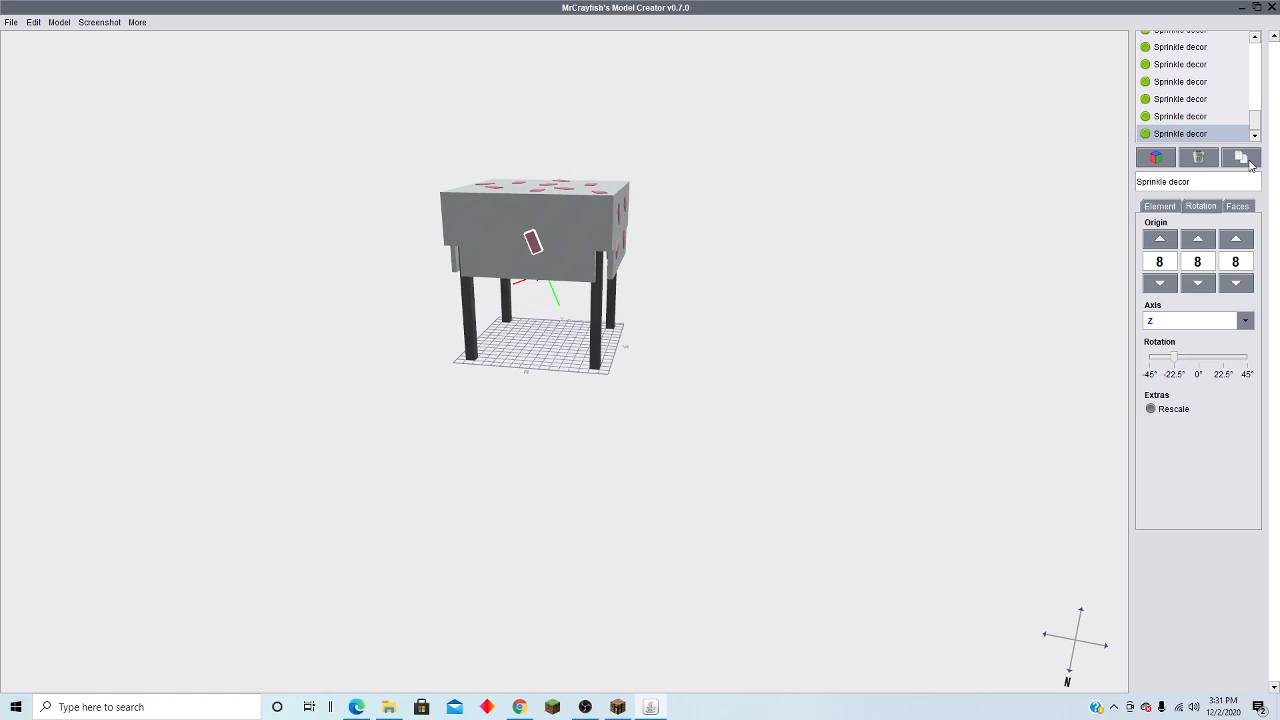
Step: Duplicate the tilted north-side sprinkle and move the copy to X position 9 and Y position 14
click(1159, 206)
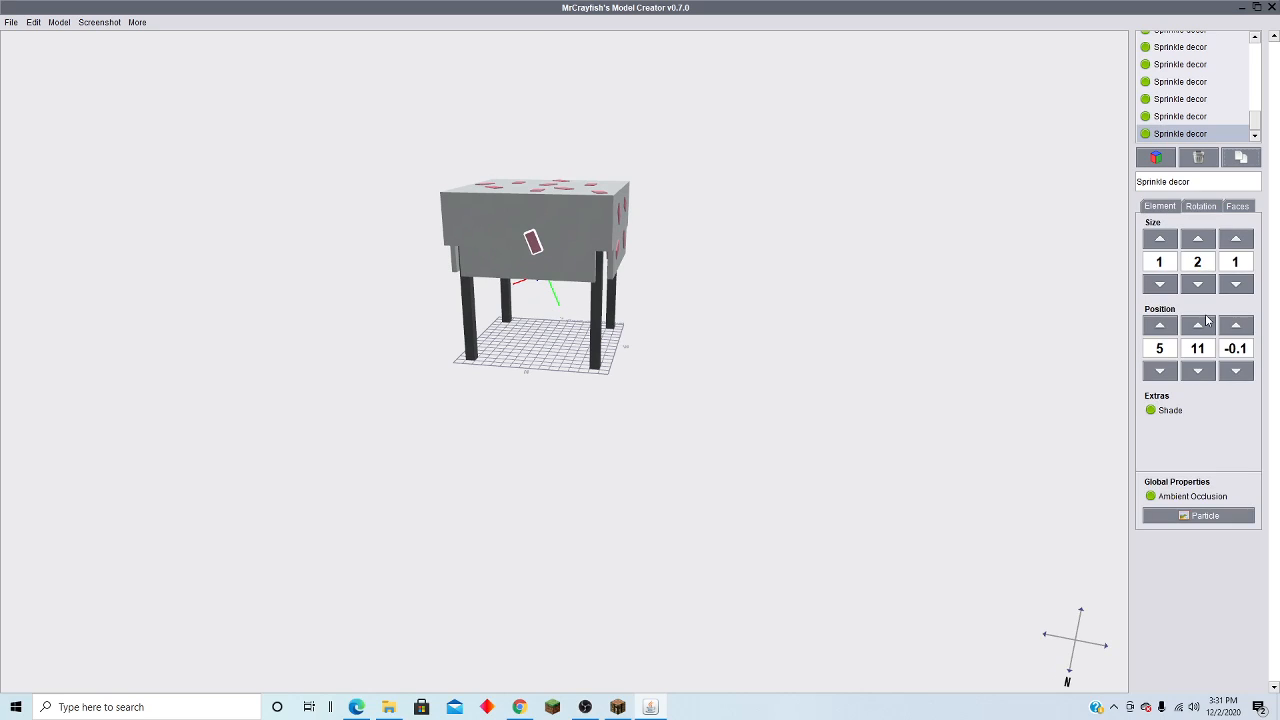
click(1198, 325)
double_click(1198, 325)
click(1160, 371)
click(1160, 371)
click(1161, 323)
click(1161, 322)
click(1161, 322)
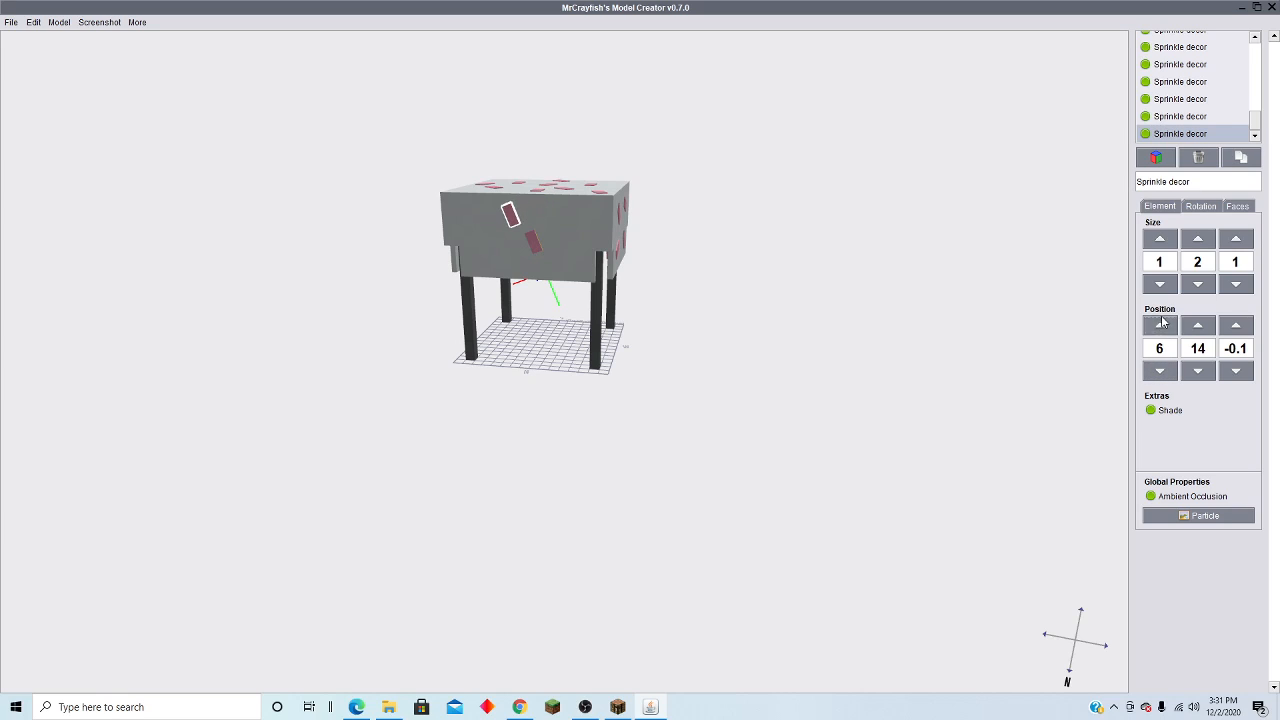
click(1161, 321)
click(1161, 321)
click(1161, 321)
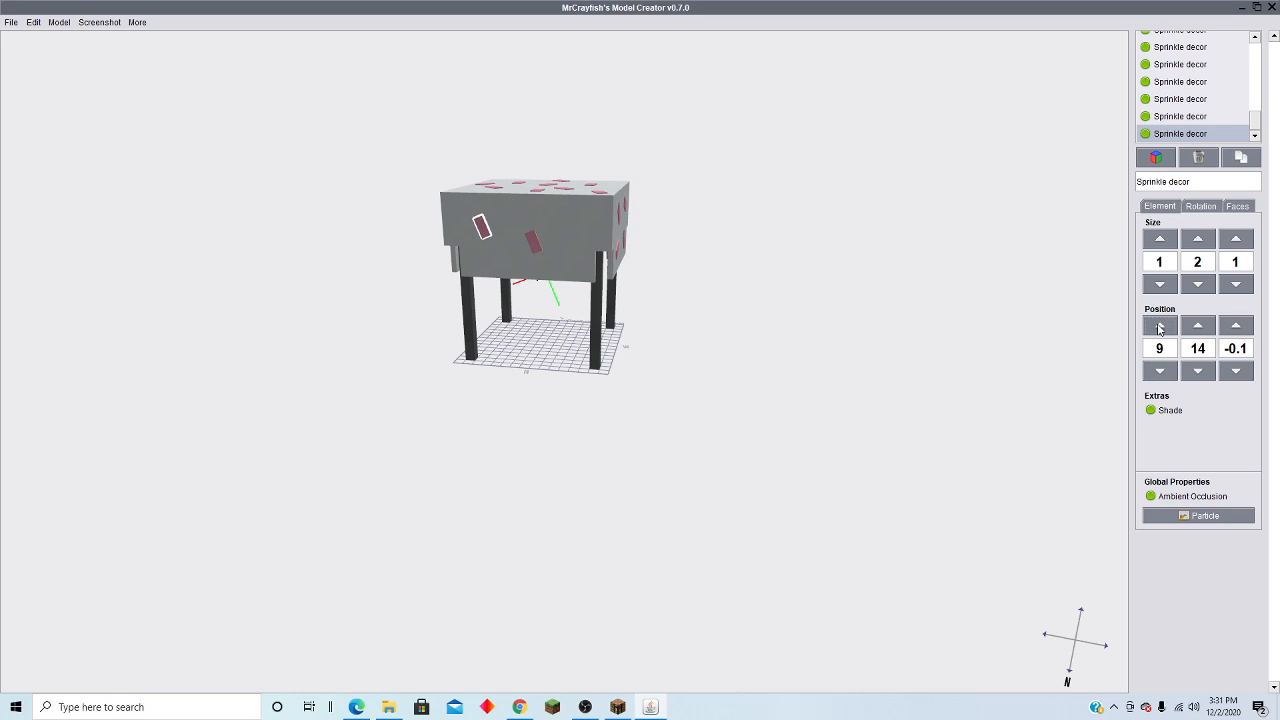
Step: Set the copied sprinkle's rotation about the Z axis to 22.5°
click(1201, 207)
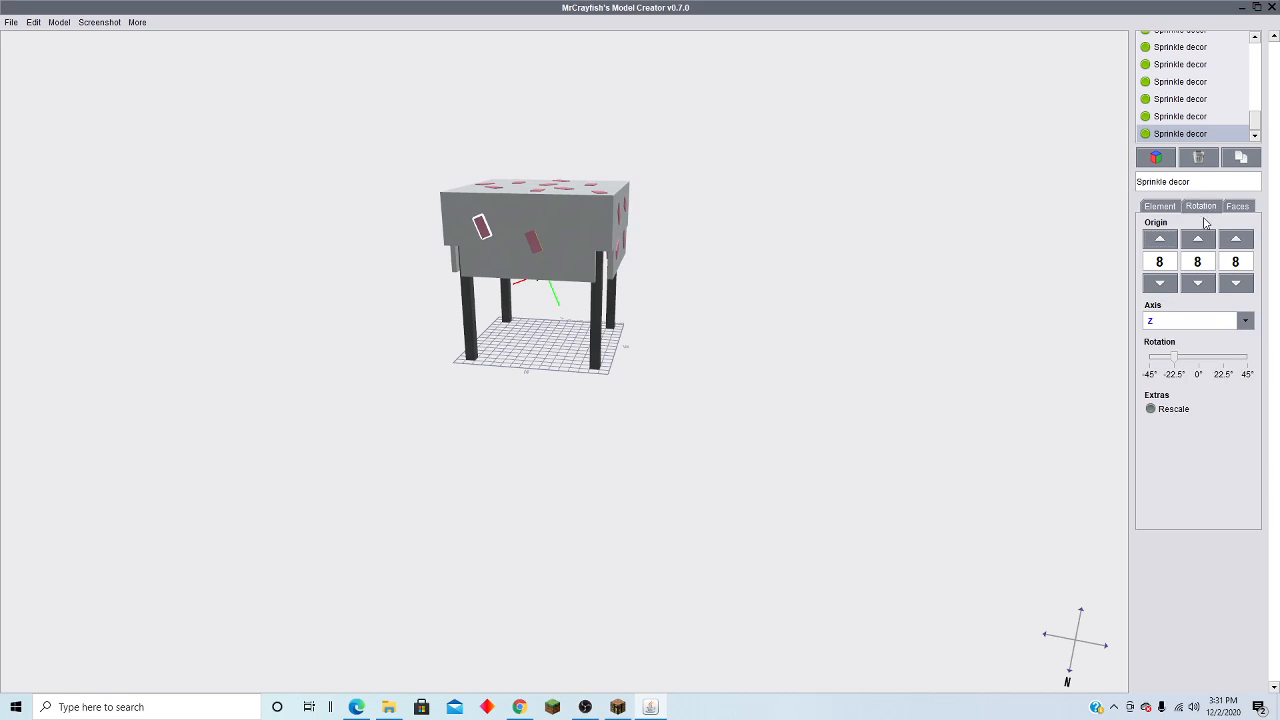
click(1230, 364)
click(1230, 364)
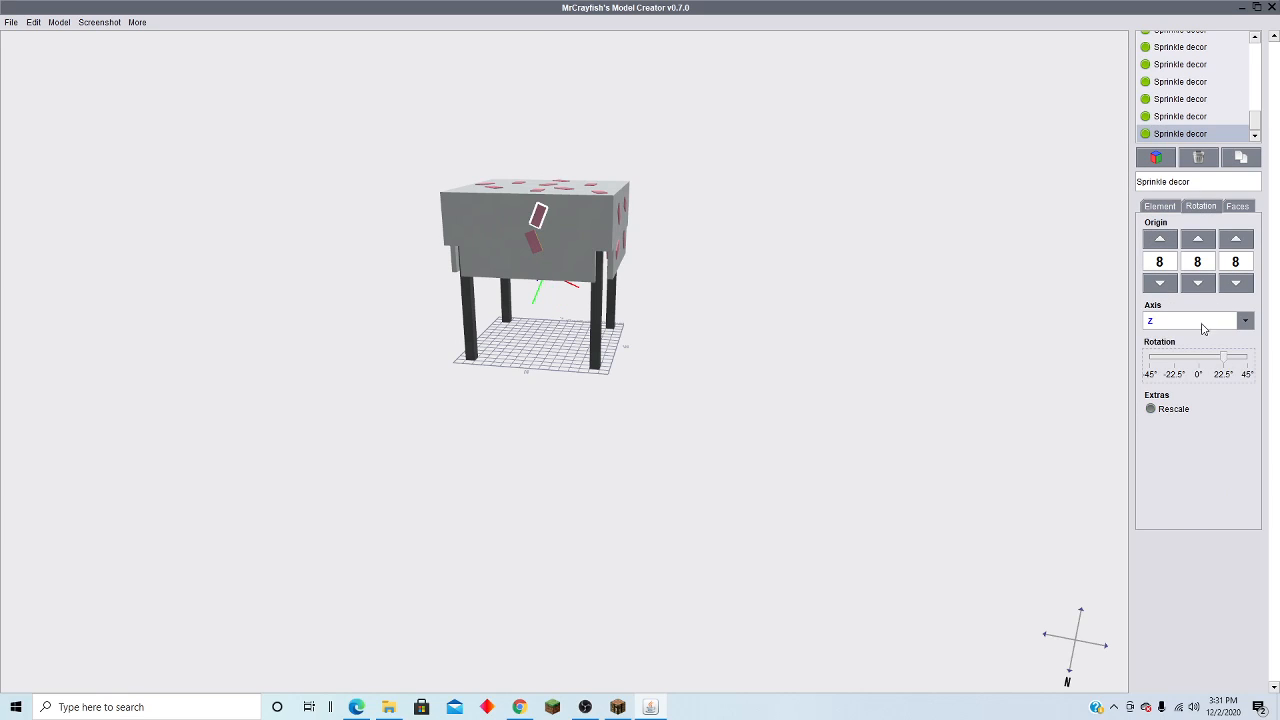
Step: Move the second north-side sprinkle to X position 14 and Y position 11
click(1158, 207)
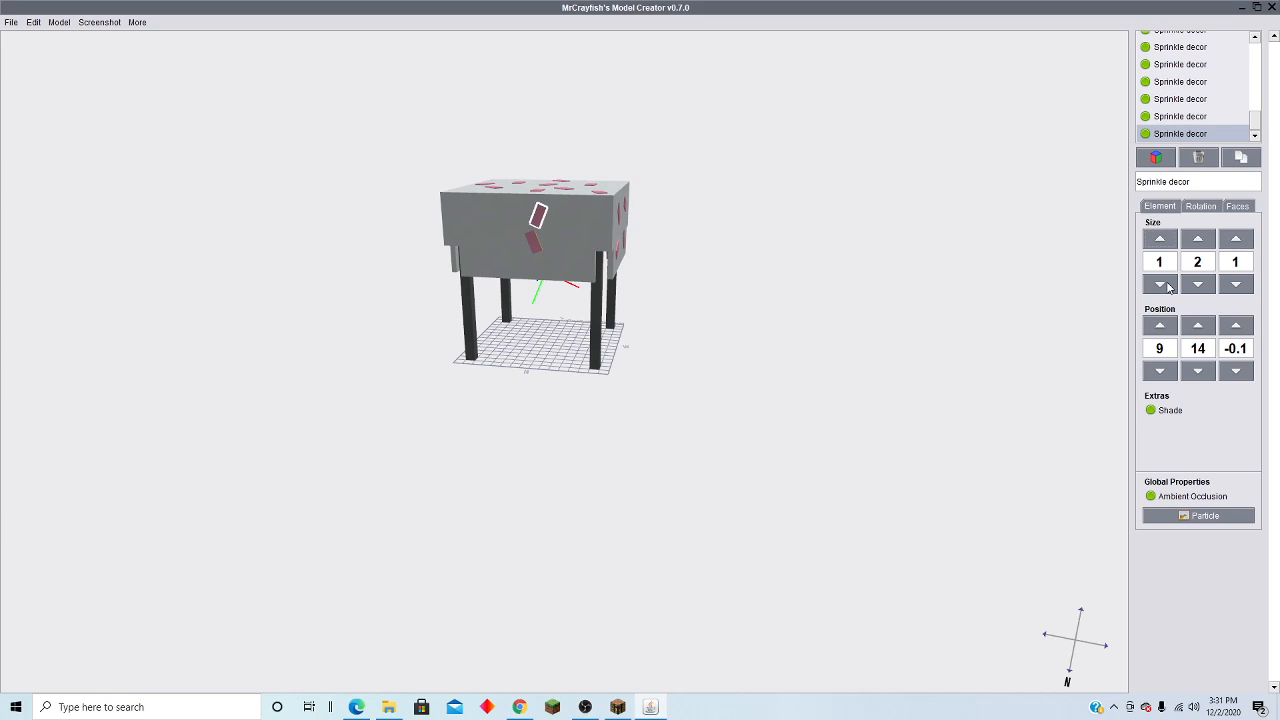
click(1162, 369)
click(1160, 325)
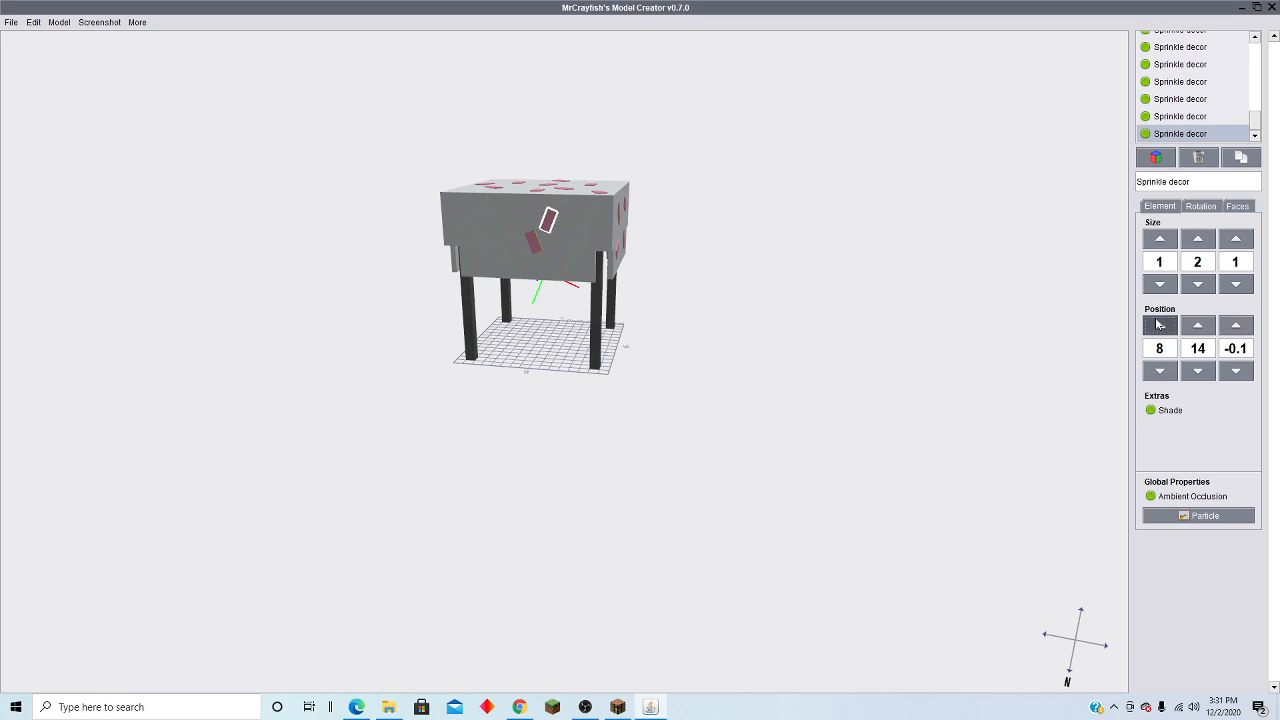
click(1160, 325)
click(1160, 325)
click(1160, 325)
click(1160, 325)
click(1160, 325)
click(1198, 370)
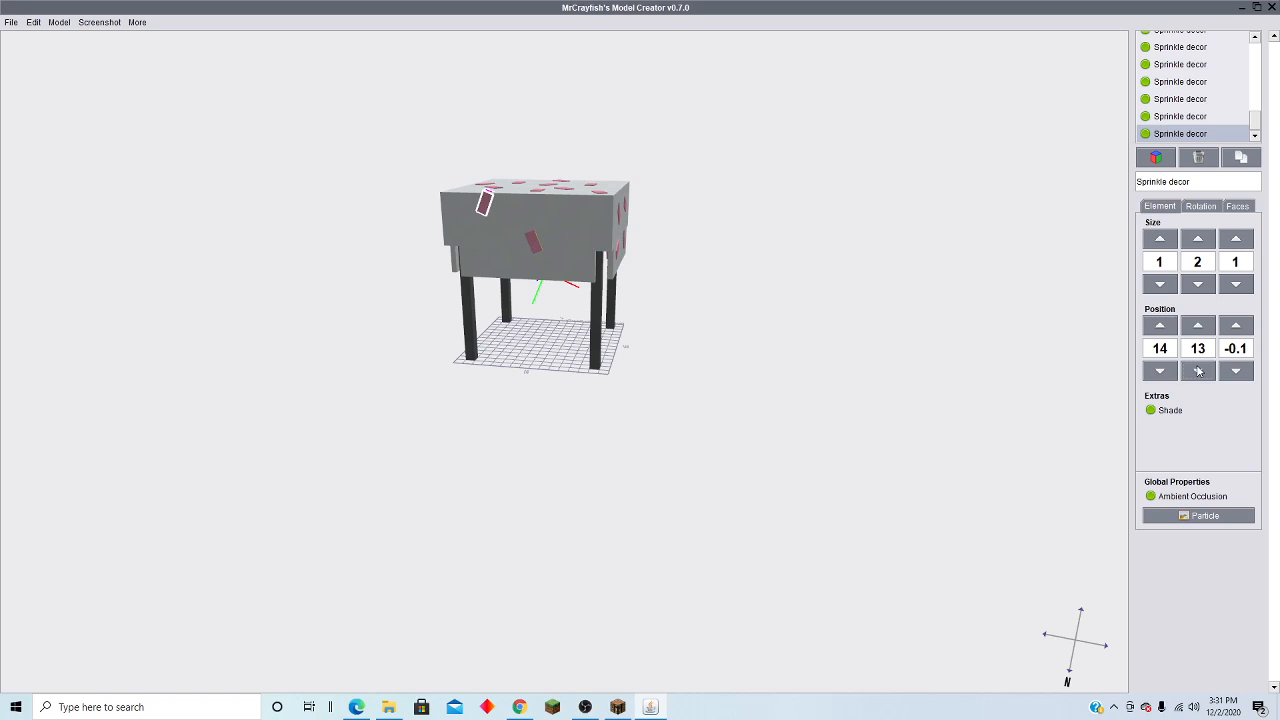
click(1198, 370)
click(1198, 370)
click(1198, 370)
right_drag(865, 329, 900, 316)
click(1203, 330)
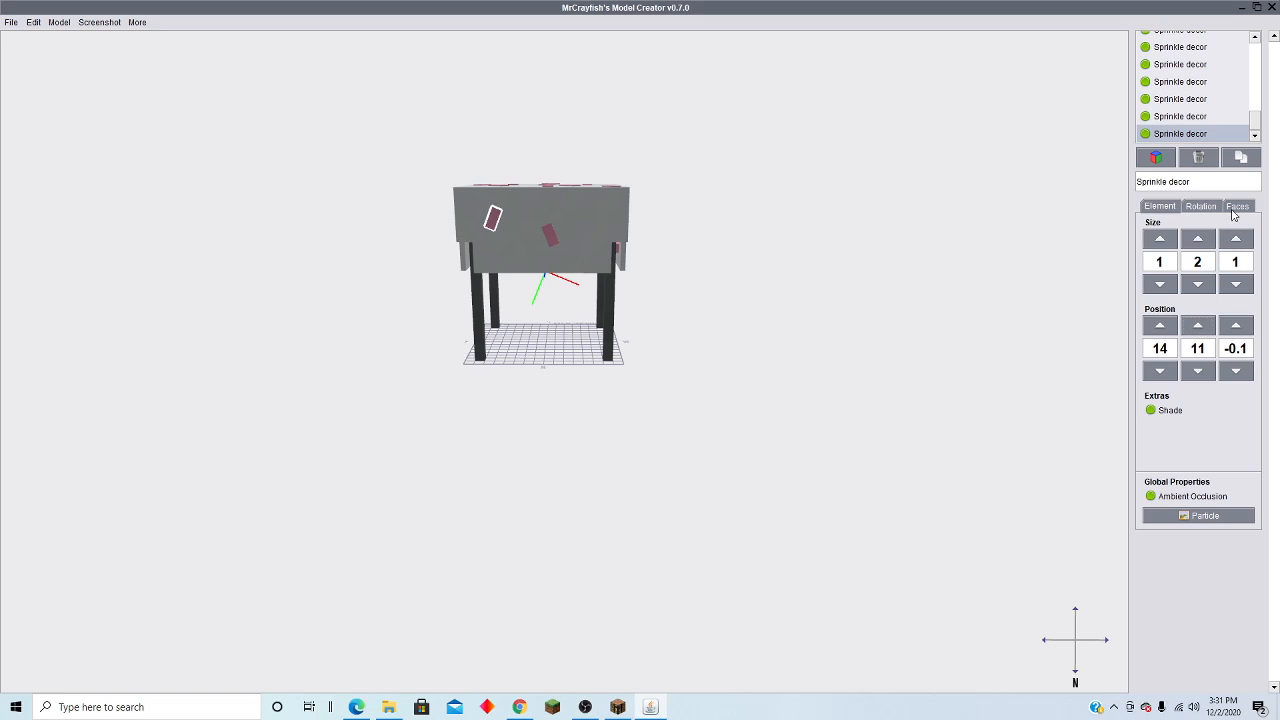
Step: Duplicate the second north-side sprinkle and move the copy to X position 5 and Y position 13
click(1162, 328)
click(1160, 370)
click(1160, 370)
click(1160, 370)
click(1160, 370)
click(1161, 375)
click(1160, 372)
click(1200, 328)
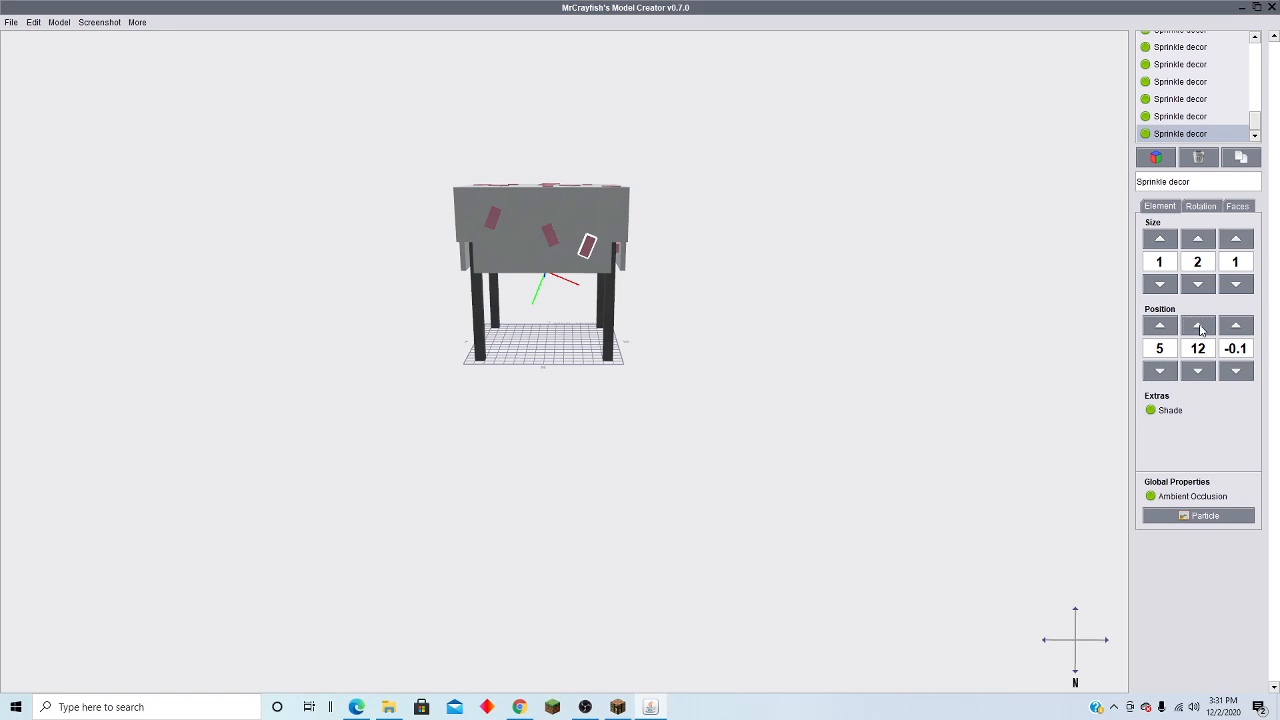
click(1200, 329)
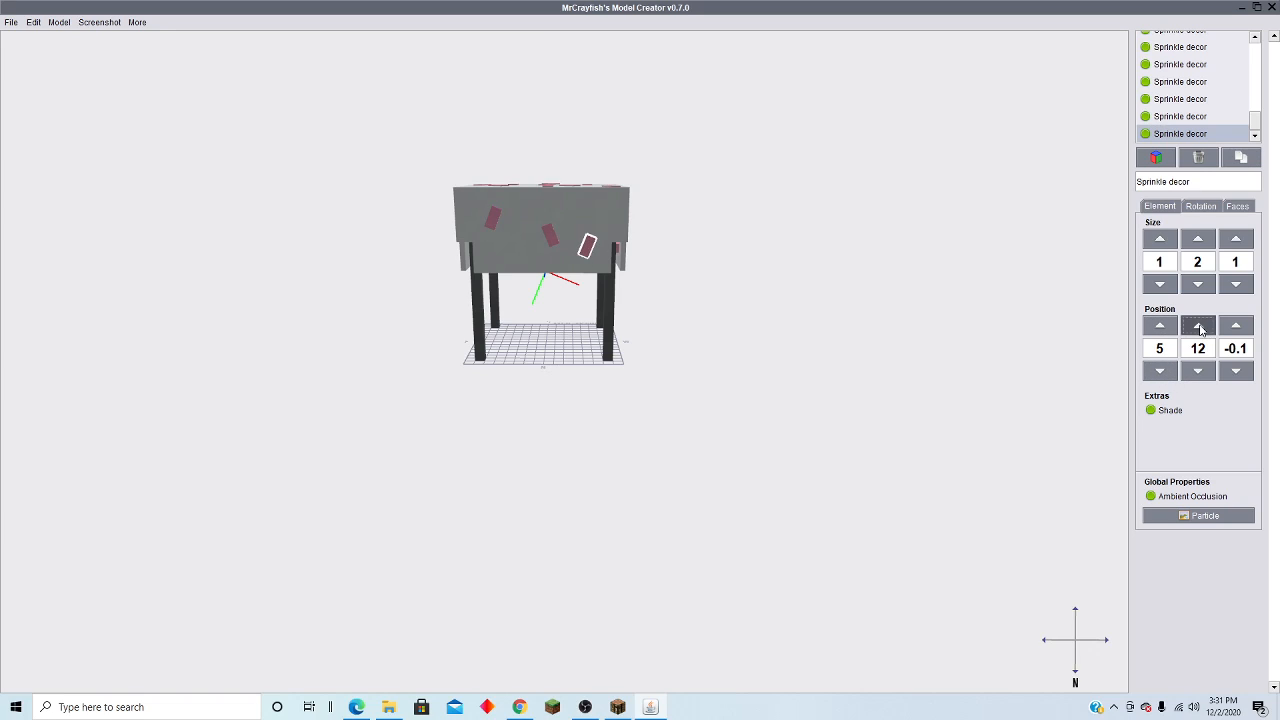
Step: Rotate the third north-side sprinkle 45° about the Z axis and reposition it at X 8 and Y 15
click(1216, 206)
click(1244, 360)
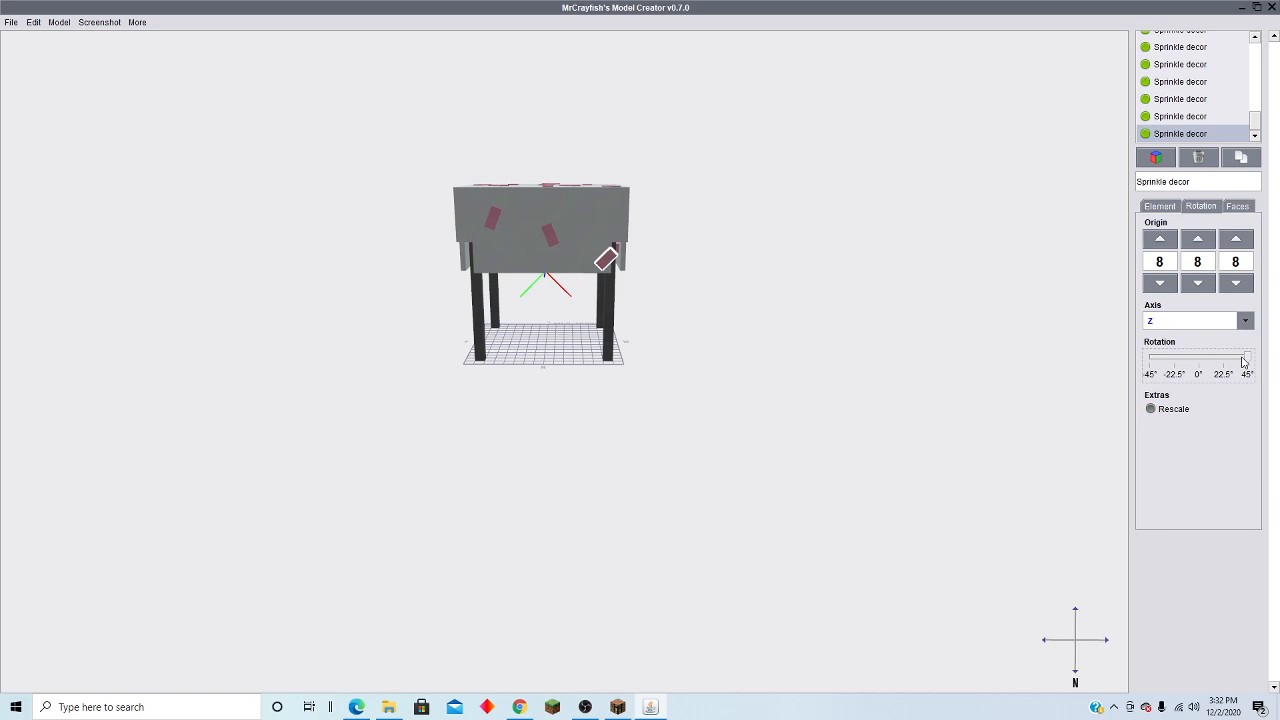
click(1160, 206)
click(1198, 326)
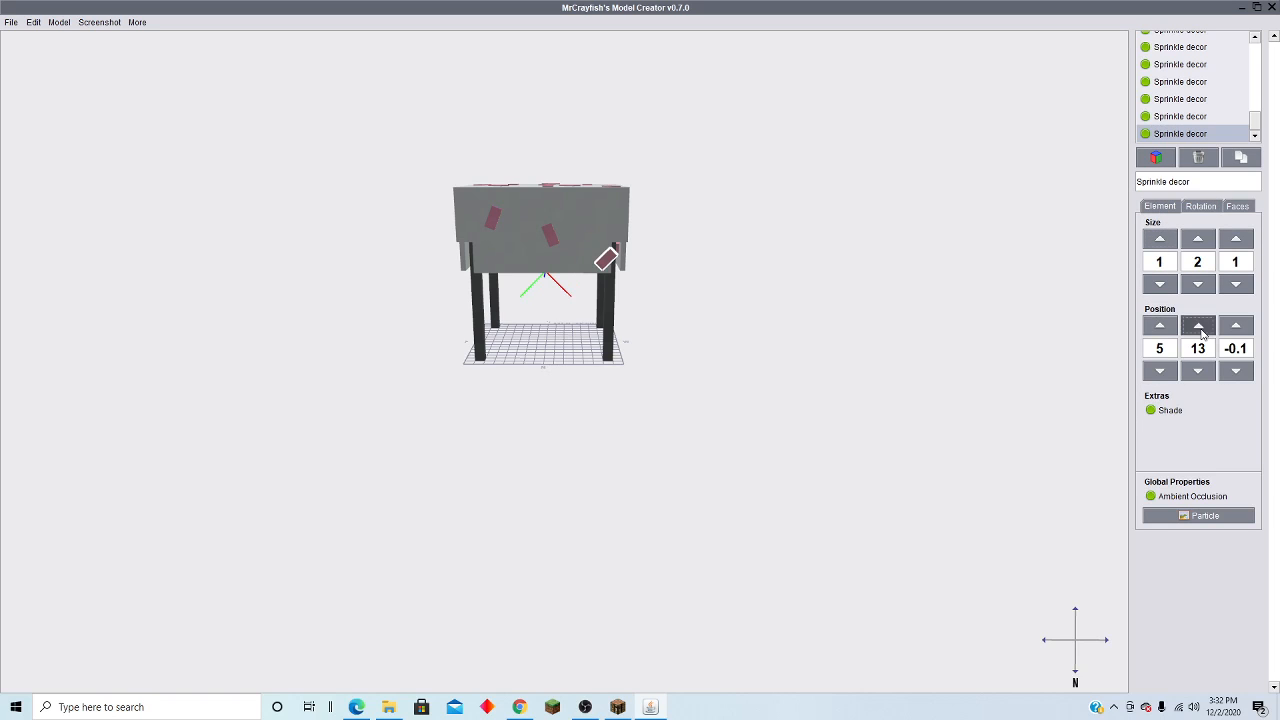
click(1196, 372)
click(1162, 325)
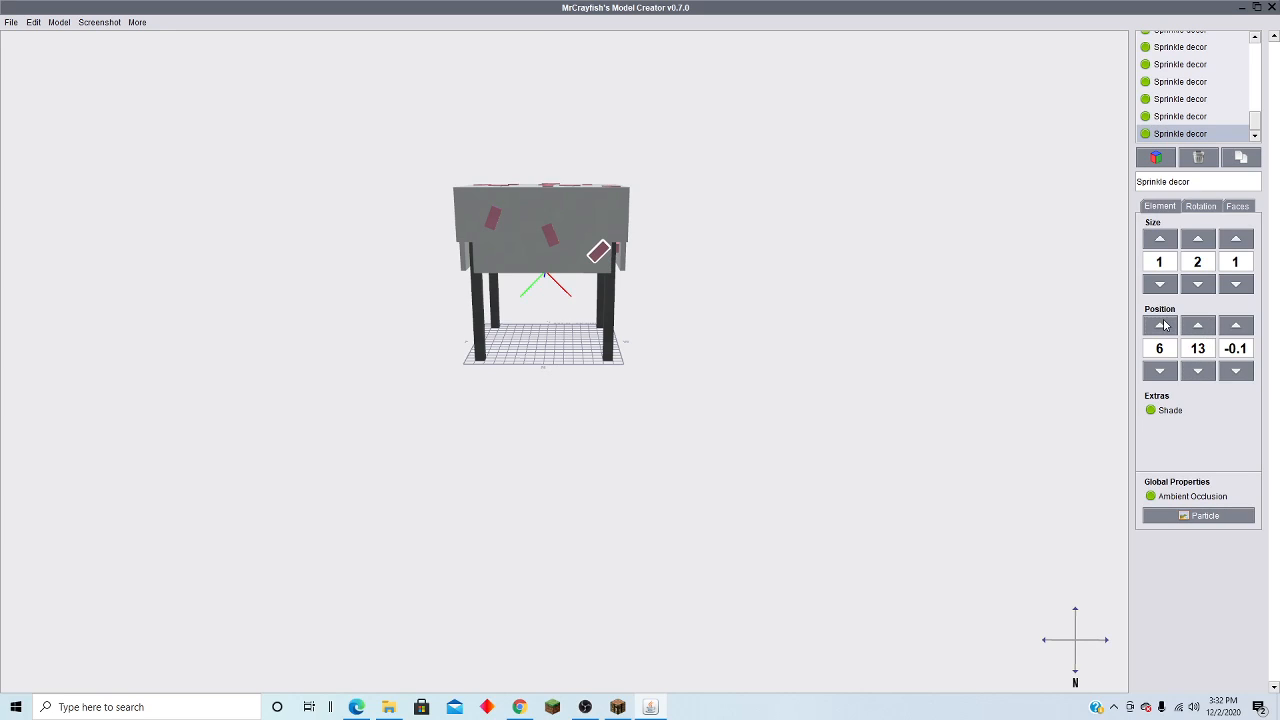
click(1163, 325)
click(1164, 324)
click(1199, 326)
click(1199, 326)
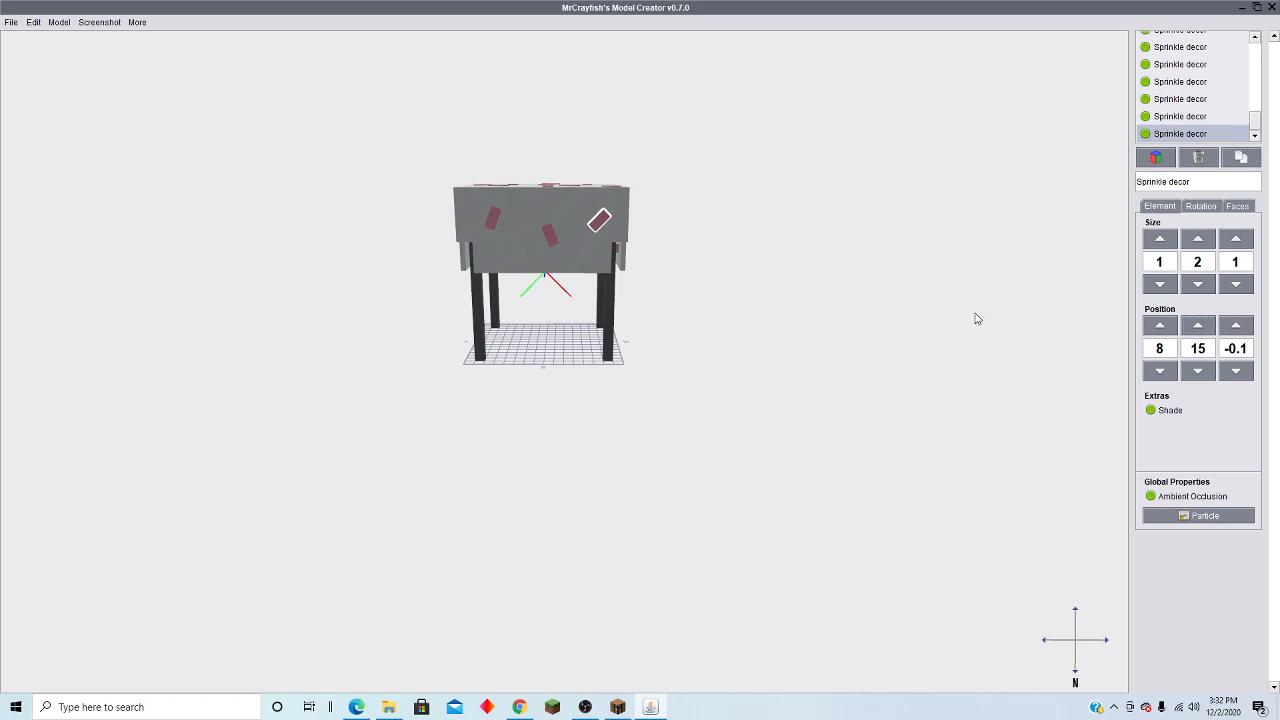
Step: Duplicate the 45° sprinkle and move the copy to X position 10 and Y position 14
mouse_move(893, 283)
right_down()
mouse_move(886, 303)
mouse_move(892, 292)
right_up()
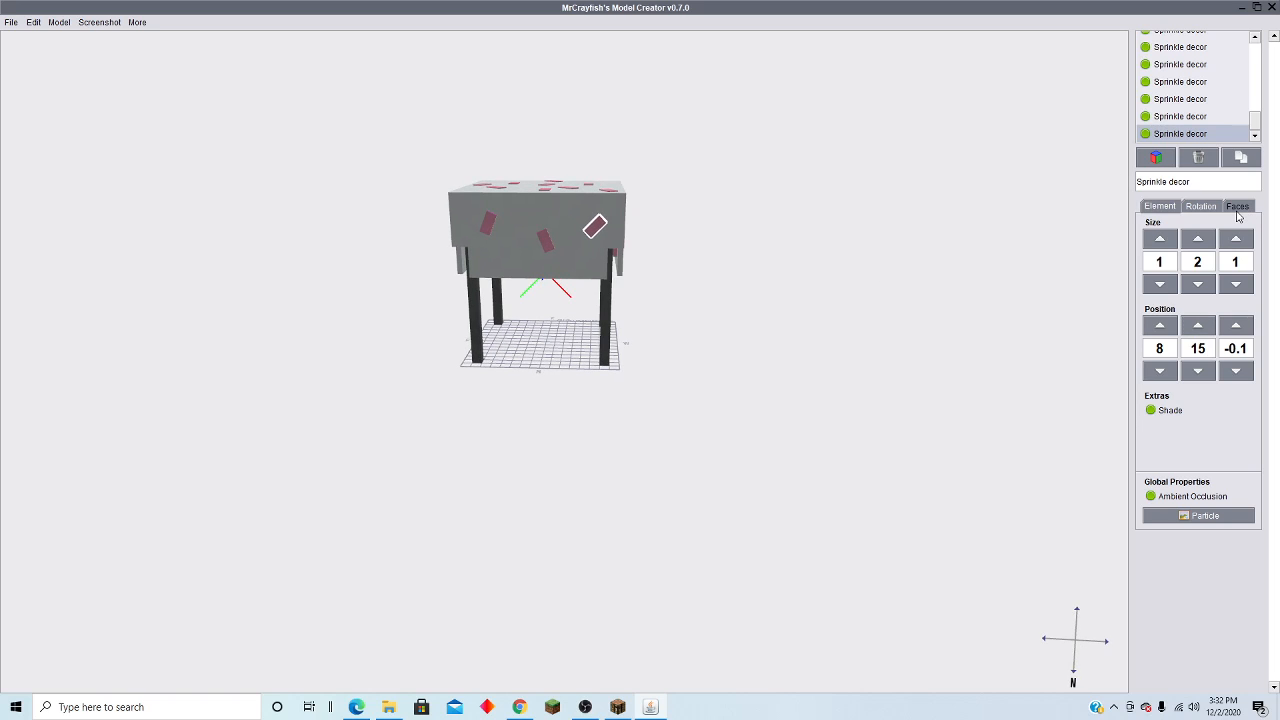
click(1237, 208)
click(1161, 207)
right_drag(967, 307, 1097, 297)
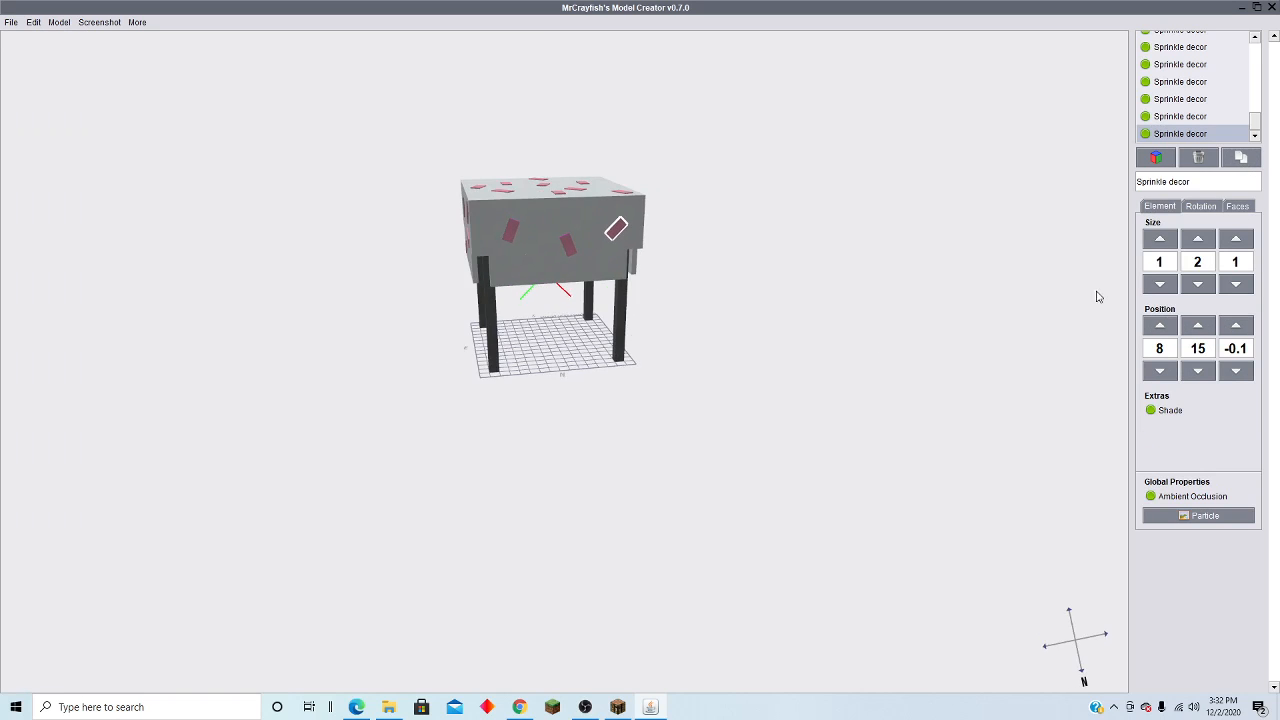
click(1192, 370)
click(1167, 327)
click(1167, 327)
click(1167, 327)
click(1157, 371)
click(1157, 371)
click(1160, 326)
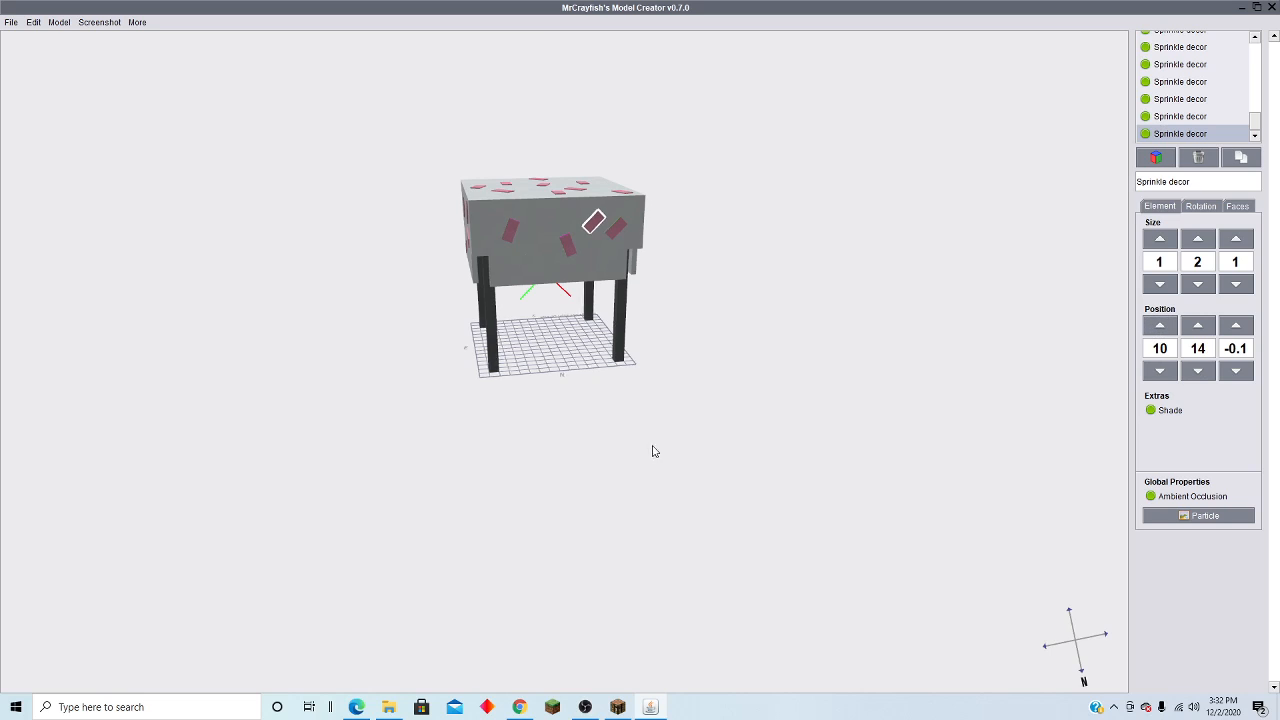
Step: Paste the pink concrete powder texture onto the remaining faces of all four north-side sprinkles
right_drag(651, 449, 786, 495)
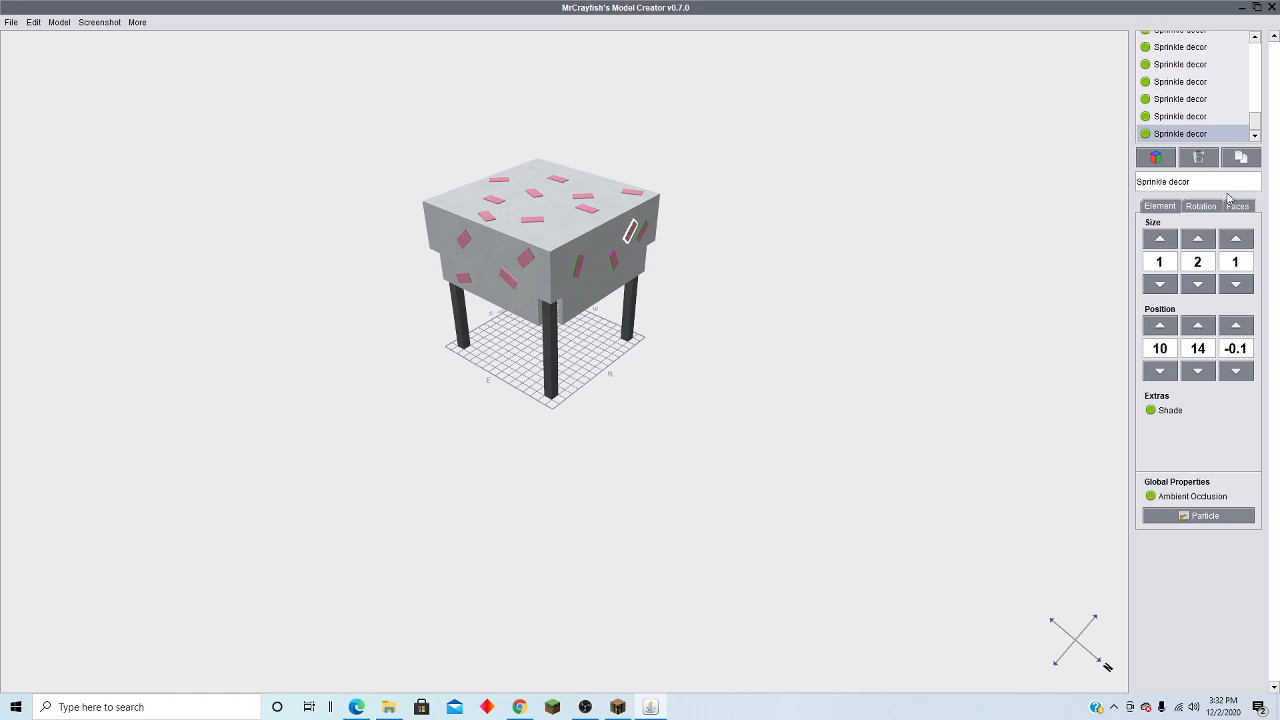
click(1236, 208)
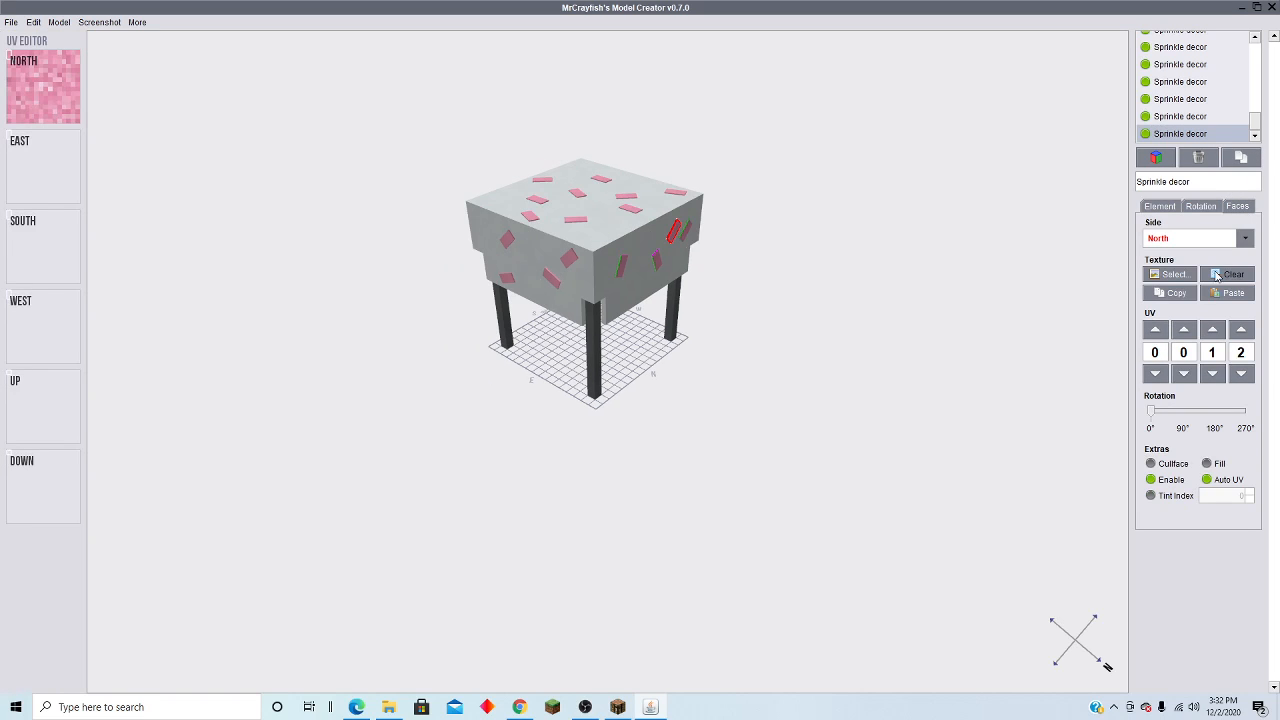
click(1226, 293)
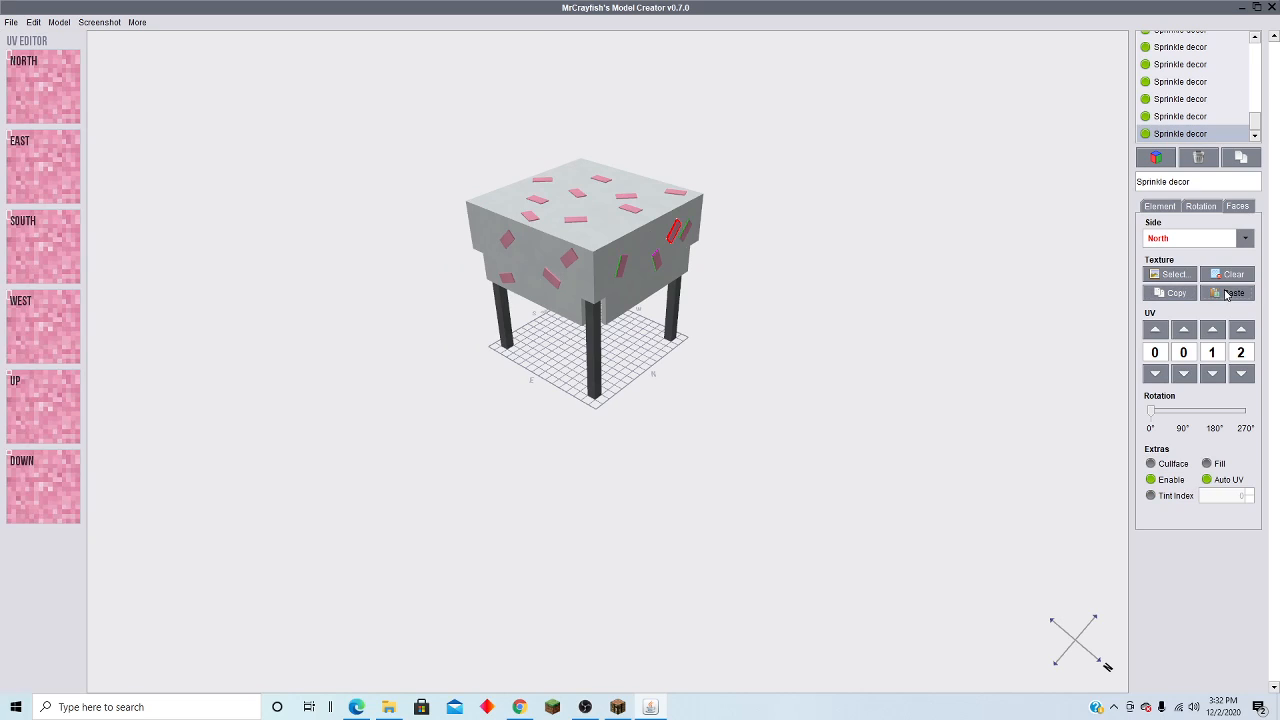
click(1180, 116)
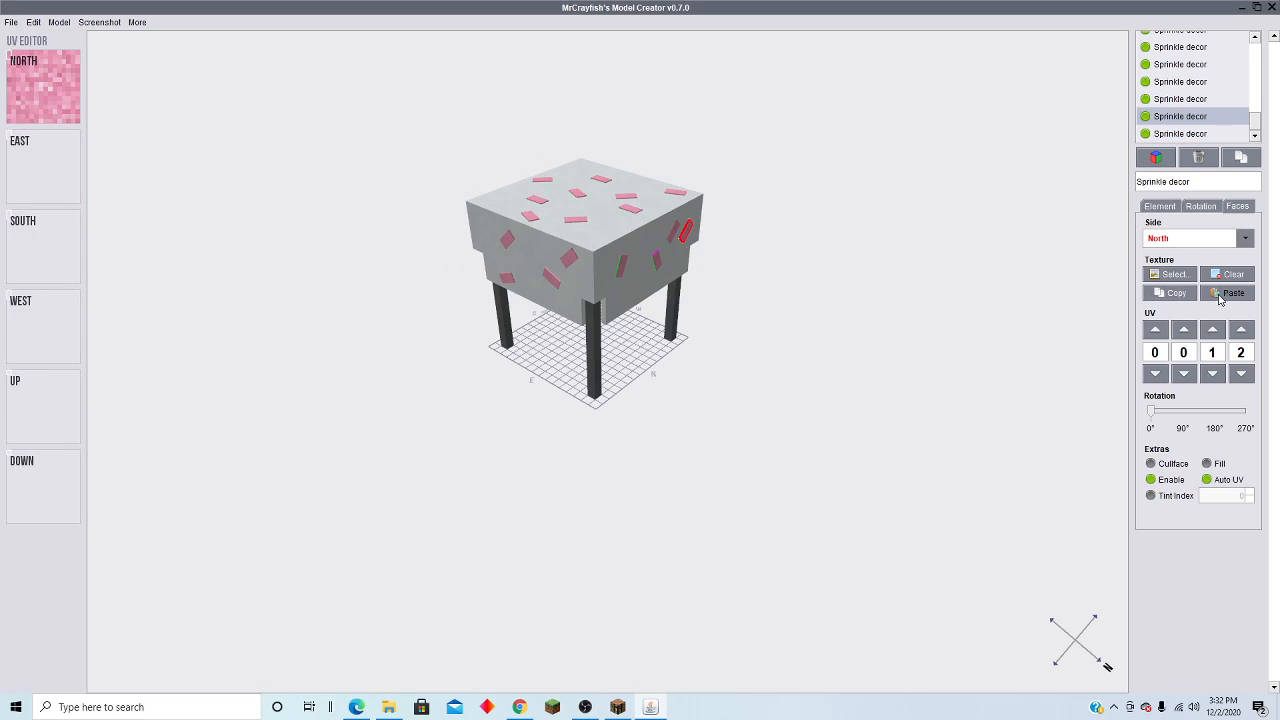
click(1232, 293)
click(1186, 100)
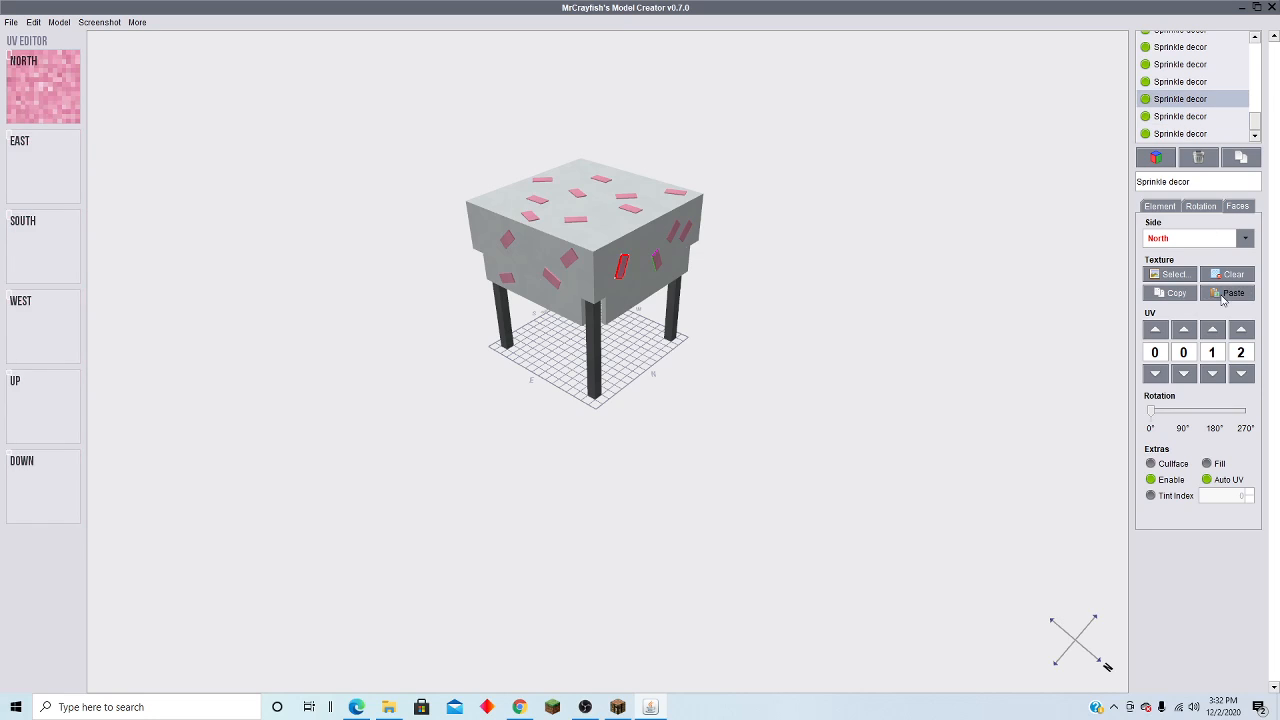
click(1231, 293)
click(1192, 84)
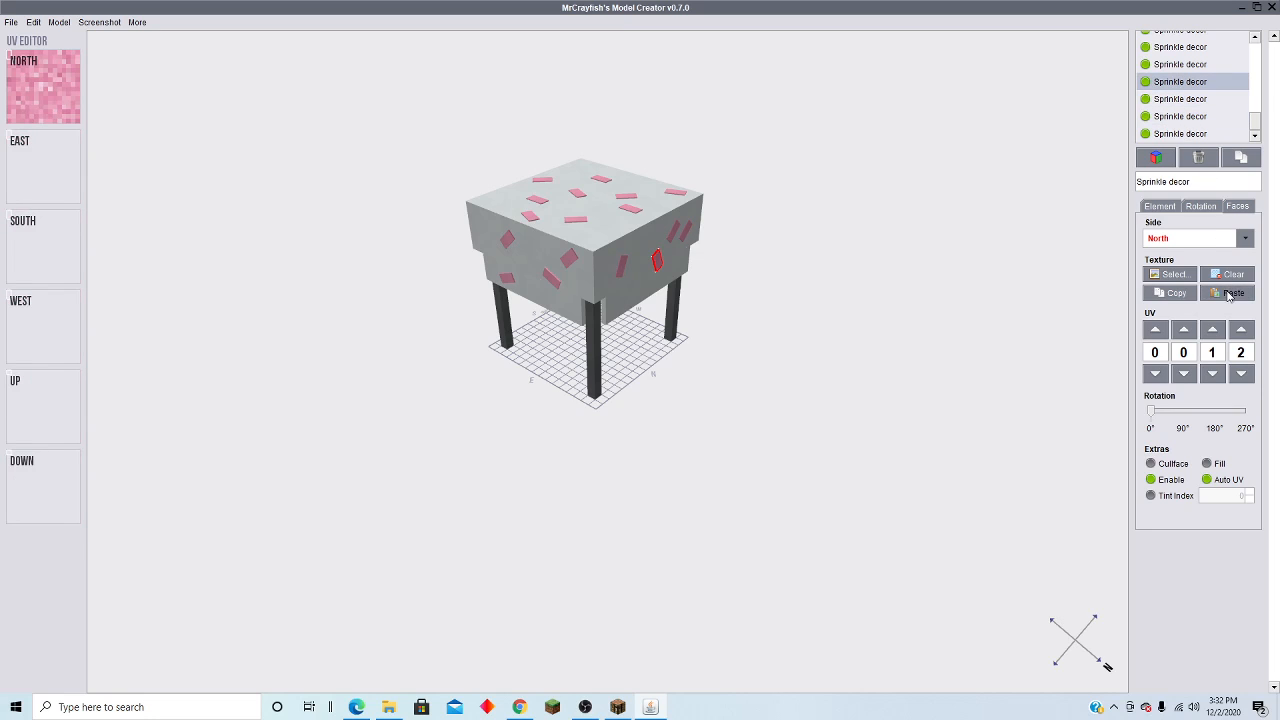
click(1232, 293)
Step: Move the last north-side sprinkle to X position 12 and Y position 8, away from its neighbour
right_drag(714, 313, 583, 263)
click(1167, 136)
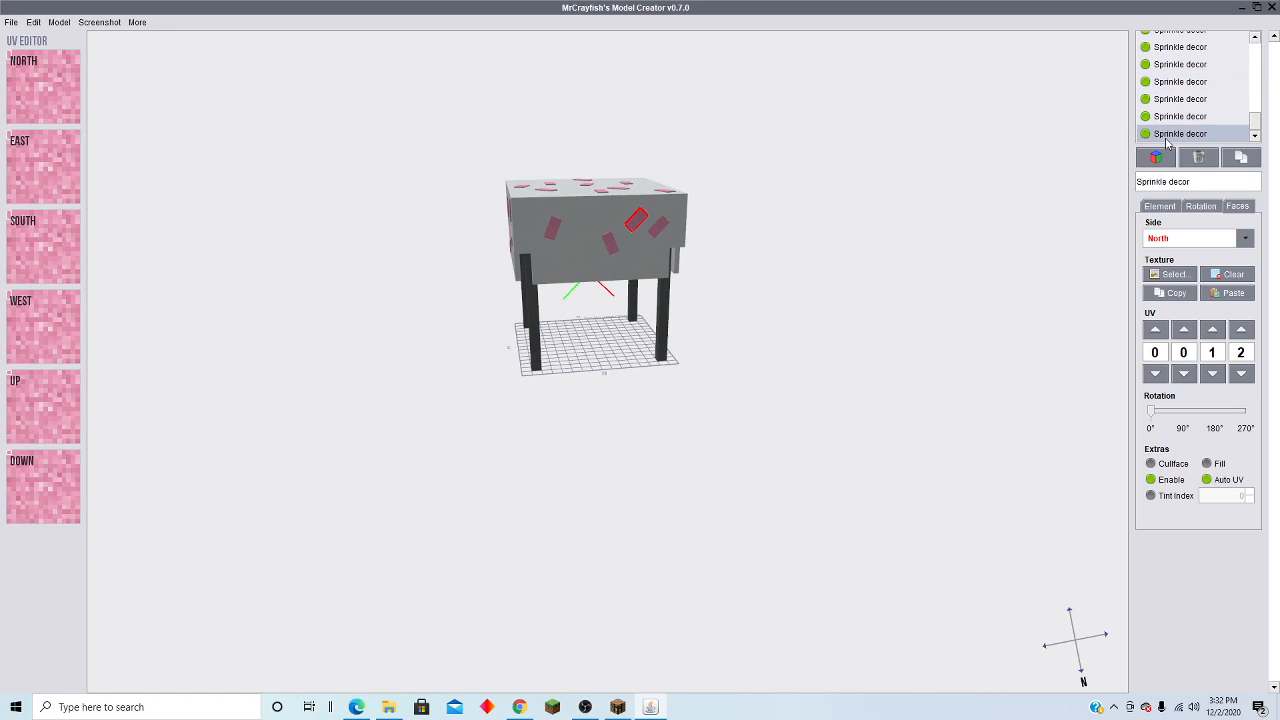
click(1160, 206)
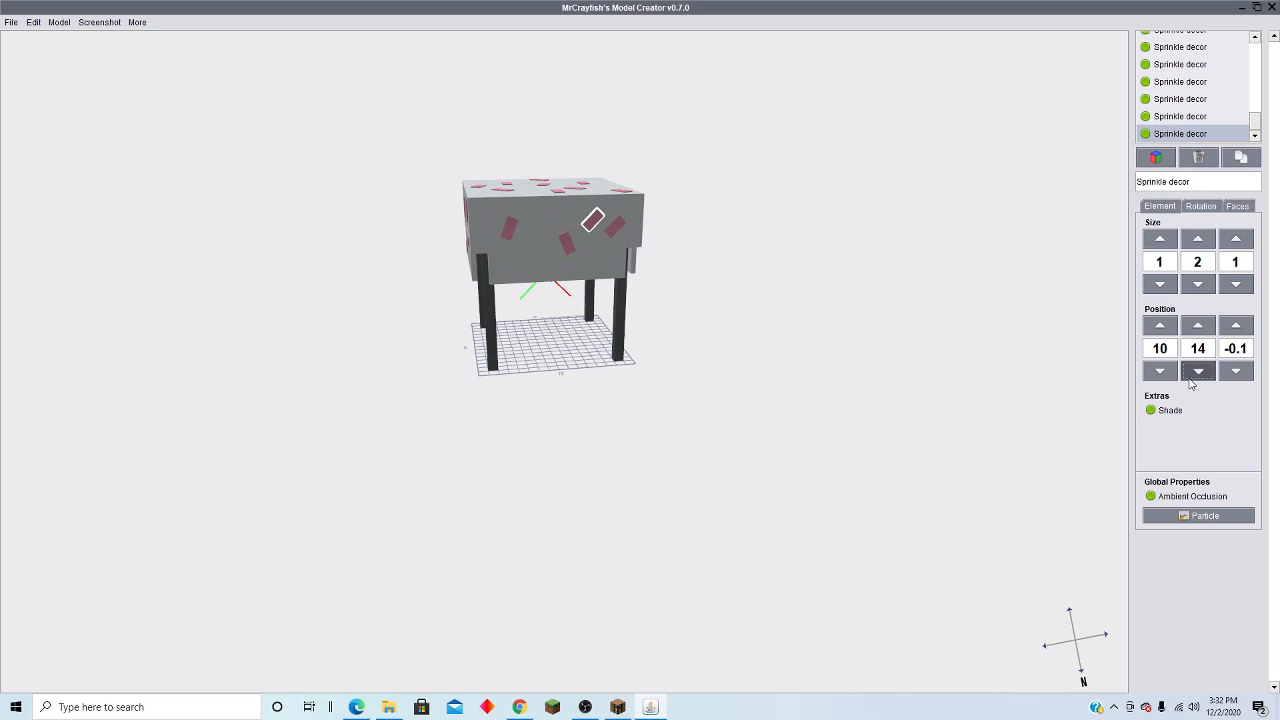
click(1195, 373)
click(1195, 373)
click(1195, 373)
click(1193, 376)
click(1193, 376)
click(1197, 371)
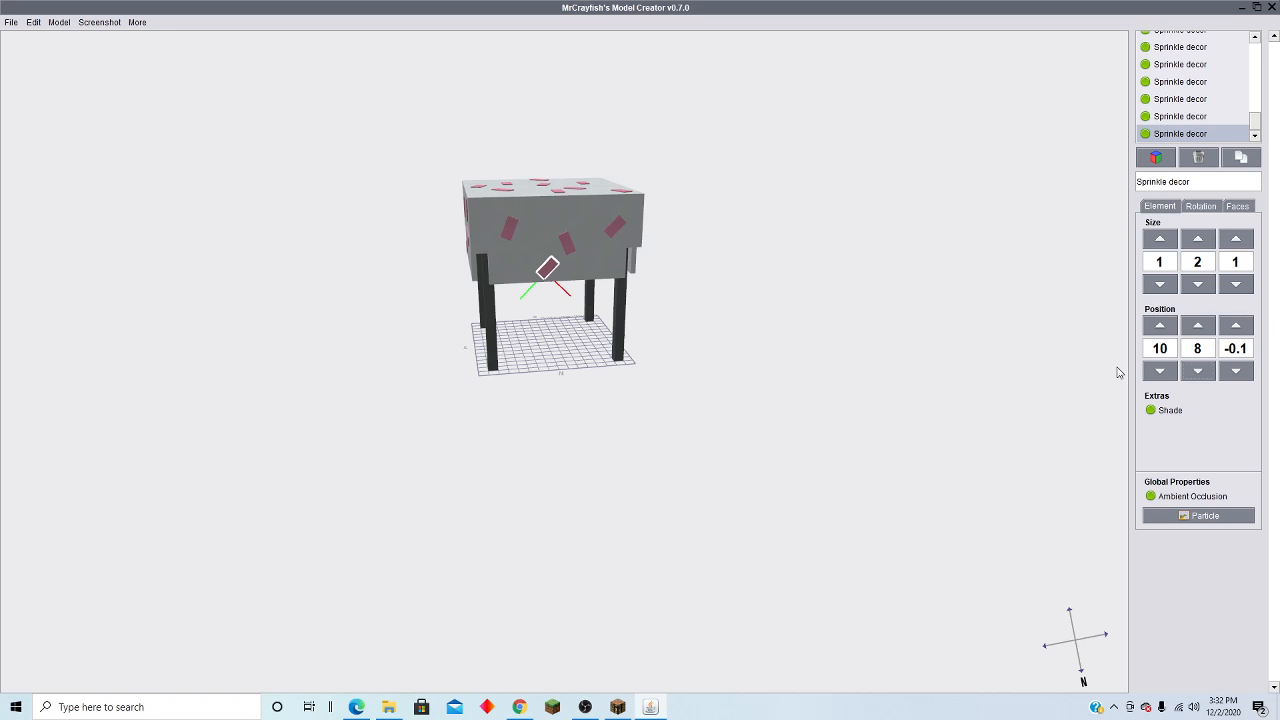
drag(929, 329, 987, 305)
click(1159, 328)
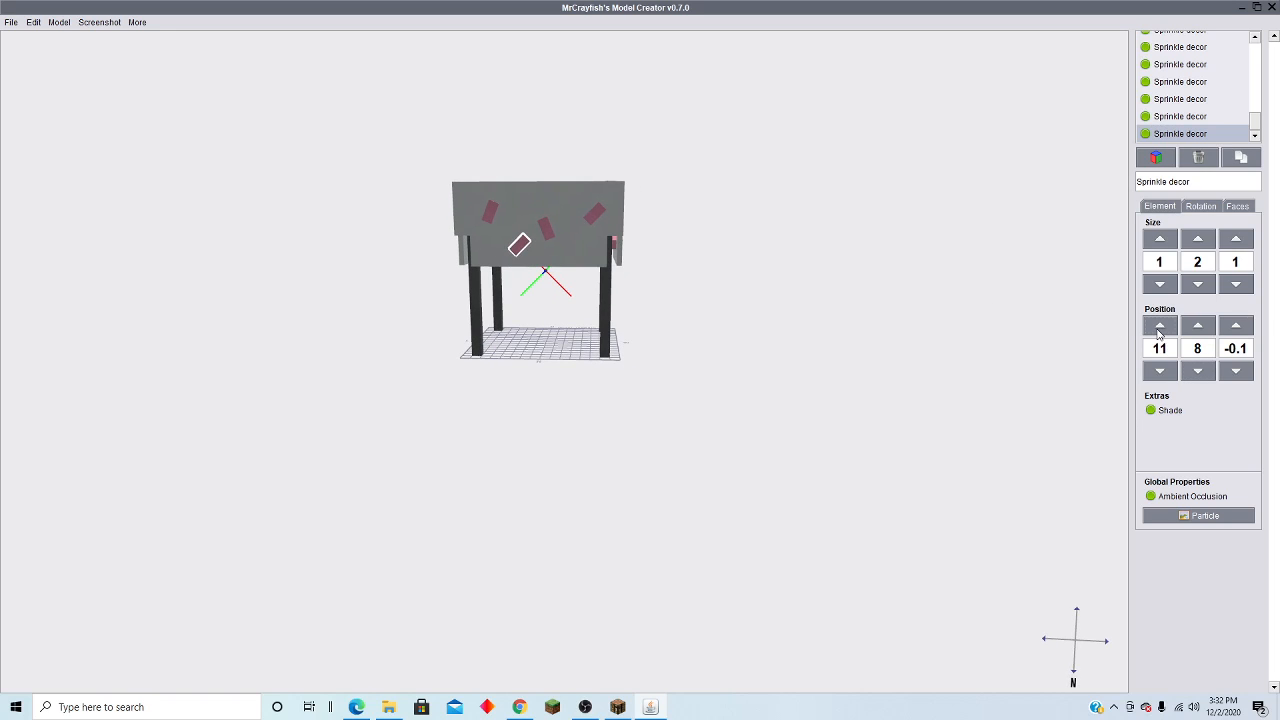
click(1159, 328)
Step: Duplicate the last north-side sprinkle and shift the copy through the table to Z position 11.9
drag(973, 329, 850, 396)
click(1243, 162)
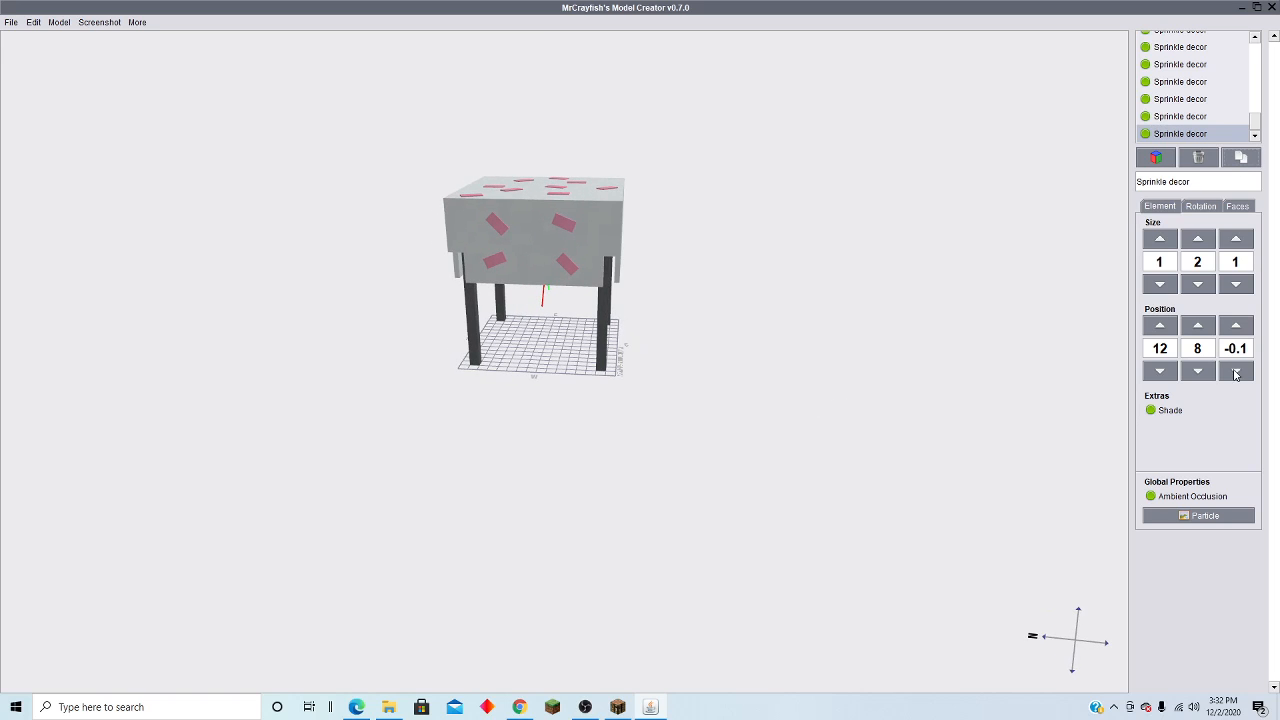
click(1237, 325)
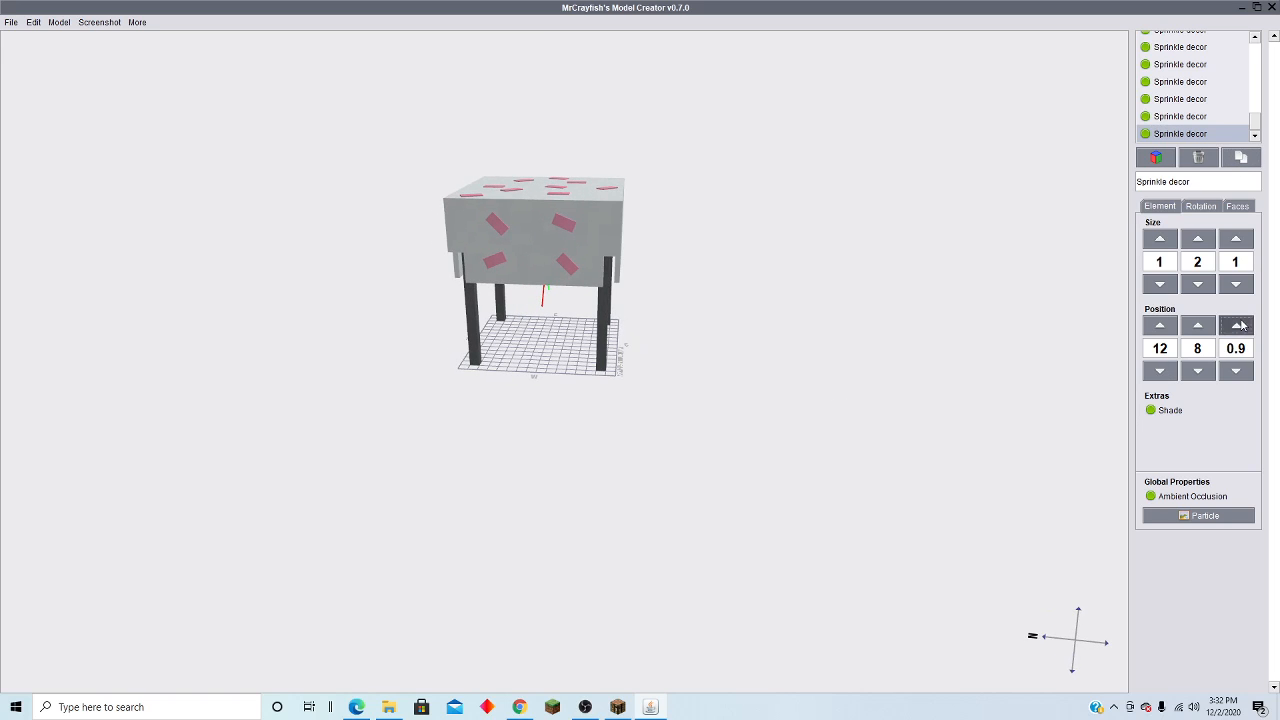
click(1237, 325)
click(1237, 325)
click(1237, 325)
click(1237, 325)
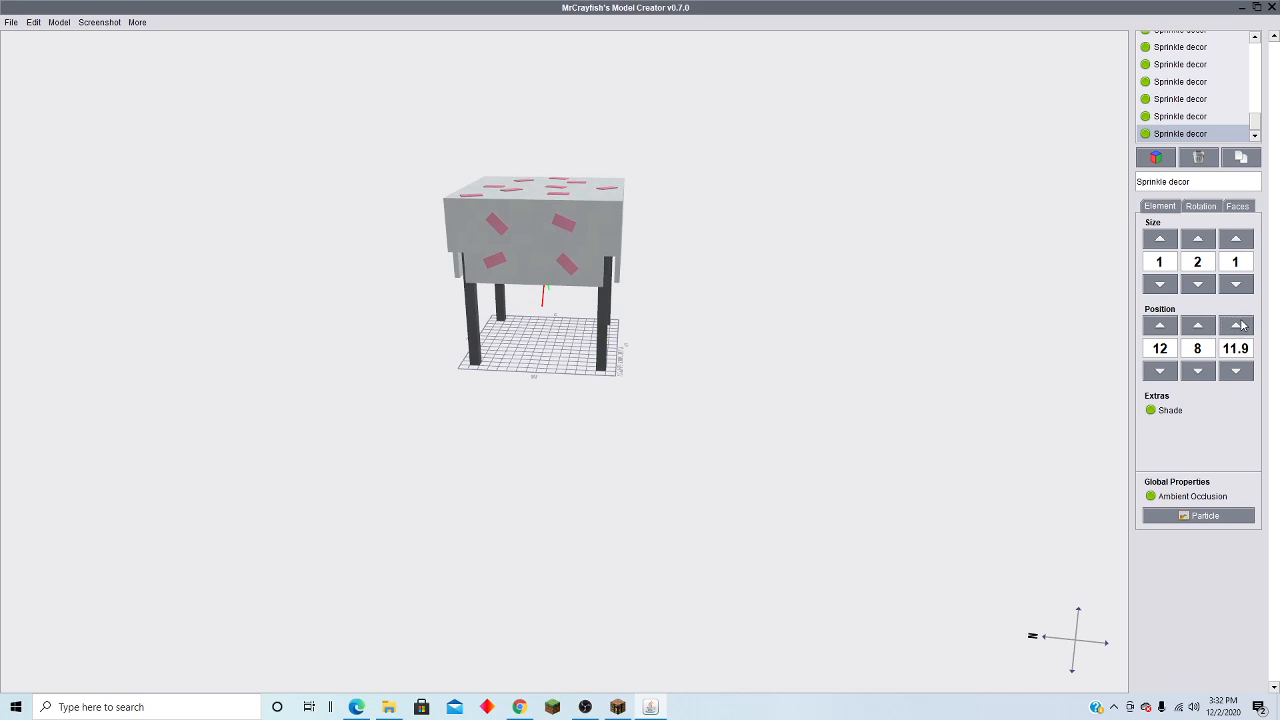
Step: Bring the copied sprinkle out onto the table's south side at Z position 15.1
drag(842, 305, 1098, 301)
click(1236, 326)
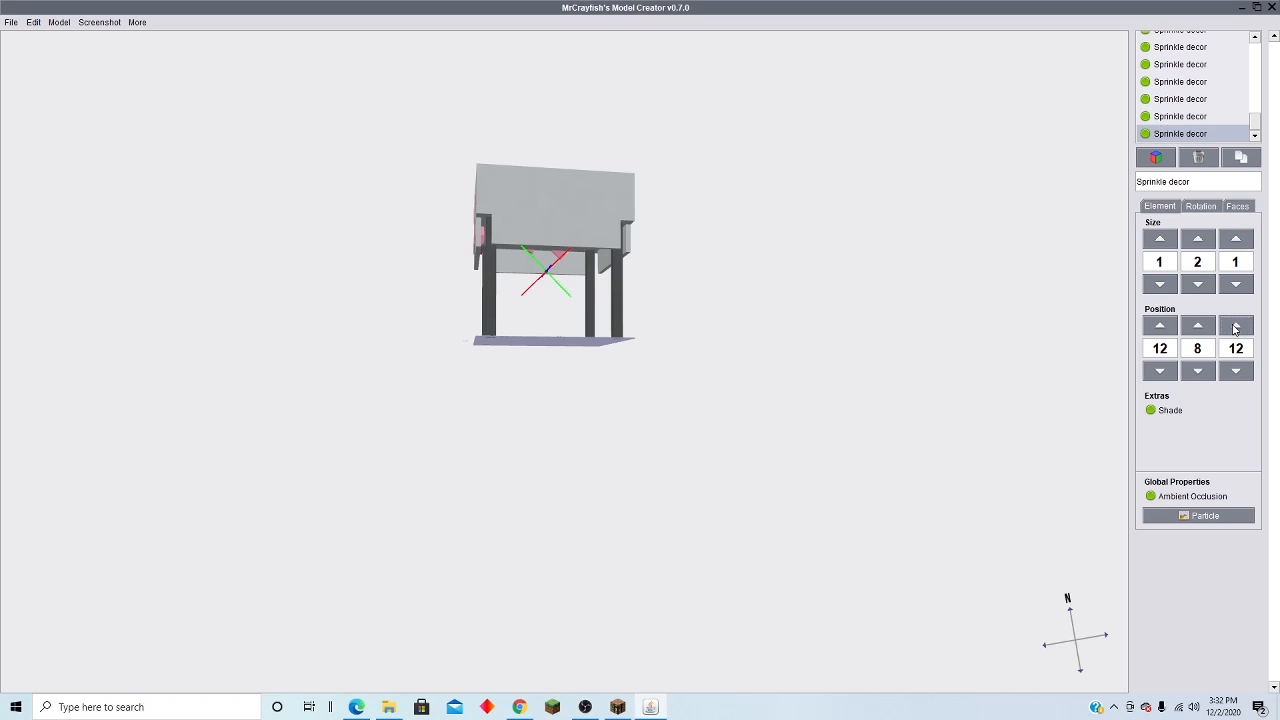
click(1237, 371)
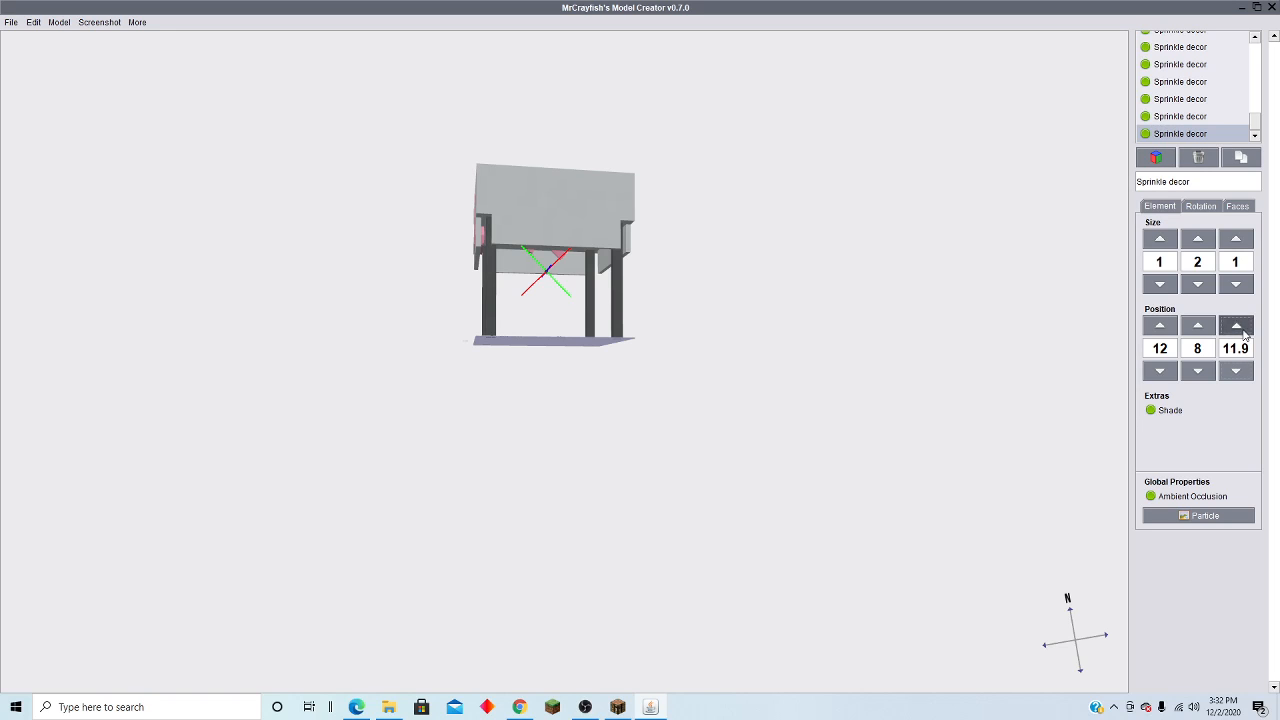
click(1243, 330)
click(1243, 330)
click(1244, 332)
click(1244, 332)
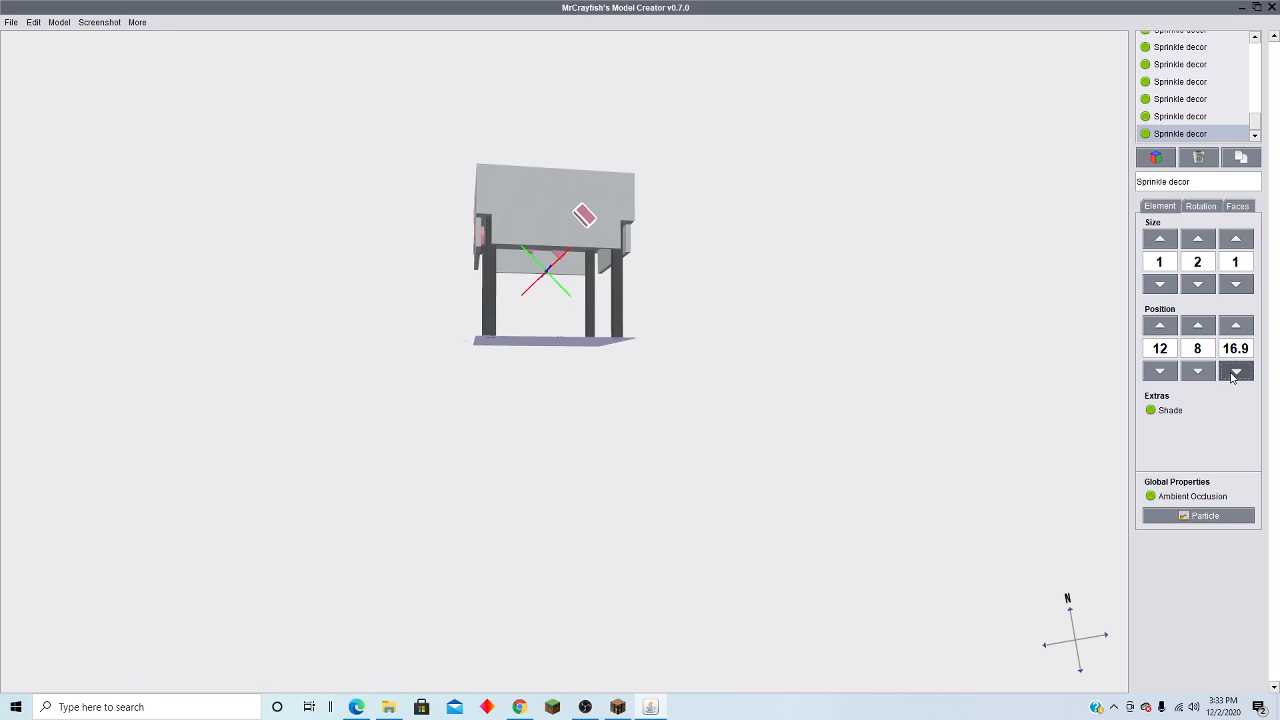
drag(543, 406, 700, 417)
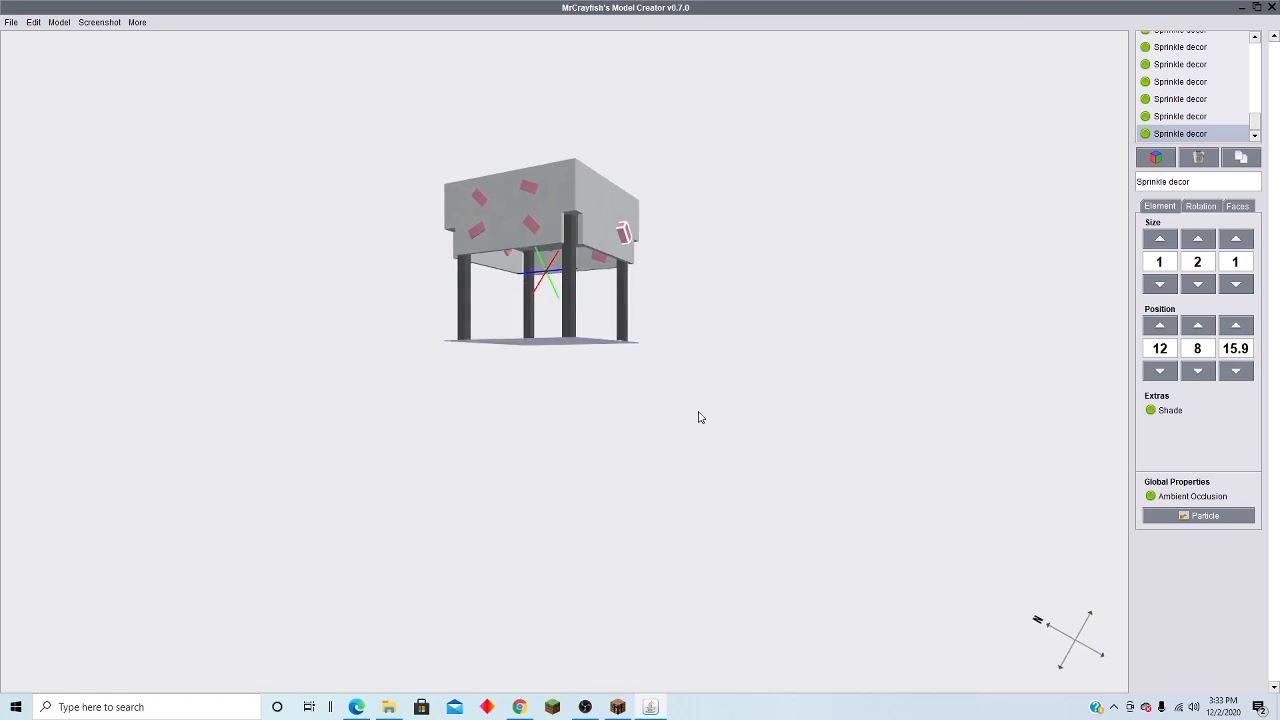
click(1236, 326)
click(1237, 371)
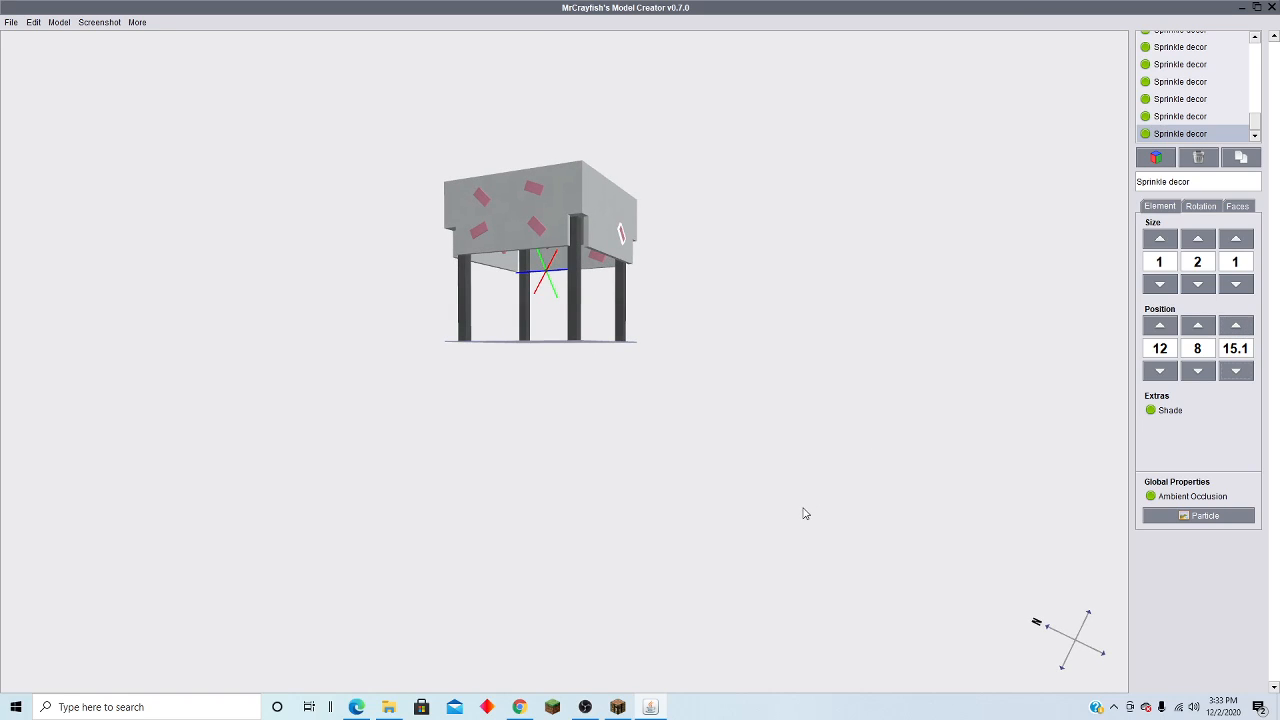
Step: Examine the sprinkle placement on the table's top and sides from several angles
drag(790, 447, 463, 360)
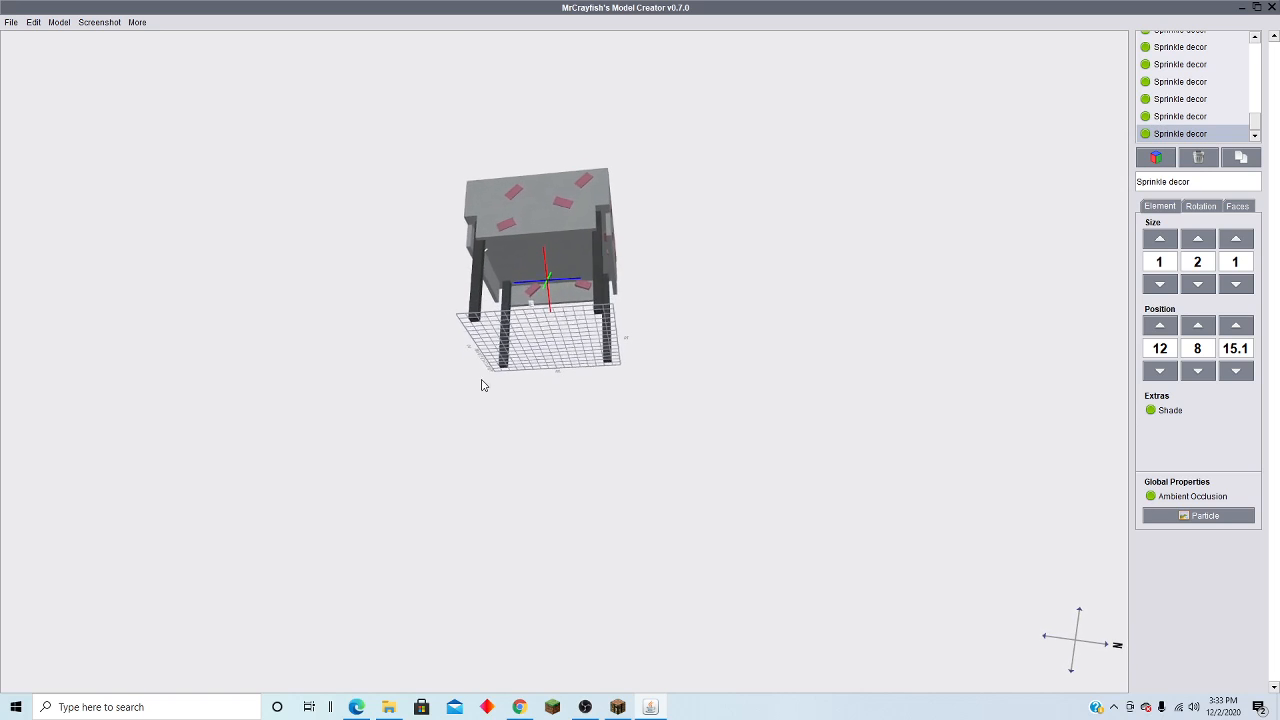
drag(455, 434, 487, 448)
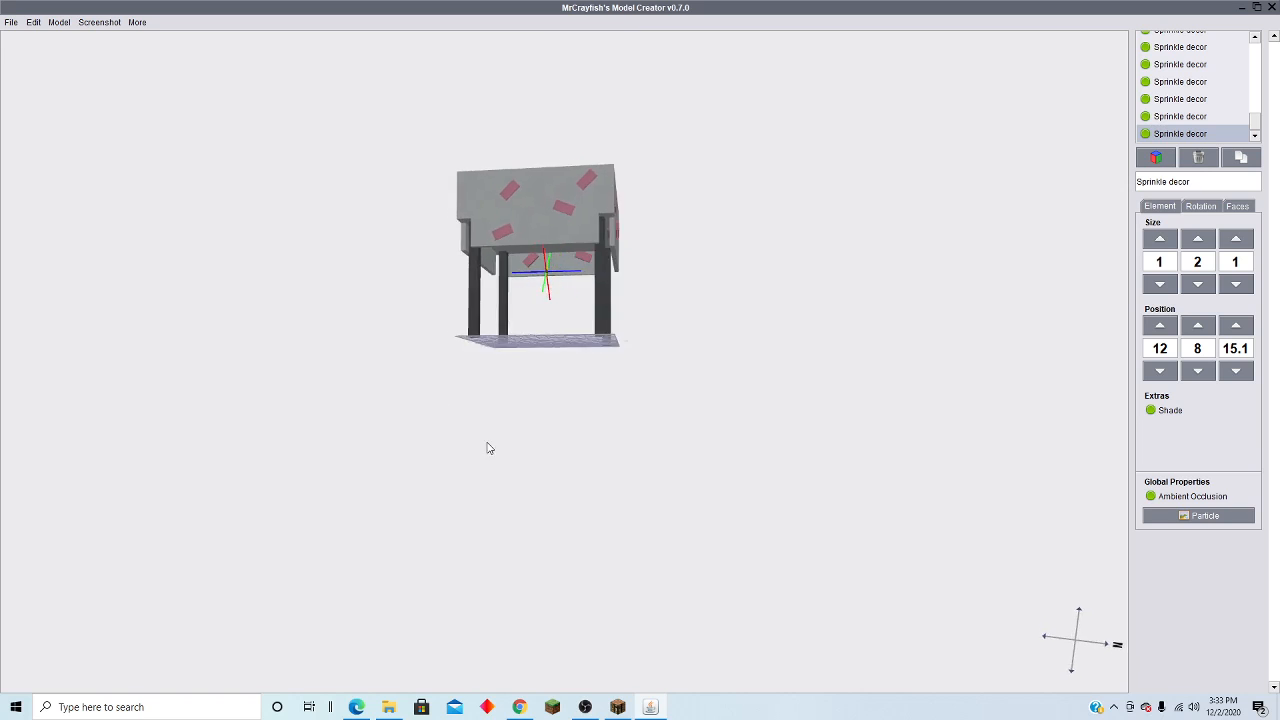
drag(667, 407, 676, 353)
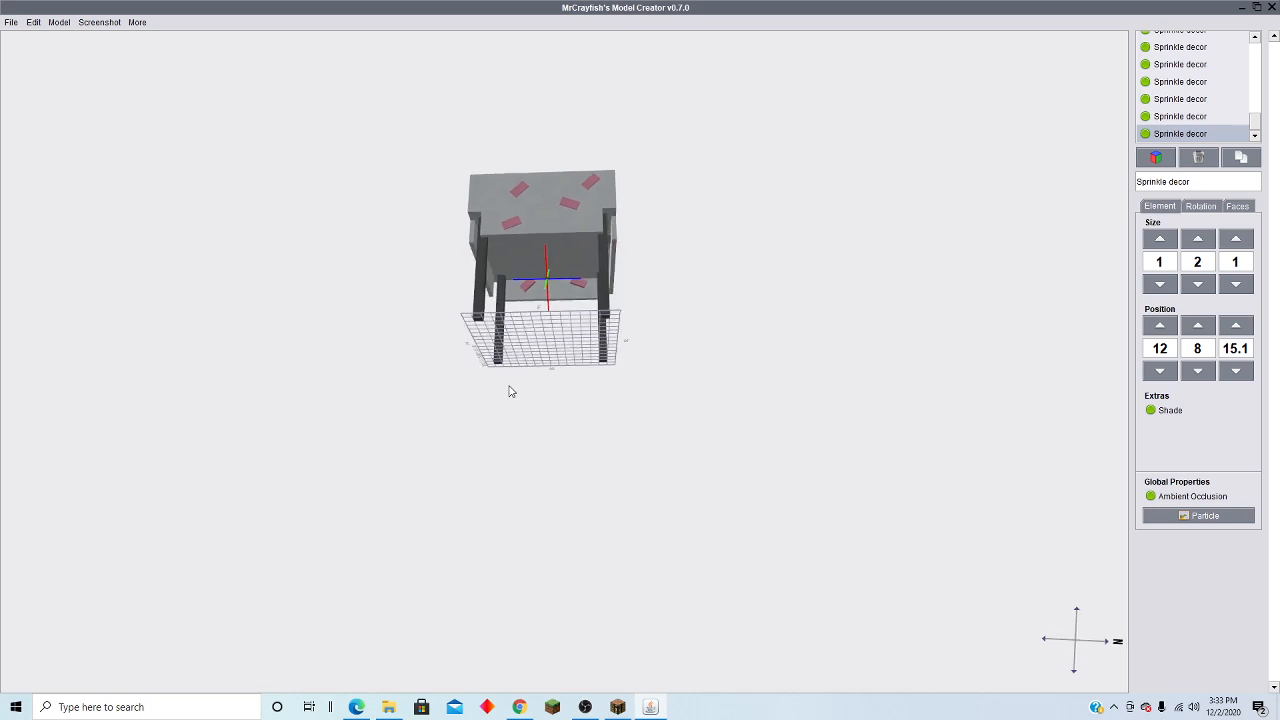
drag(615, 419, 585, 540)
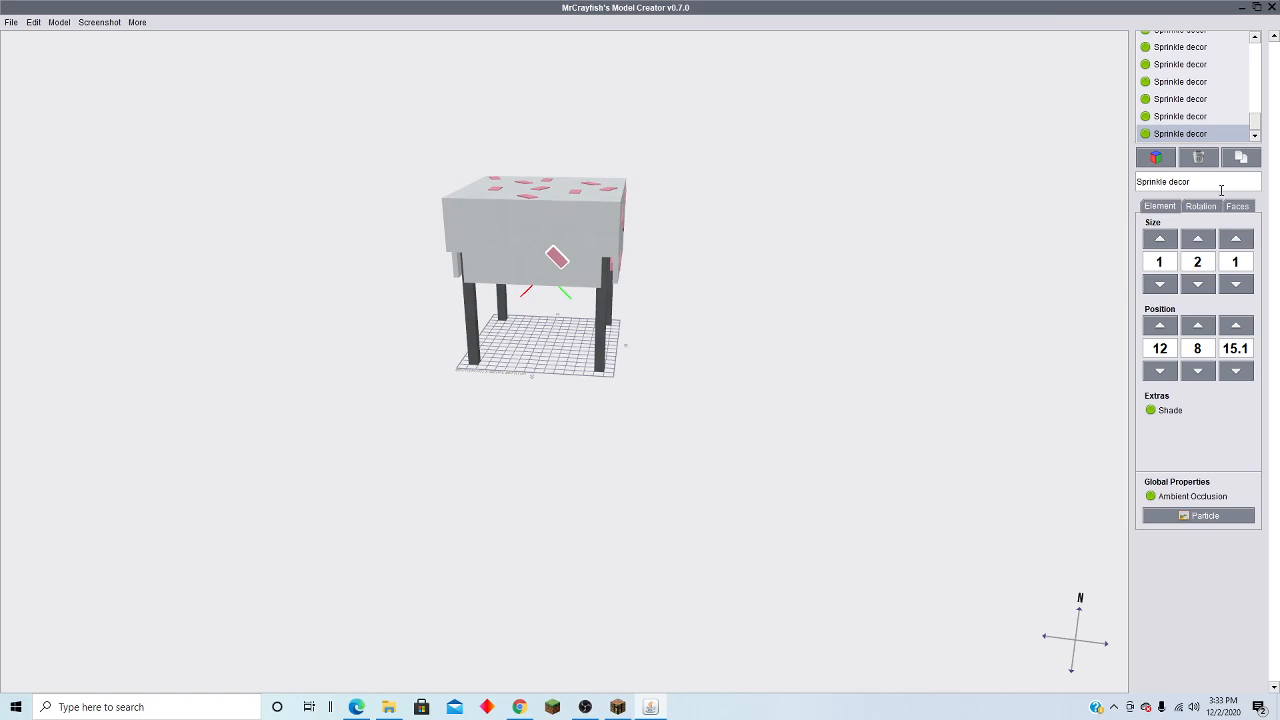
drag(783, 459, 560, 400)
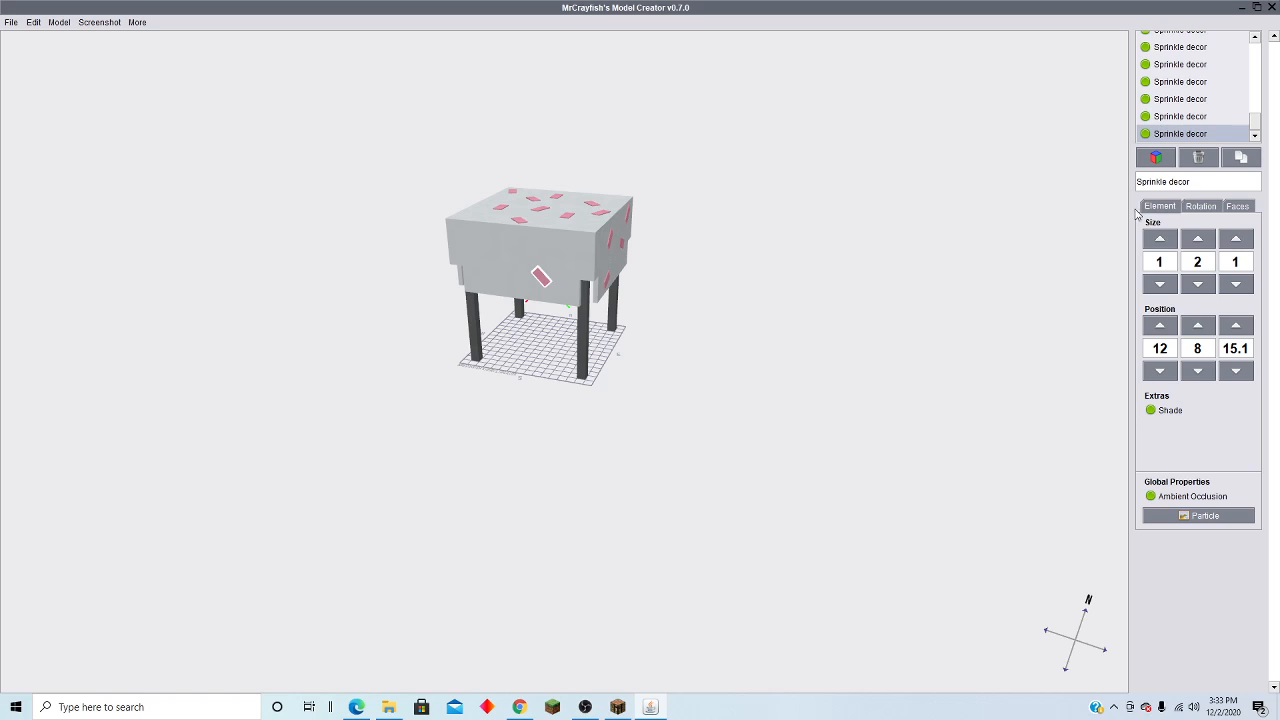
click(1240, 207)
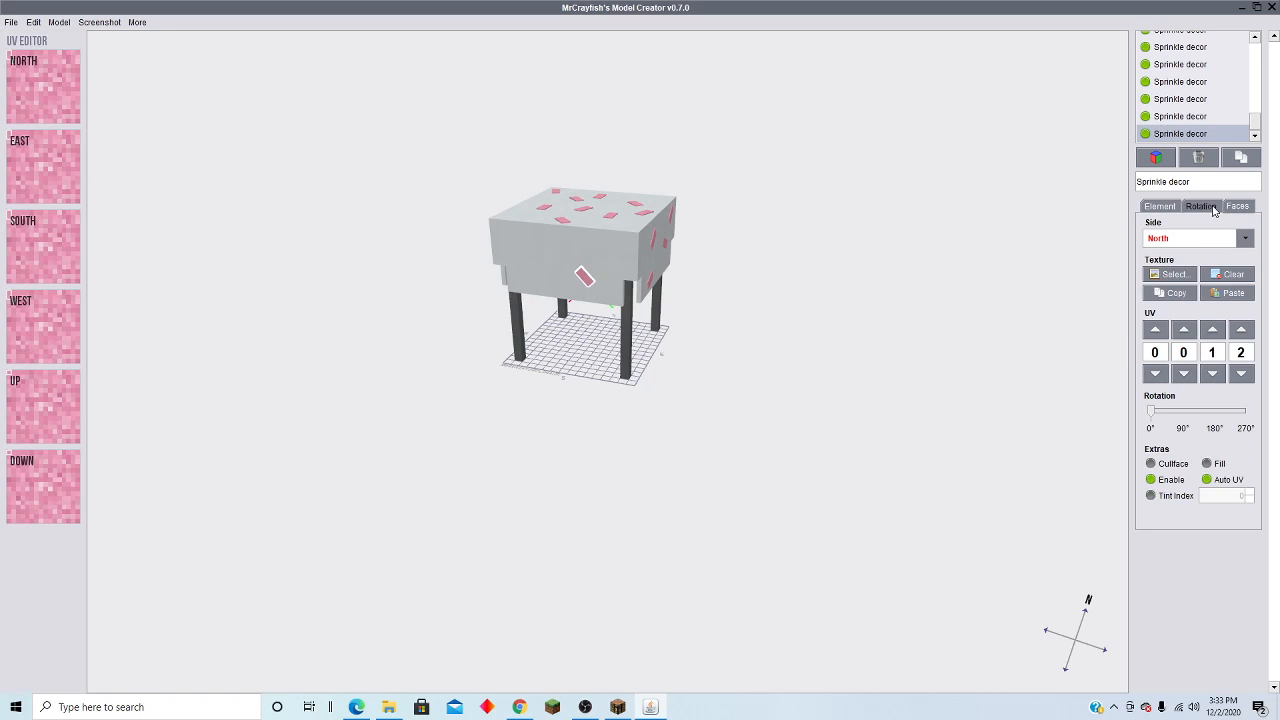
click(1201, 207)
click(1174, 208)
drag(950, 285, 1017, 300)
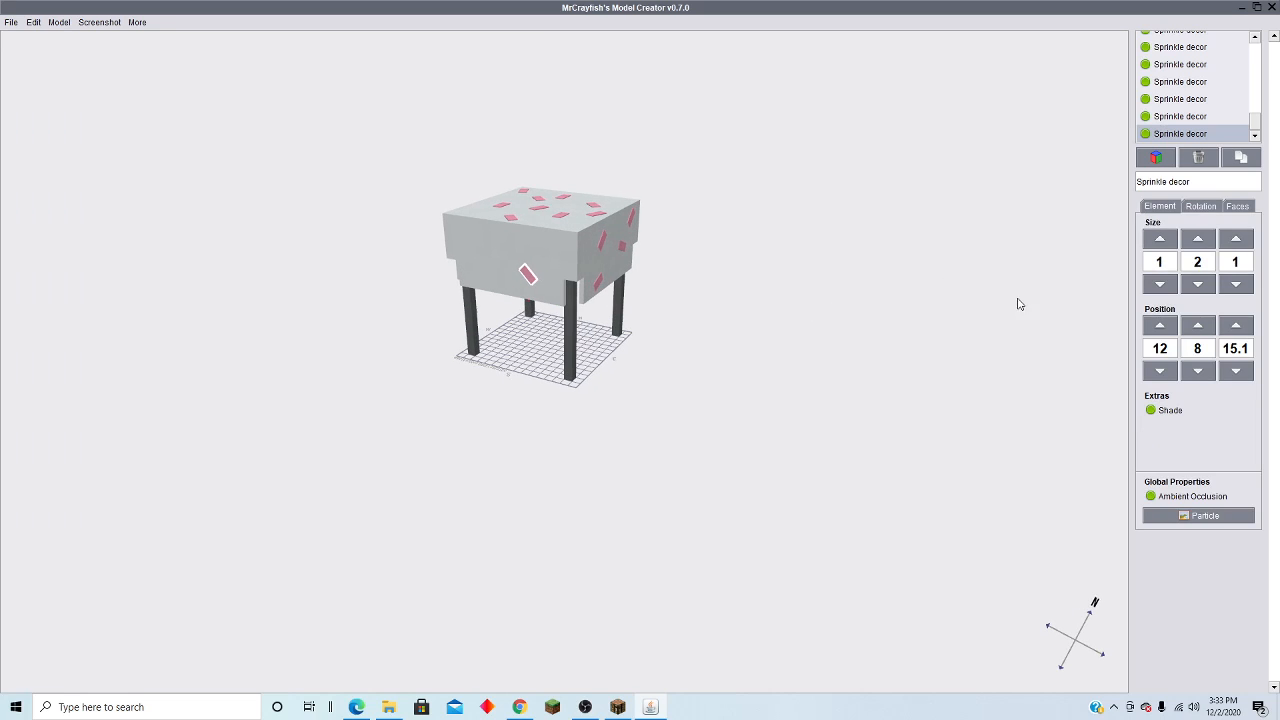
Step: Duplicate the south-side sprinkle and move the copy to X position 8 and Y position 12, keeping Z at 15.1
click(1196, 325)
click(1196, 325)
click(1196, 325)
click(1196, 325)
click(1236, 370)
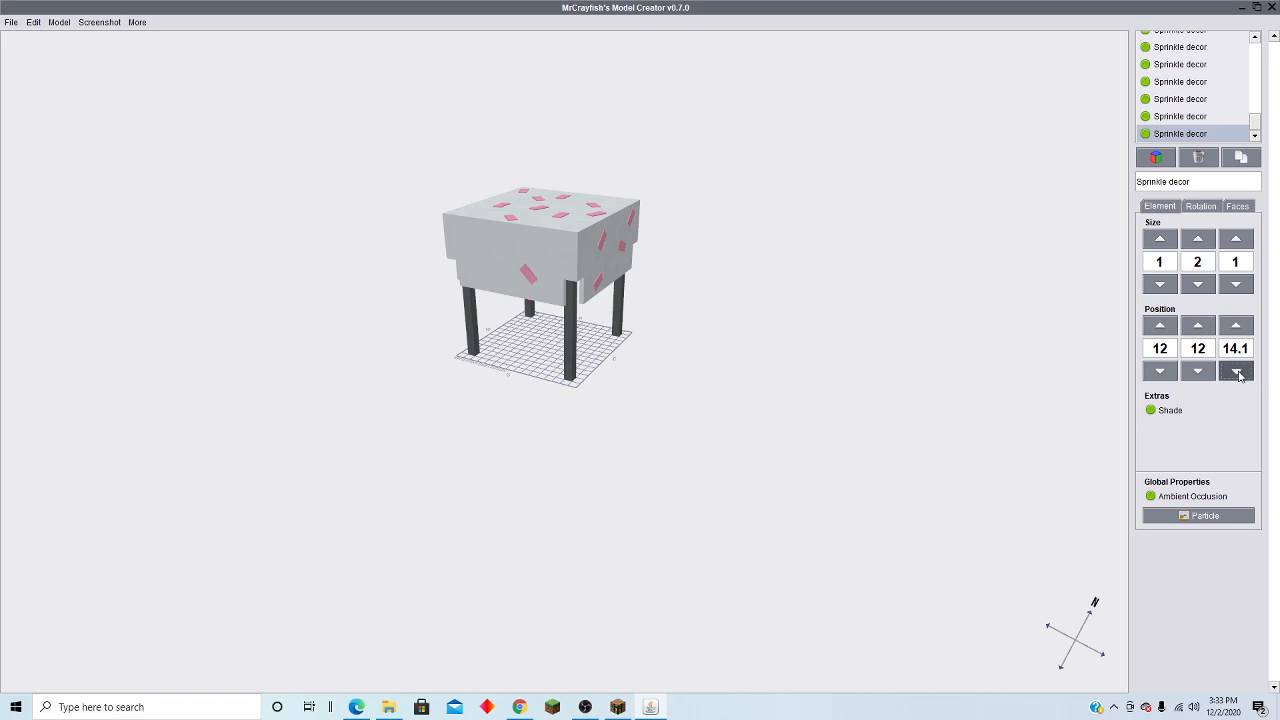
click(1236, 370)
click(1242, 325)
click(1242, 325)
click(1160, 370)
click(1160, 370)
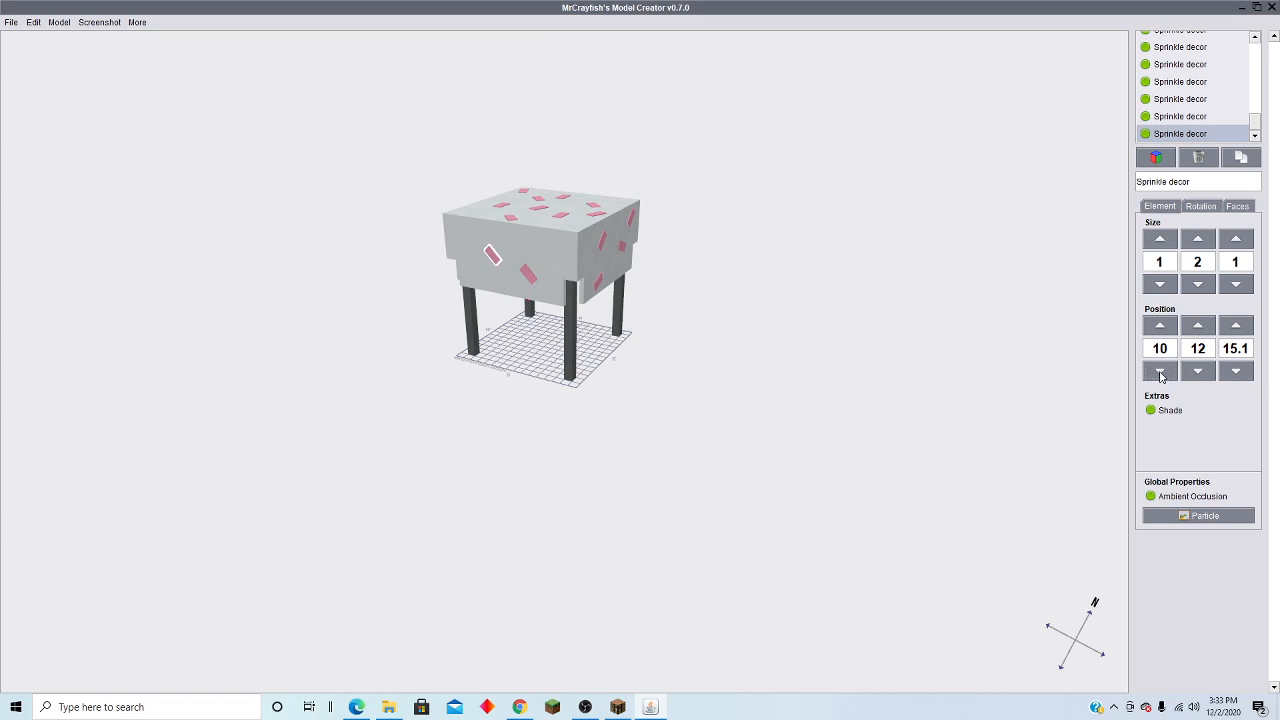
click(1160, 370)
click(1160, 370)
Step: Rotate the second south-side sprinkle to 22.5° about the Z axis and raise it to Y position 13
click(1201, 206)
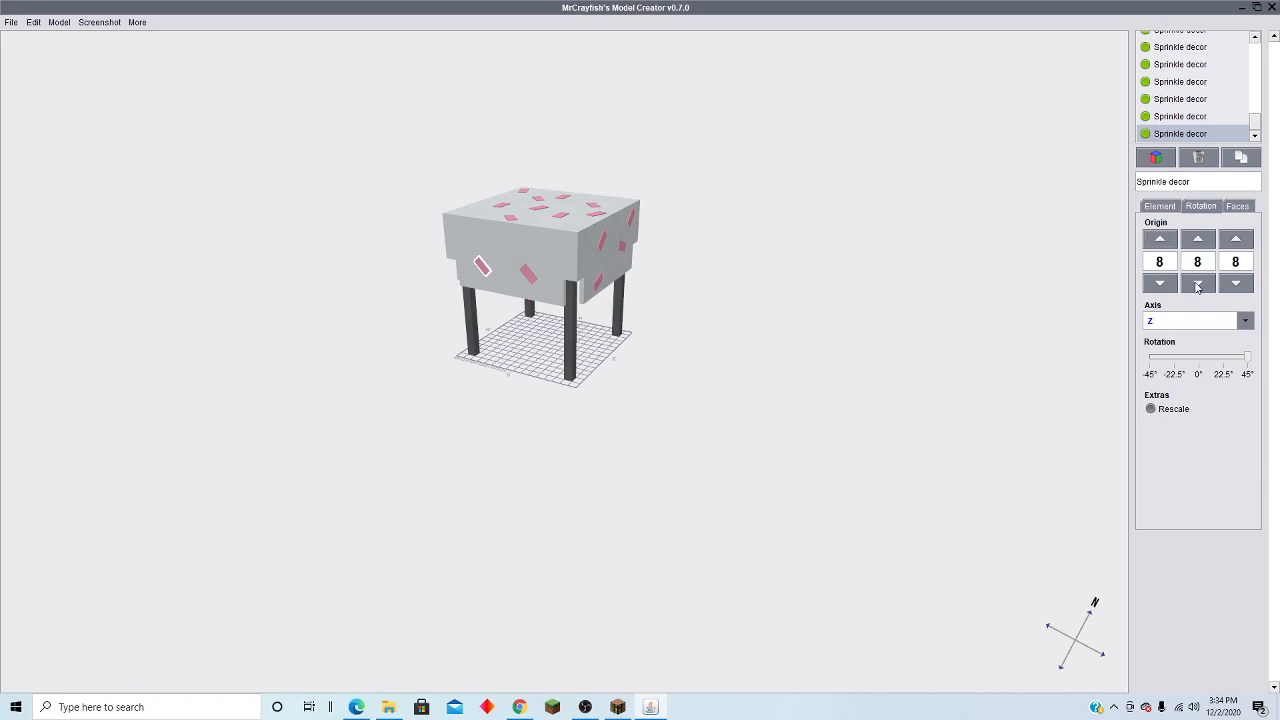
drag(1211, 362, 1225, 362)
right_drag(822, 396, 950, 382)
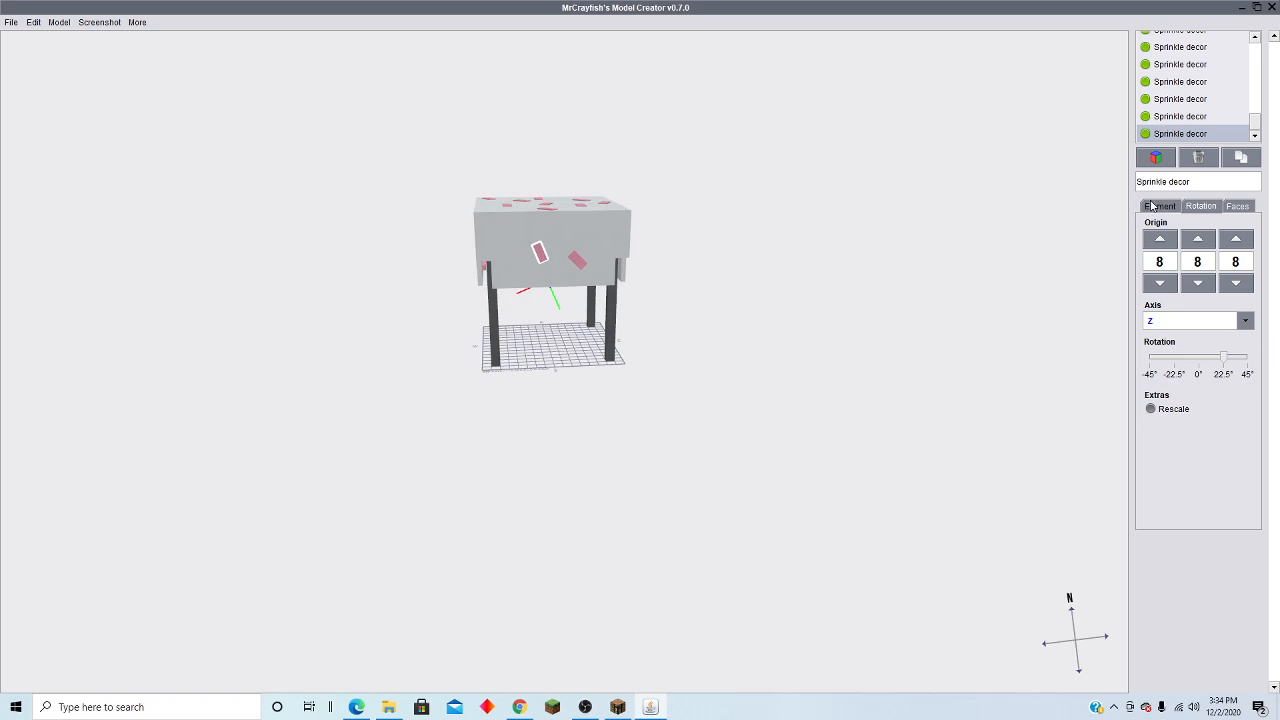
click(1151, 206)
click(1200, 326)
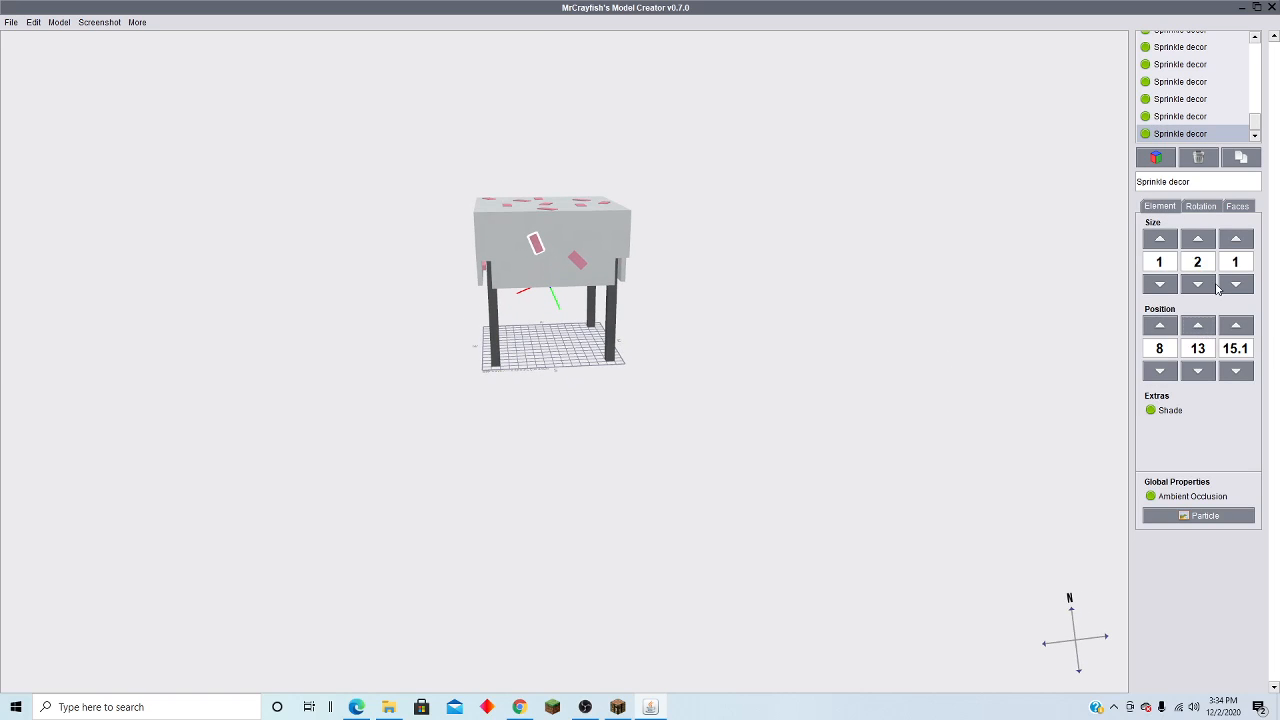
Step: Duplicate the 22.5° sprinkle, move the copy to X position 13 and Y position 12, and set its rotation to -22.5°
click(1242, 158)
click(1160, 325)
click(1160, 325)
click(1160, 325)
click(1160, 325)
click(1160, 325)
click(1198, 371)
click(1205, 208)
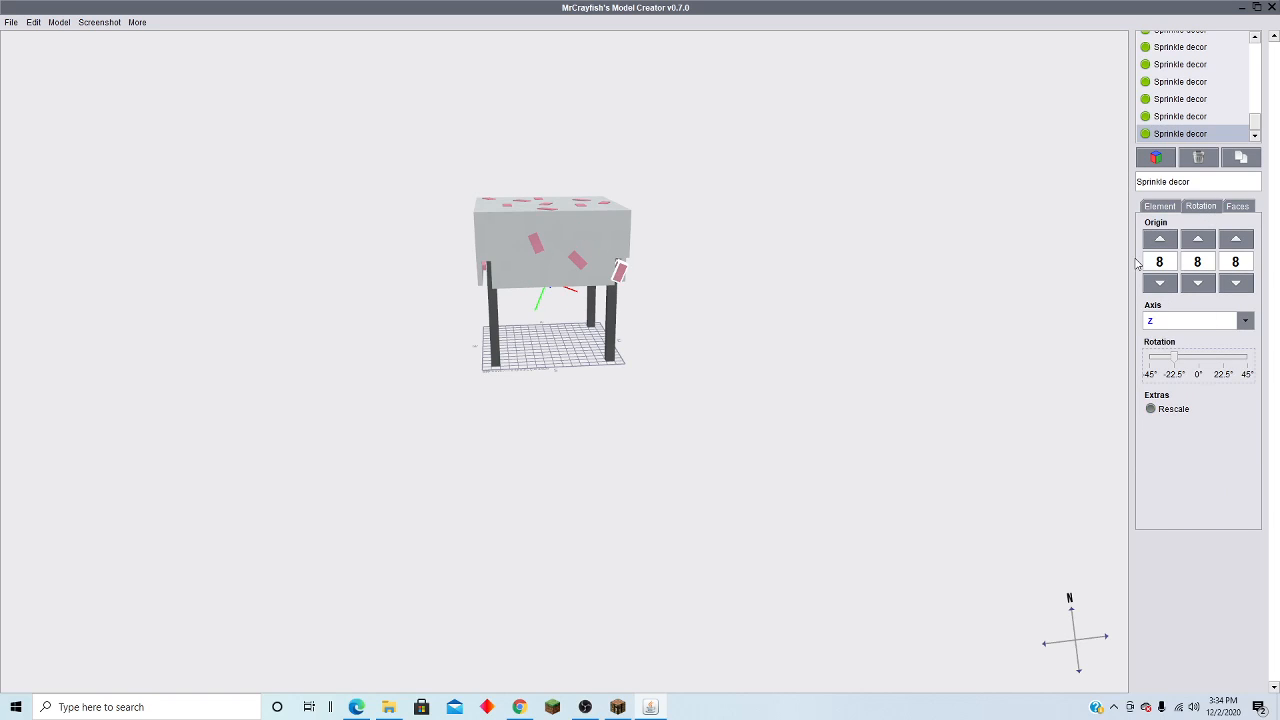
Step: Move the -22.5° sprinkle on the south side to X position 7 and Y position 14
click(1160, 207)
click(1198, 325)
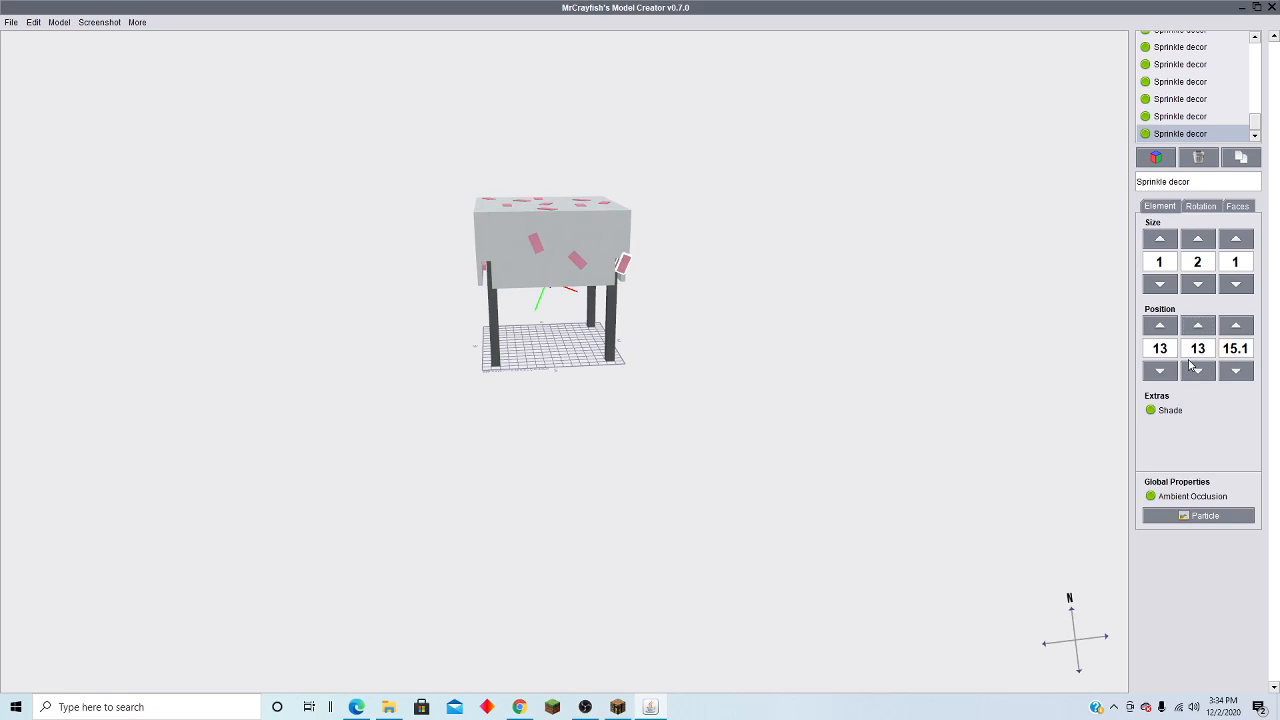
click(1198, 325)
click(1172, 371)
click(1172, 371)
click(1172, 371)
click(1172, 371)
click(1172, 371)
click(1172, 371)
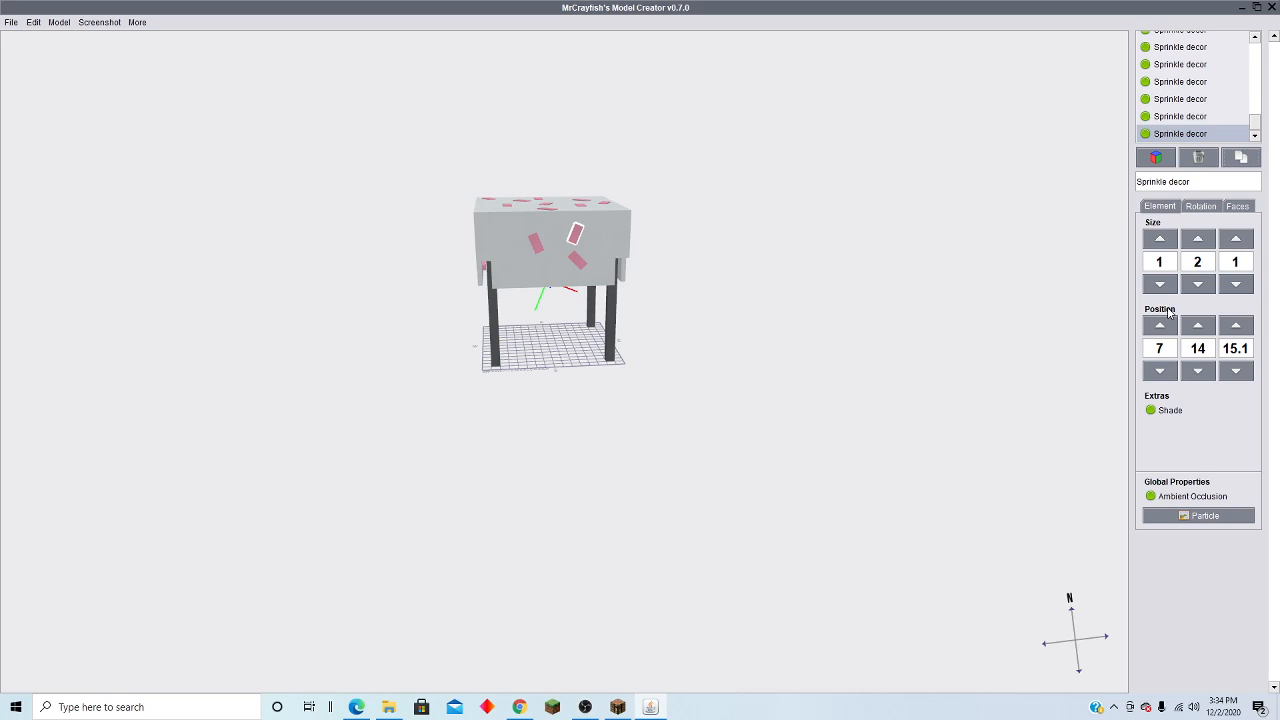
Step: Duplicate the -22.5° sprinkle and move the copy to X position 0 and Y position 10 on the south side
click(1158, 370)
click(1158, 370)
click(1158, 370)
click(1158, 370)
click(1158, 370)
click(1158, 370)
click(1158, 370)
click(1188, 371)
click(1188, 371)
click(1188, 371)
click(1188, 371)
drag(789, 343, 249, 270)
Step: Save the project in the Documents folder under the name Fnaf table Finished
click(12, 23)
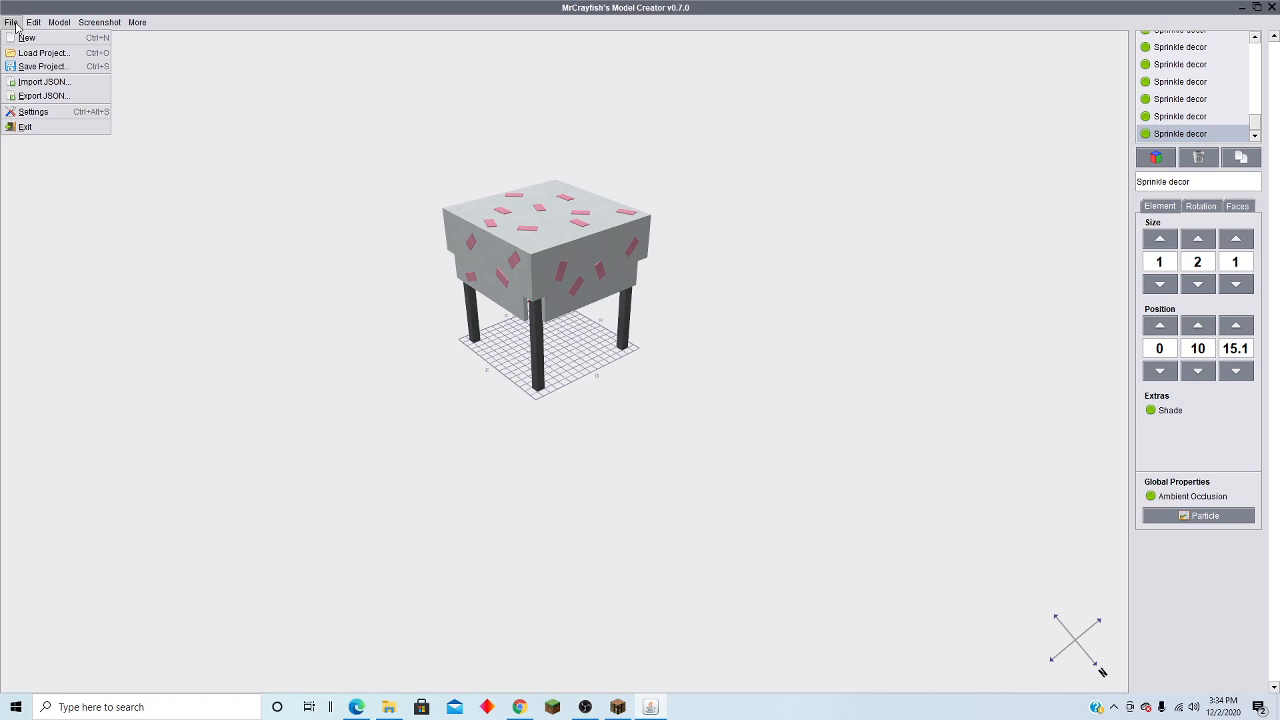
click(50, 66)
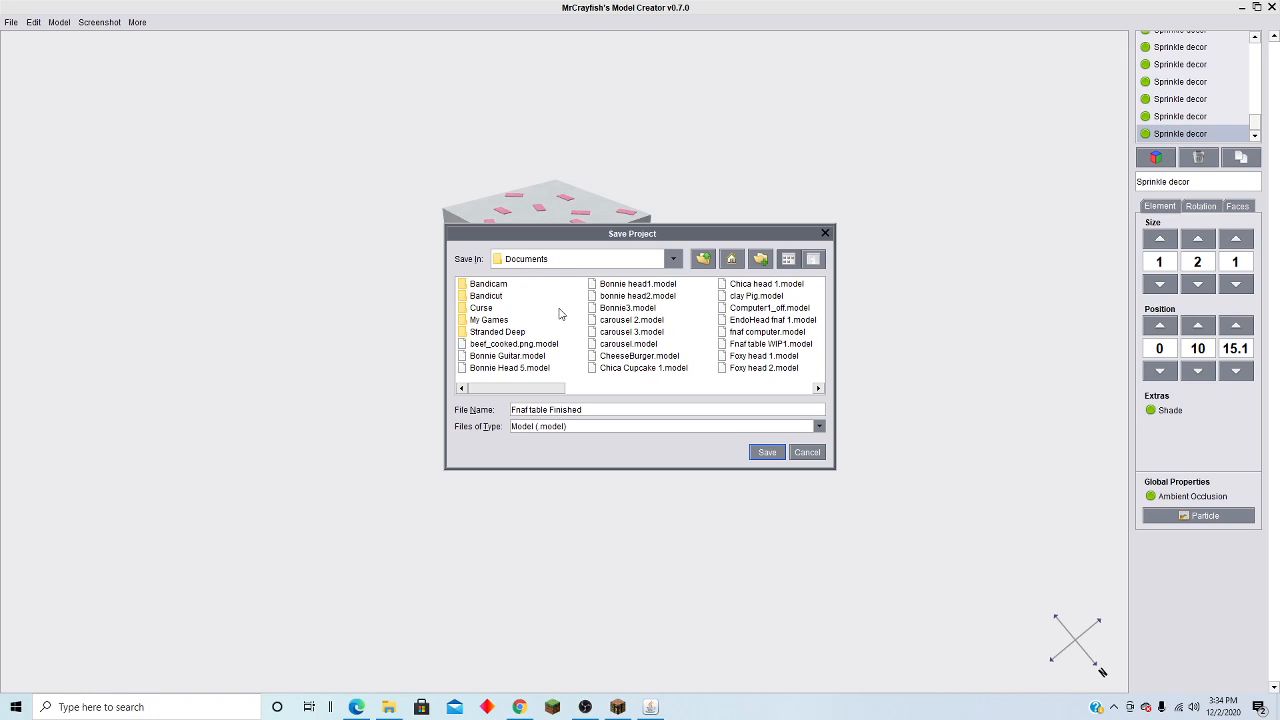
scroll(560, 314, down, 6)
scroll(560, 314, up, 6)
scroll(652, 318, down, 5)
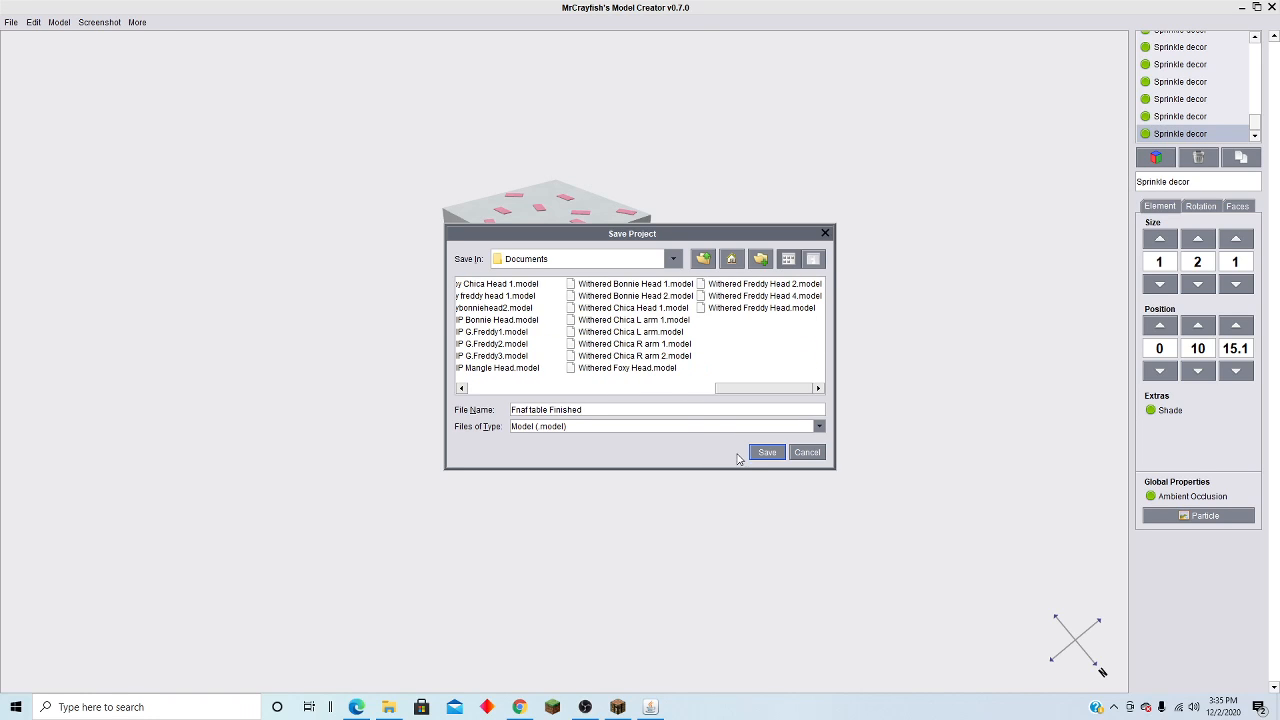
click(767, 453)
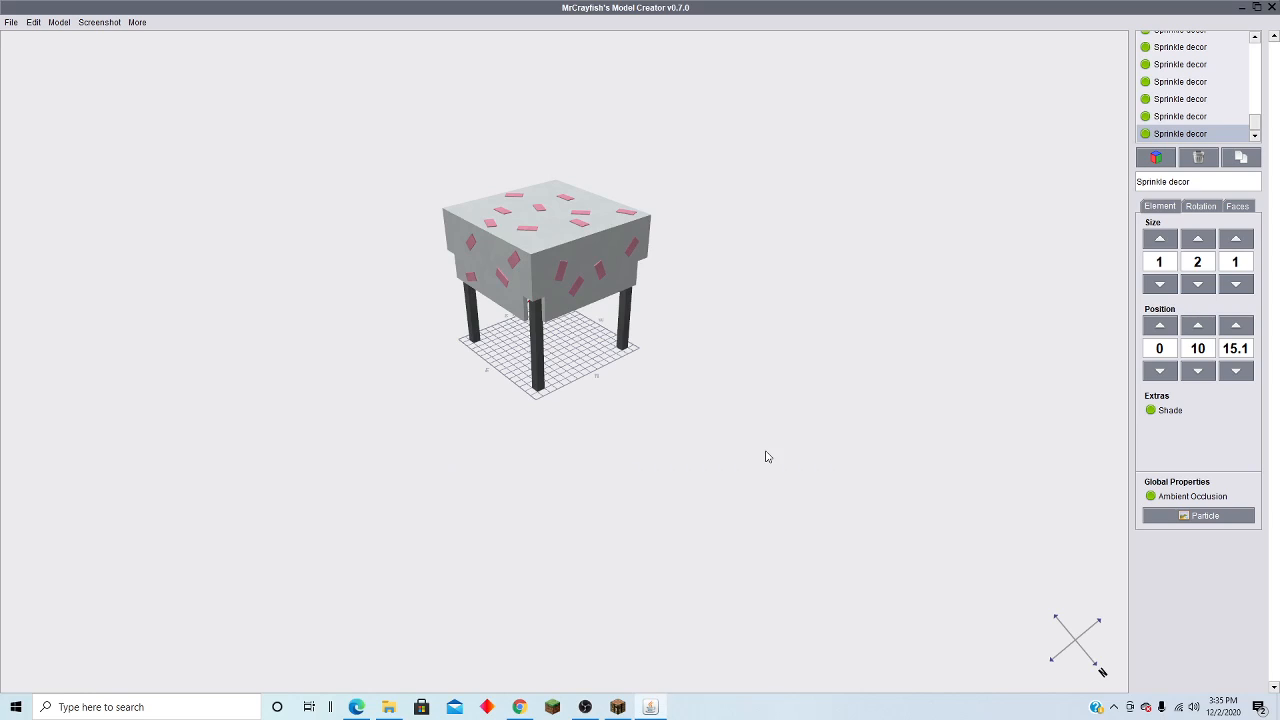
Step: Export the model as JSON named Fnaf table, optimized and with display properties and element names included
click(12, 23)
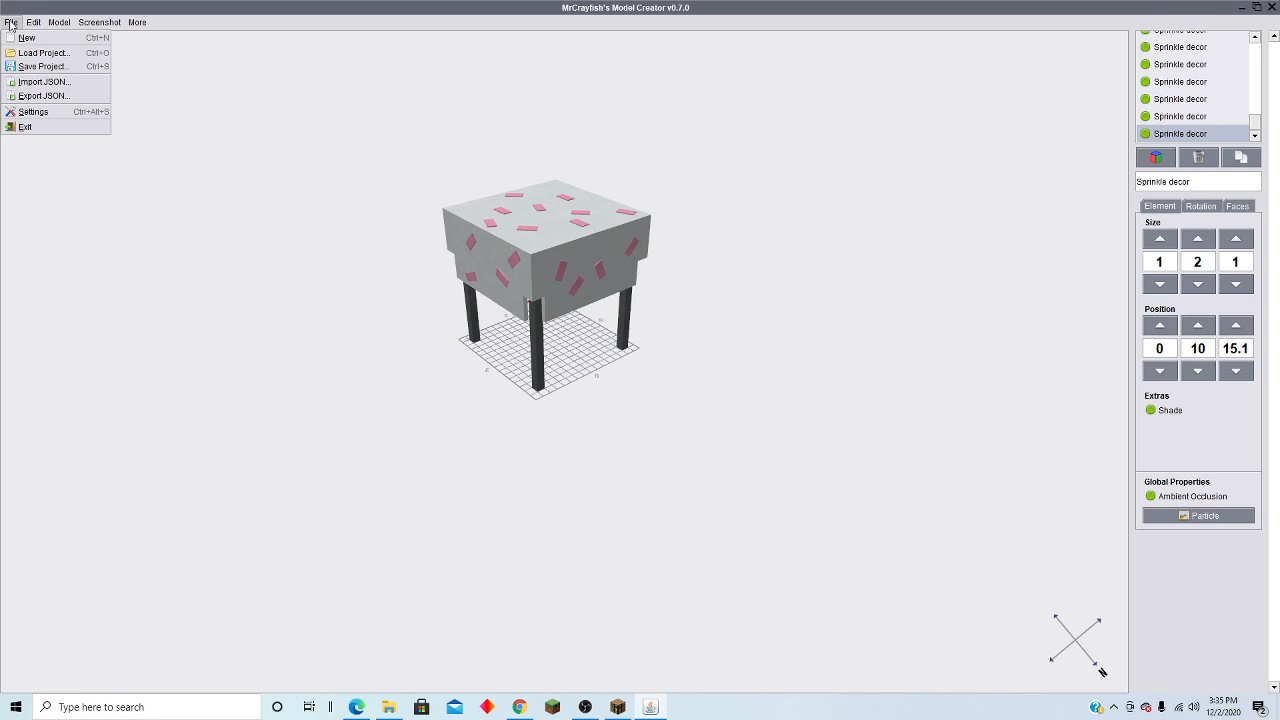
click(44, 97)
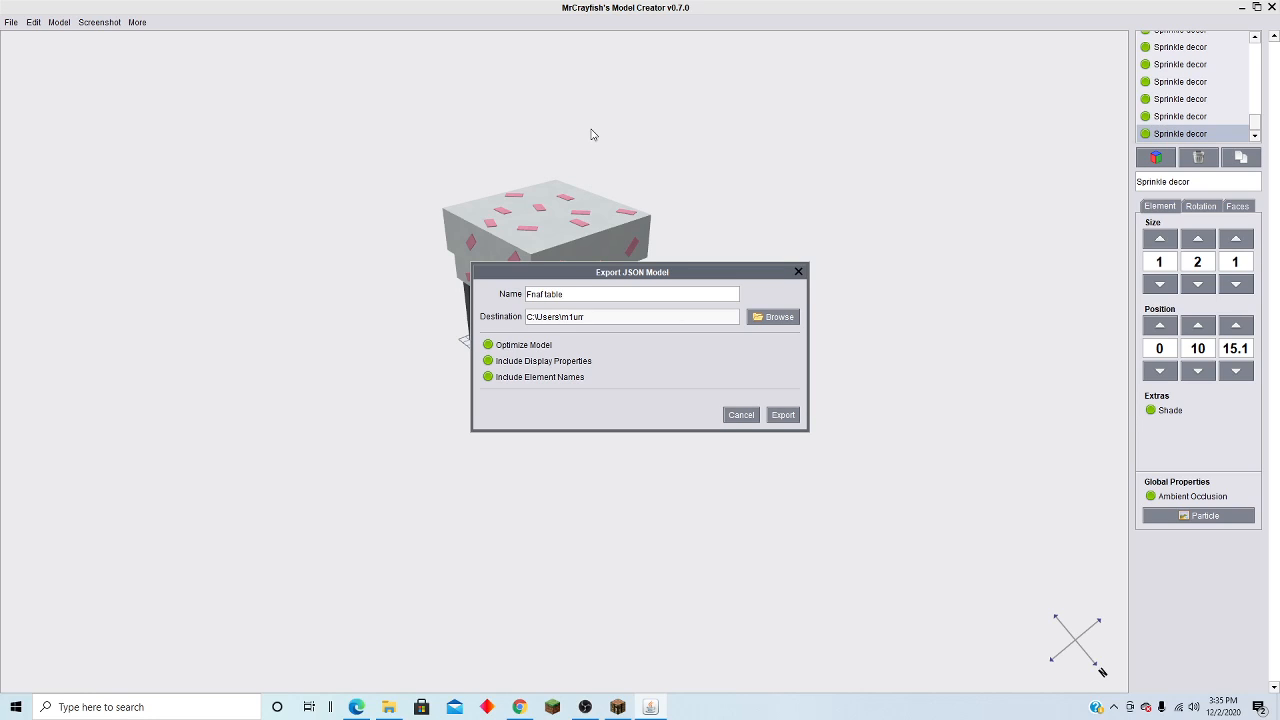
click(783, 415)
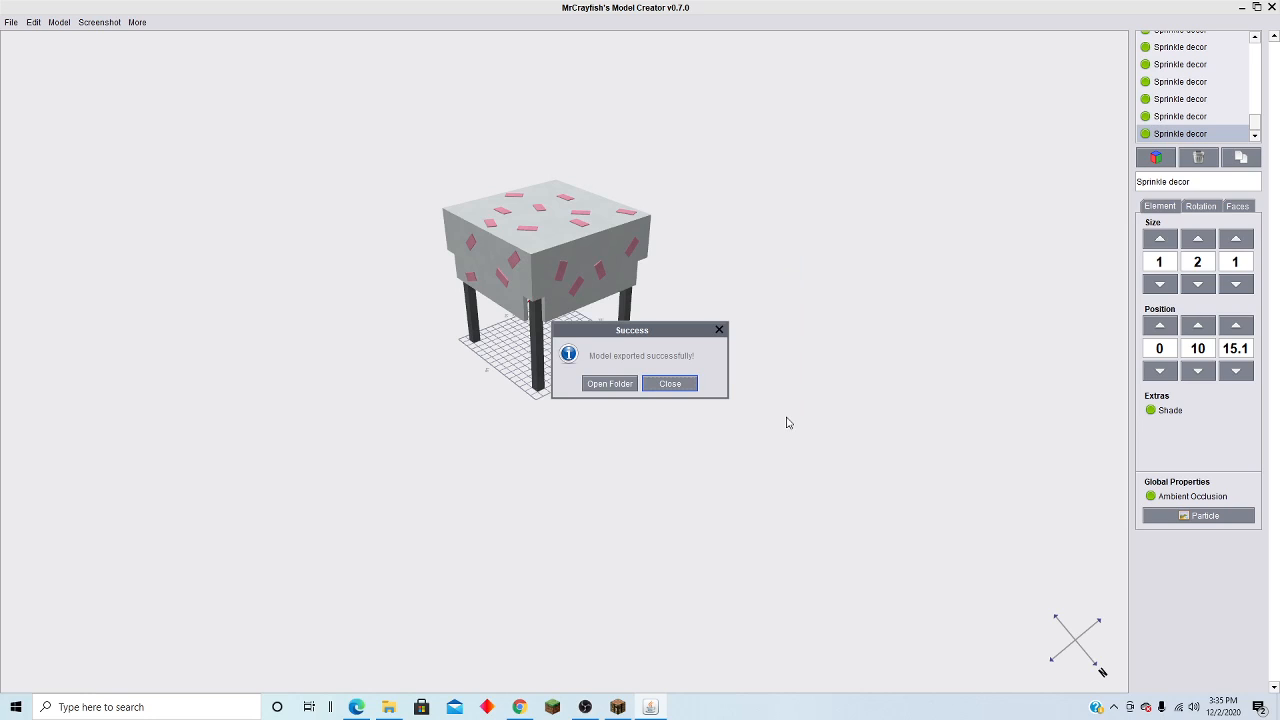
click(688, 385)
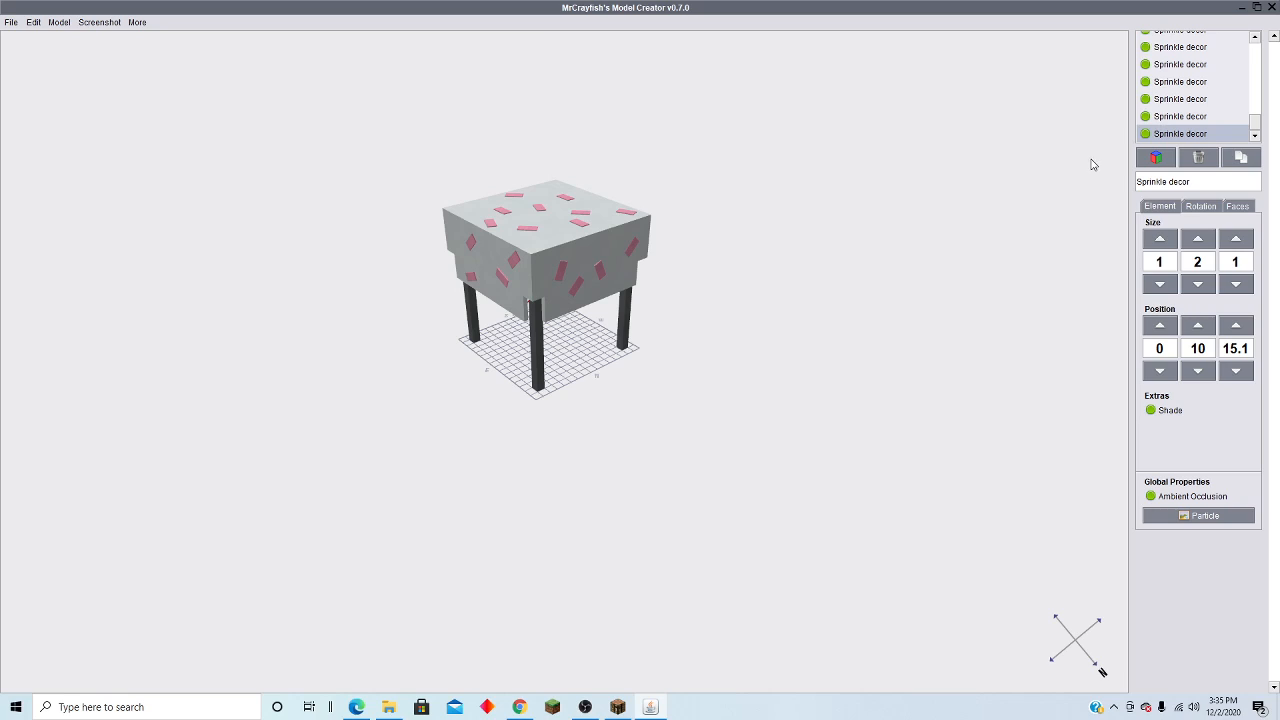
Step: Switch to Chrome and show the Five Nights at Freddy's wiki page on the Dining Area as the table's reference
click(1240, 12)
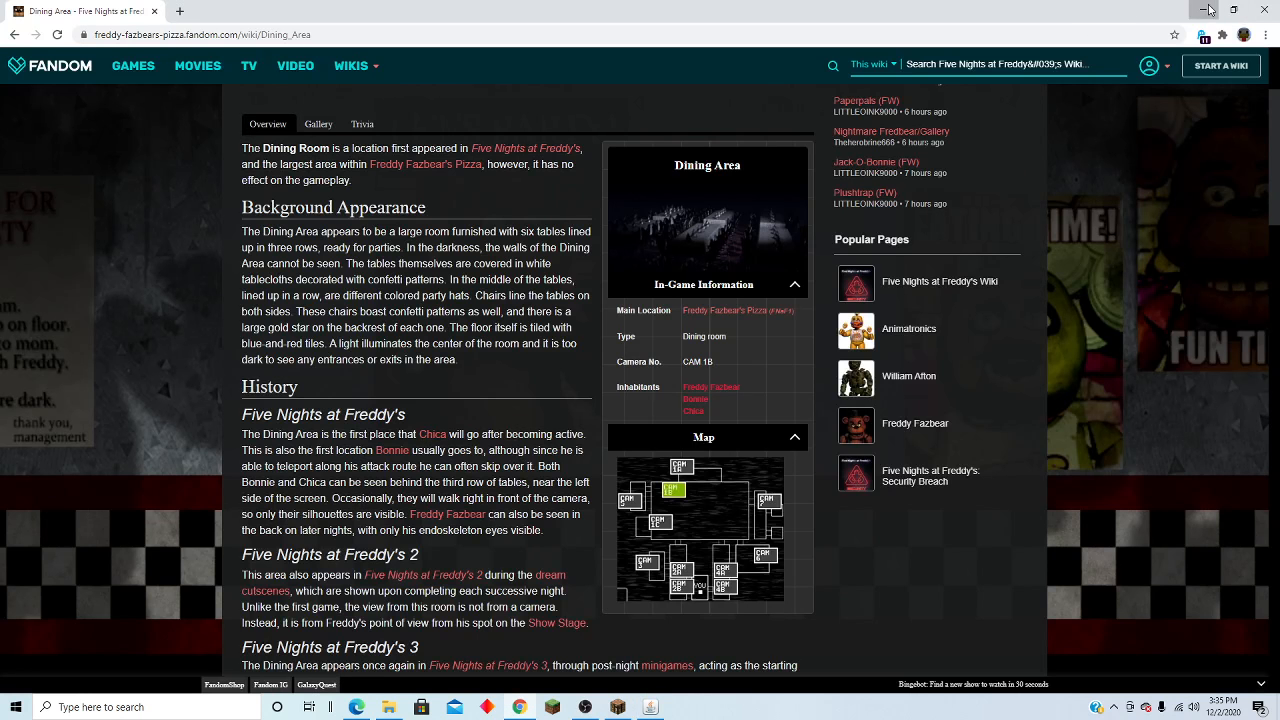
click(1172, 8)
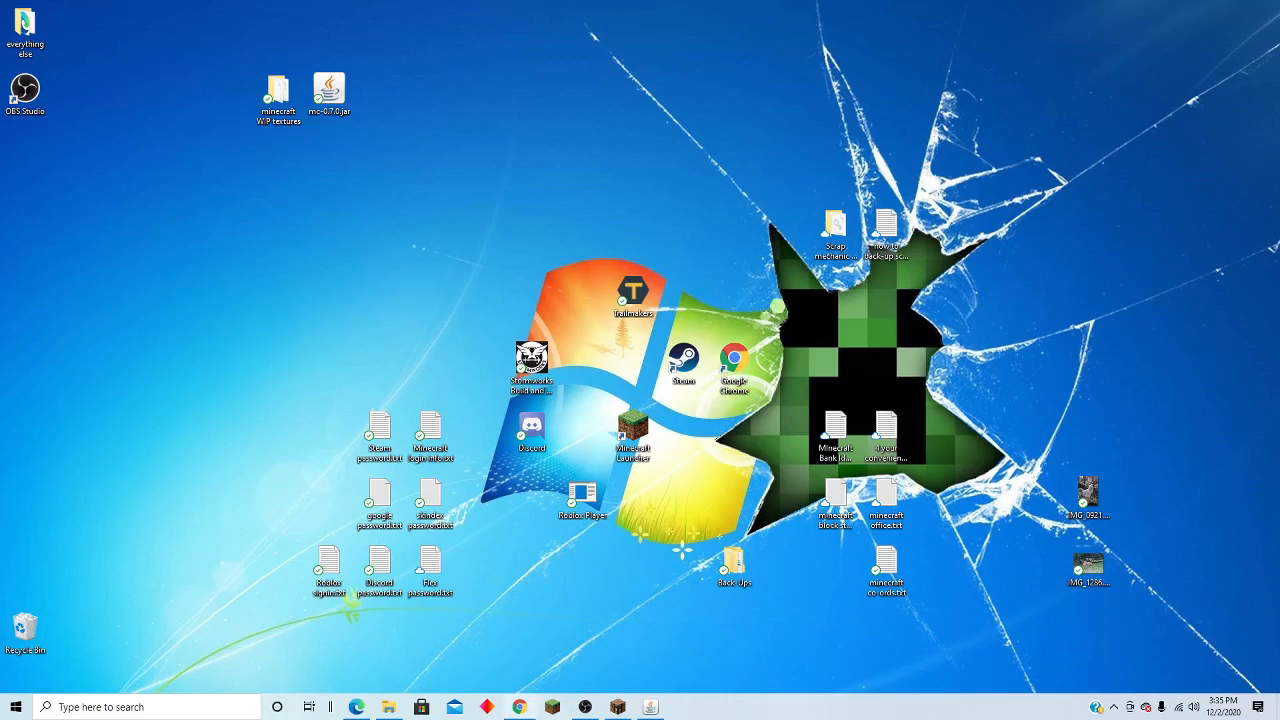
click(517, 708)
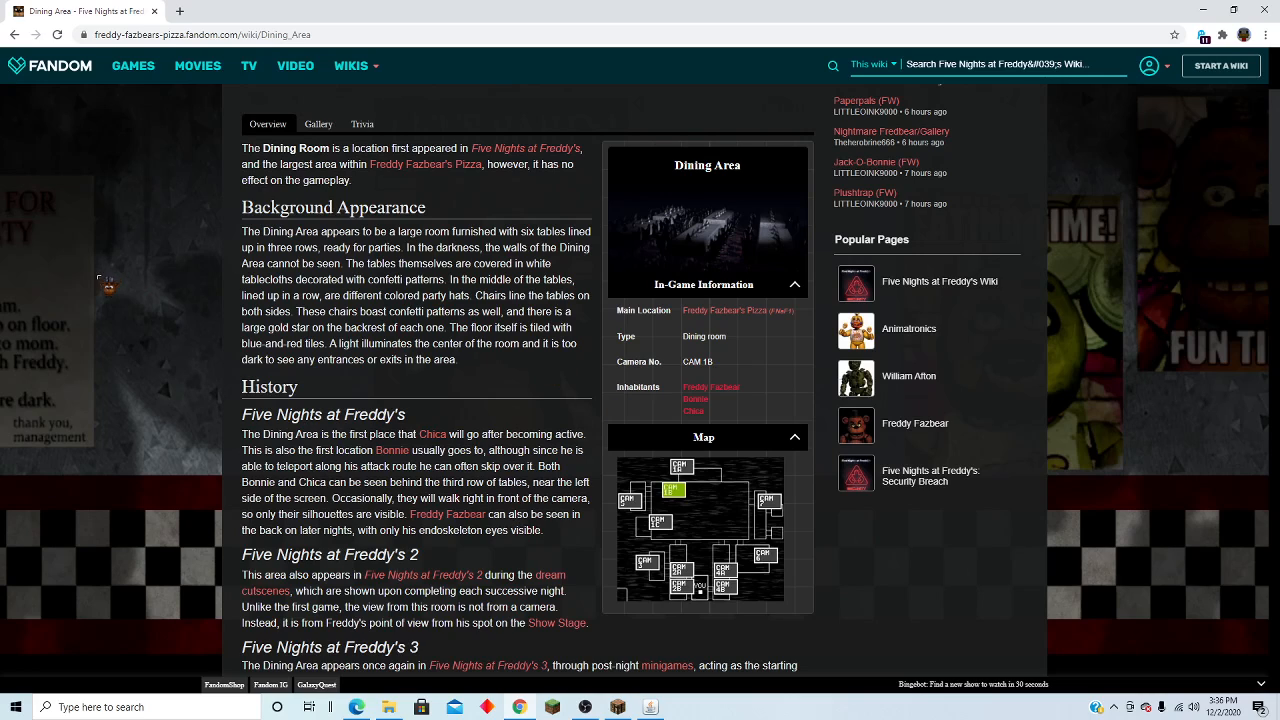